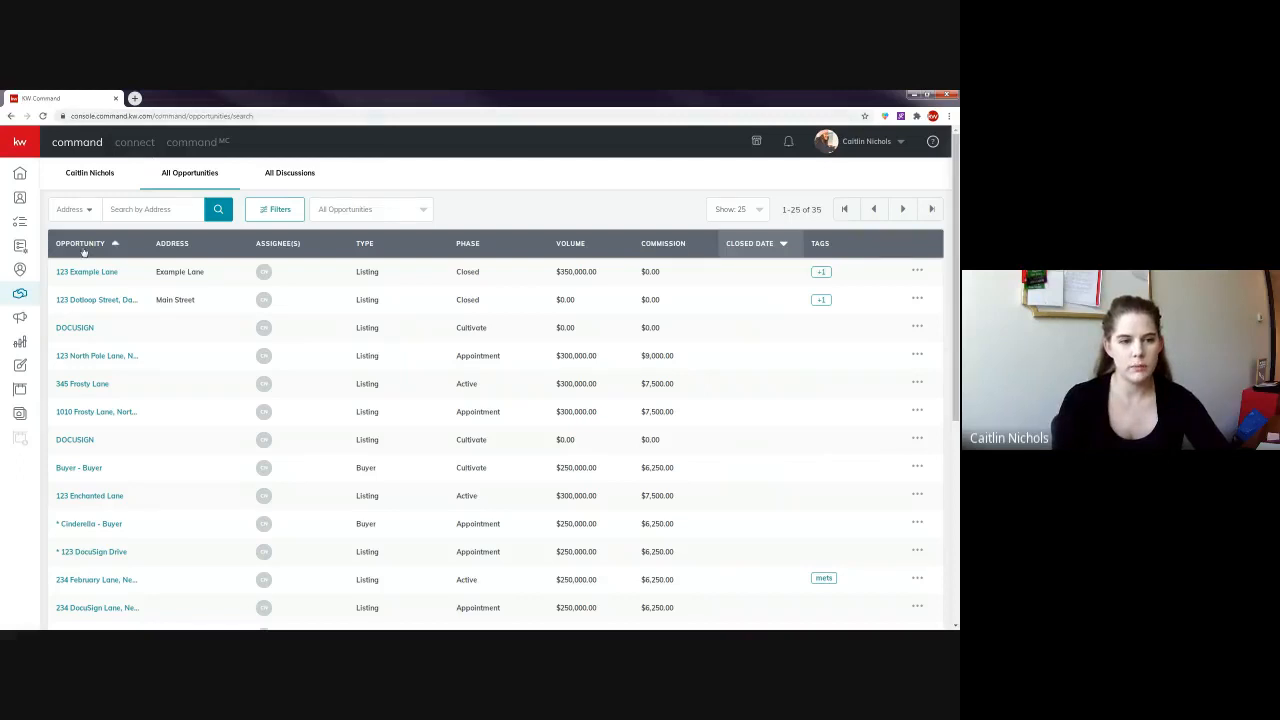
- Sort All Opportunities by name ascending and open the '* Cinderella - Buyer' opportunity
click(82, 246)
click(88, 248)
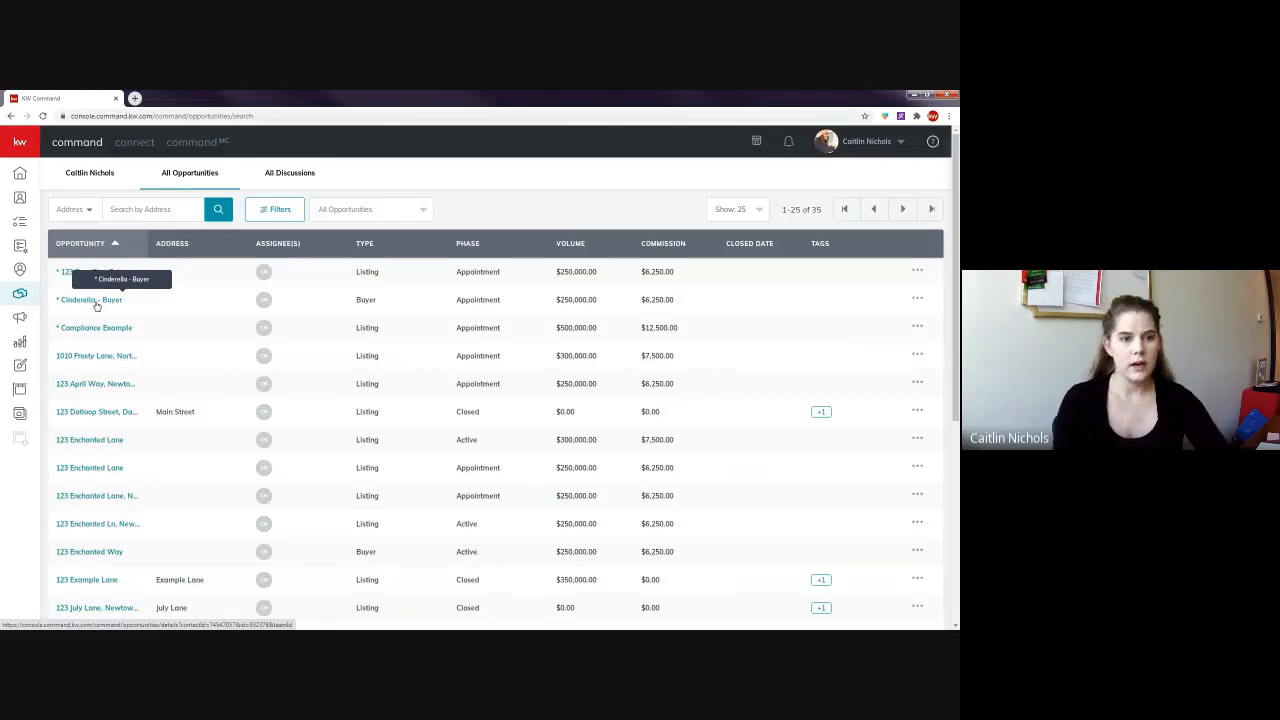
click(89, 300)
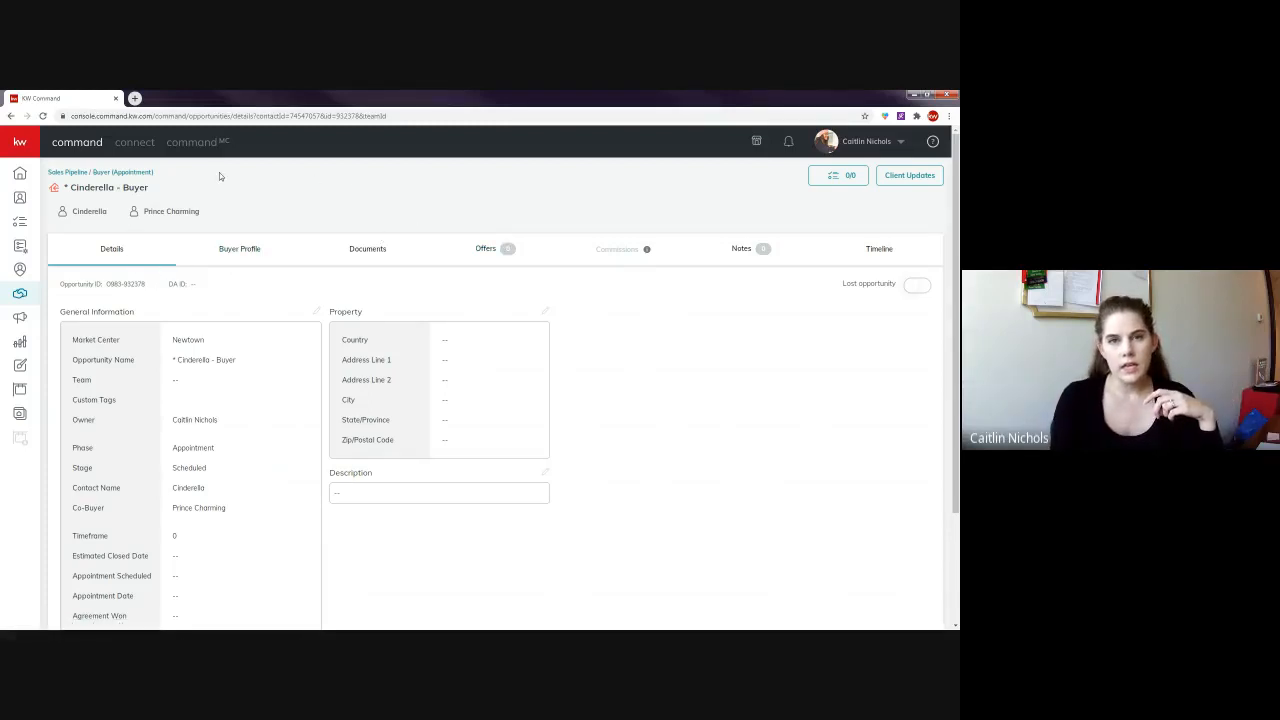
- From the opportunity's Documents, go to its linked Cinderella - Buyer transaction in DocuSign Rooms
click(374, 251)
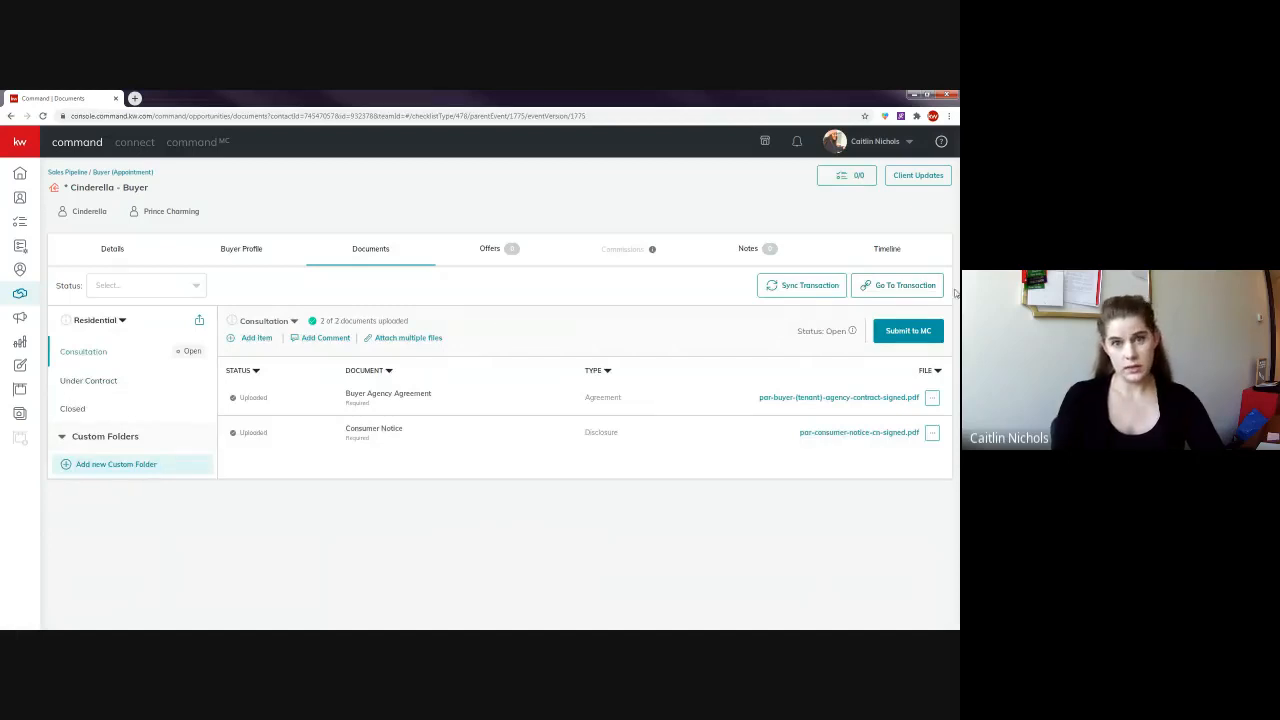
click(900, 290)
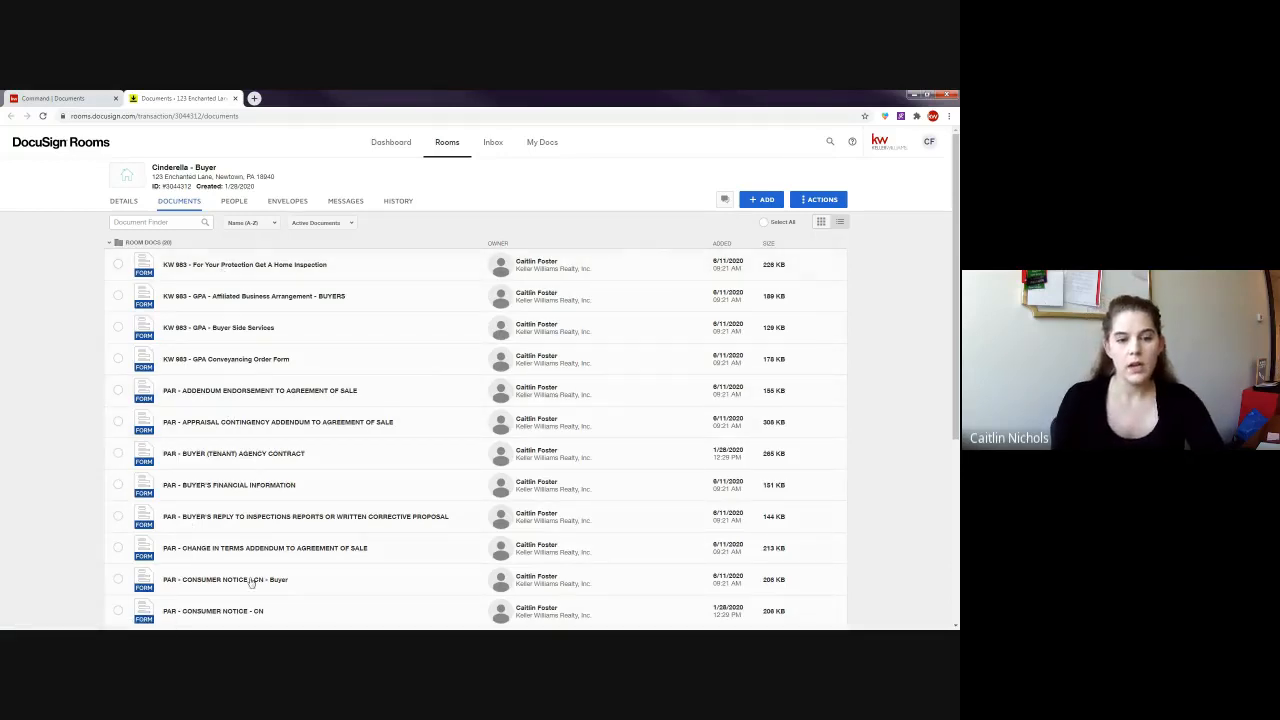
- Review the room's information, offer and seller, buyer and agent details, then return to Documents
click(124, 201)
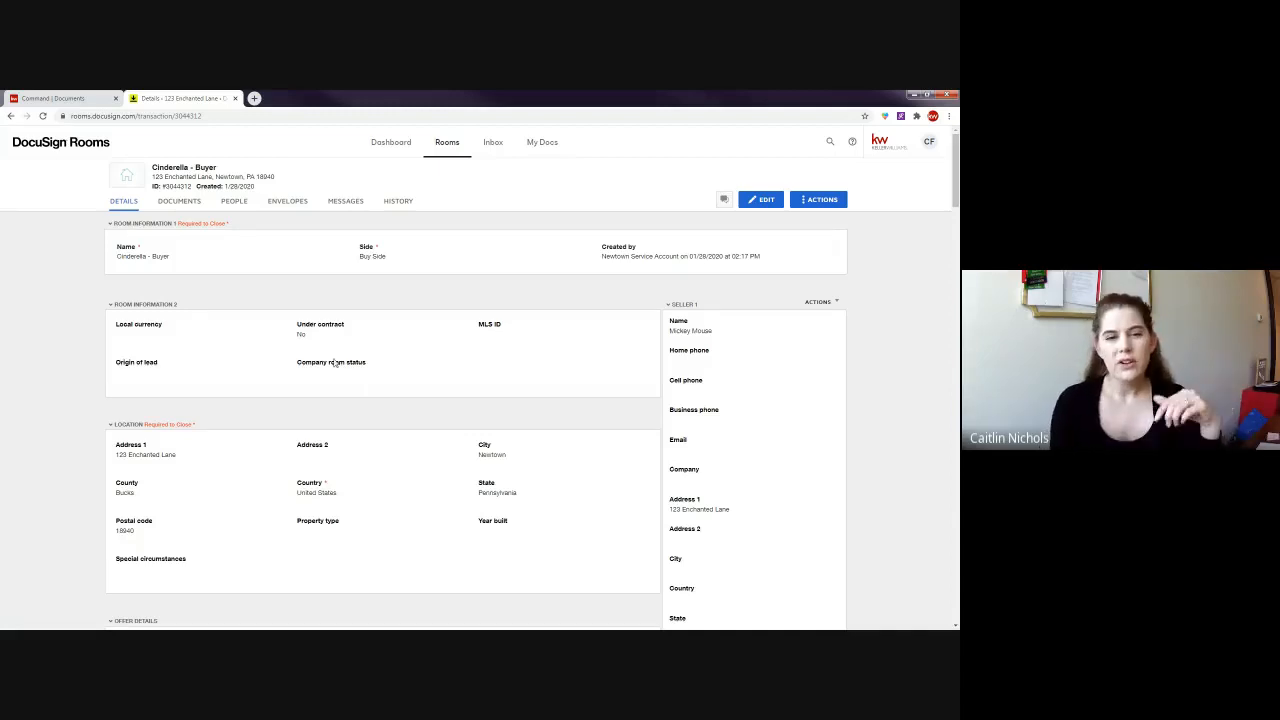
scroll(544, 352, down, 2)
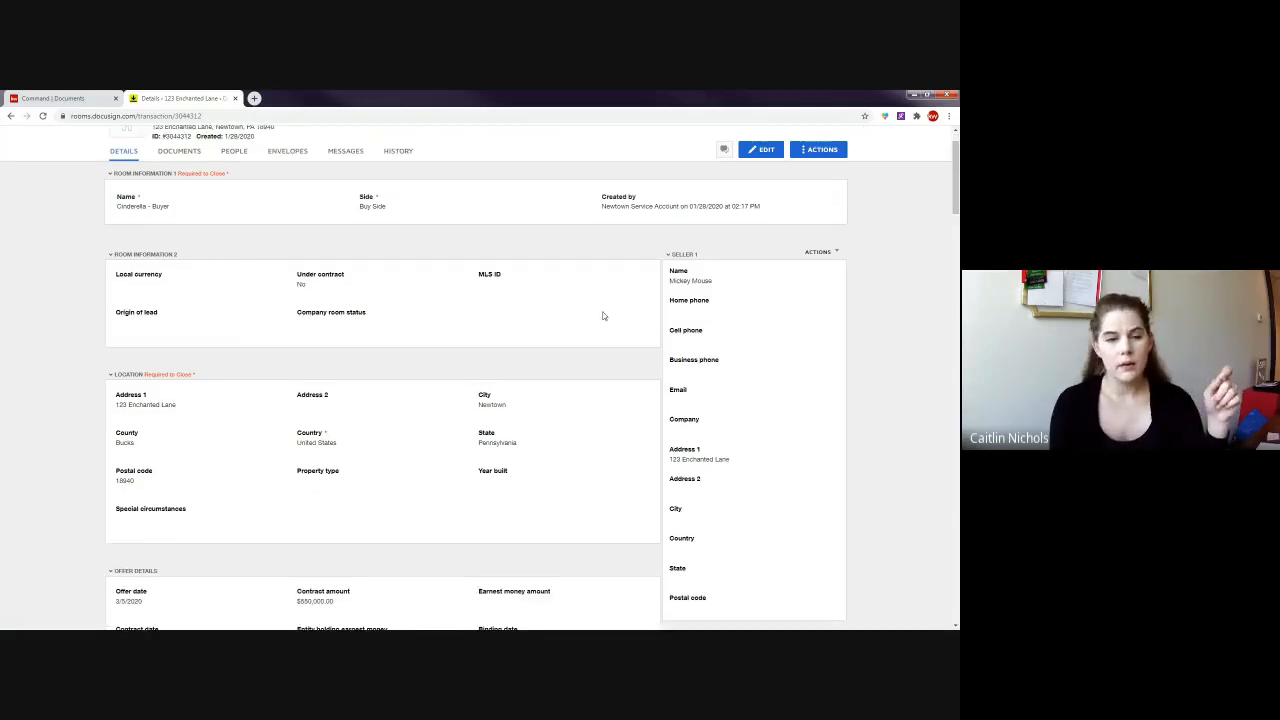
scroll(462, 347, down, 1)
drag(84, 291, 315, 396)
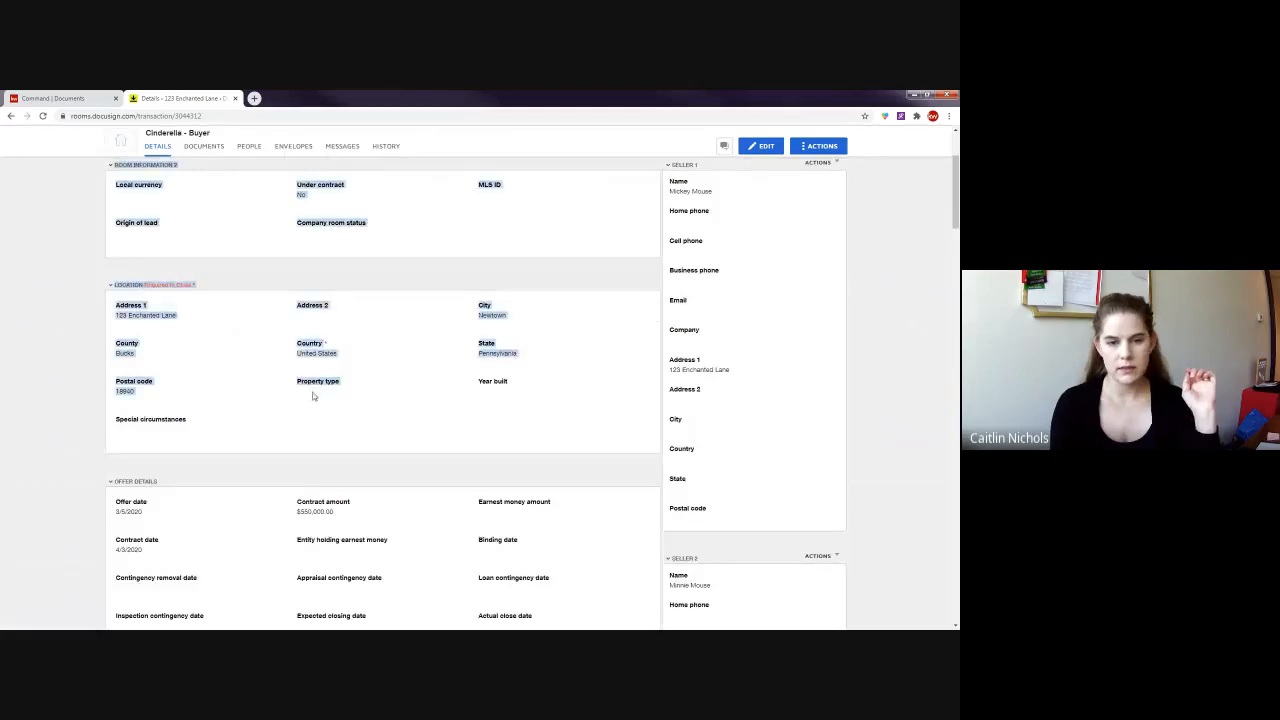
click(355, 414)
scroll(141, 511, down, 3)
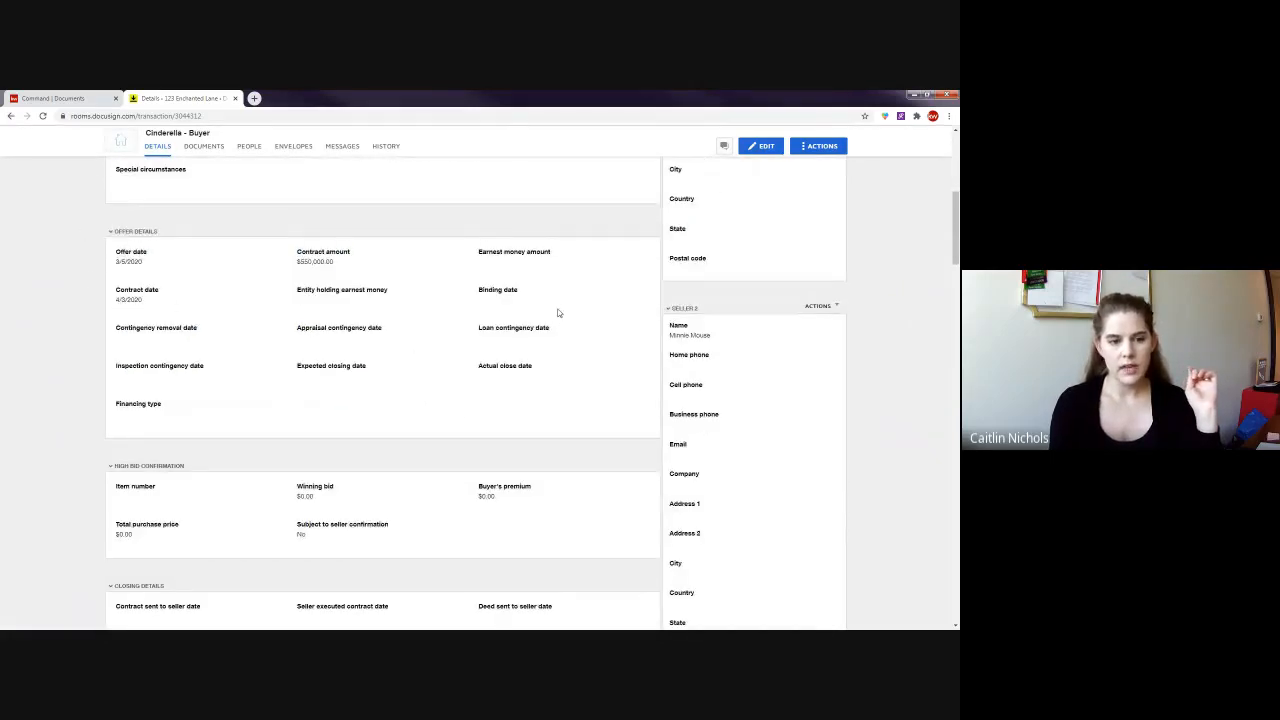
scroll(558, 313, down, 5)
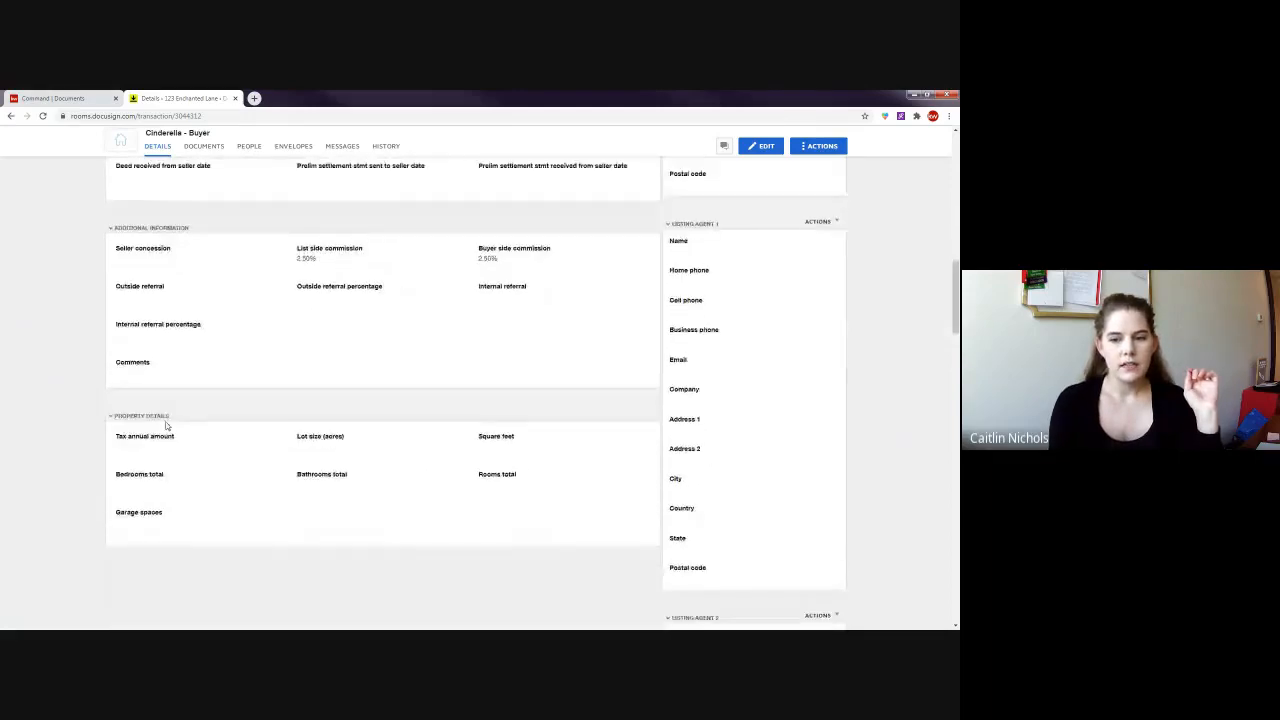
scroll(166, 425, up, 10)
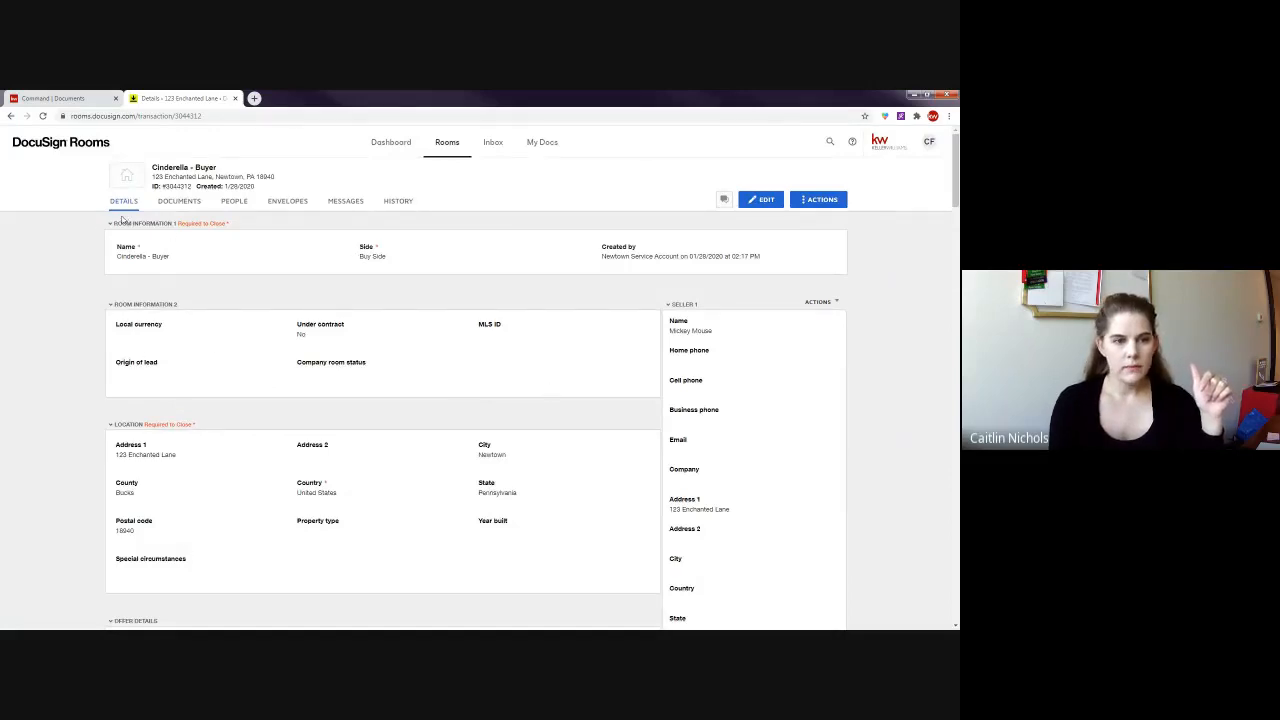
scroll(134, 320, down, 3)
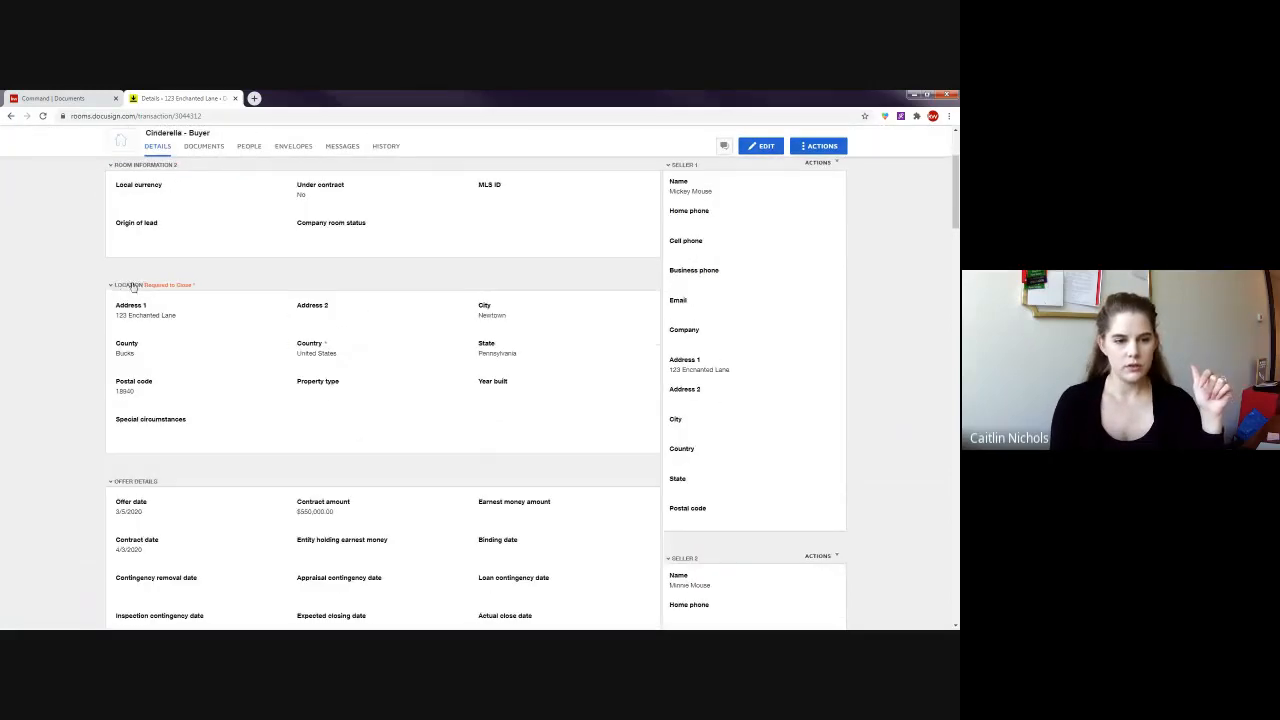
scroll(133, 287, down, 8)
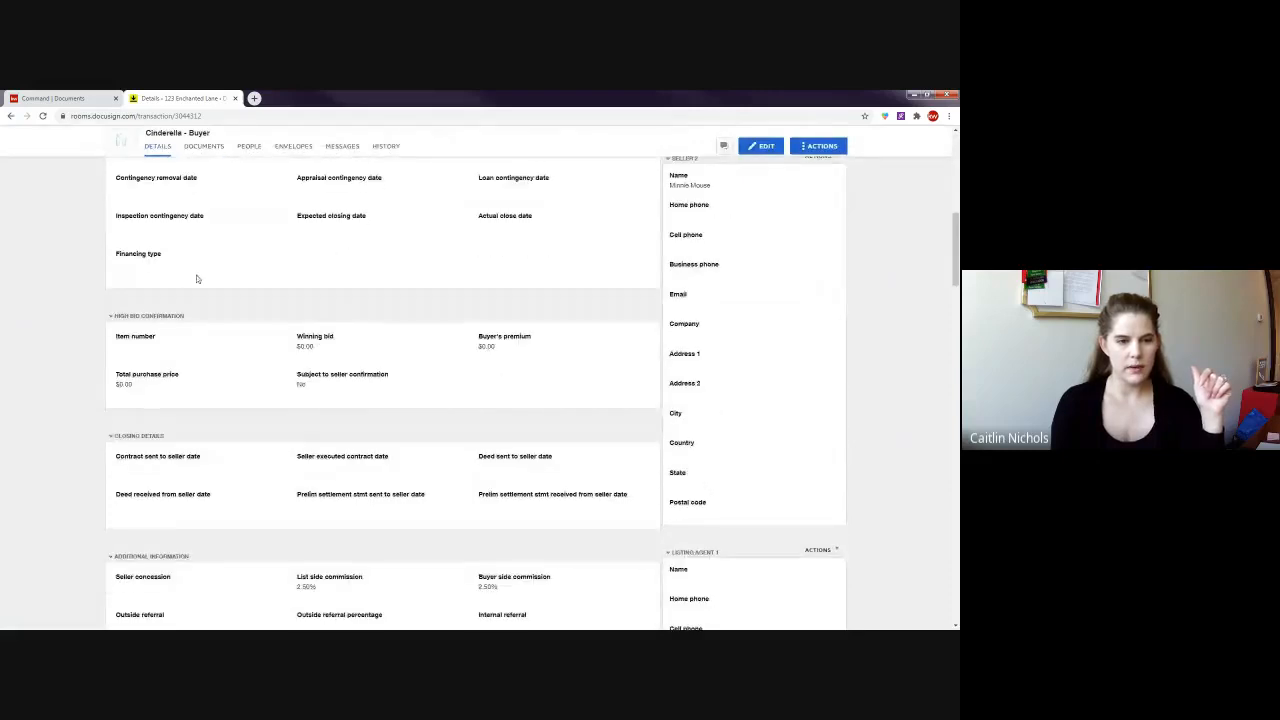
scroll(190, 300, down, 2)
scroll(190, 330, down, 1)
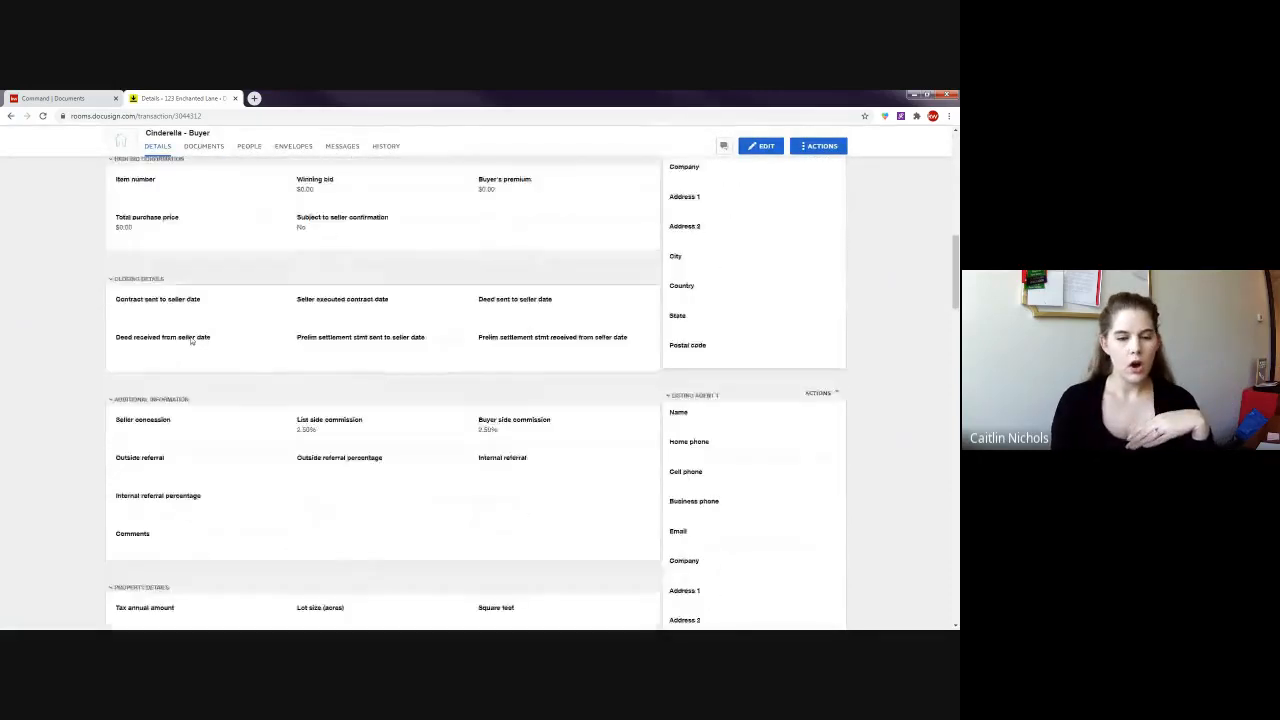
scroll(191, 341, down, 4)
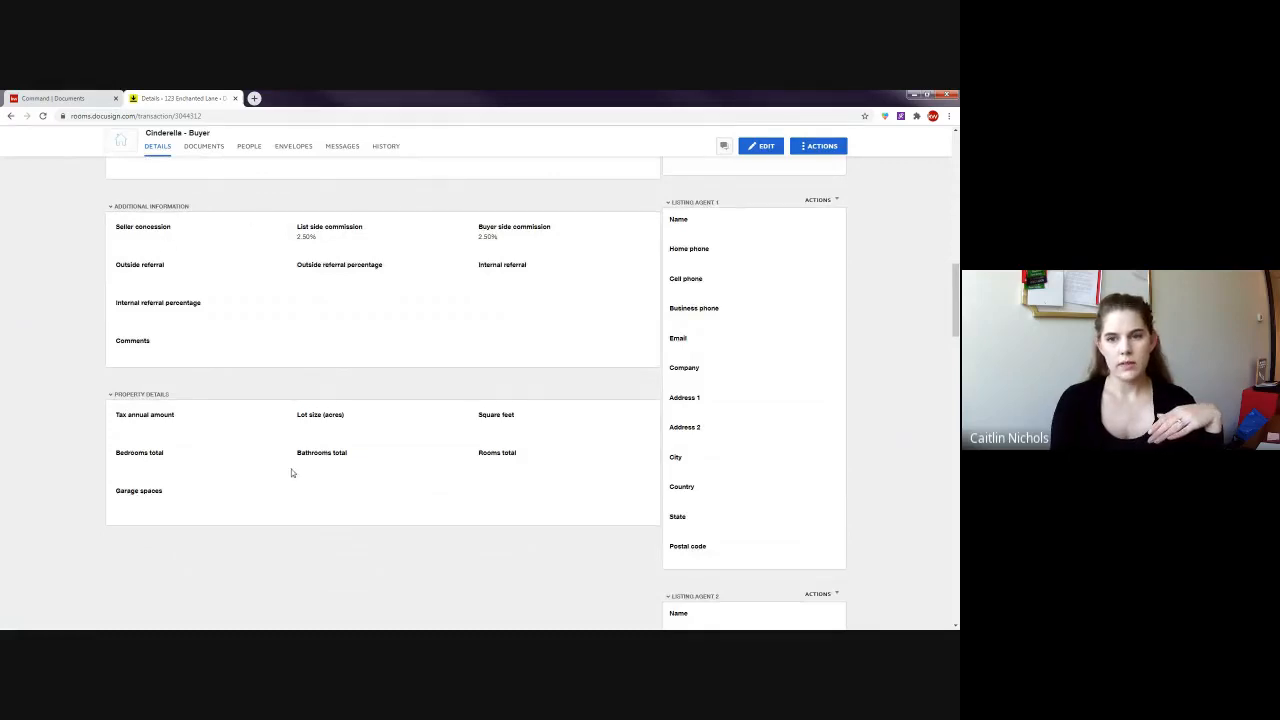
scroll(293, 473, up, 4)
scroll(295, 472, up, 10)
scroll(775, 190, up, 2)
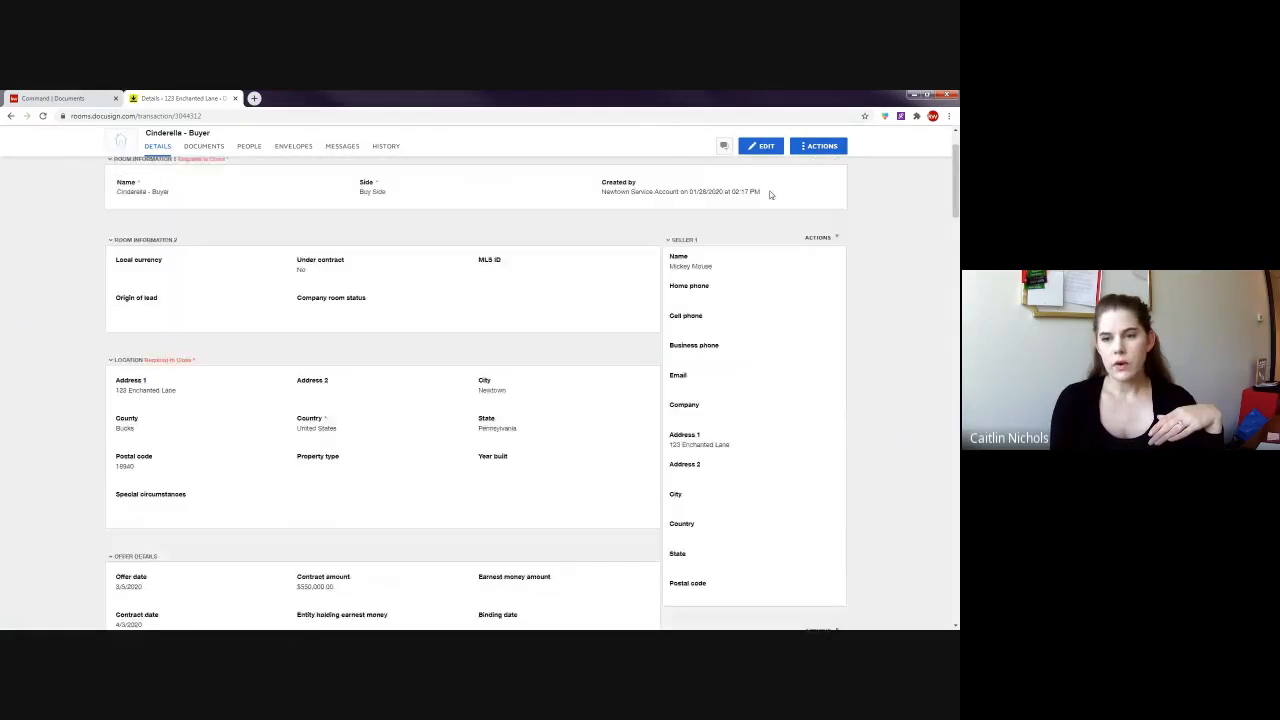
scroll(703, 275, down, 5)
scroll(734, 343, down, 6)
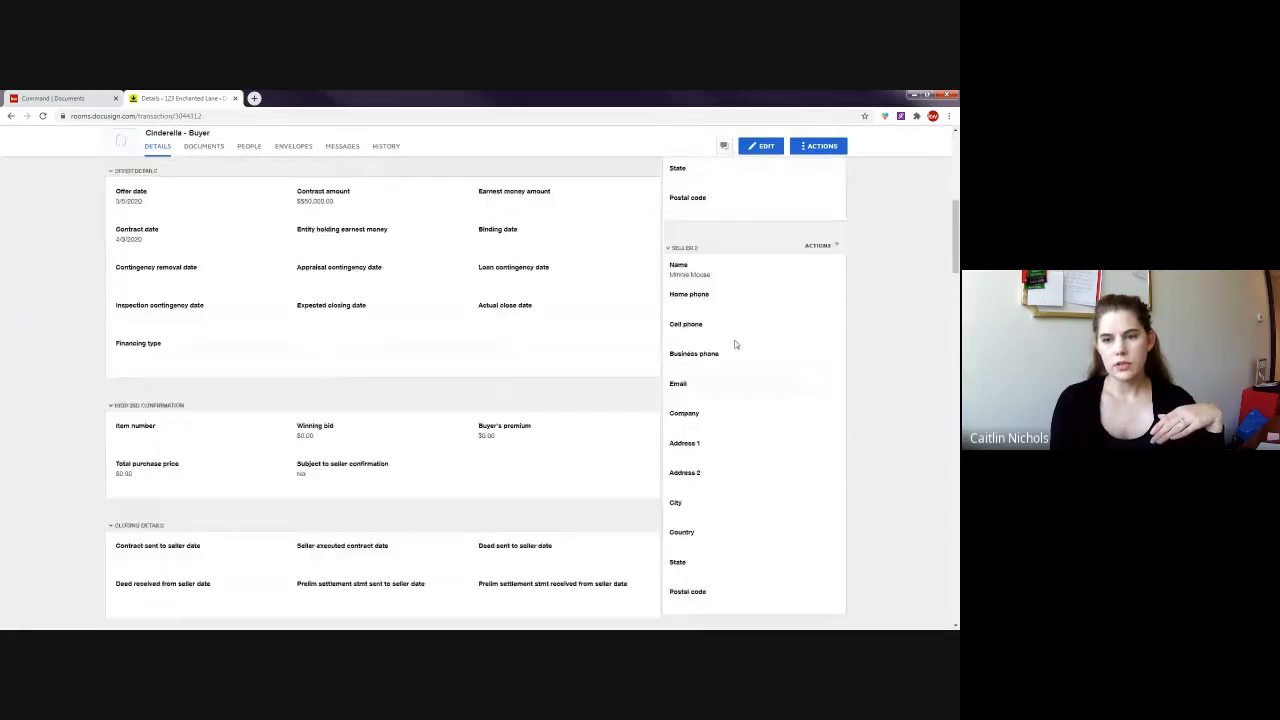
scroll(740, 374, down, 4)
scroll(730, 390, down, 6)
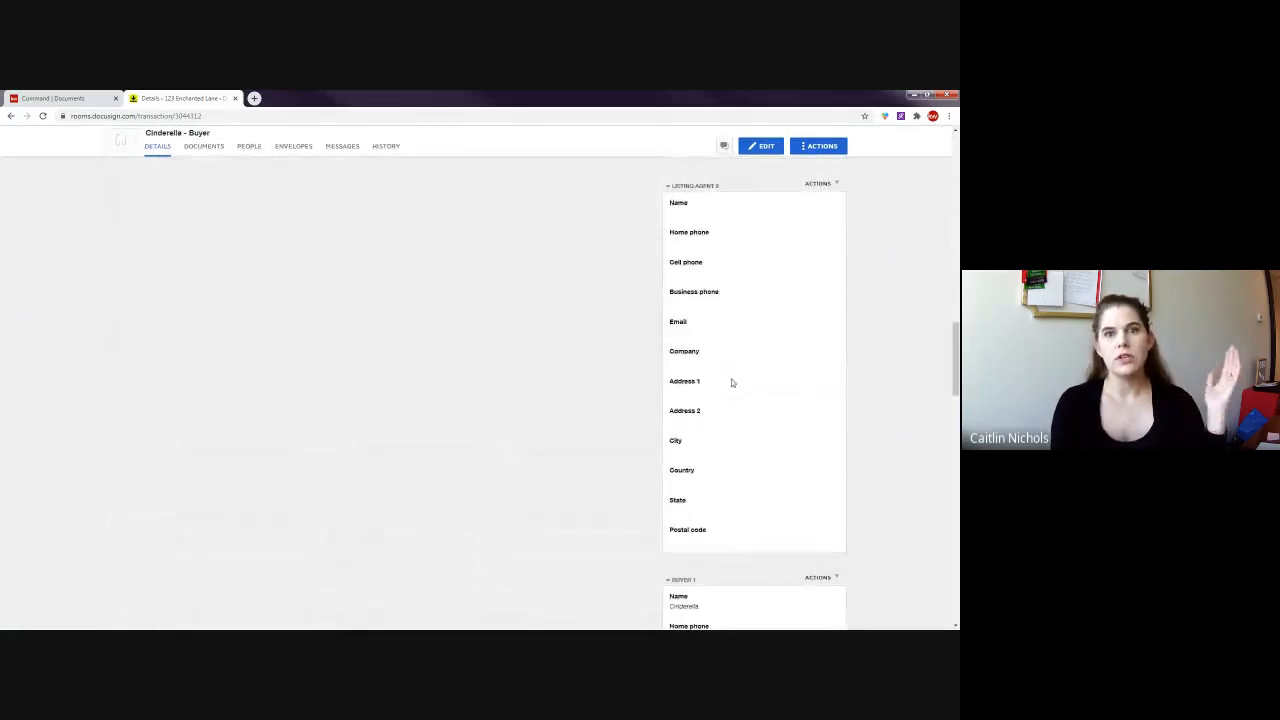
scroll(740, 413, down, 10)
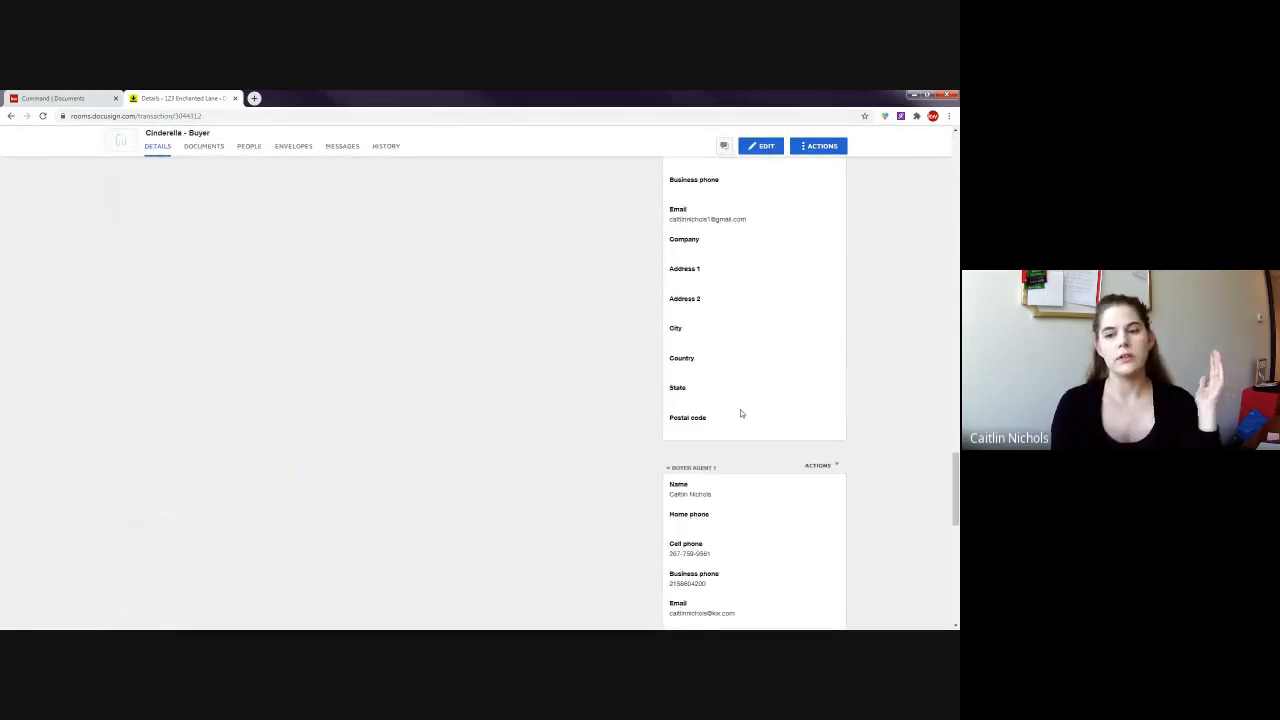
scroll(740, 414, up, 10)
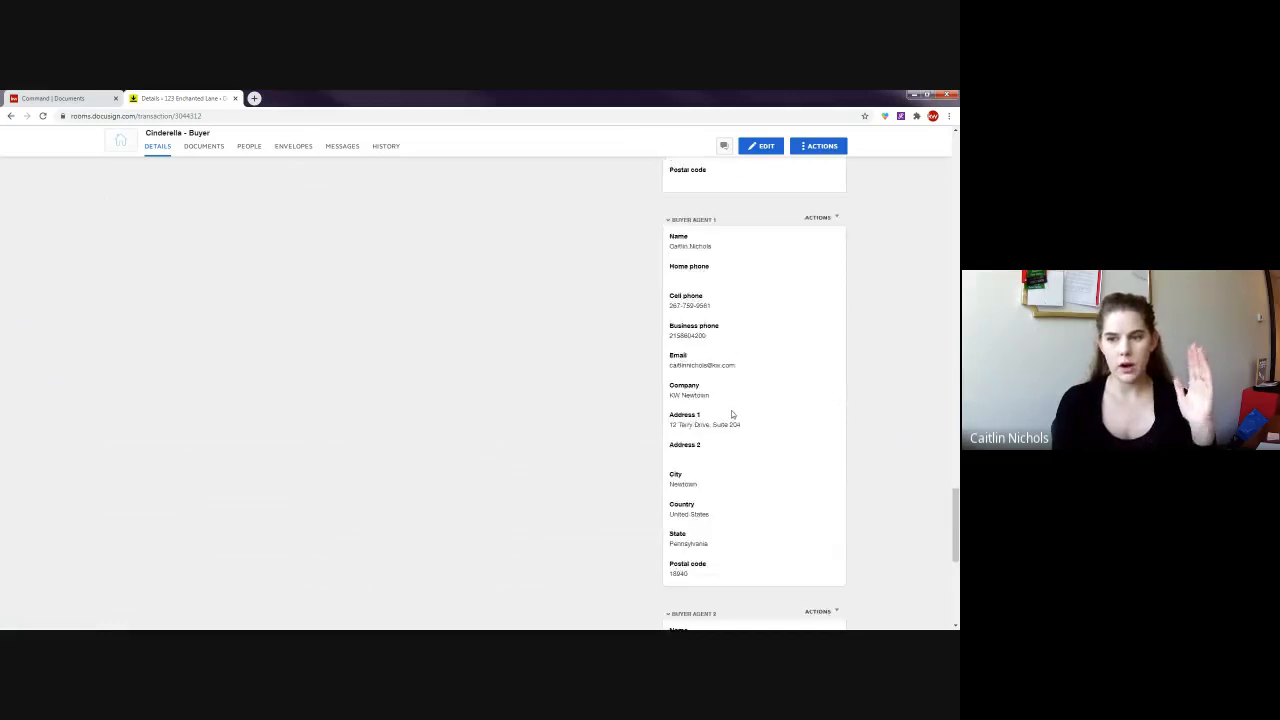
scroll(754, 400, up, 10)
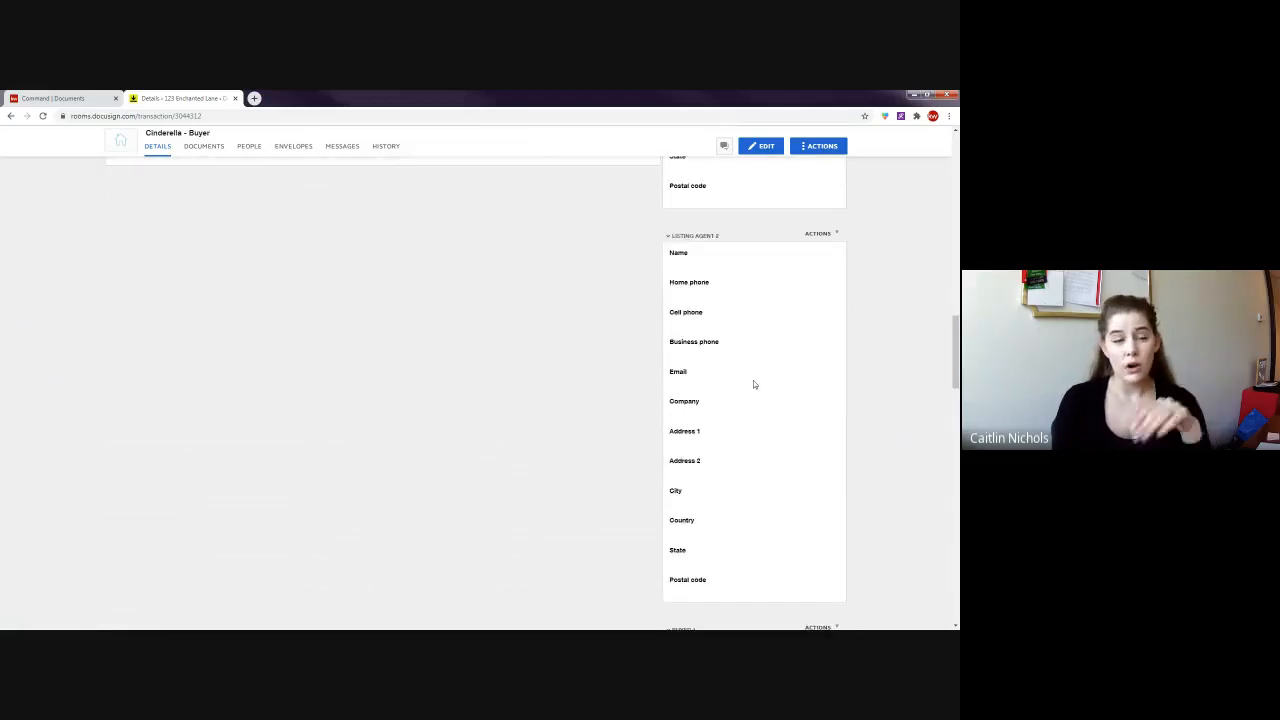
scroll(756, 379, up, 10)
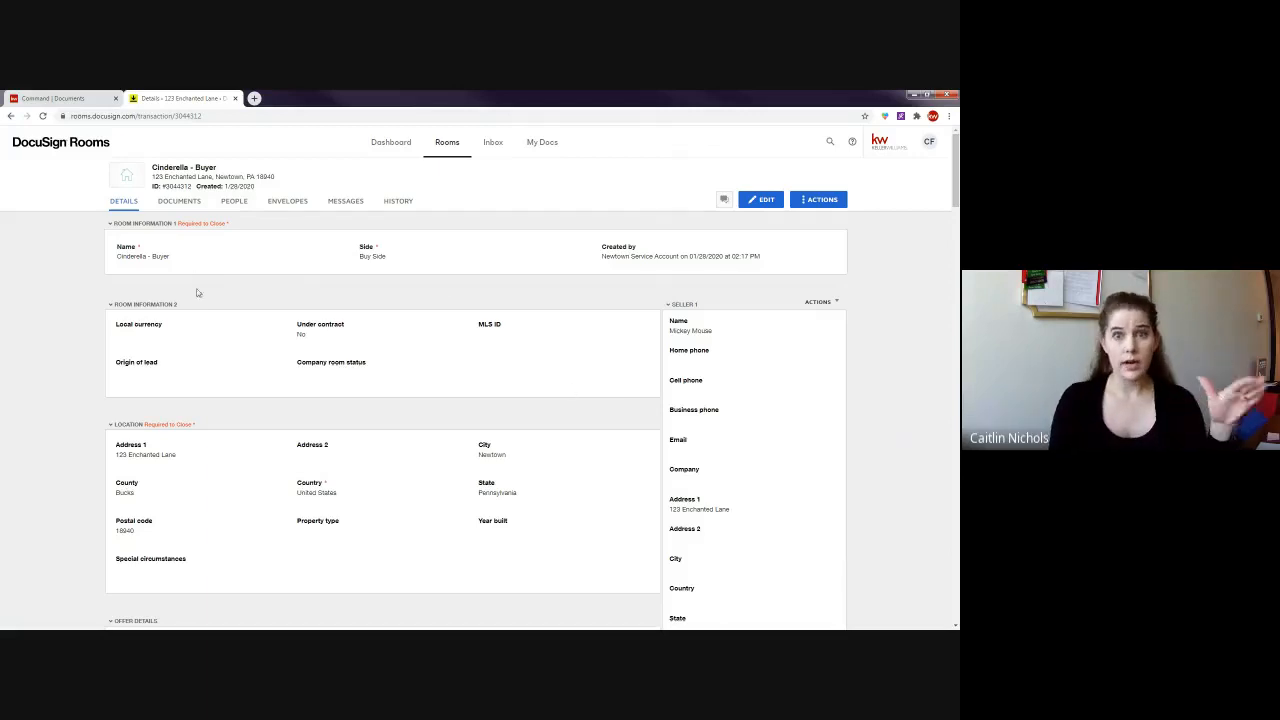
click(179, 201)
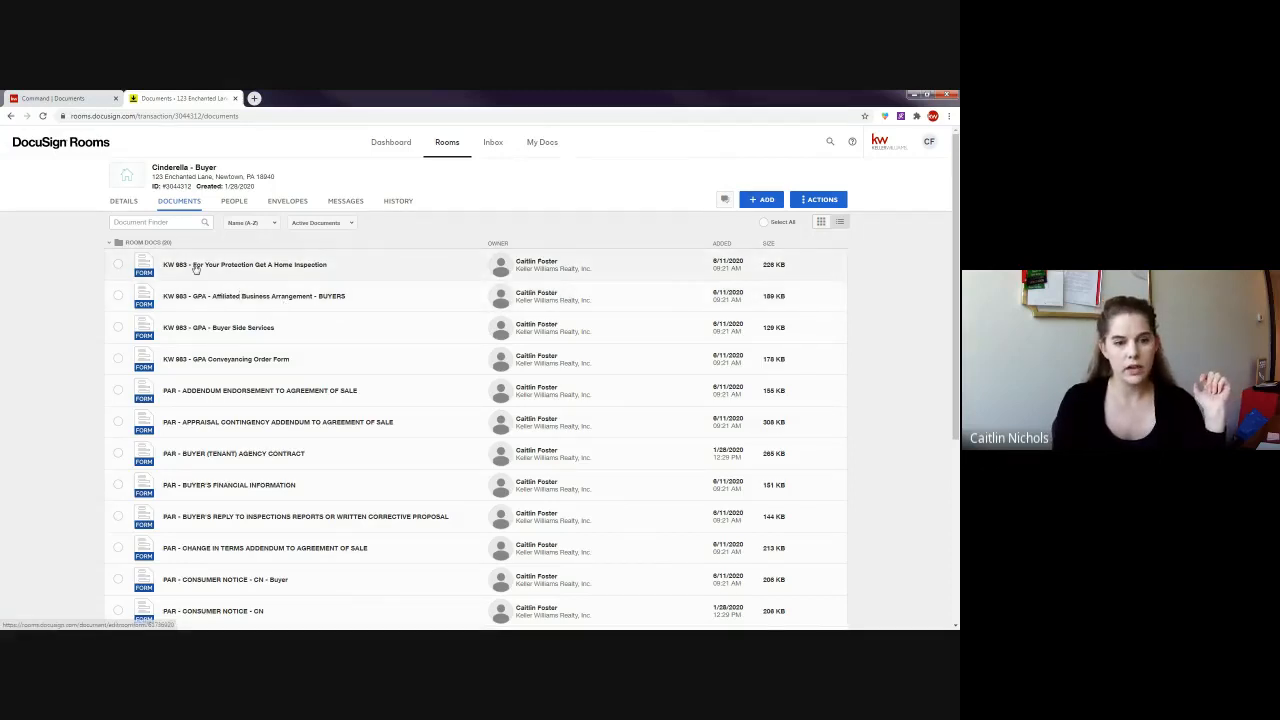
- Scroll through the room's KW 983 GPA forms and PAR sale addenda
scroll(160, 263, down, 2)
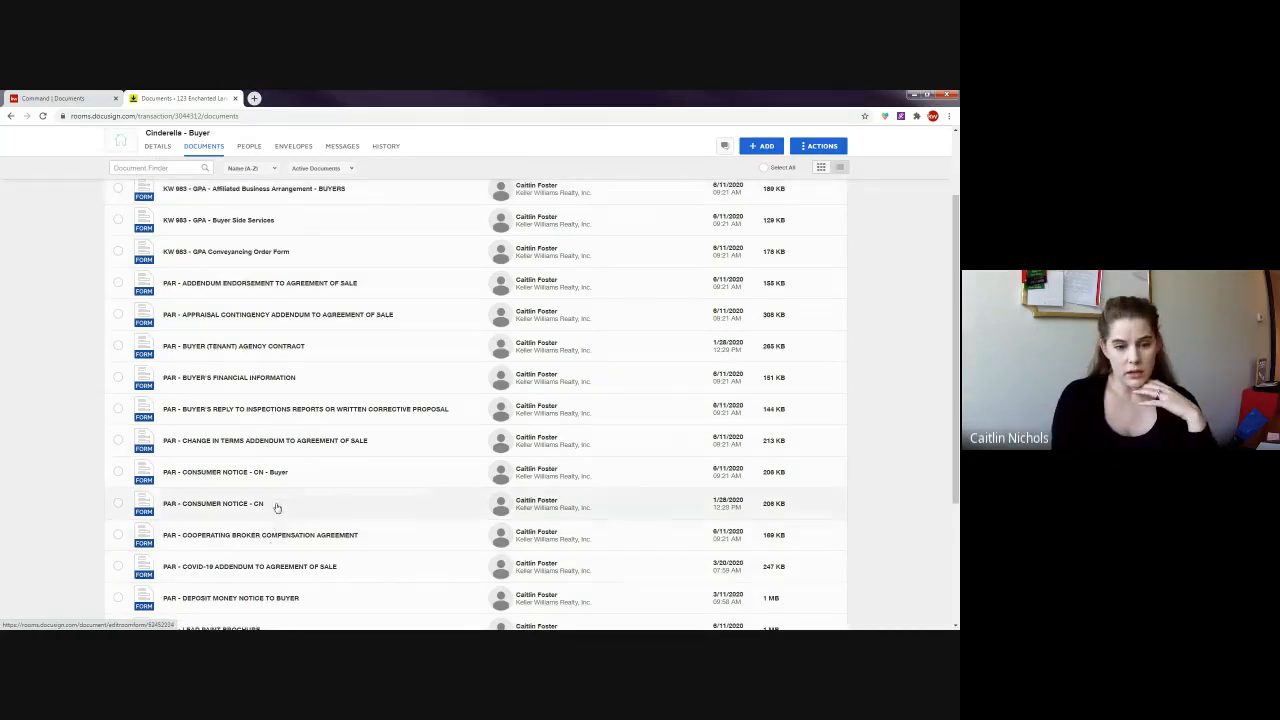
scroll(297, 503, up, 2)
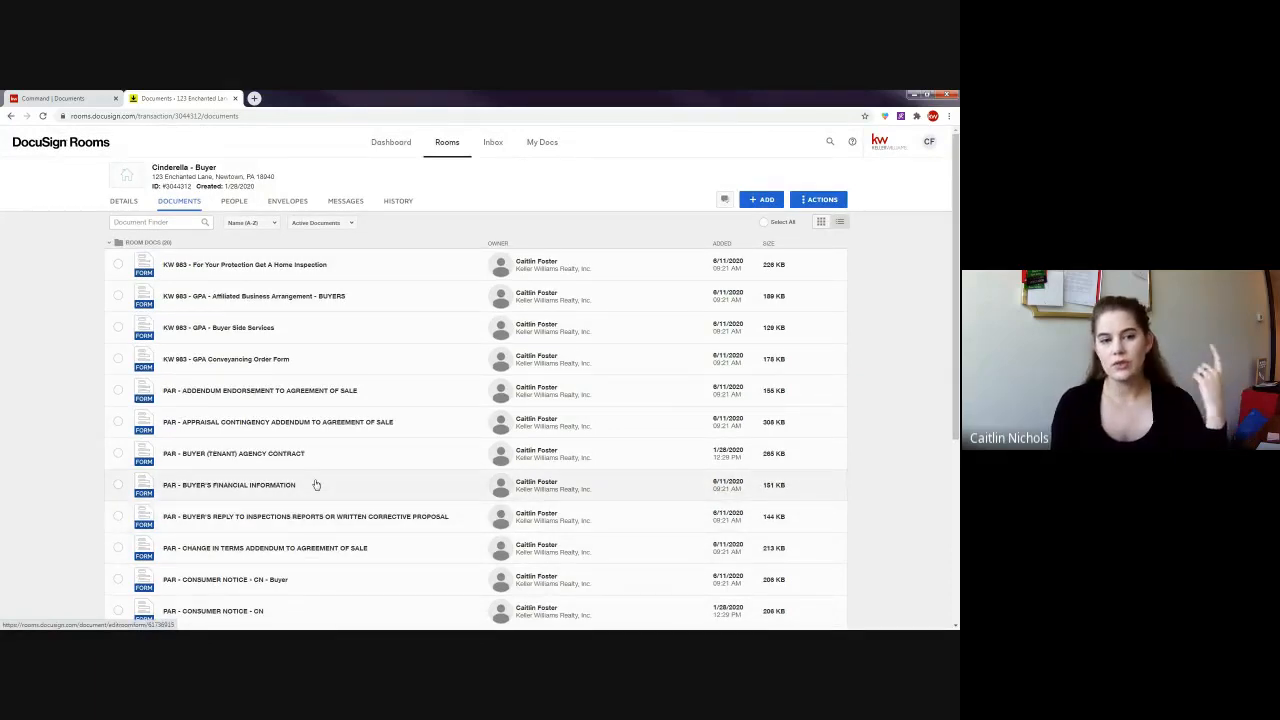
right_click(216, 266)
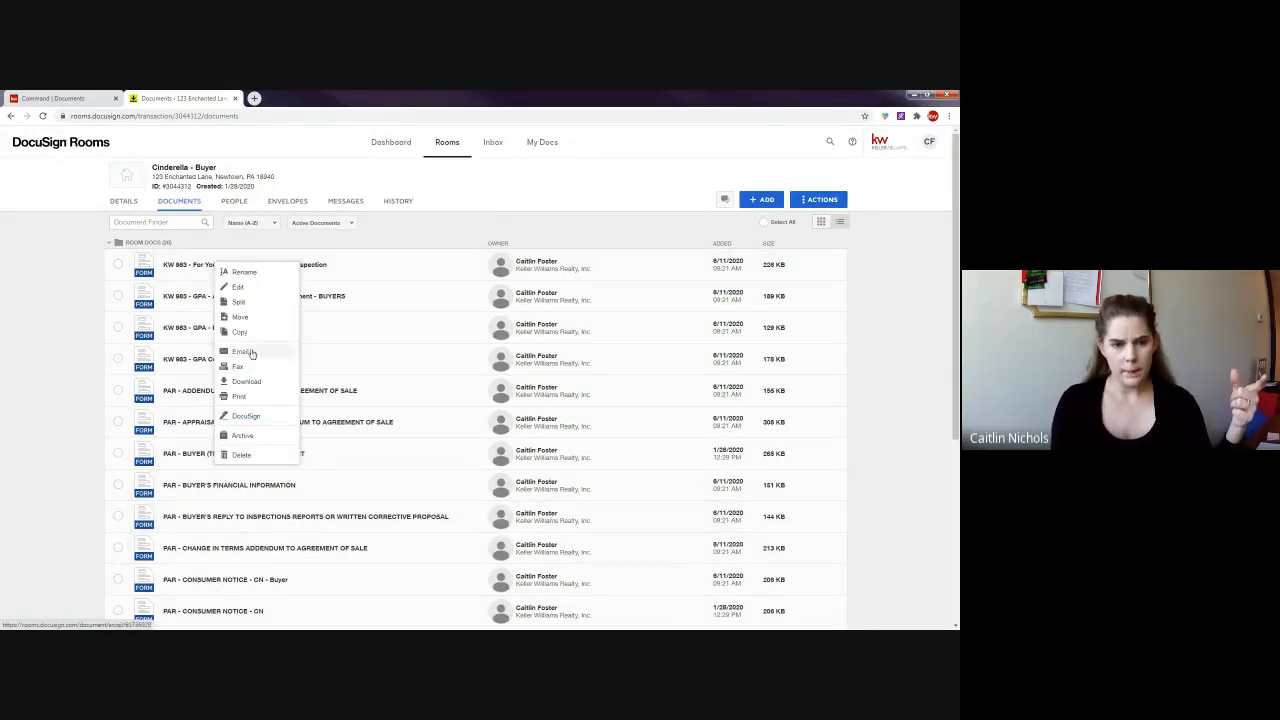
right_click(370, 357)
right_click(301, 390)
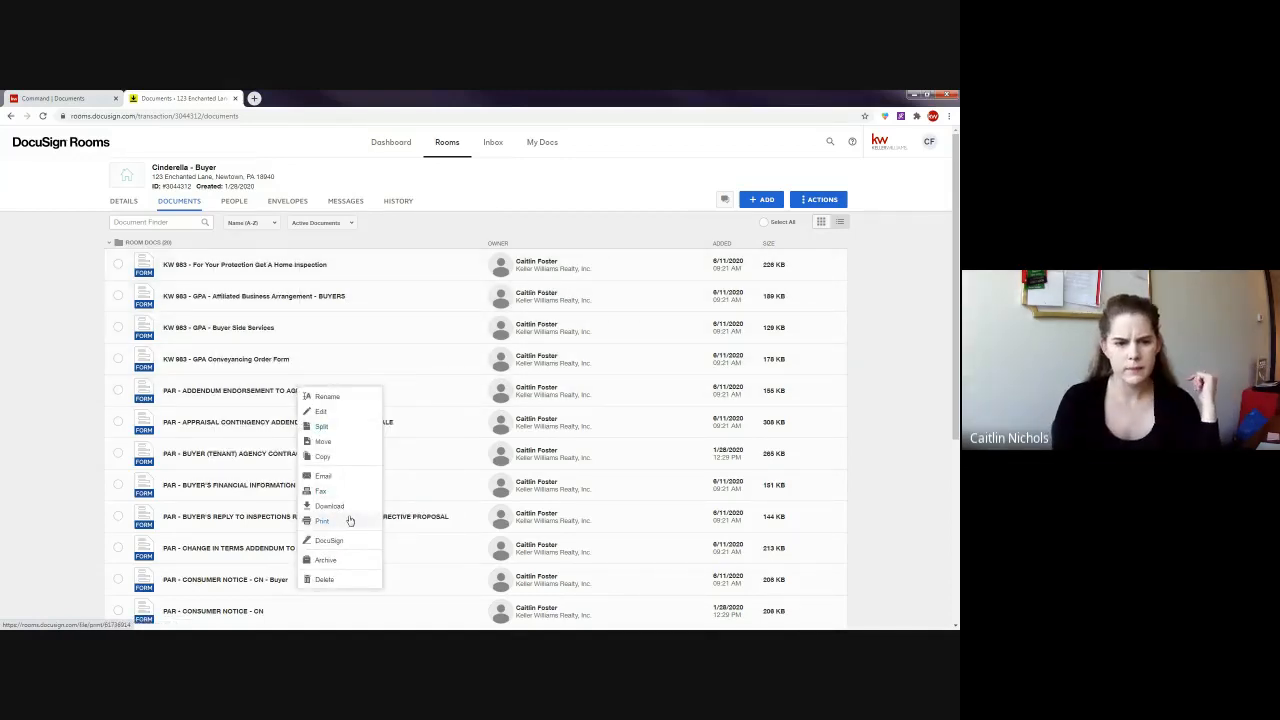
click(323, 457)
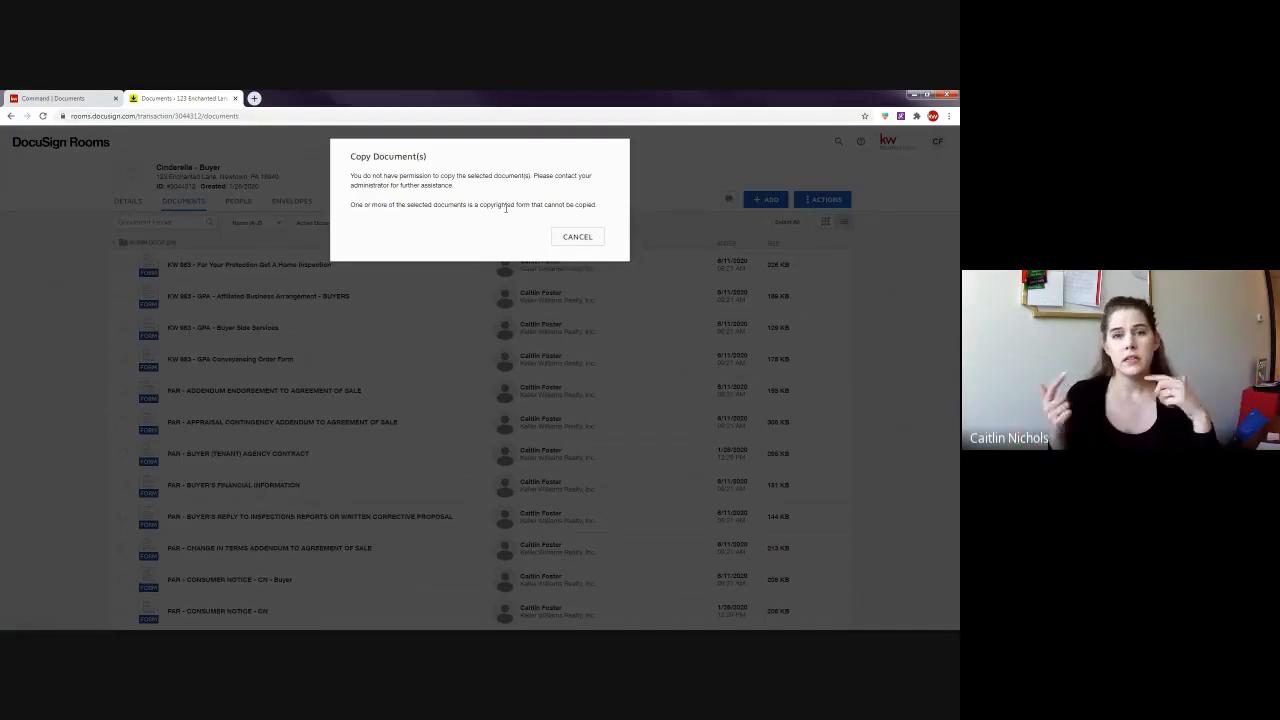
click(578, 238)
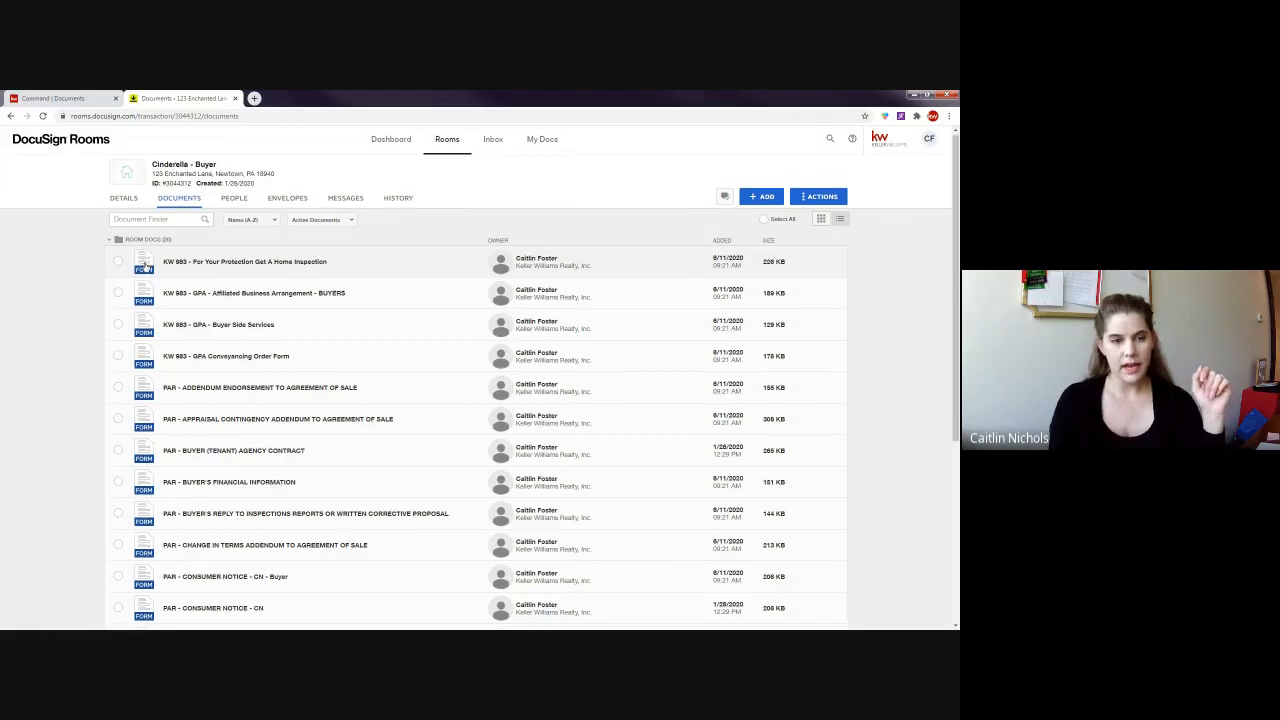
- Scroll down to the sale agreement and show the + ADD document sources
scroll(145, 265, down, 1)
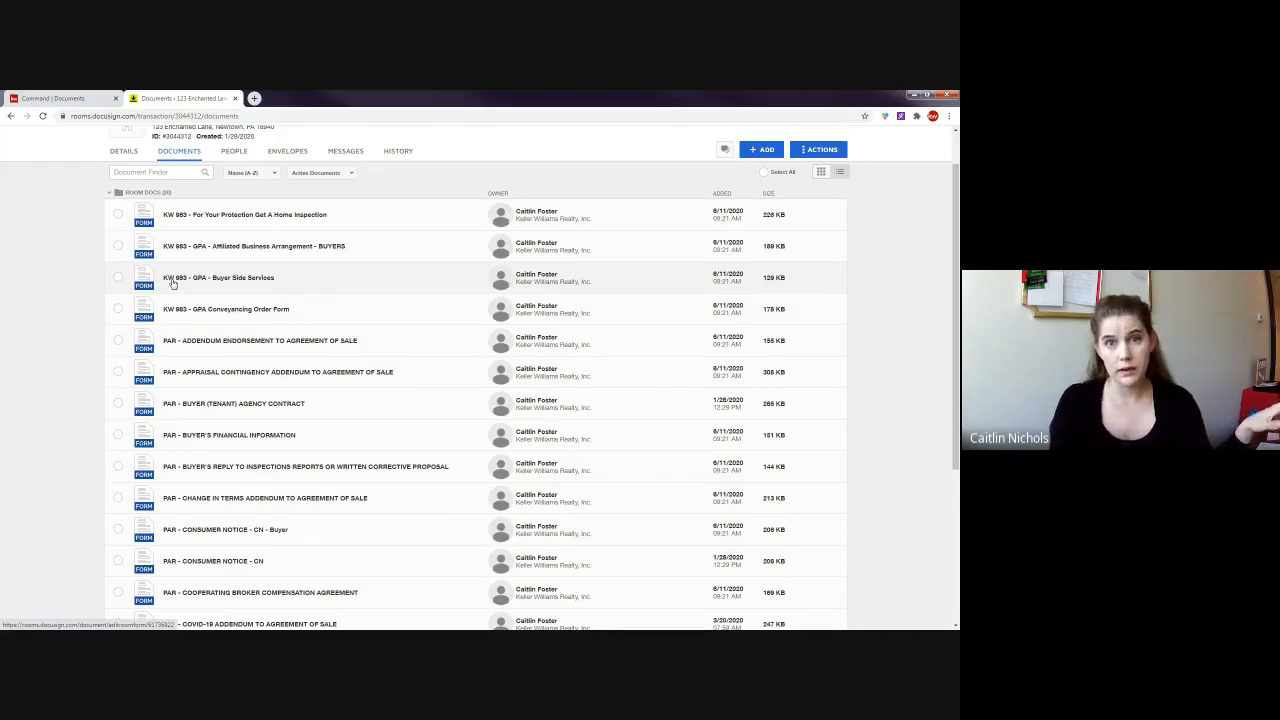
scroll(175, 290, down, 4)
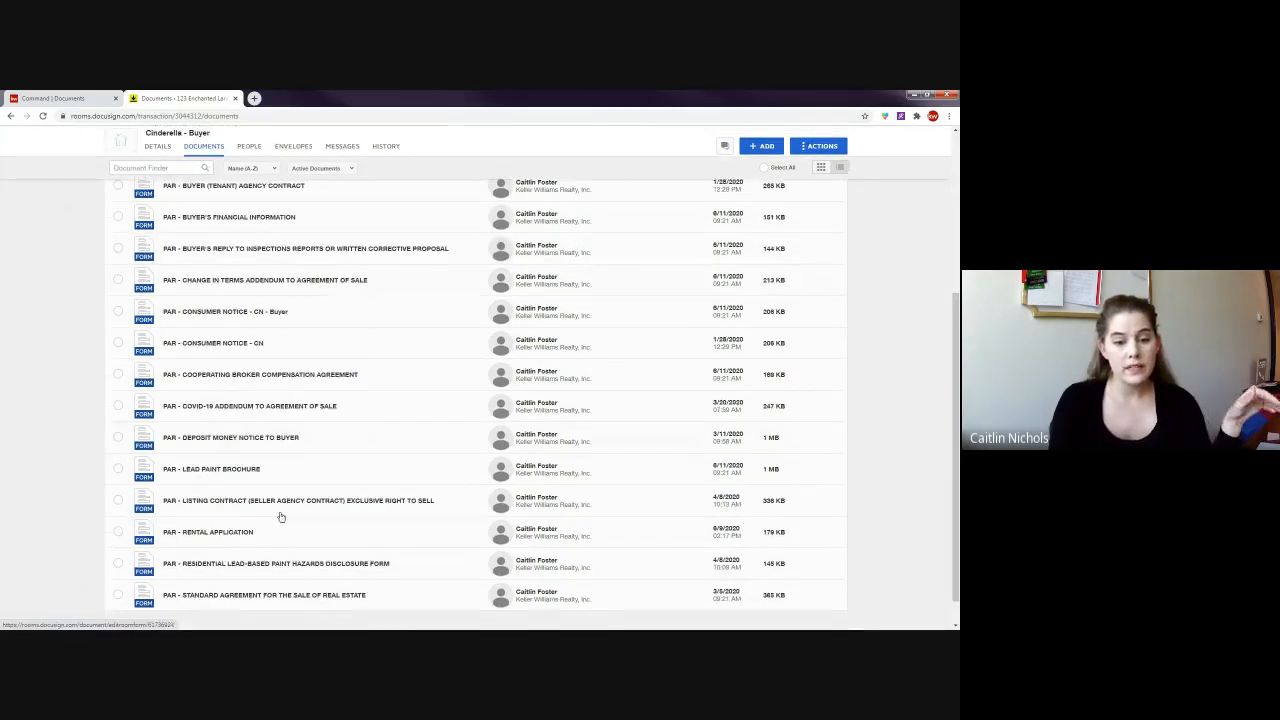
scroll(281, 517, down, 1)
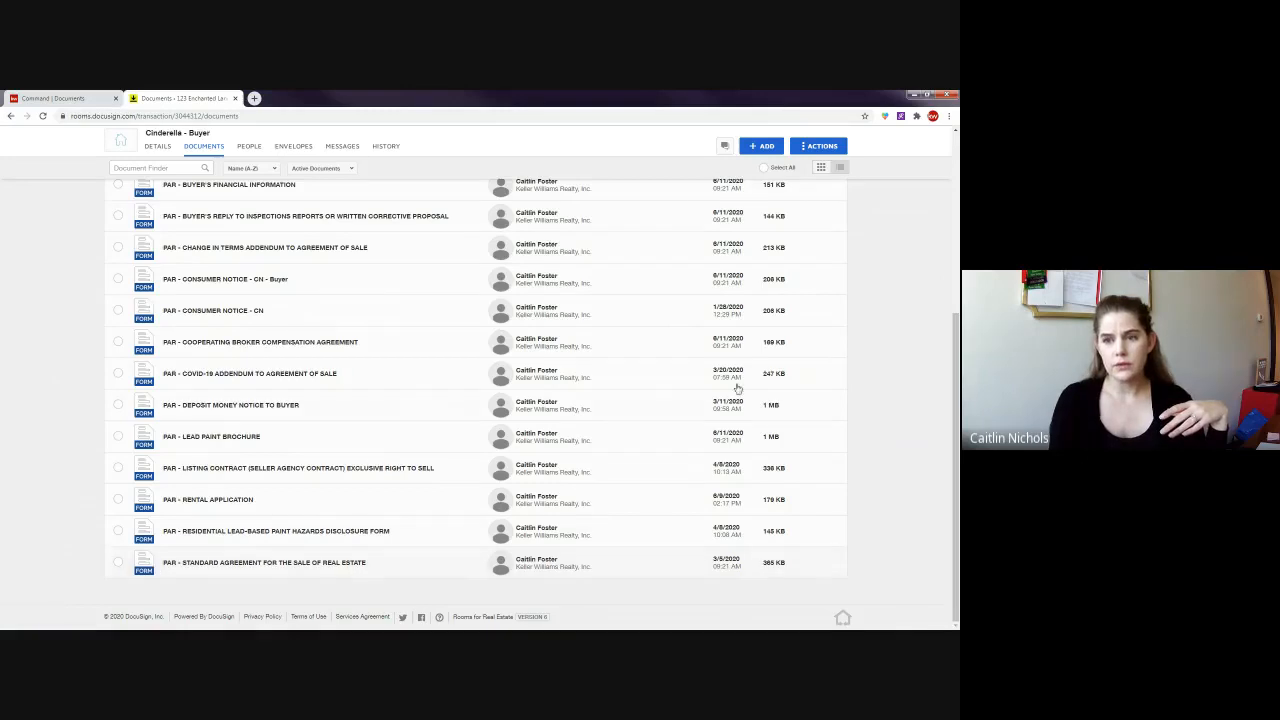
click(765, 146)
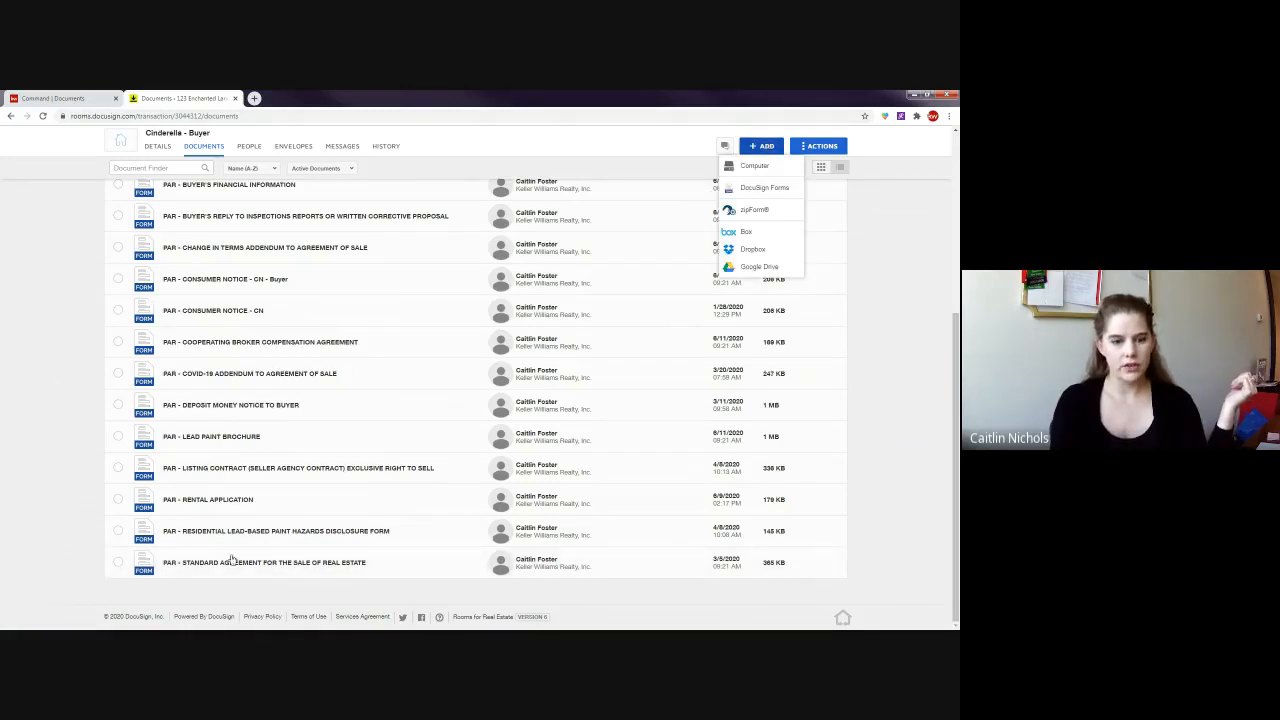
click(768, 172)
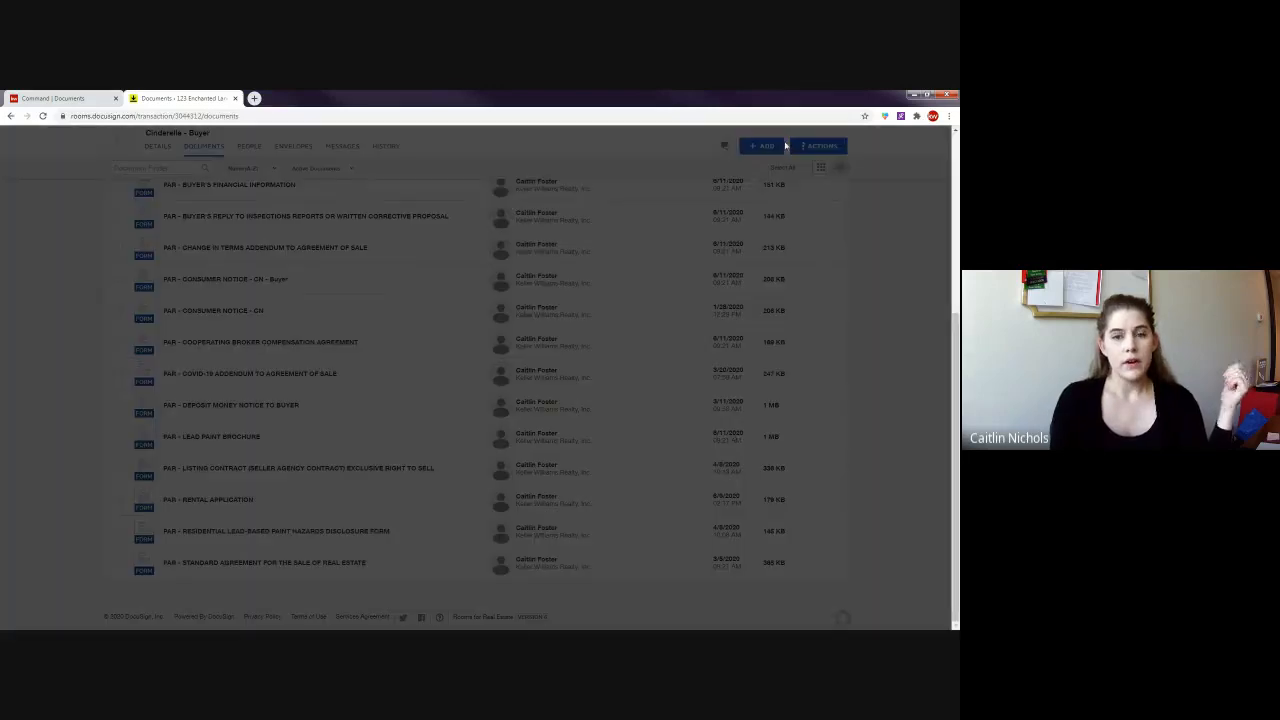
click(426, 177)
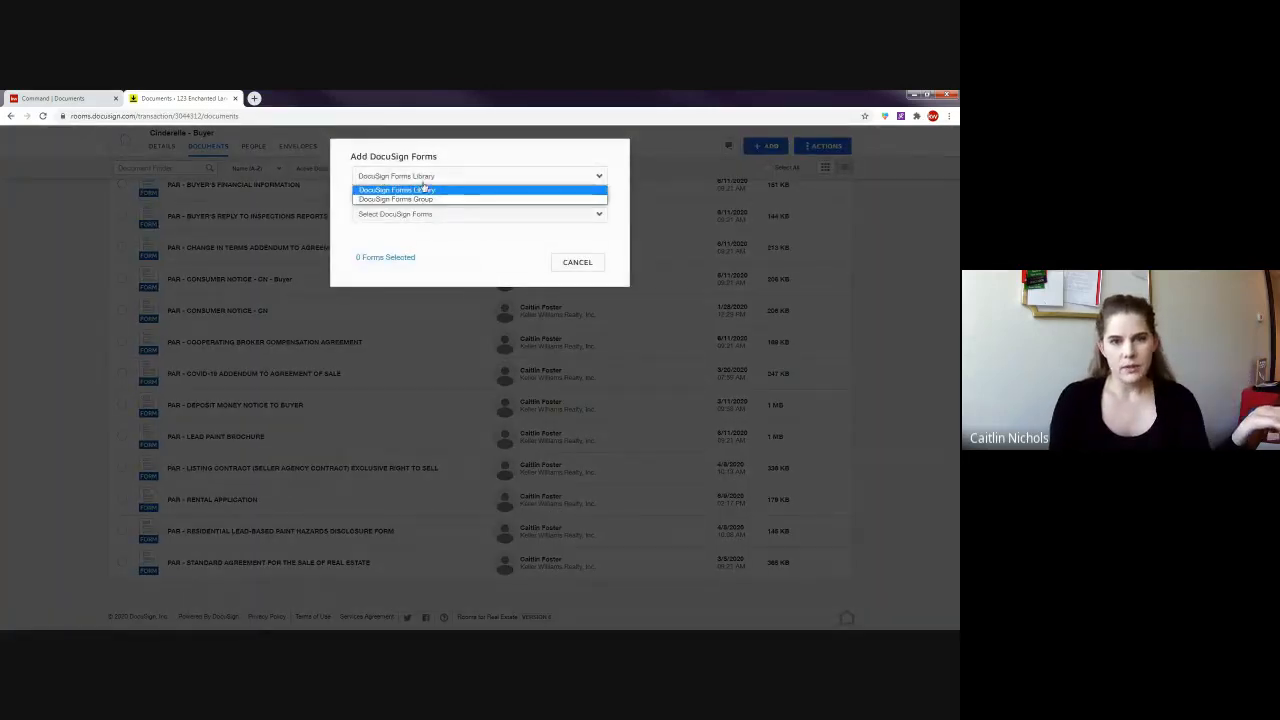
click(422, 194)
click(423, 177)
click(425, 201)
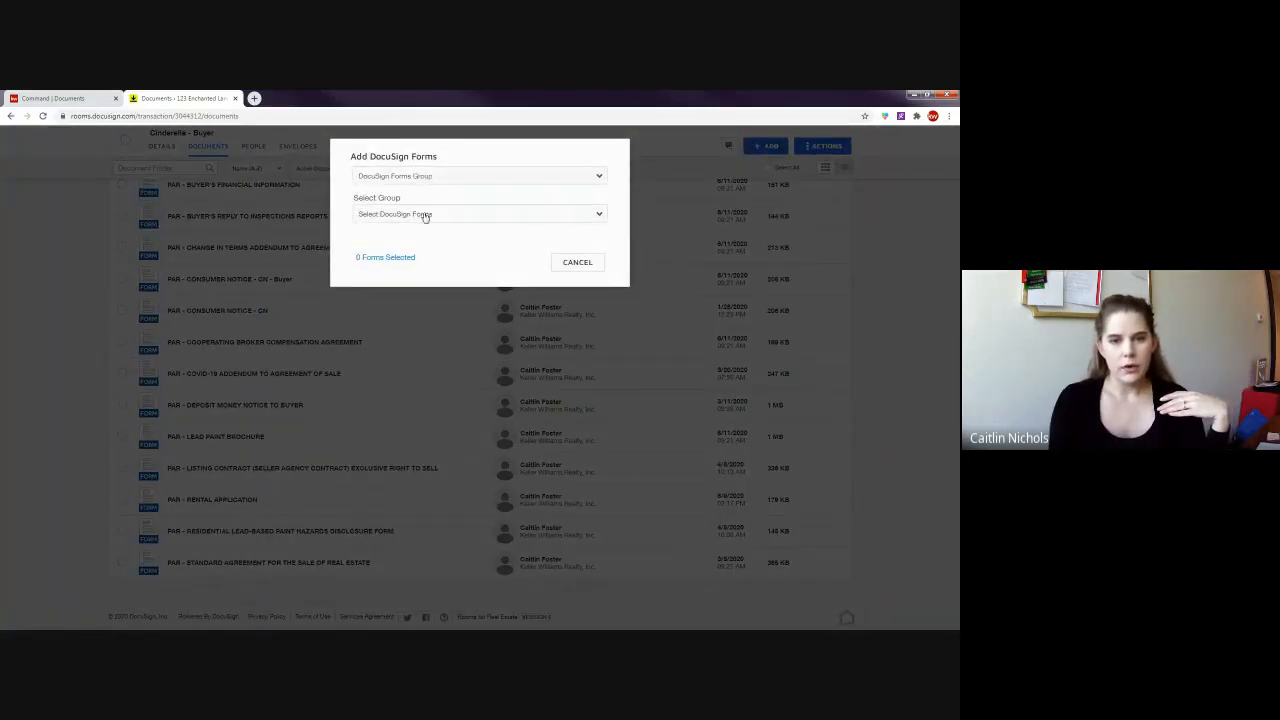
click(425, 215)
click(415, 290)
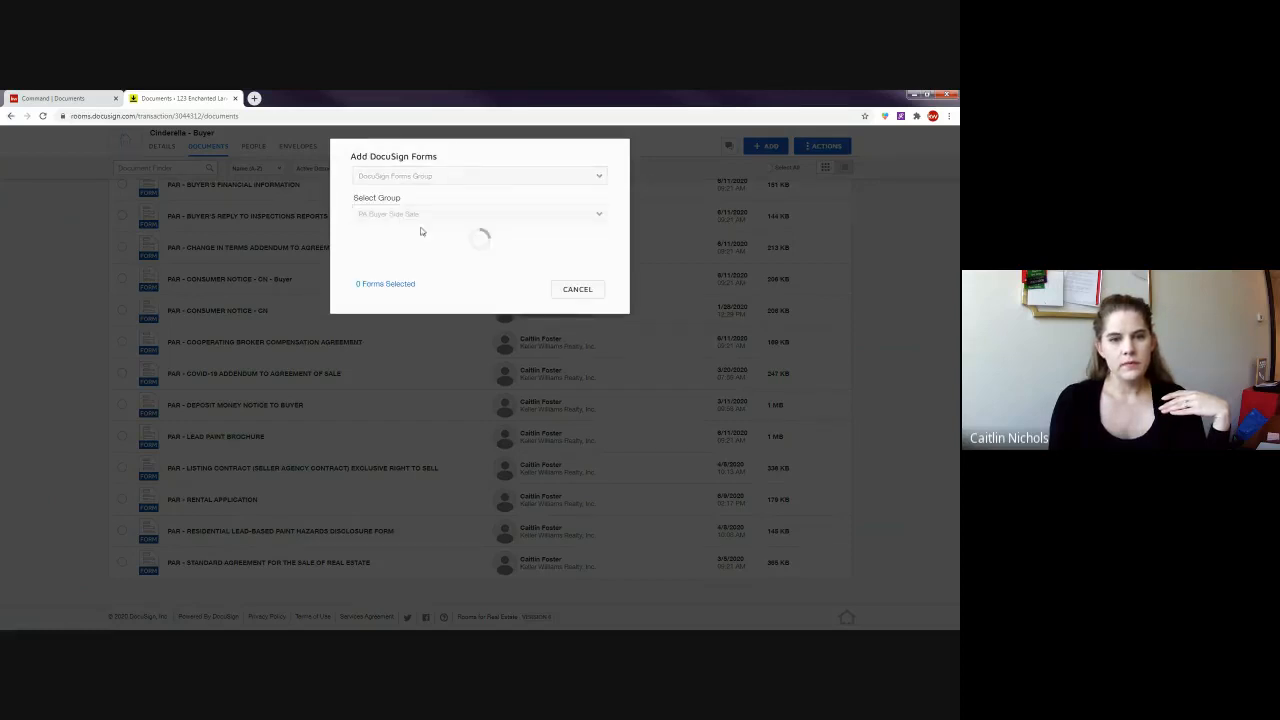
scroll(419, 312, down, 1)
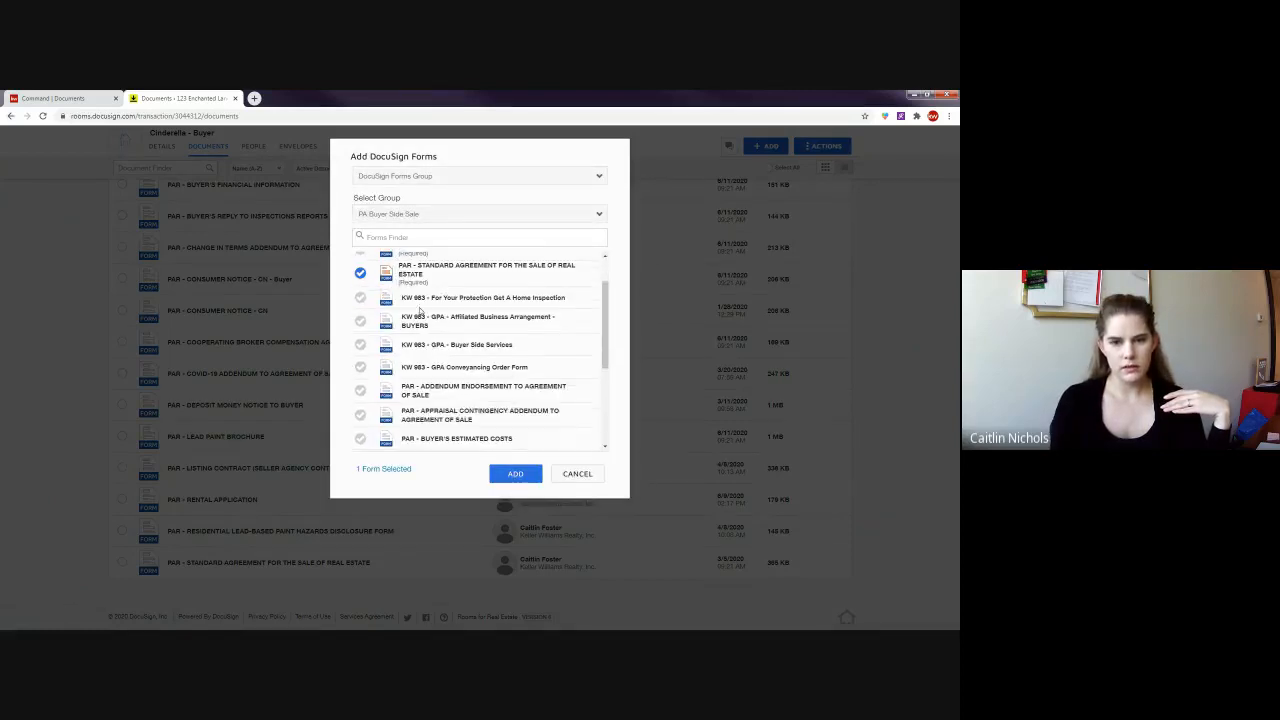
click(360, 274)
click(360, 274)
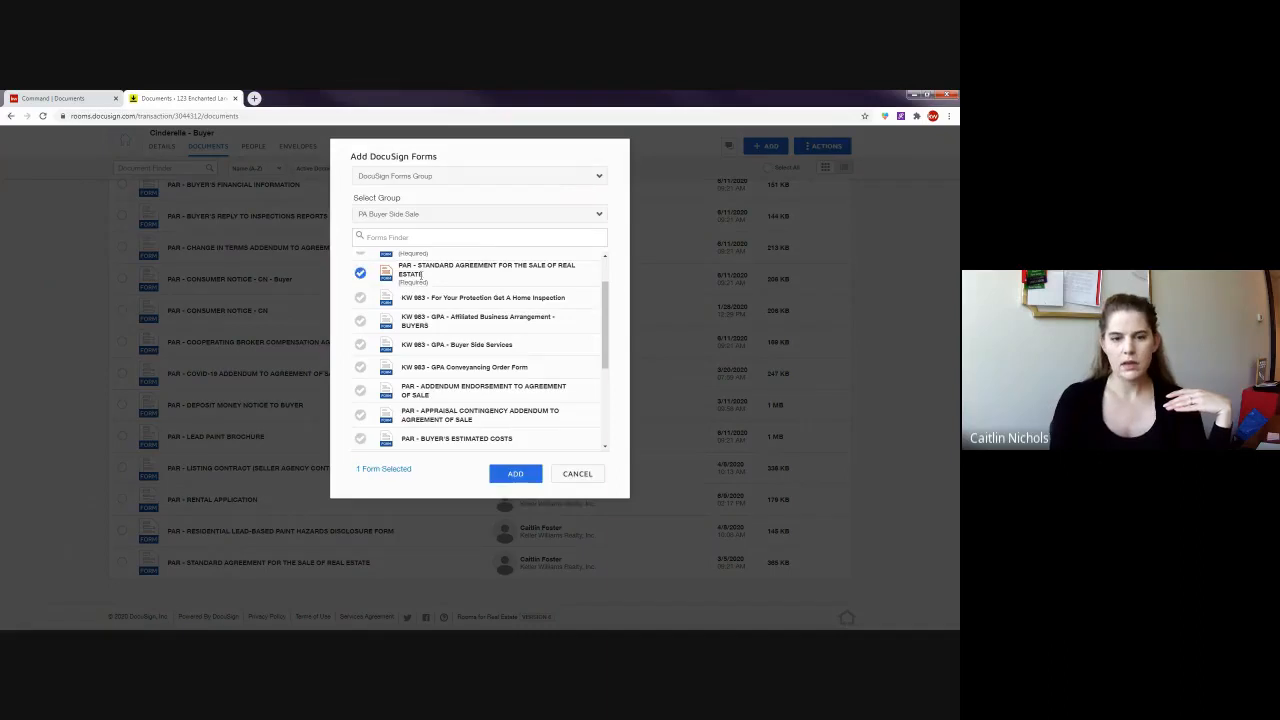
scroll(361, 268, down, 2)
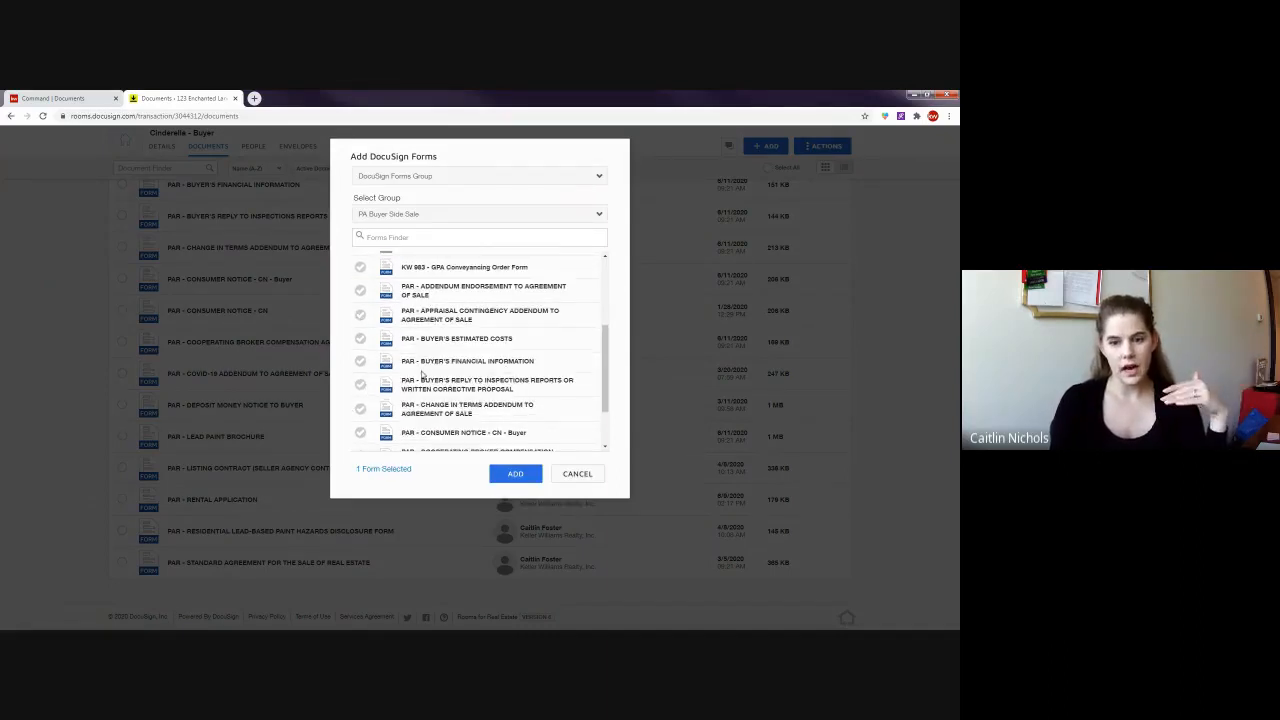
click(578, 474)
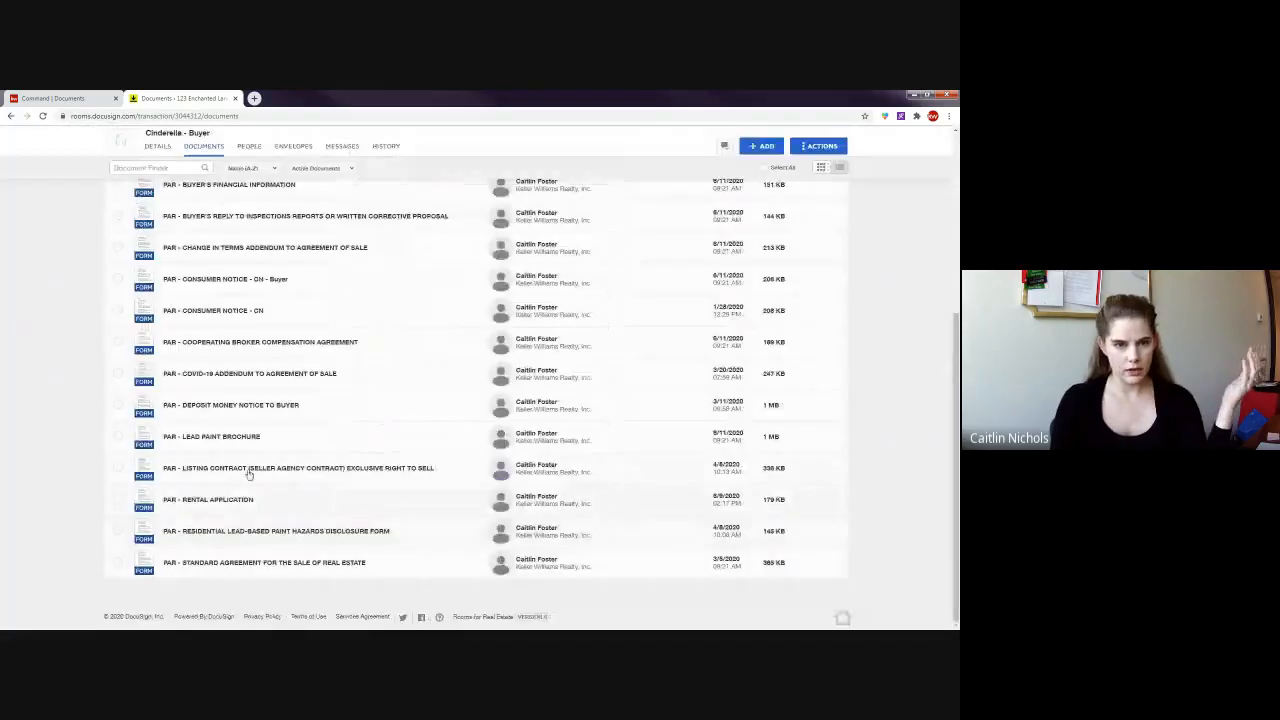
- Select the Standard Agreement for the Sale of Real Estate and send it with DocuSign
scroll(259, 290, down, 3)
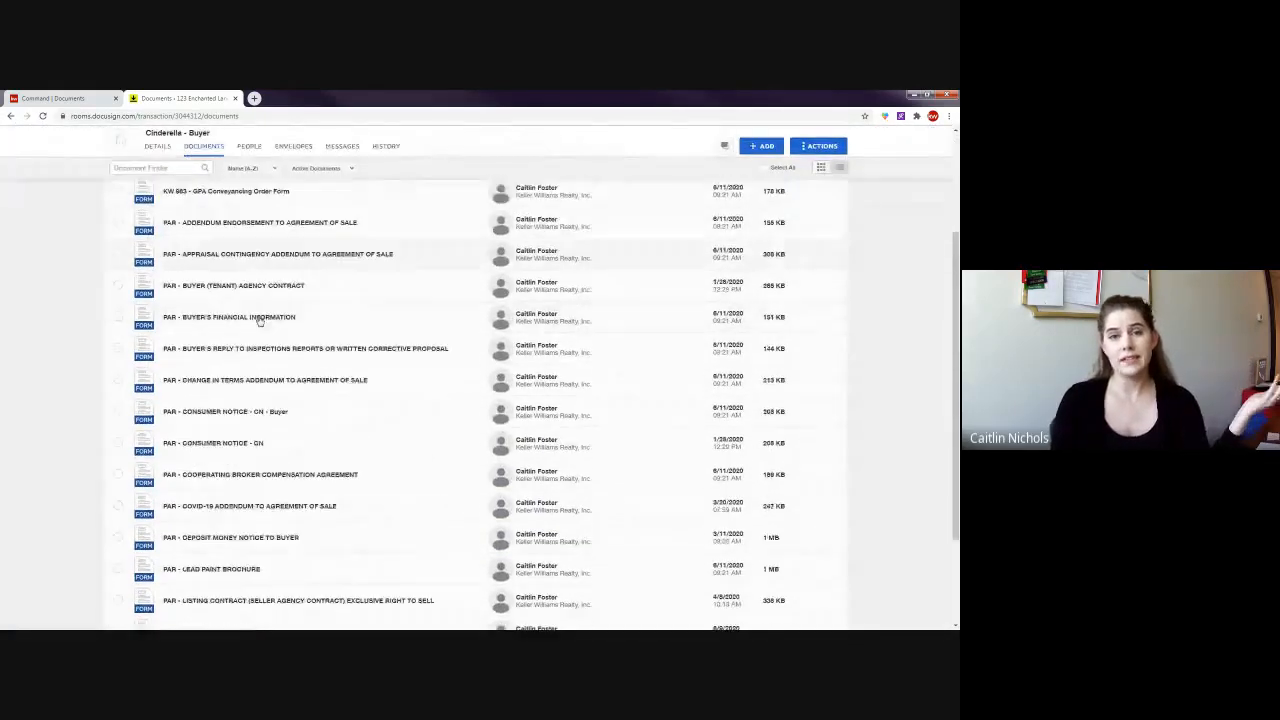
scroll(280, 390, down, 3)
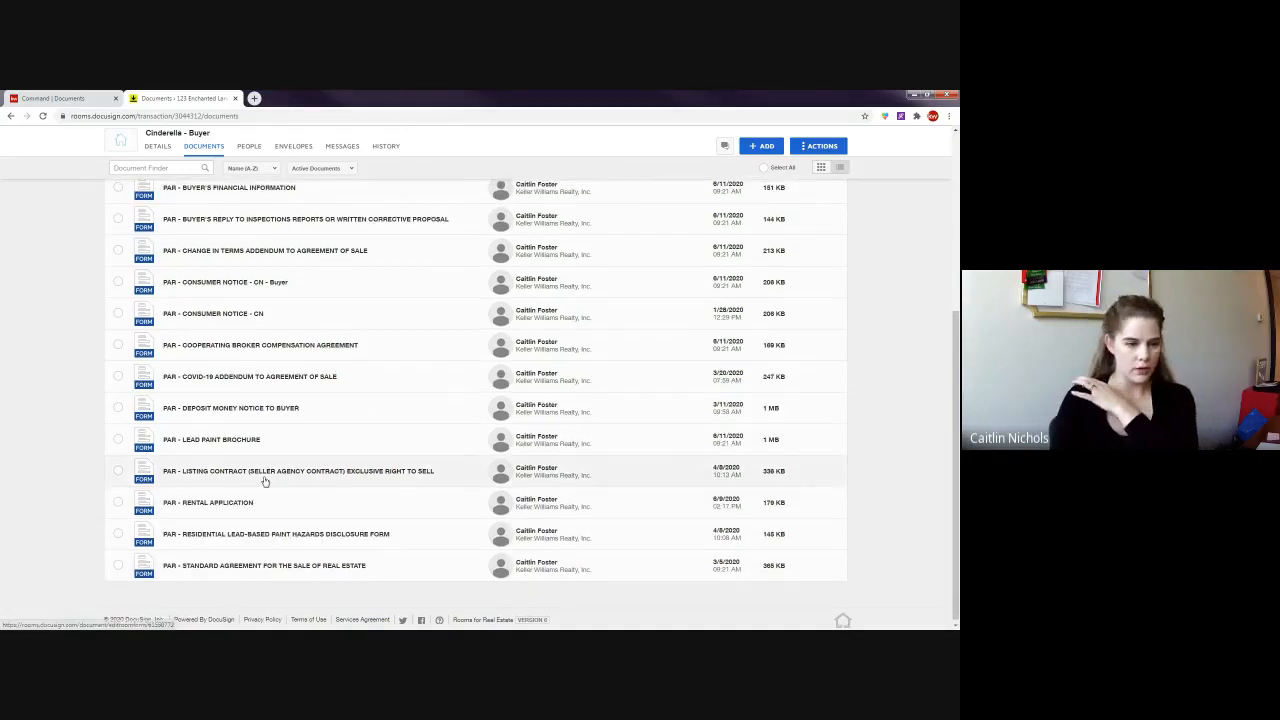
scroll(257, 480, up, 1)
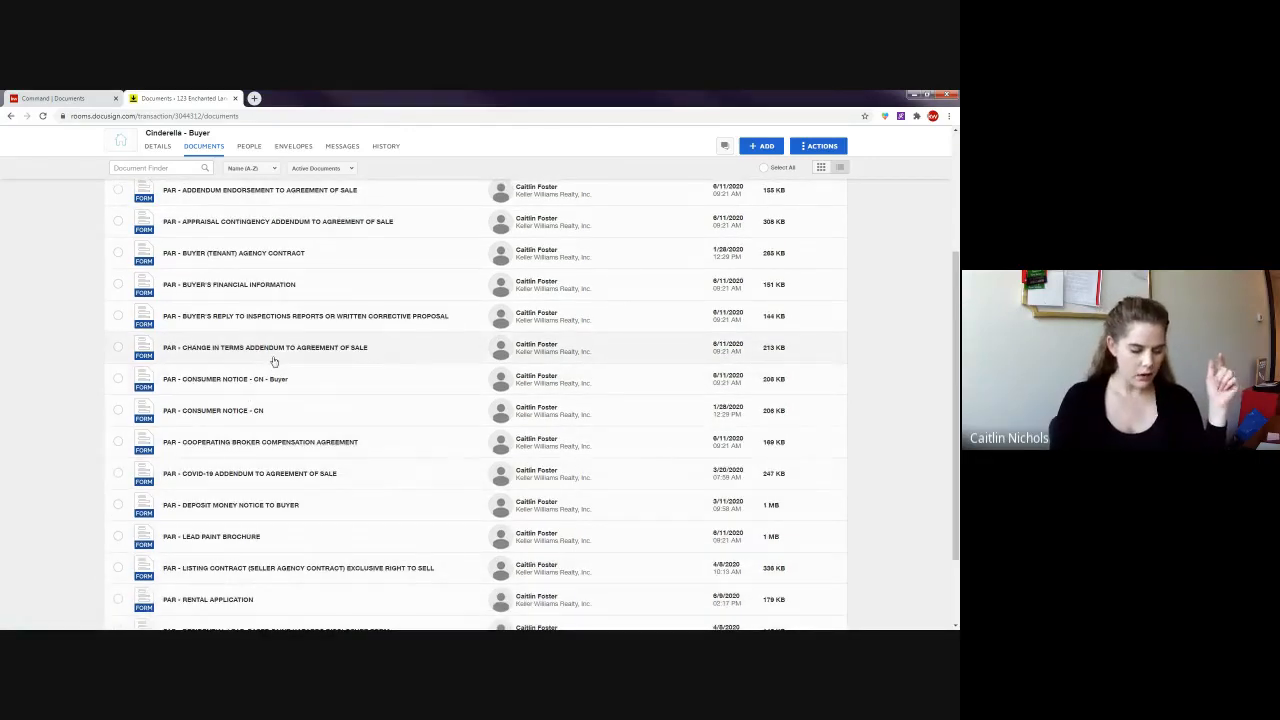
scroll(190, 385, down, 1)
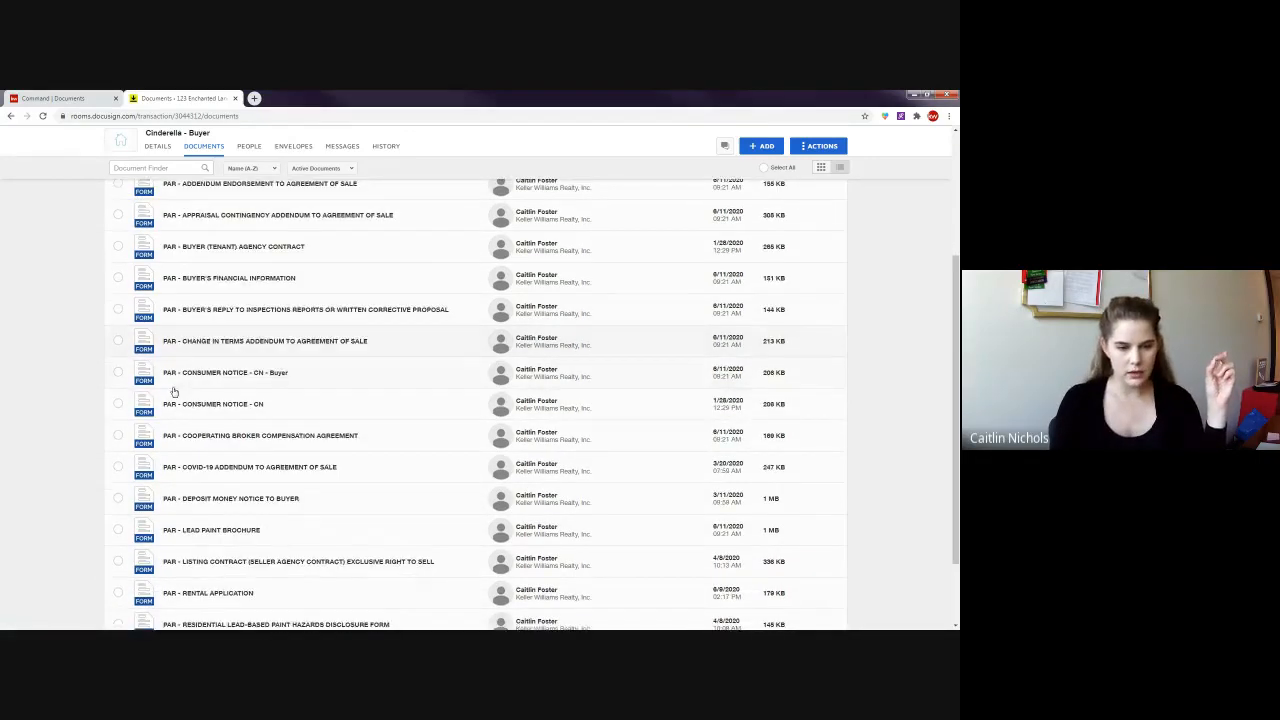
scroll(160, 450, down, 2)
click(118, 562)
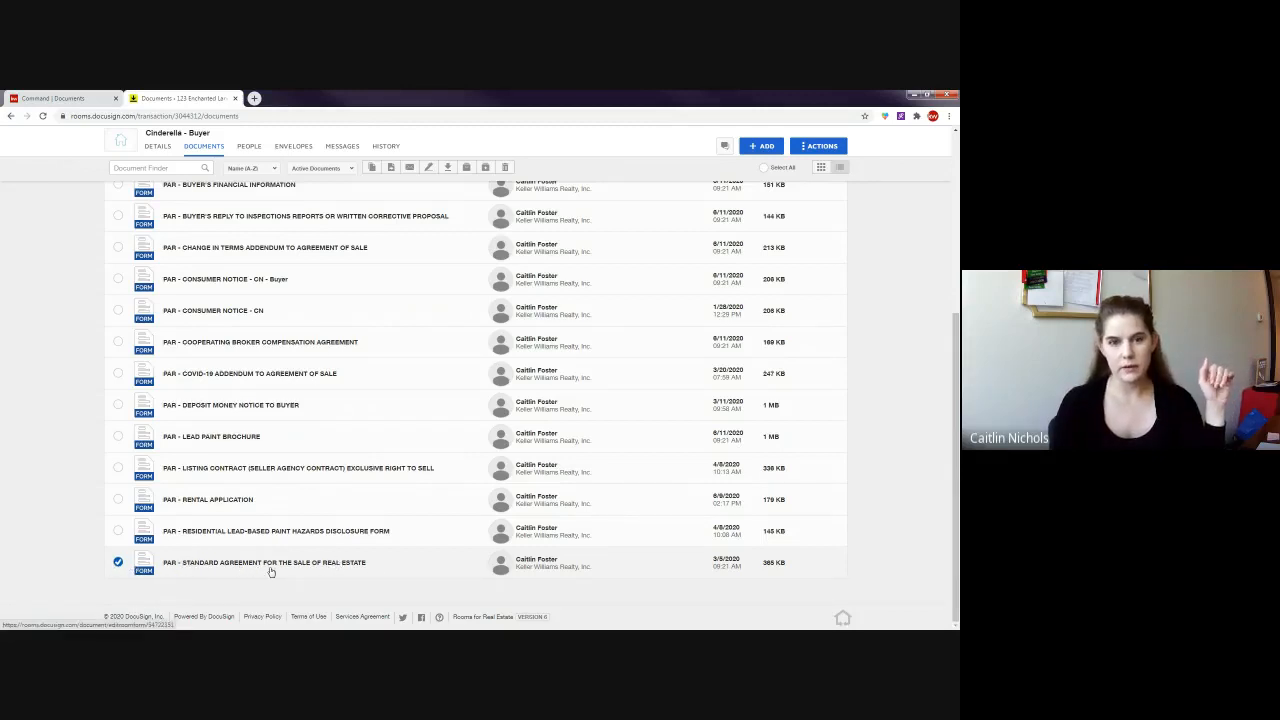
click(428, 169)
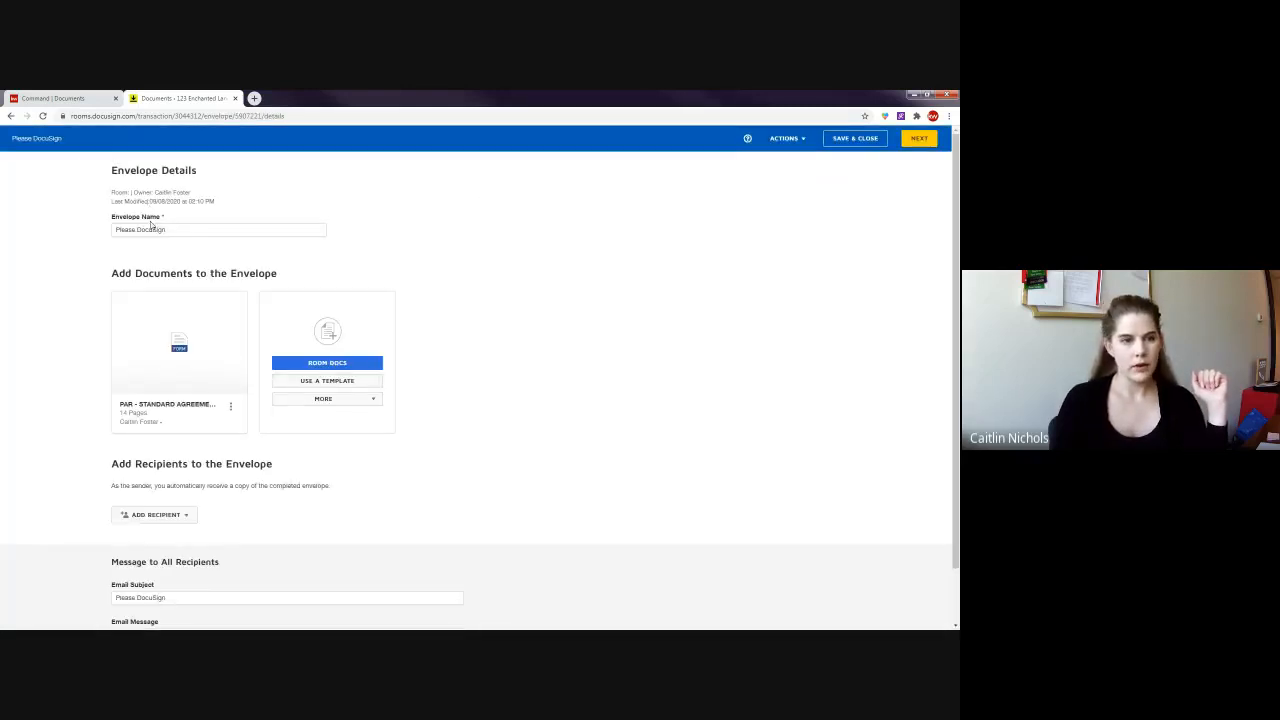
- Replace the envelope name 'Please DocuSign' with 'Offer for 123 Enchanted Lane'
click(180, 227)
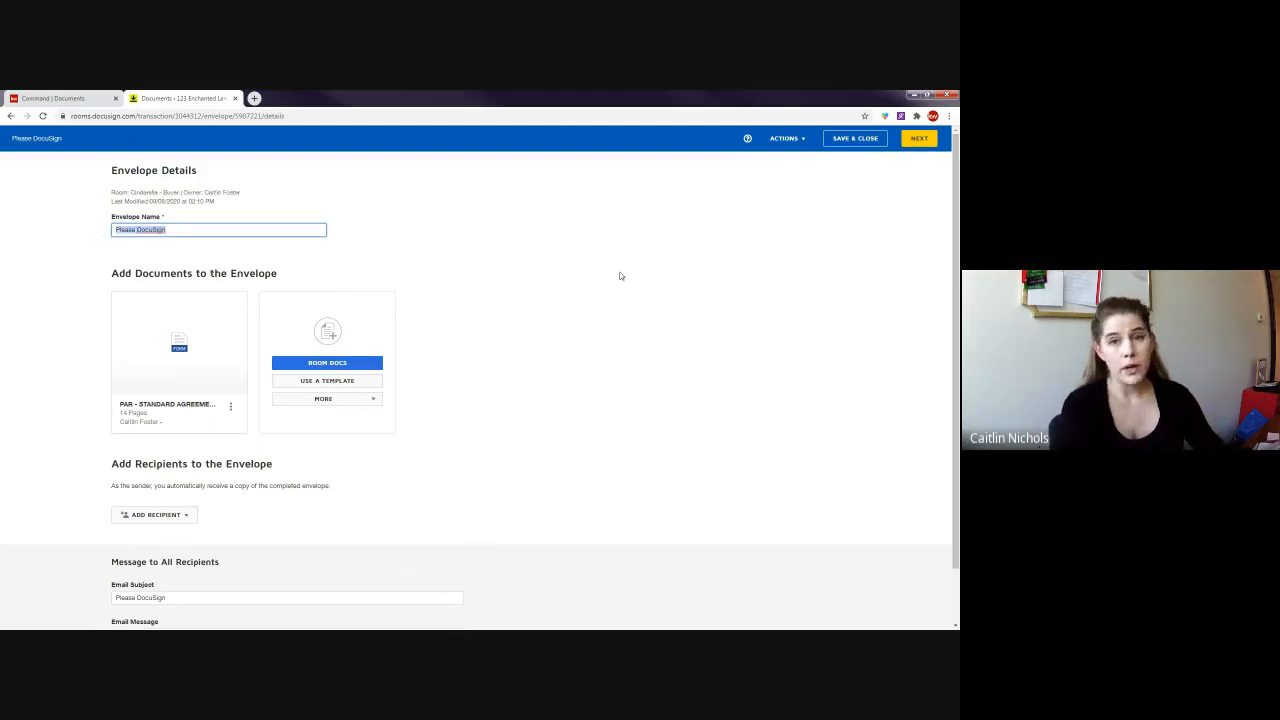
text(C)
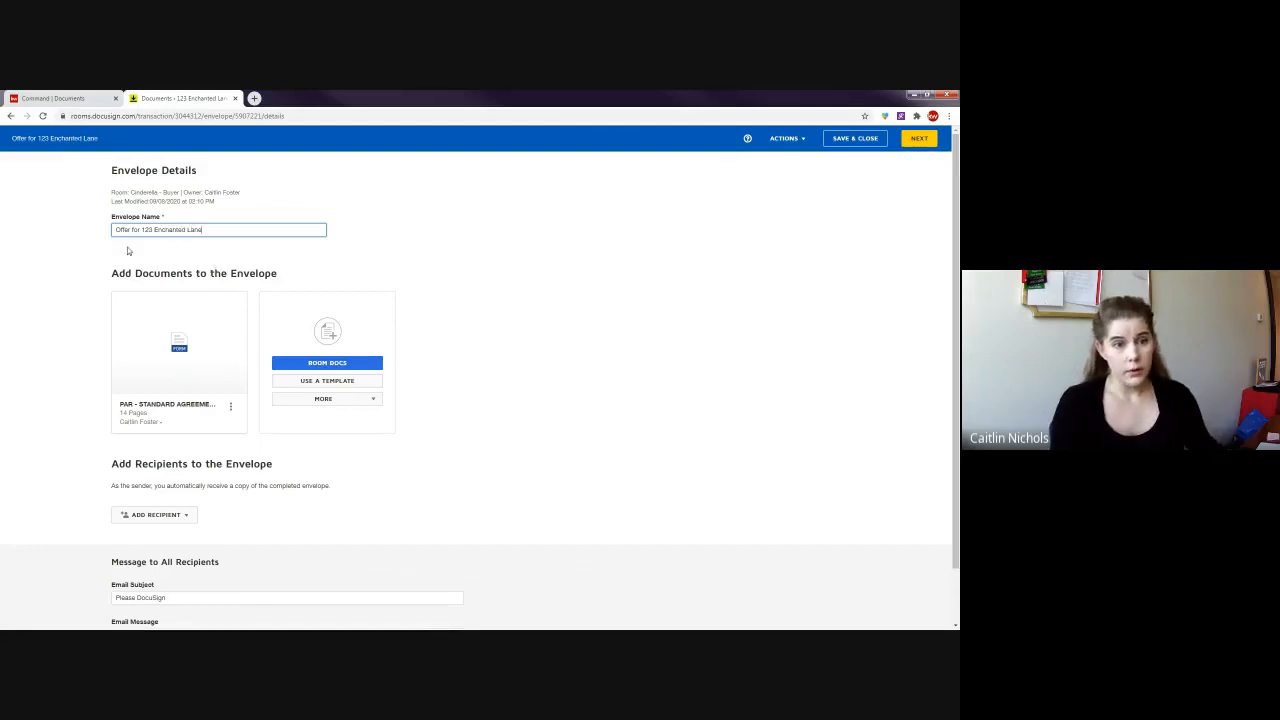
drag(215, 230, 113, 230)
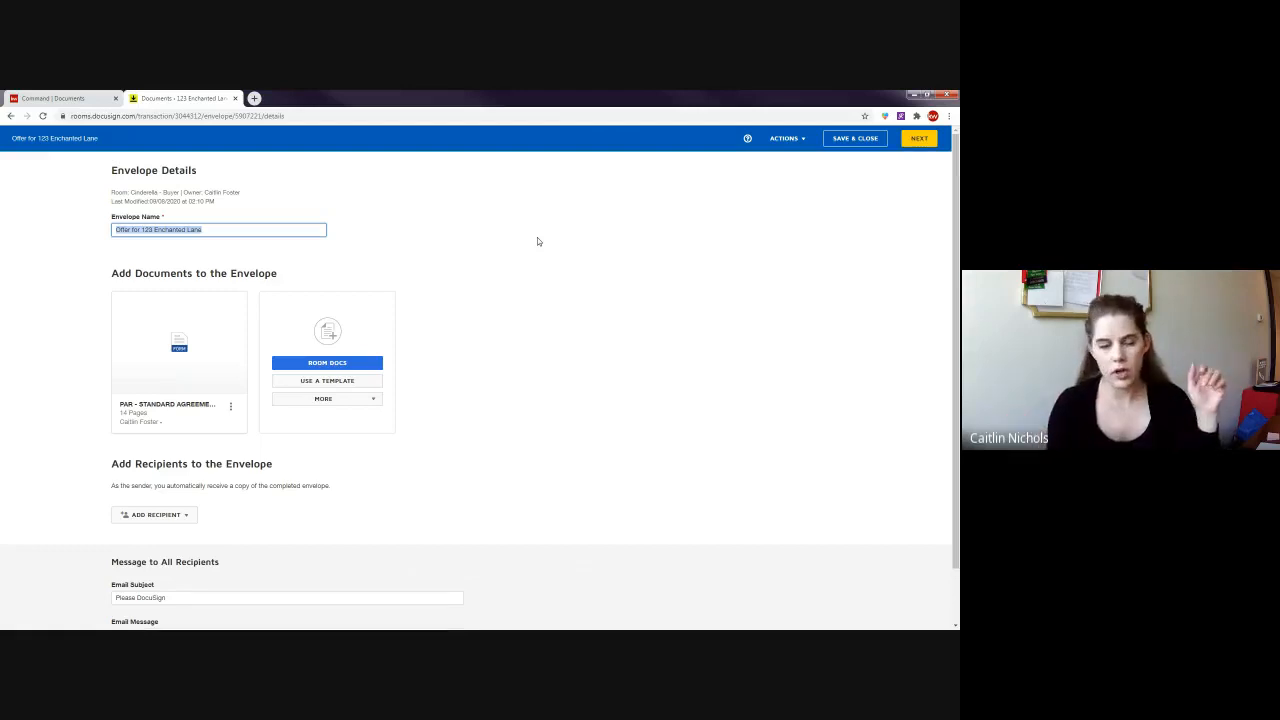
drag(258, 229, 132, 233)
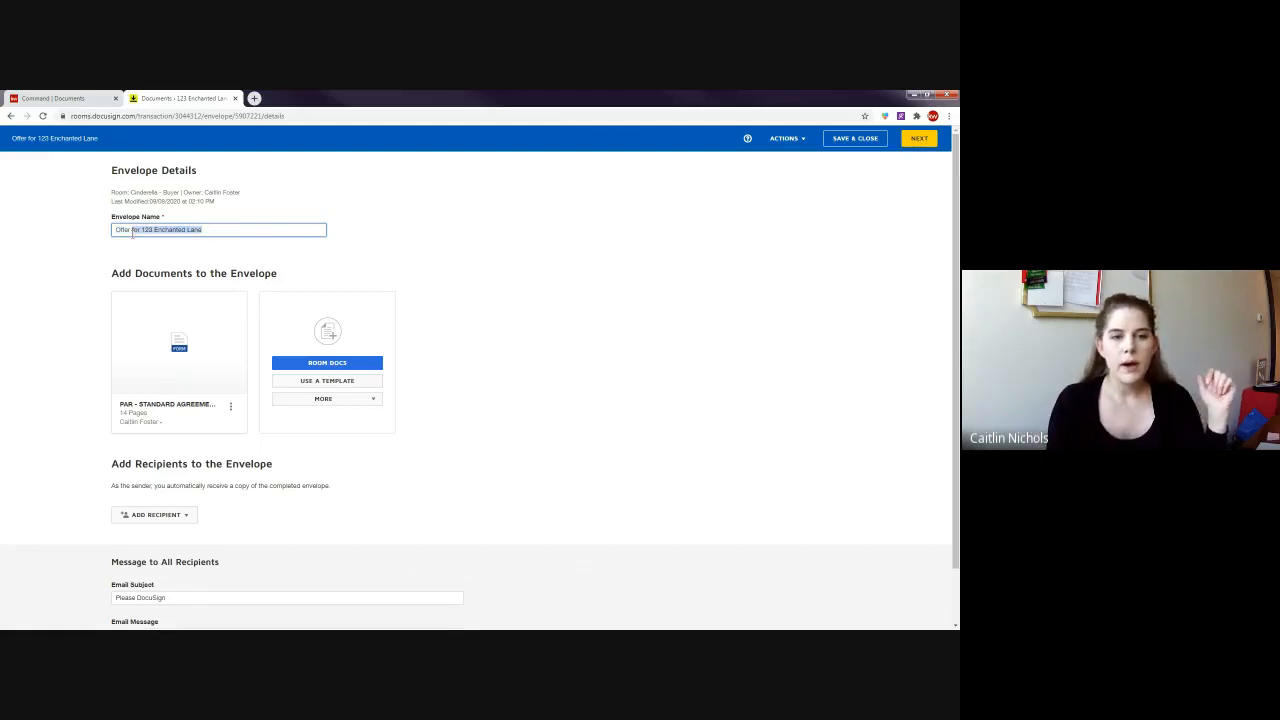
drag(261, 233, 125, 229)
click(406, 237)
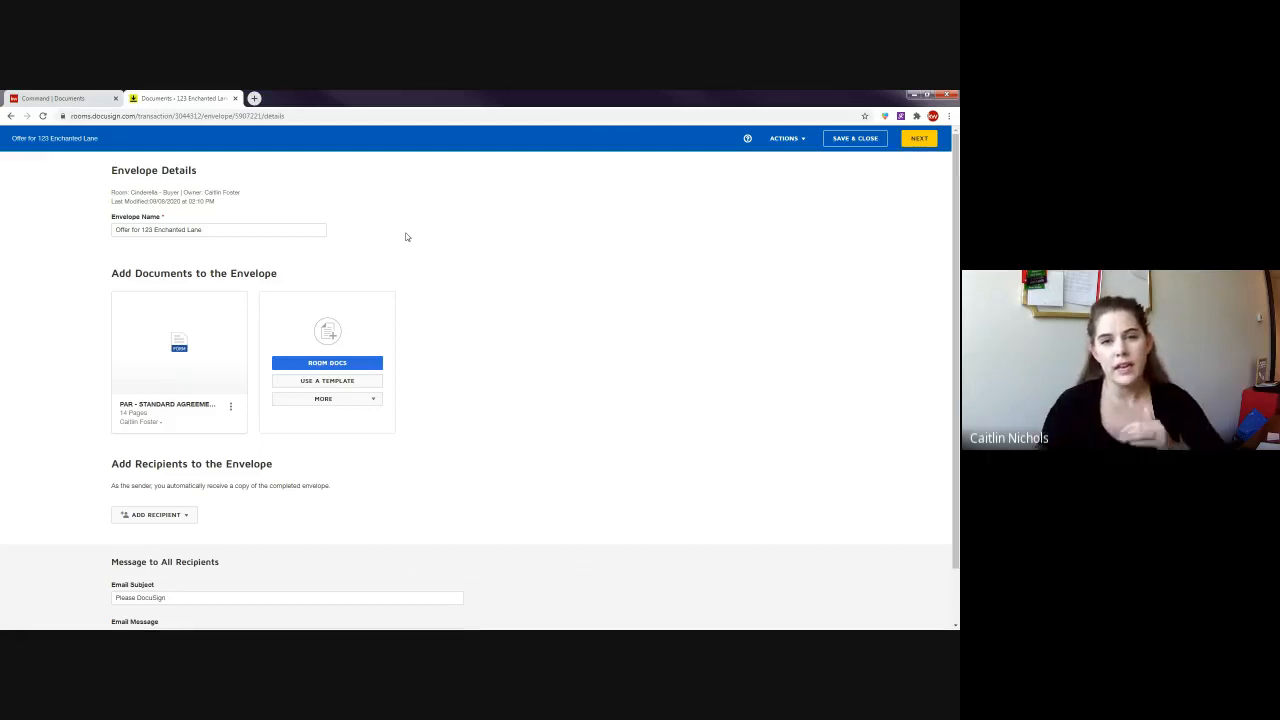
drag(257, 229, 112, 230)
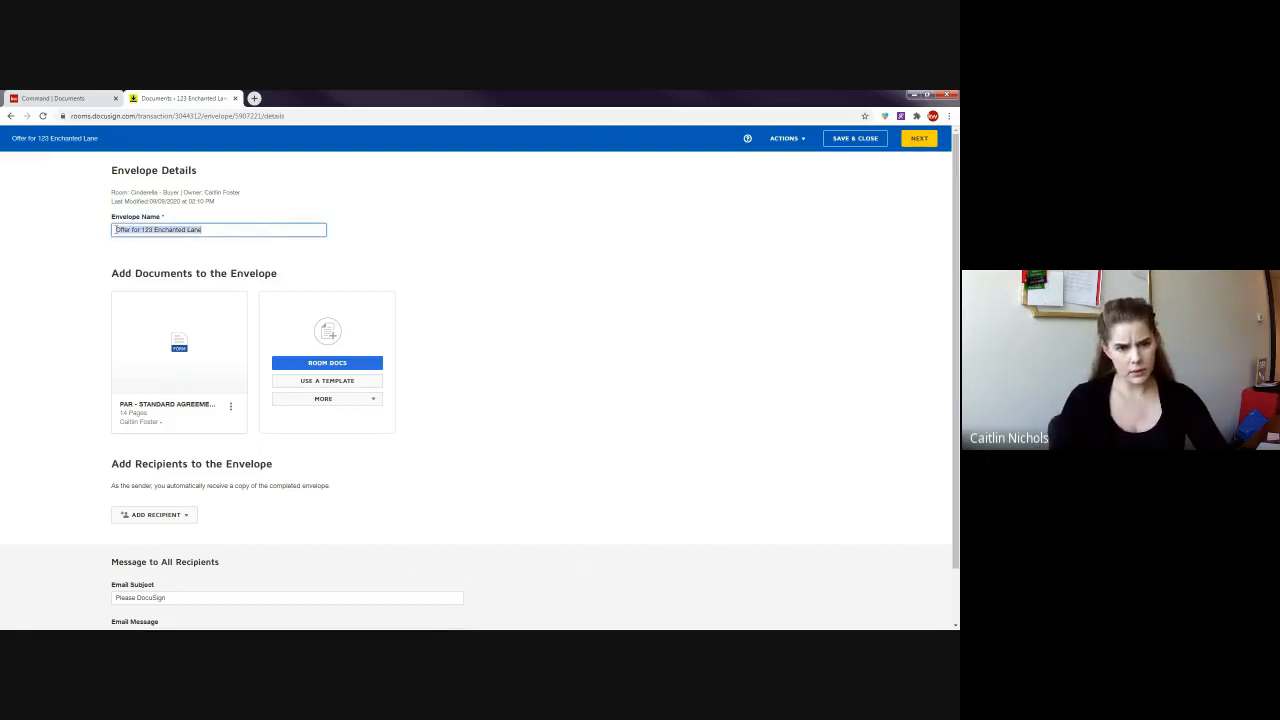
scroll(90, 280, down, 1)
click(100, 237)
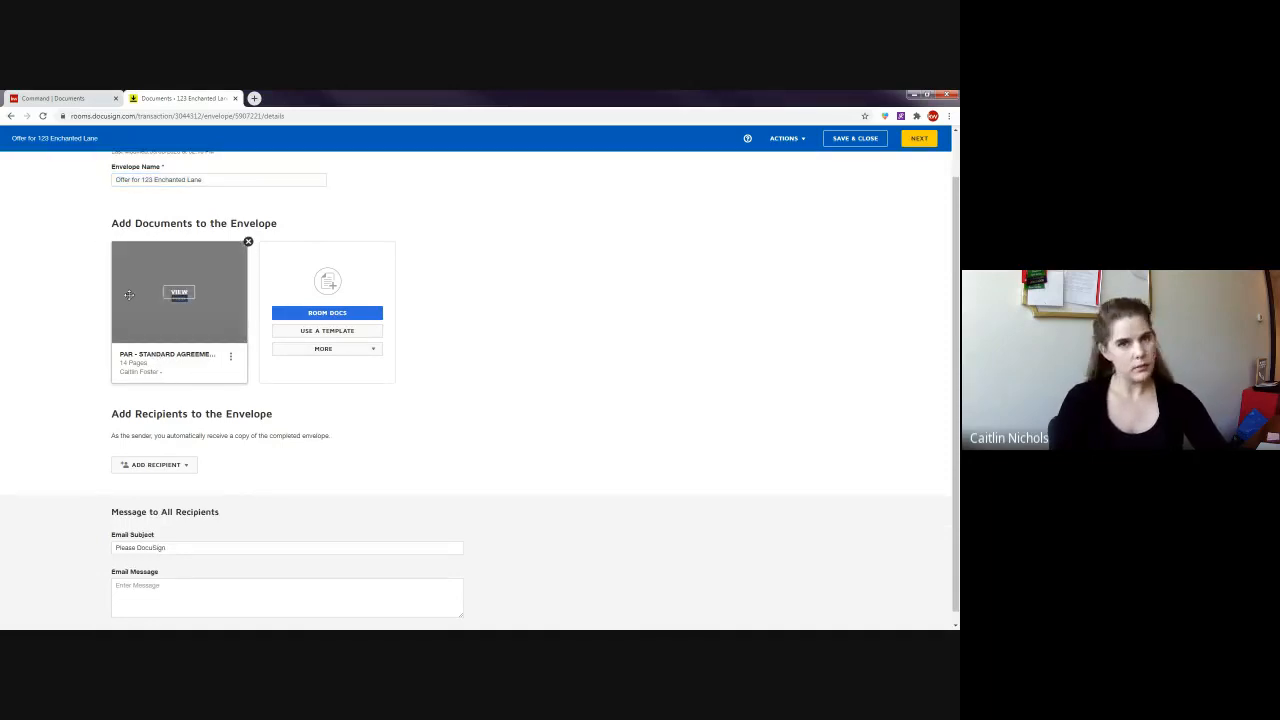
click(331, 314)
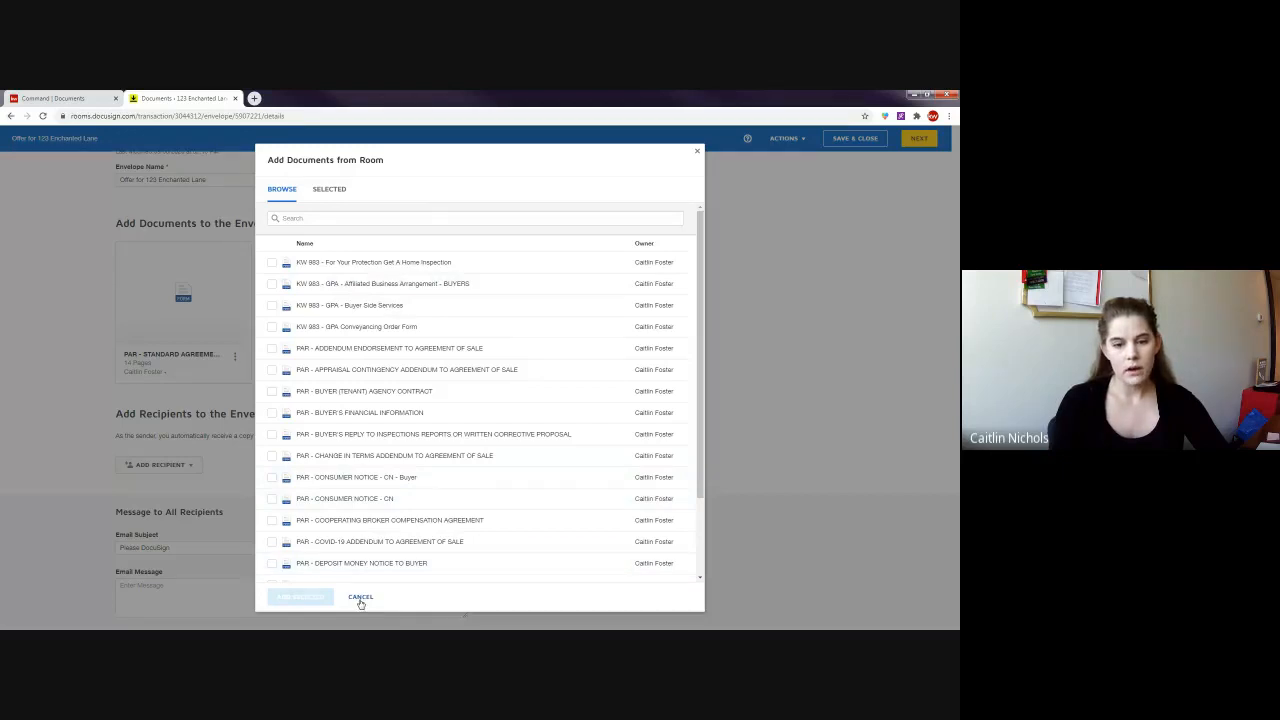
click(360, 598)
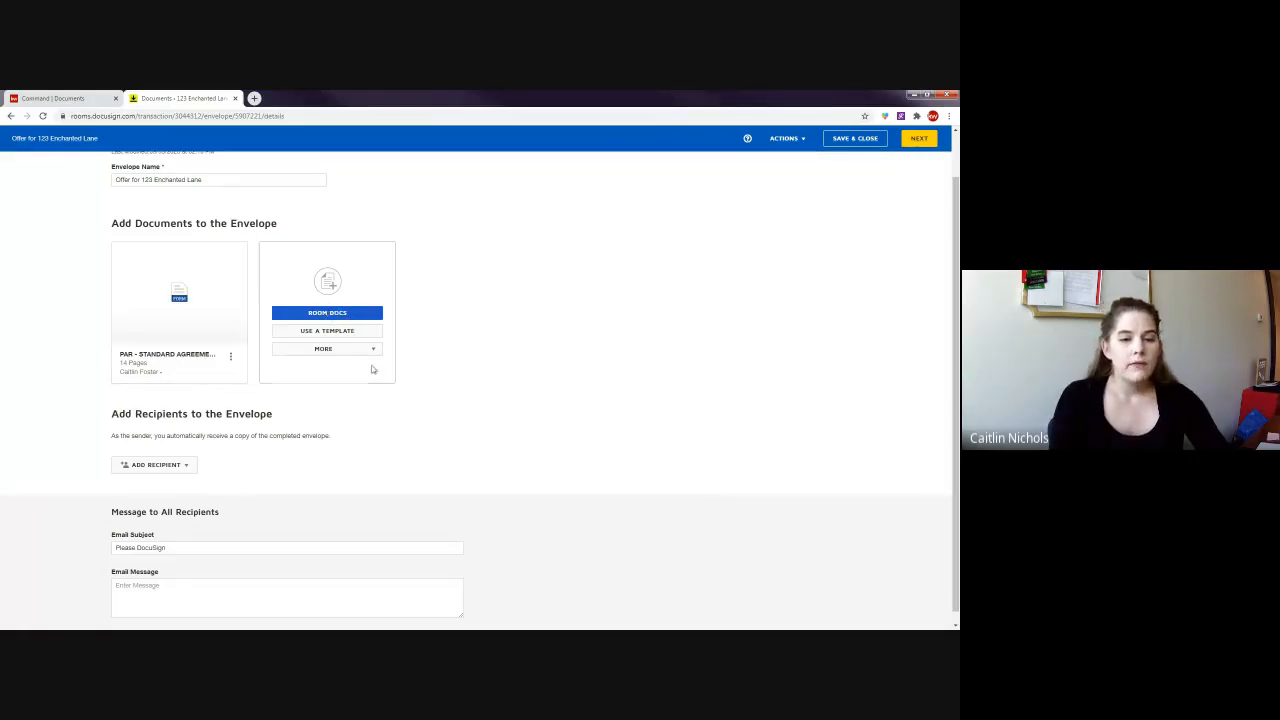
click(341, 350)
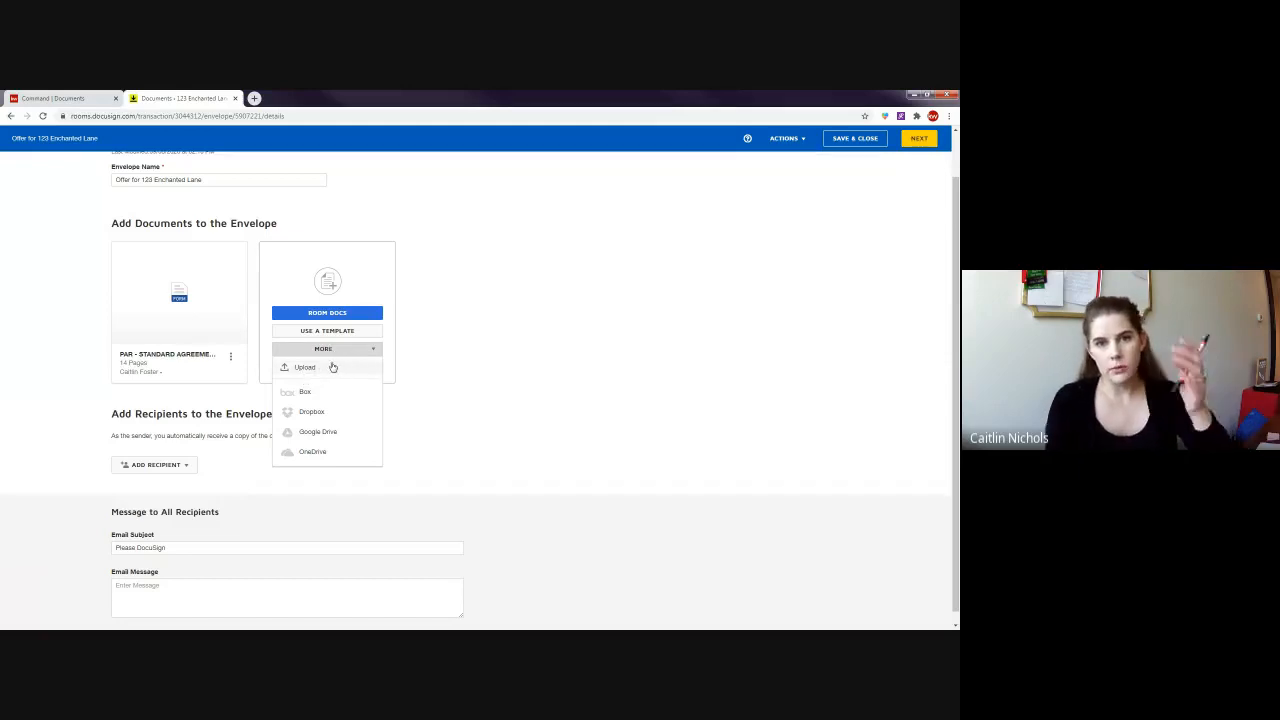
click(522, 342)
mouse_move(194, 376)
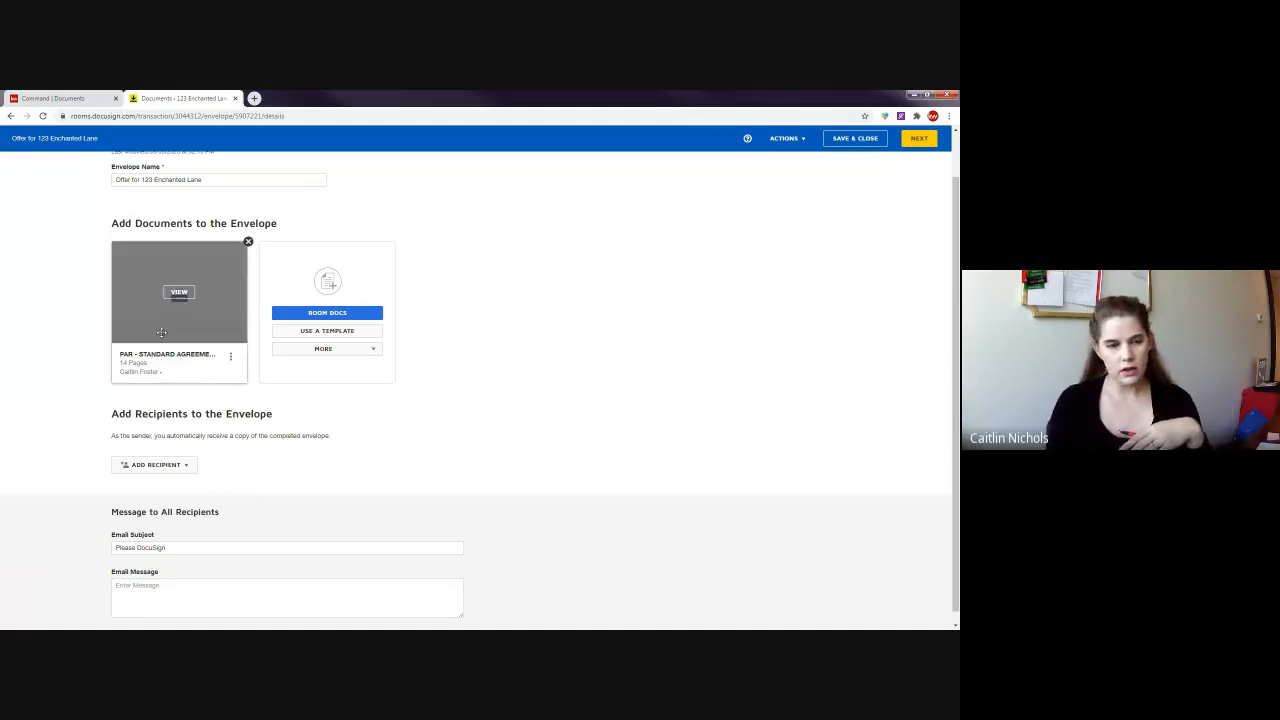
scroll(256, 410, down, 1)
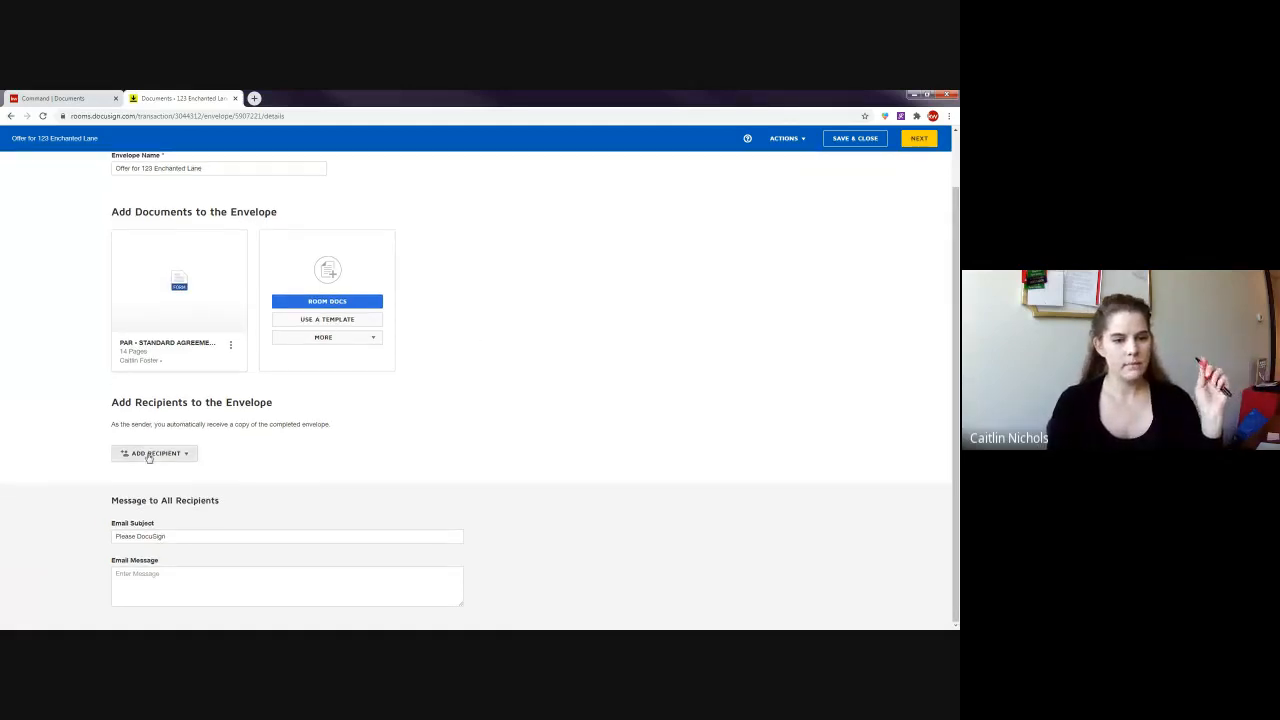
- Choose Pre-Tagged Roles as the way to add envelope recipients
click(155, 453)
click(48, 274)
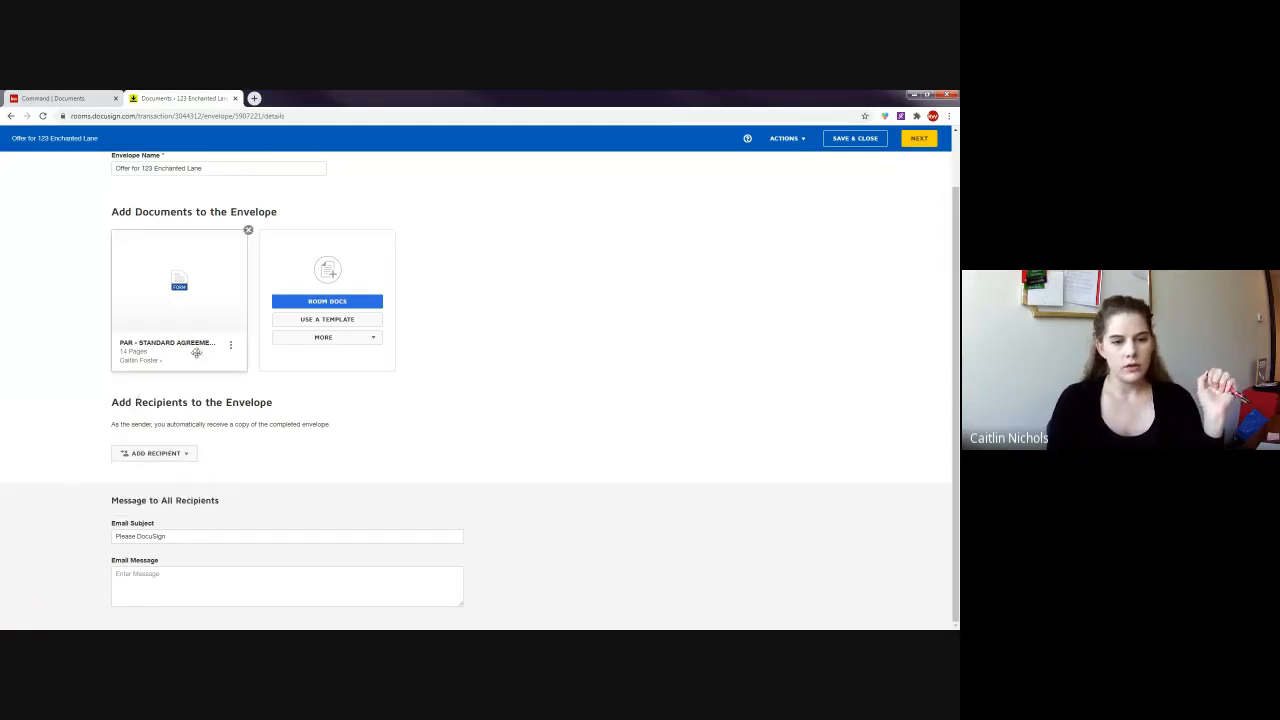
mouse_move(177, 308)
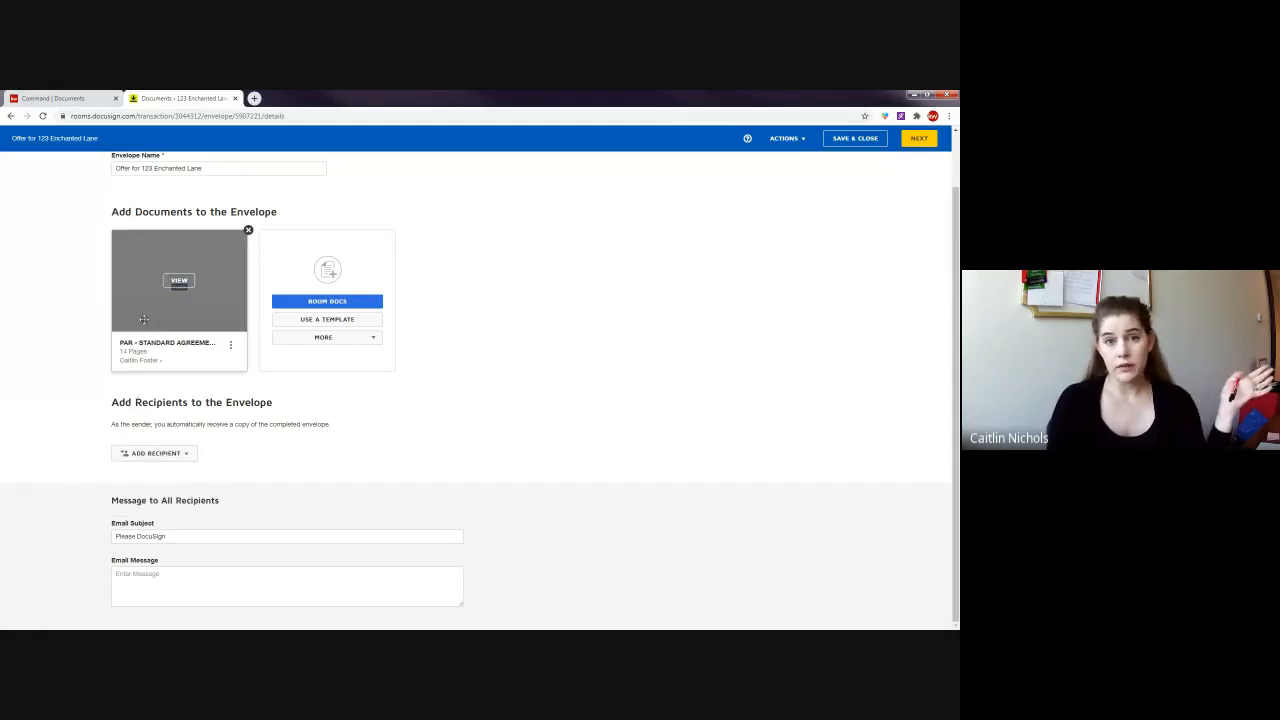
click(145, 456)
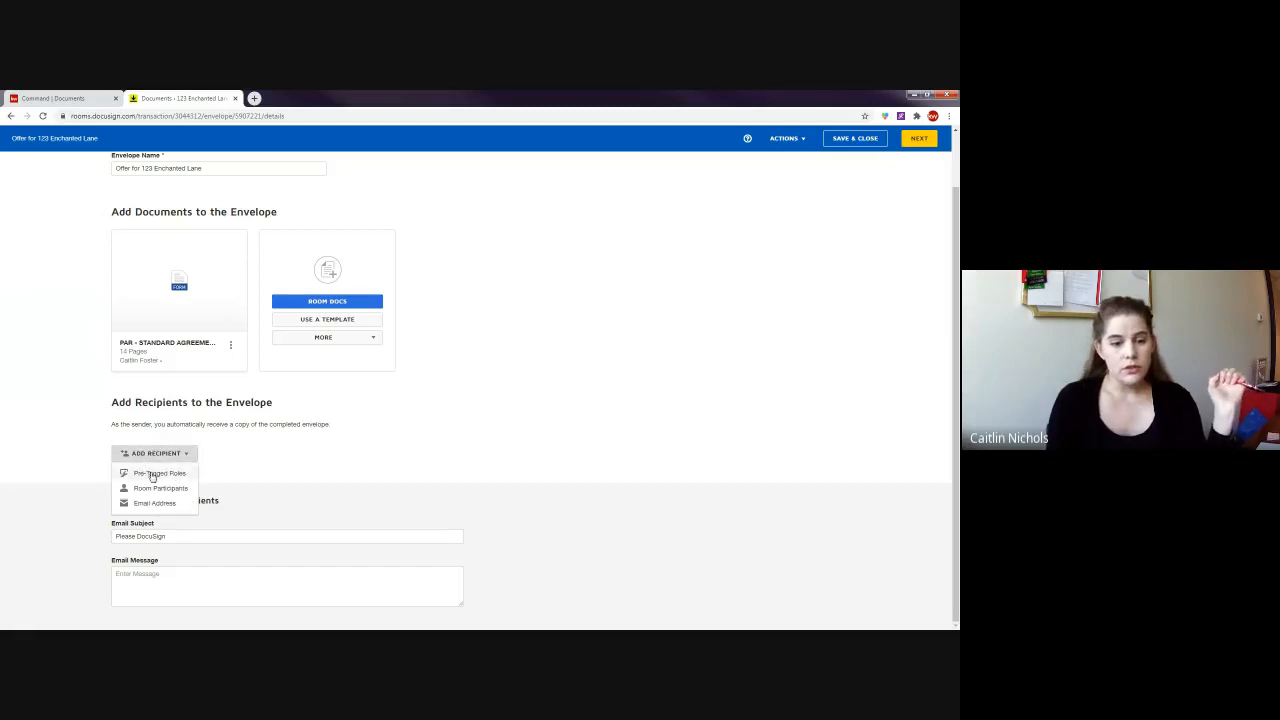
click(152, 474)
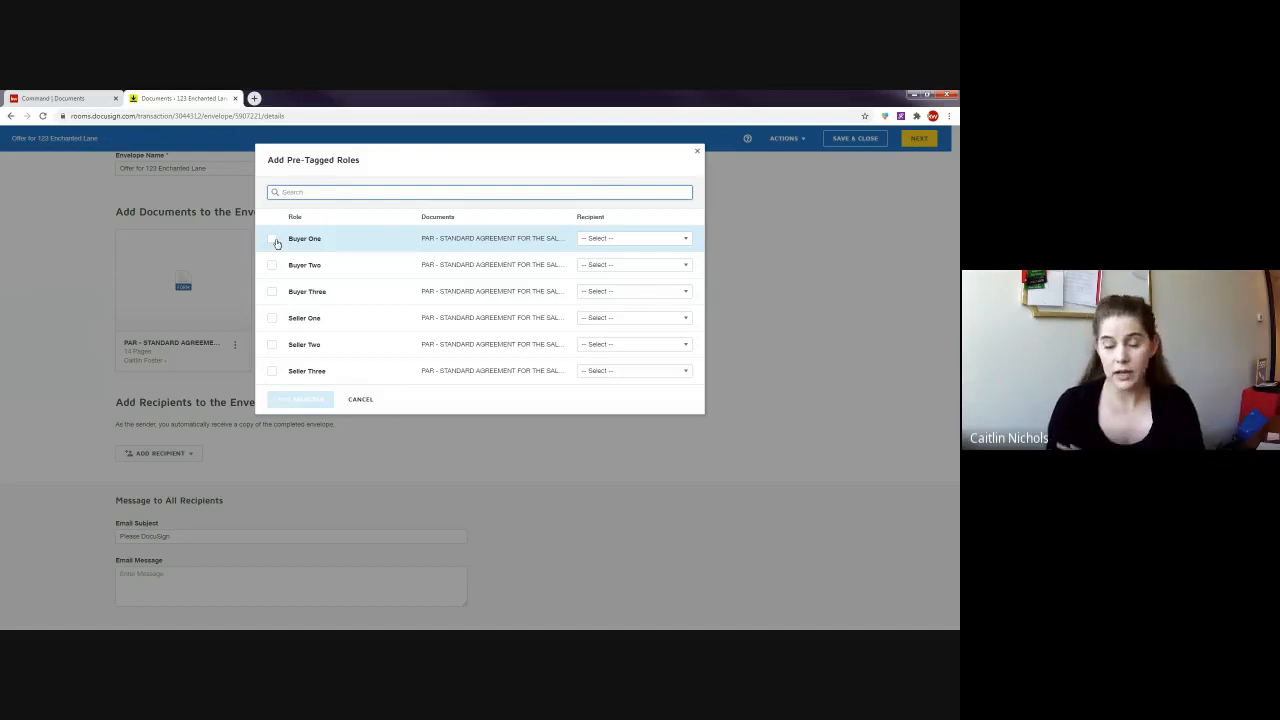
- Check Buyer One and Buyer Two, assign each a room contact, and add them
click(273, 240)
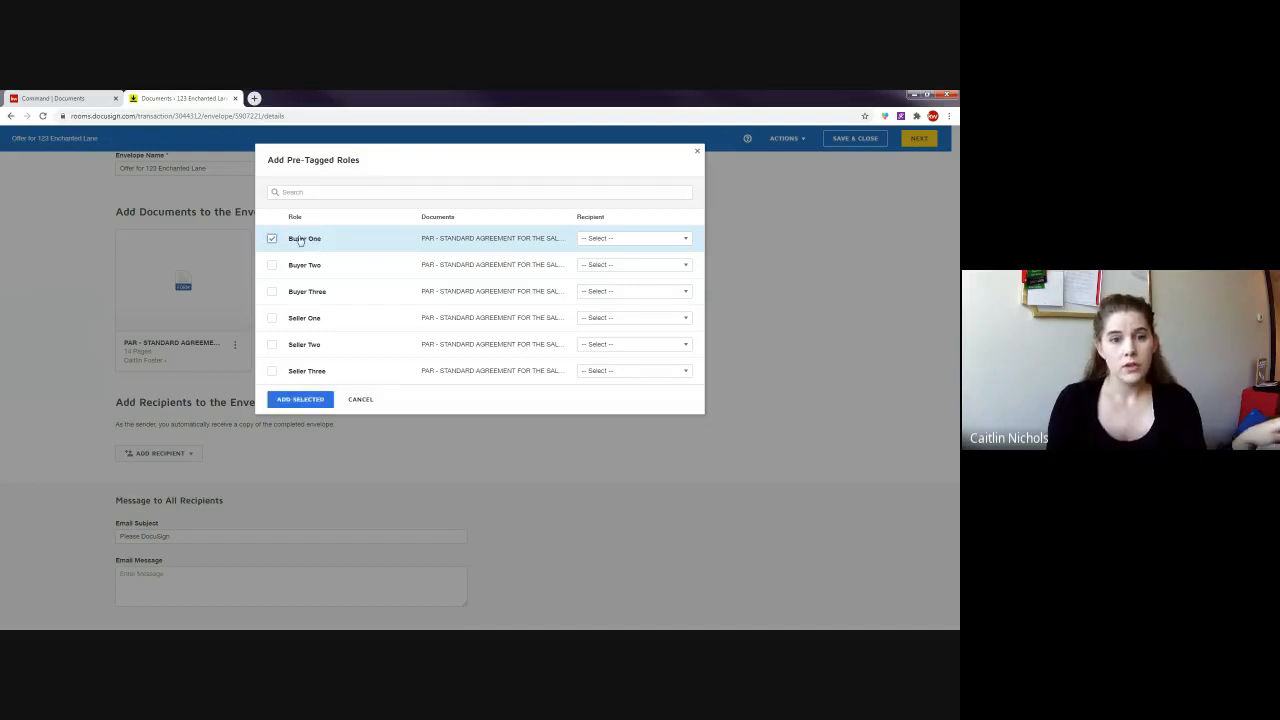
click(596, 243)
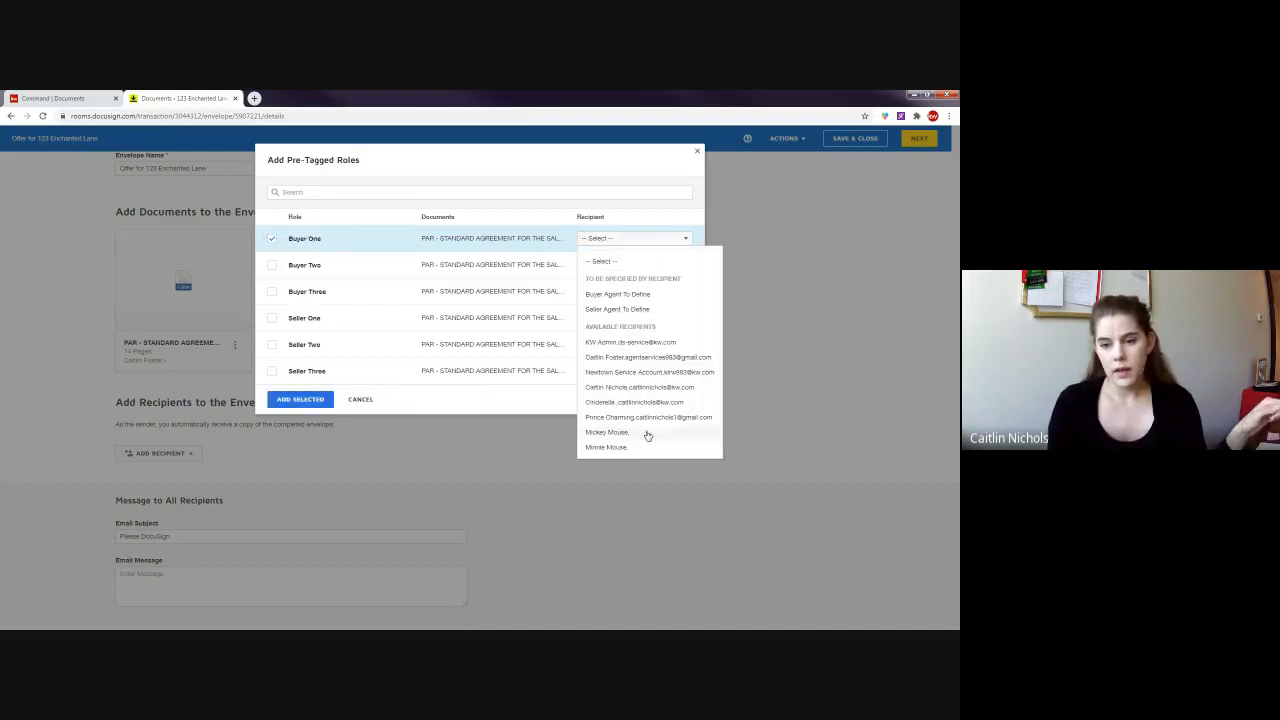
click(634, 402)
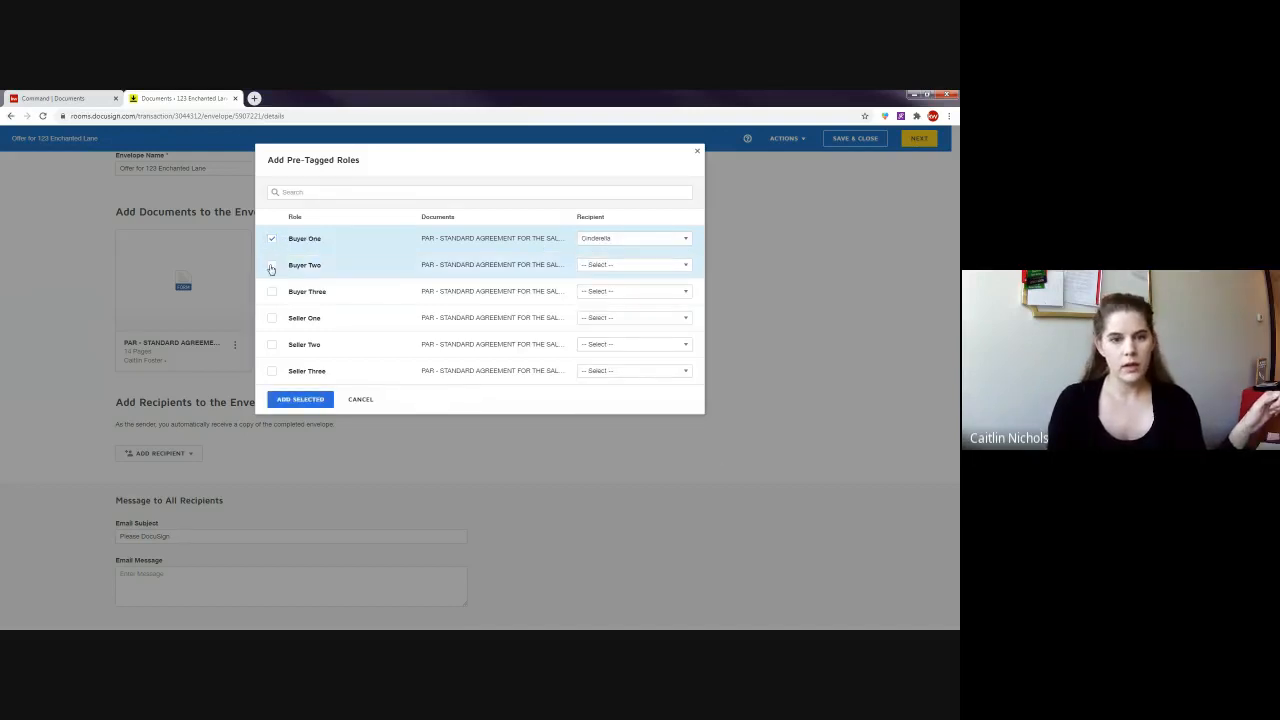
click(271, 267)
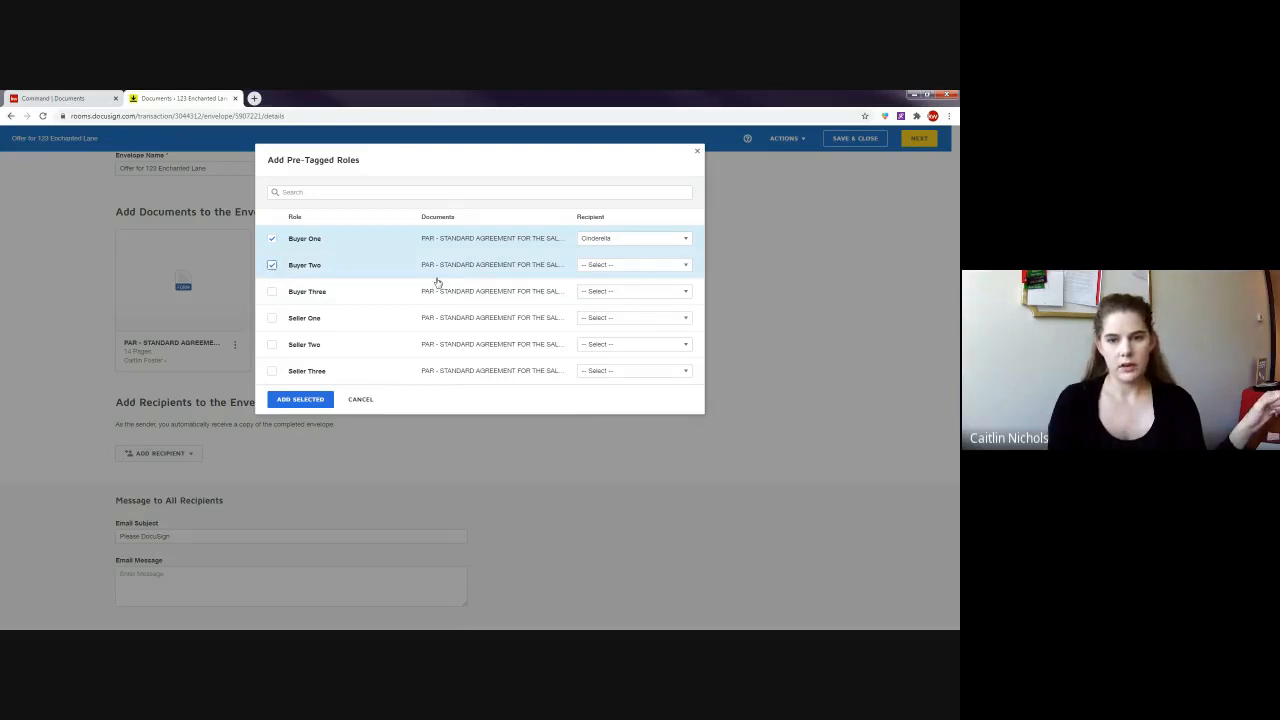
click(612, 270)
click(637, 443)
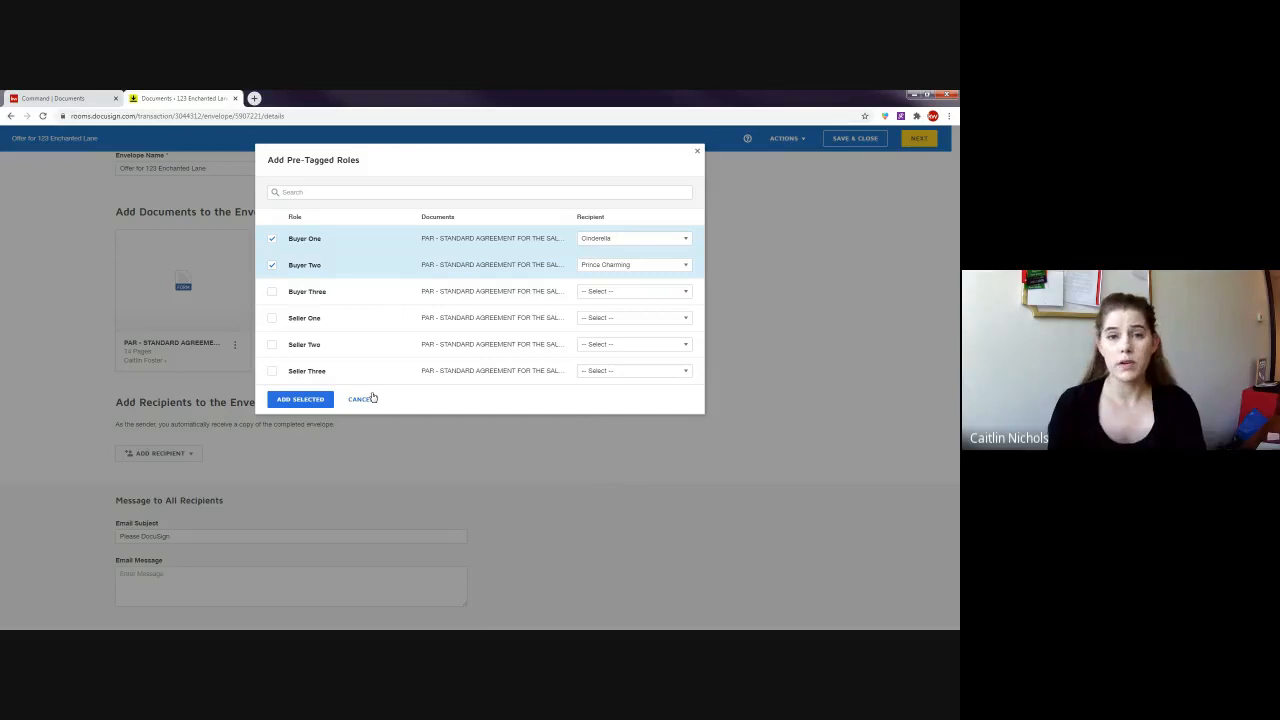
click(316, 400)
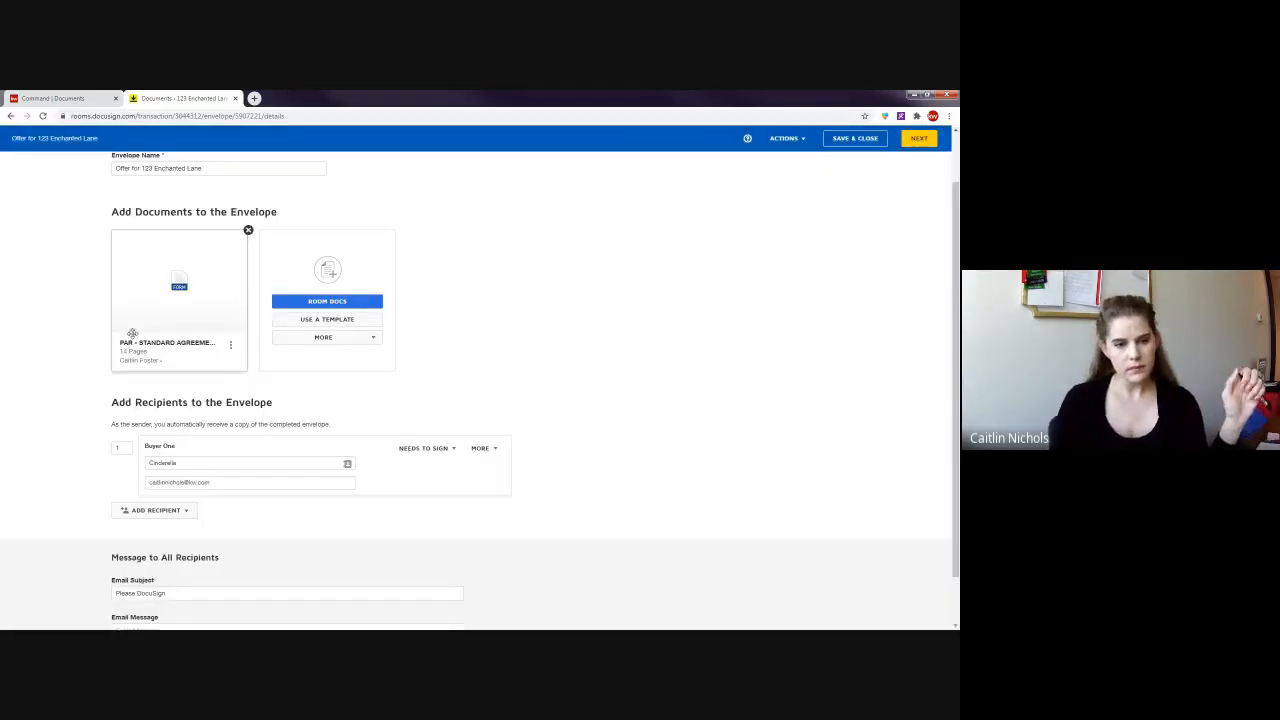
scroll(619, 464, down, 2)
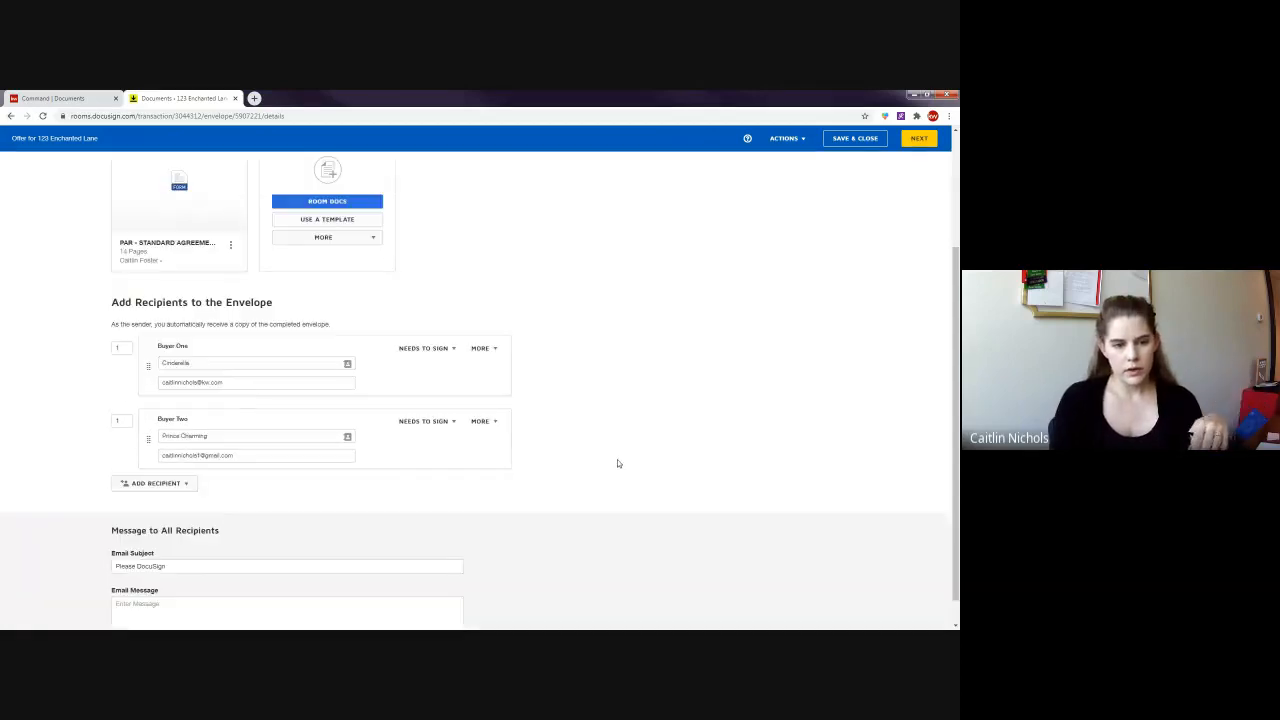
click(118, 349)
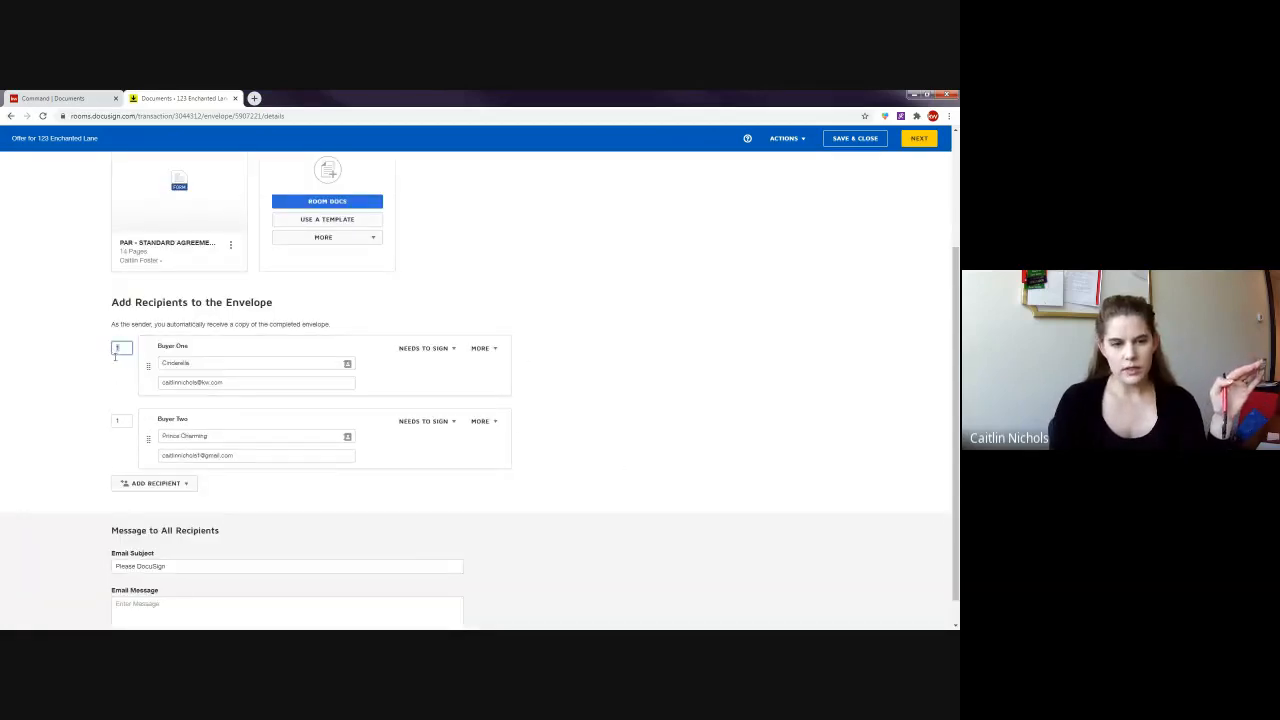
click(120, 422)
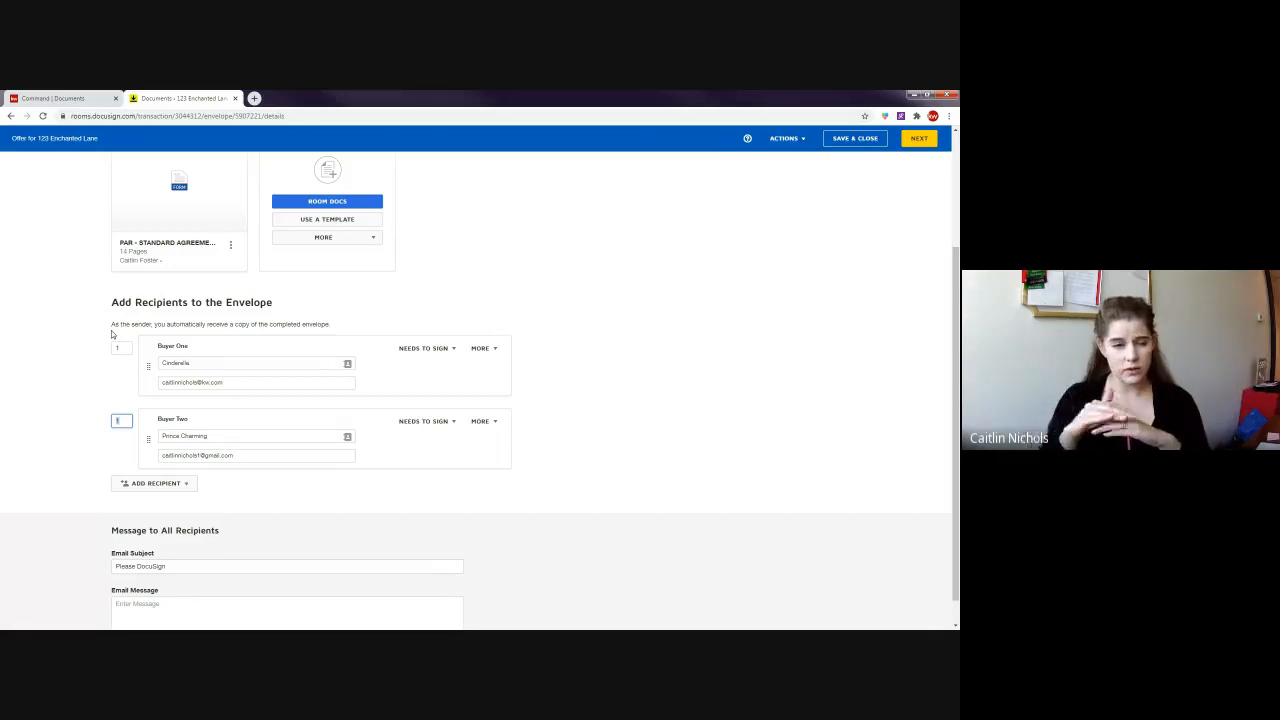
click(86, 376)
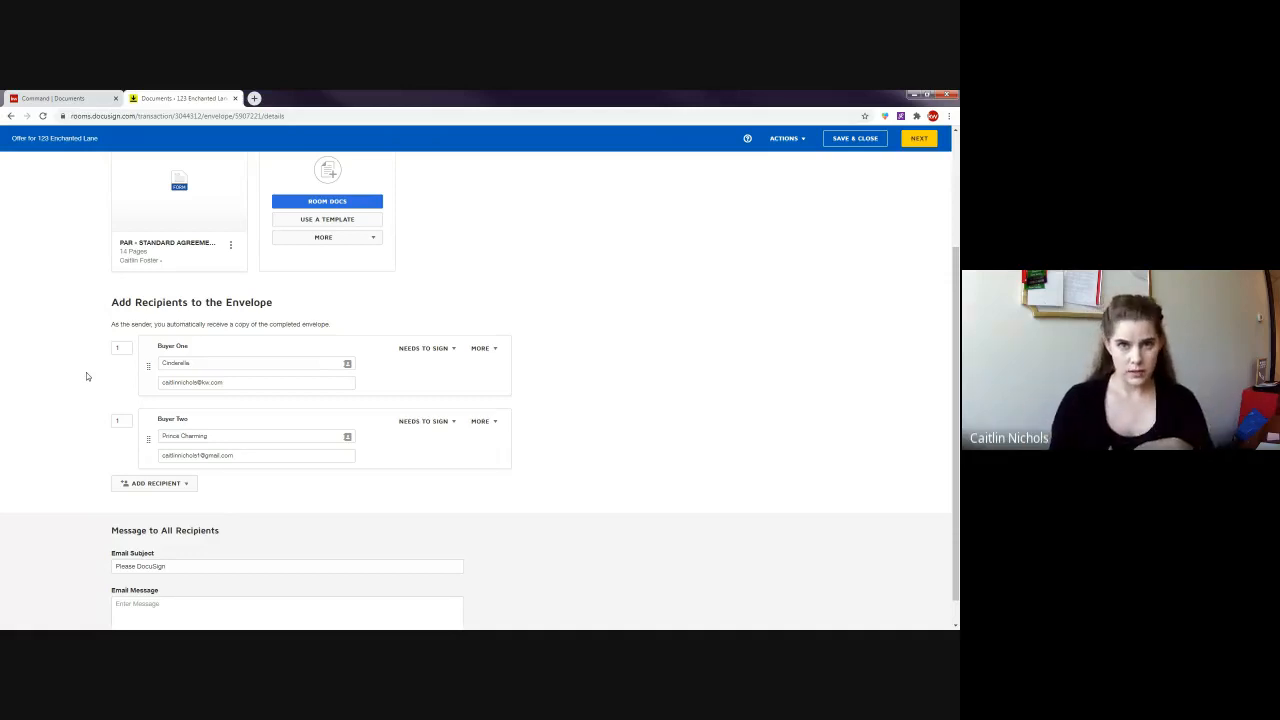
click(121, 420)
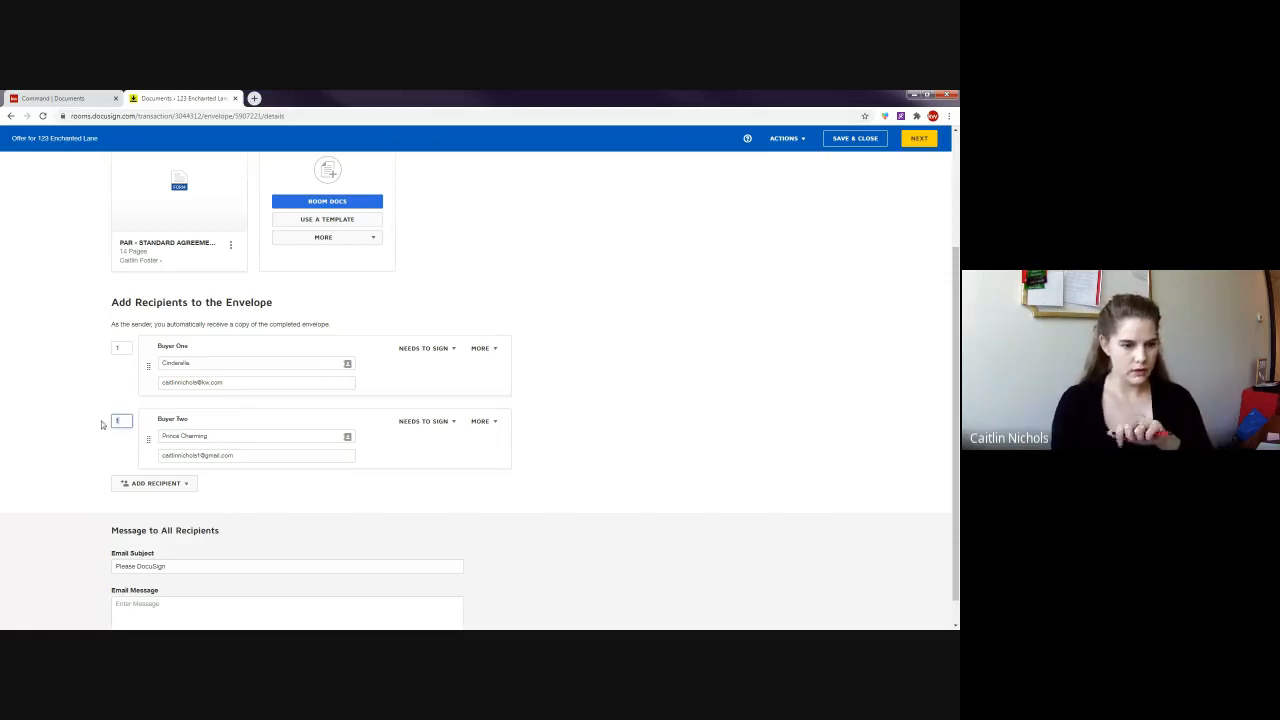
drag(208, 346, 157, 347)
click(217, 350)
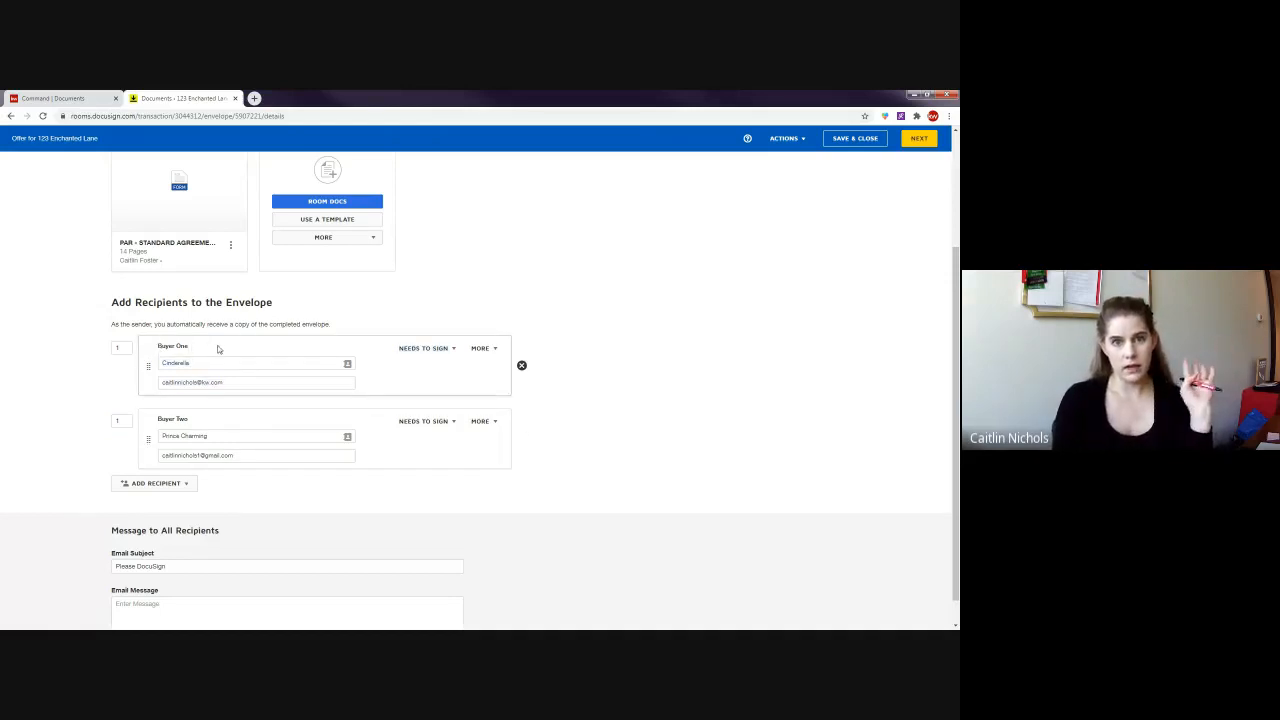
click(121, 420)
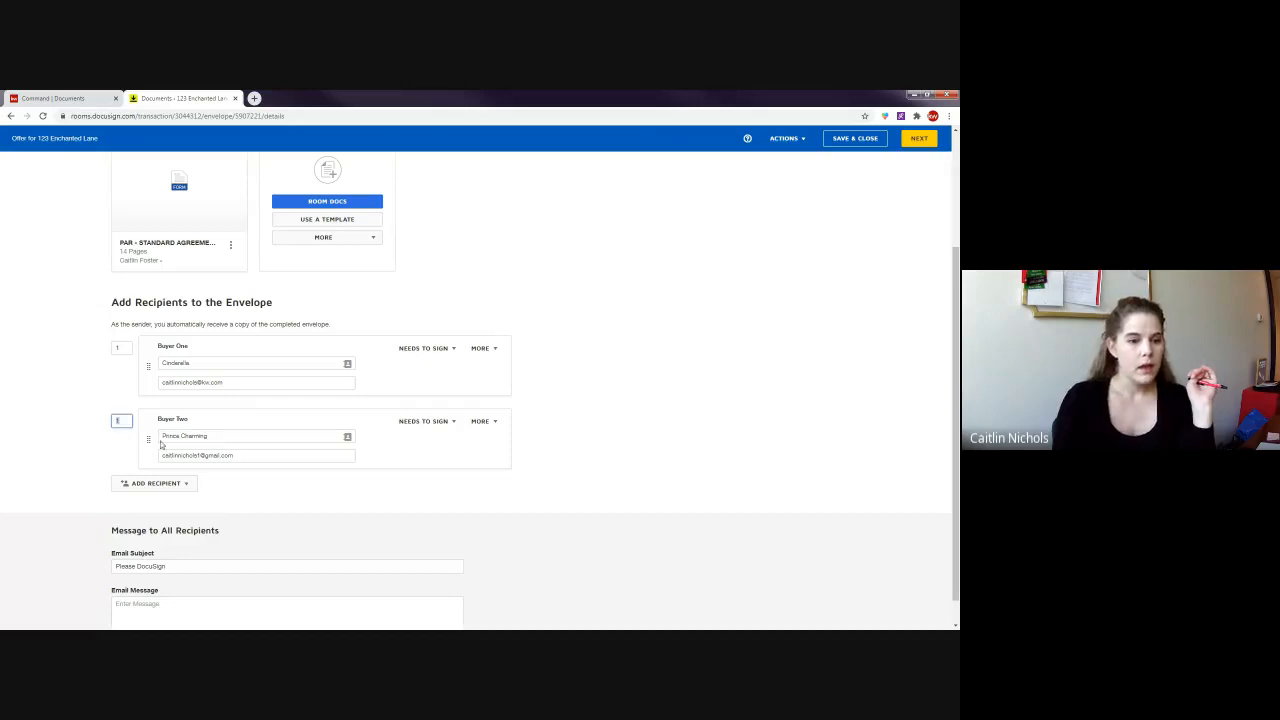
click(611, 383)
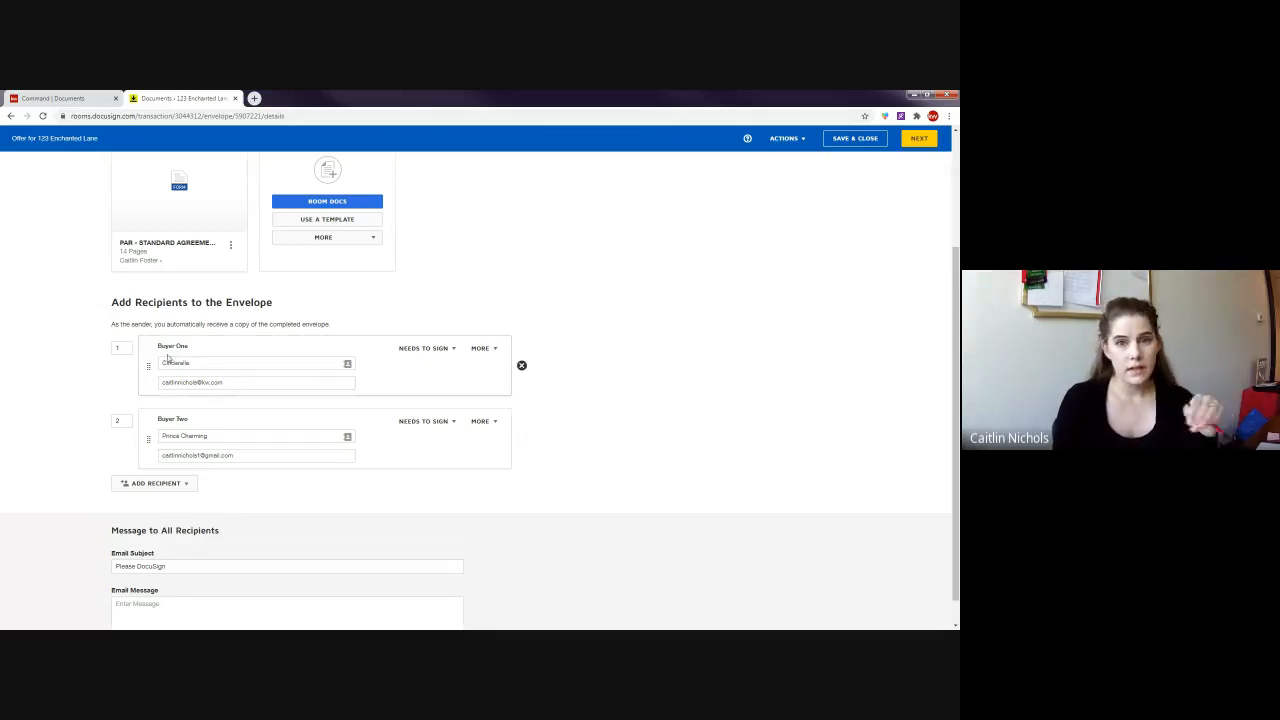
click(129, 421)
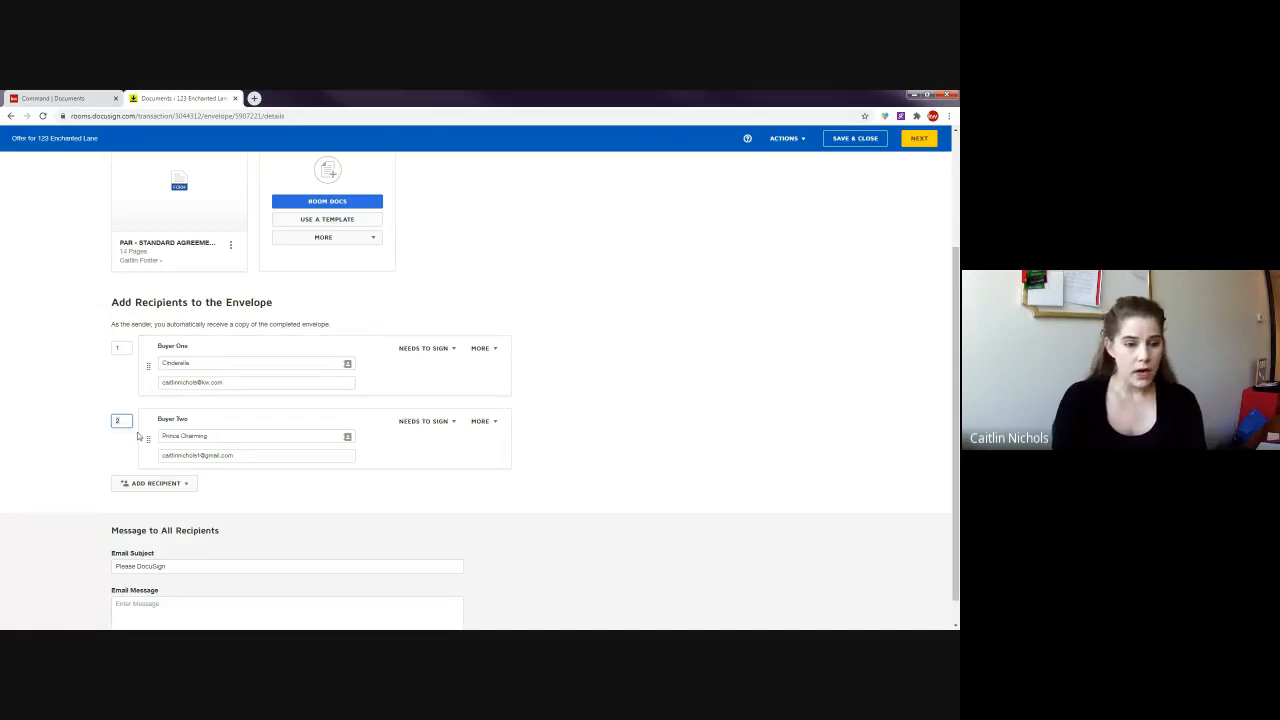
key(BackSpace)
text(1)
click(669, 409)
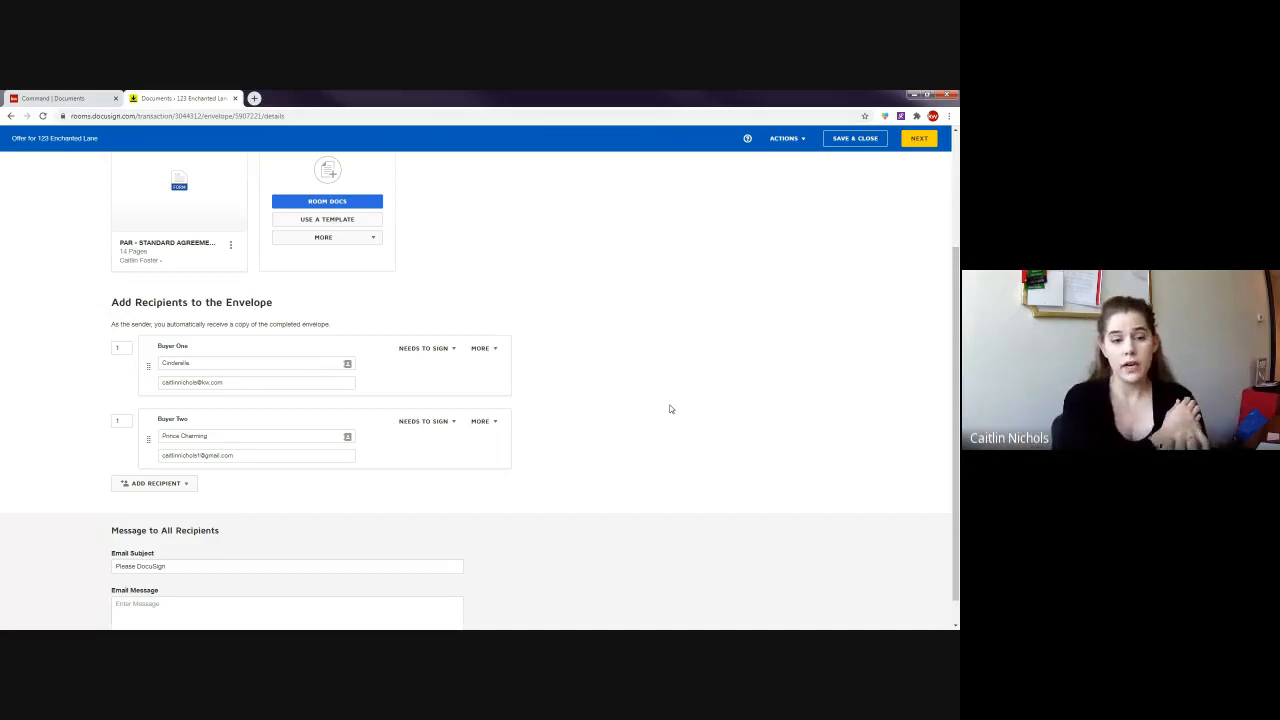
- Keep Buyer One at Needs to Sign and bring up the Add Recipient choices
click(447, 351)
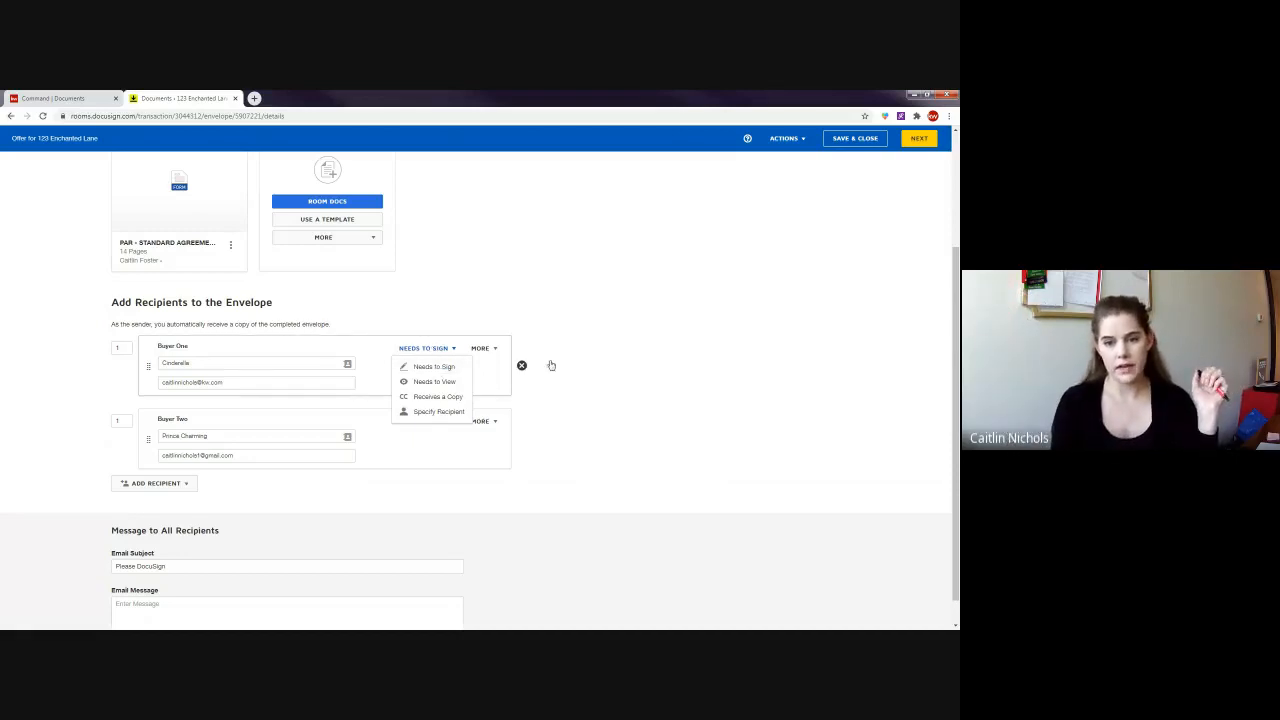
click(551, 366)
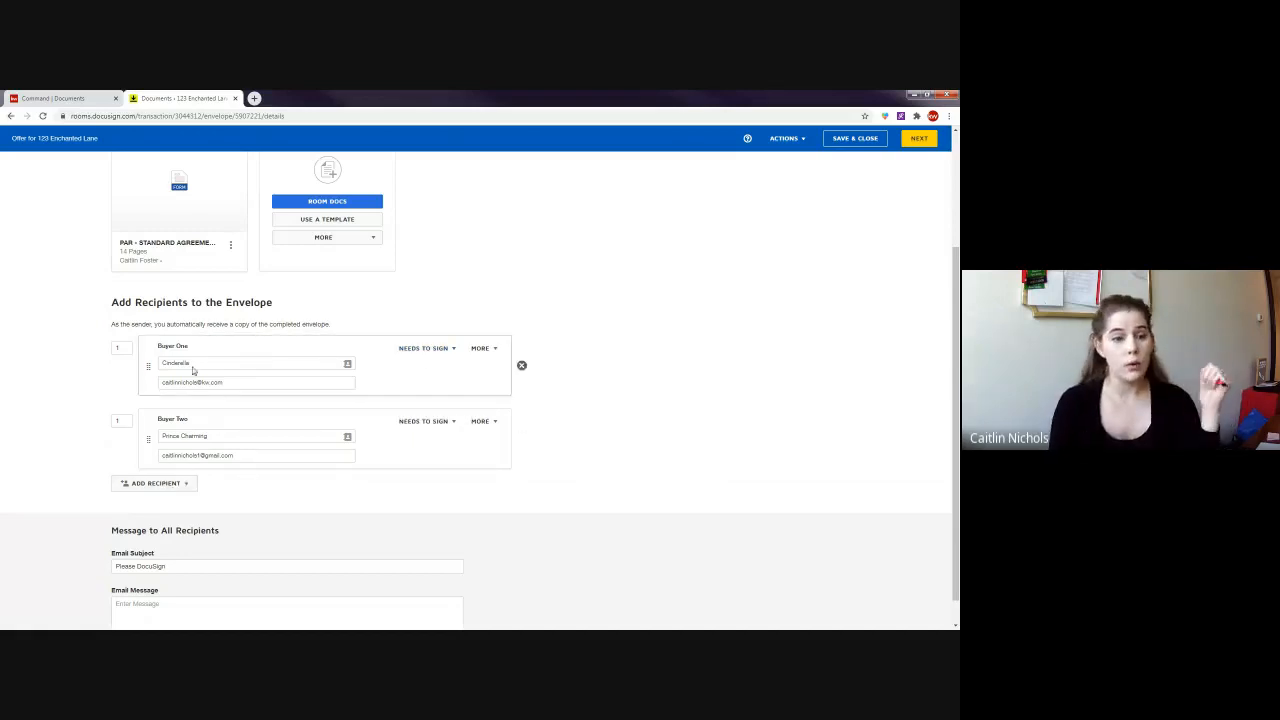
click(155, 483)
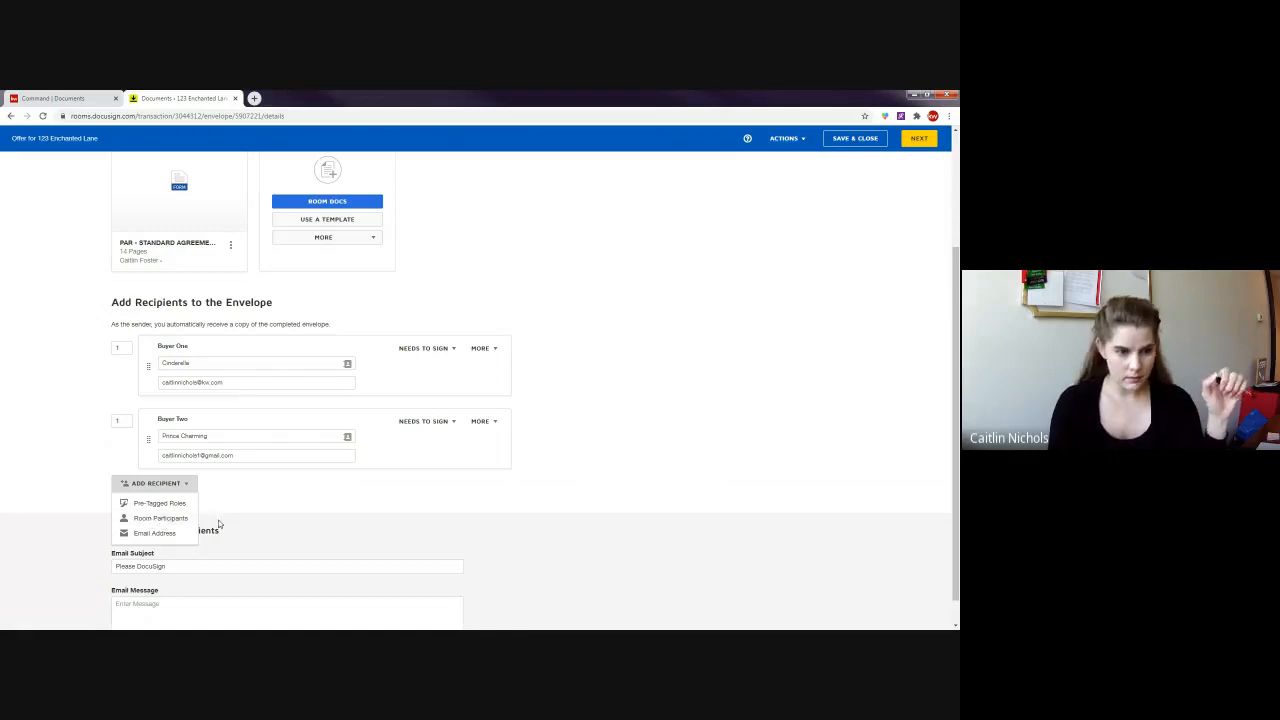
- Add a manual recipient named 'Listing Age' with a placeholder email address
click(334, 510)
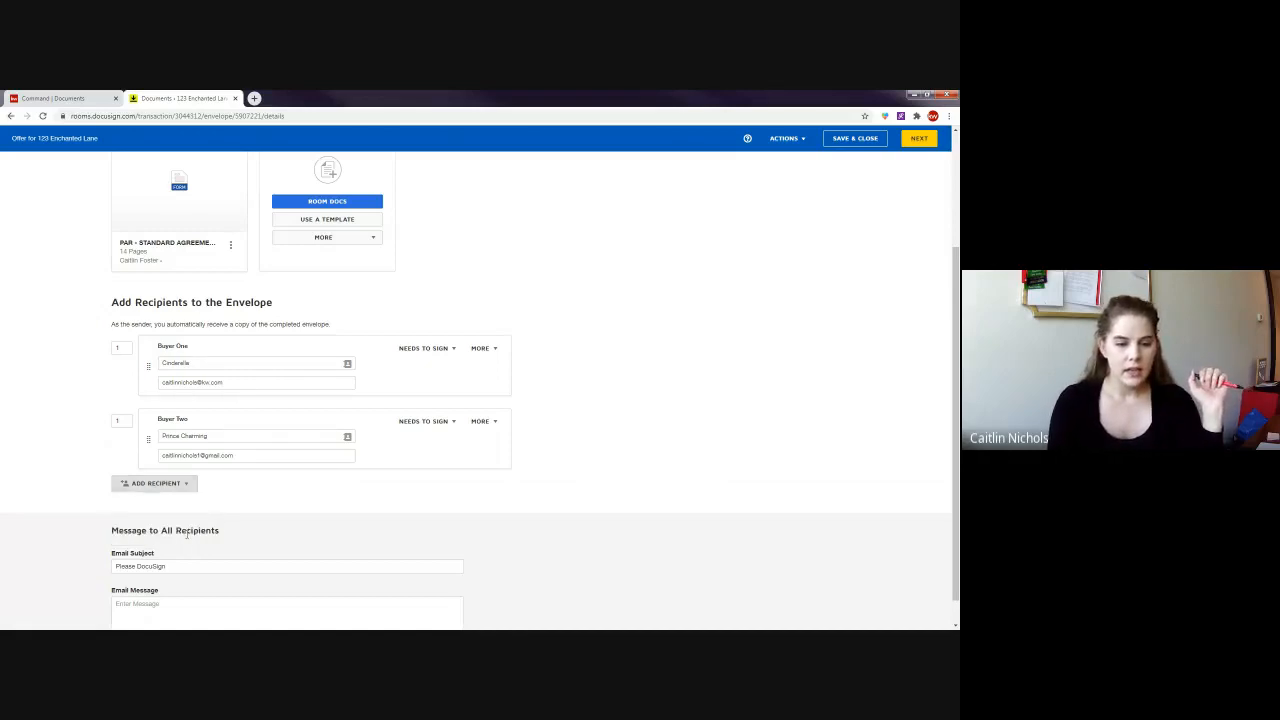
click(176, 488)
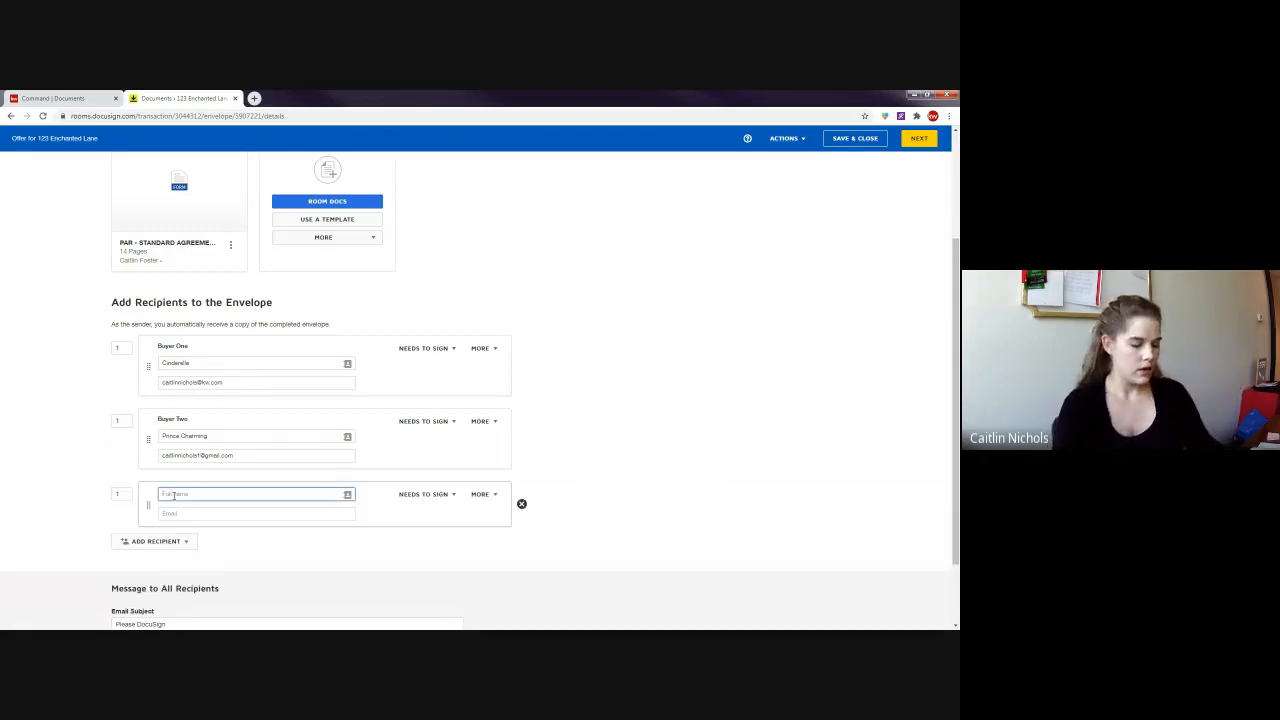
text(Listing)
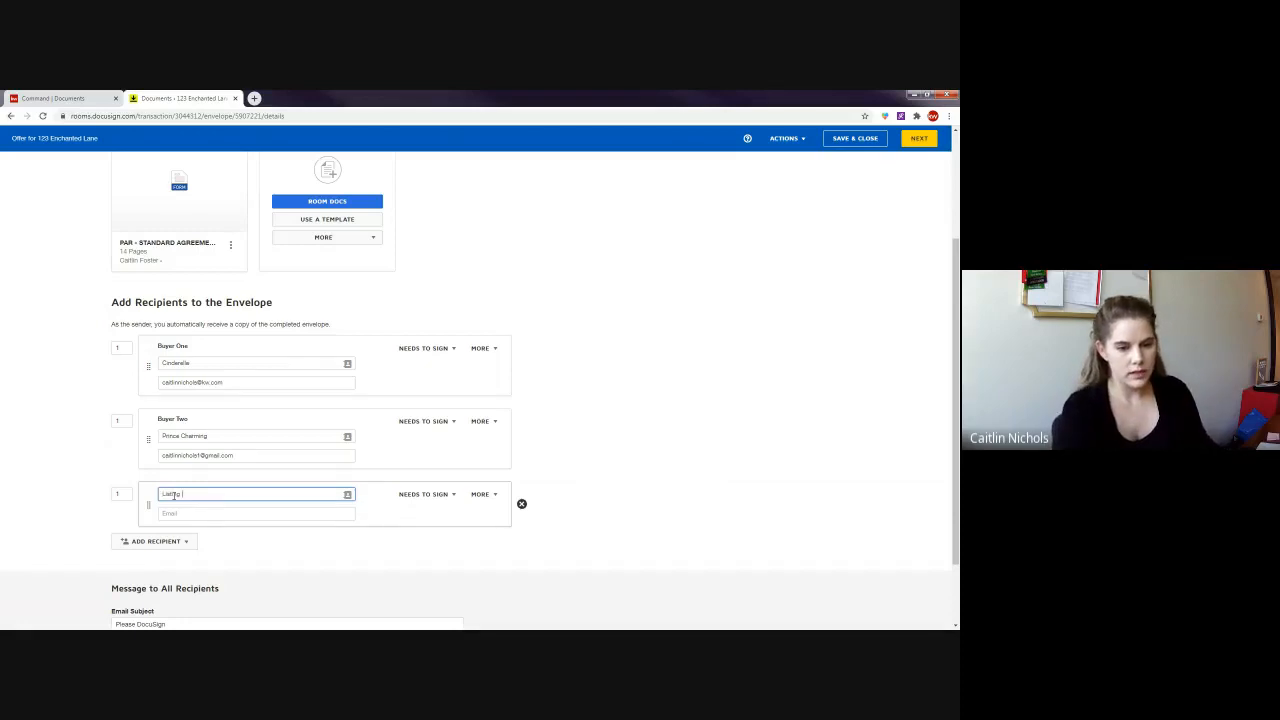
text( Agent)
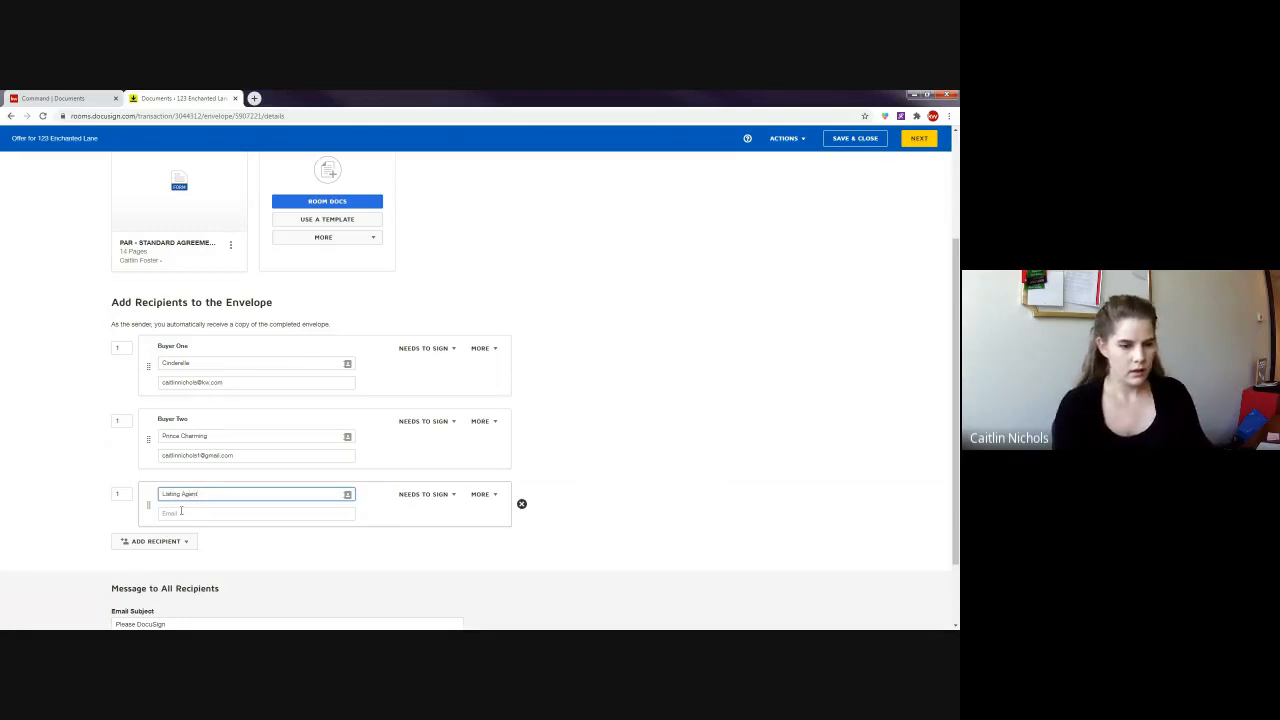
click(181, 512)
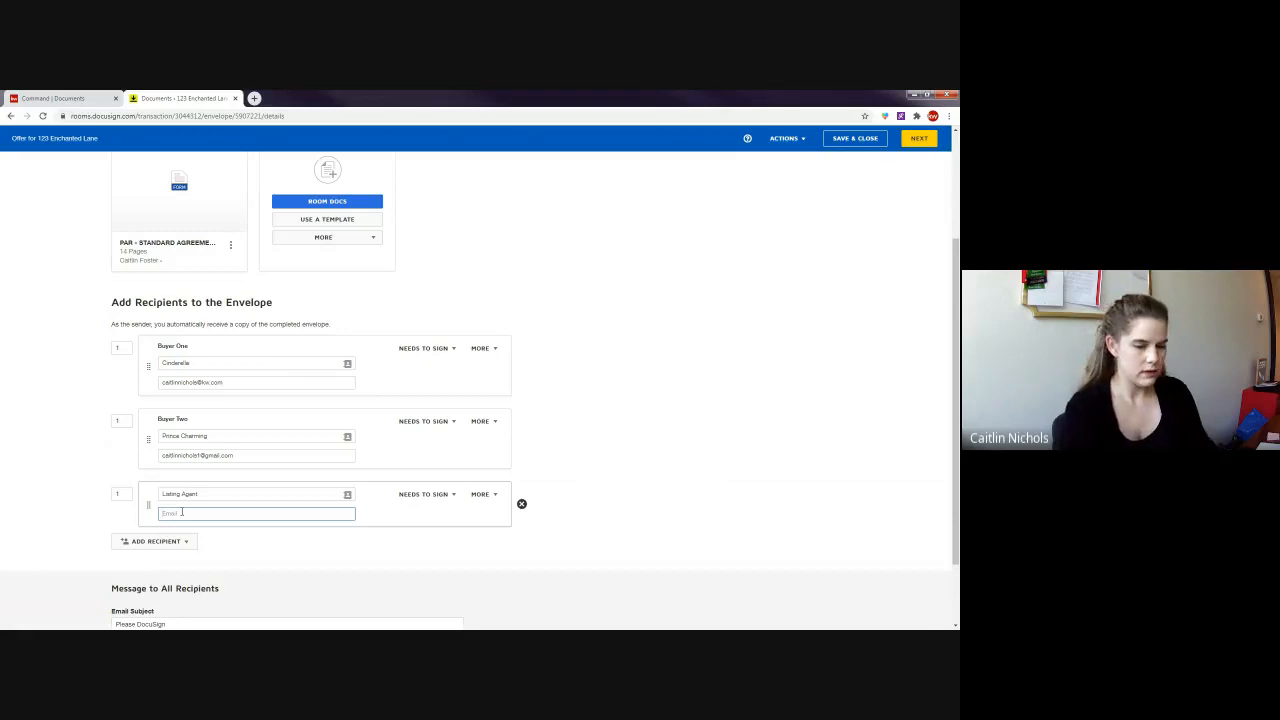
text(none@none.com)
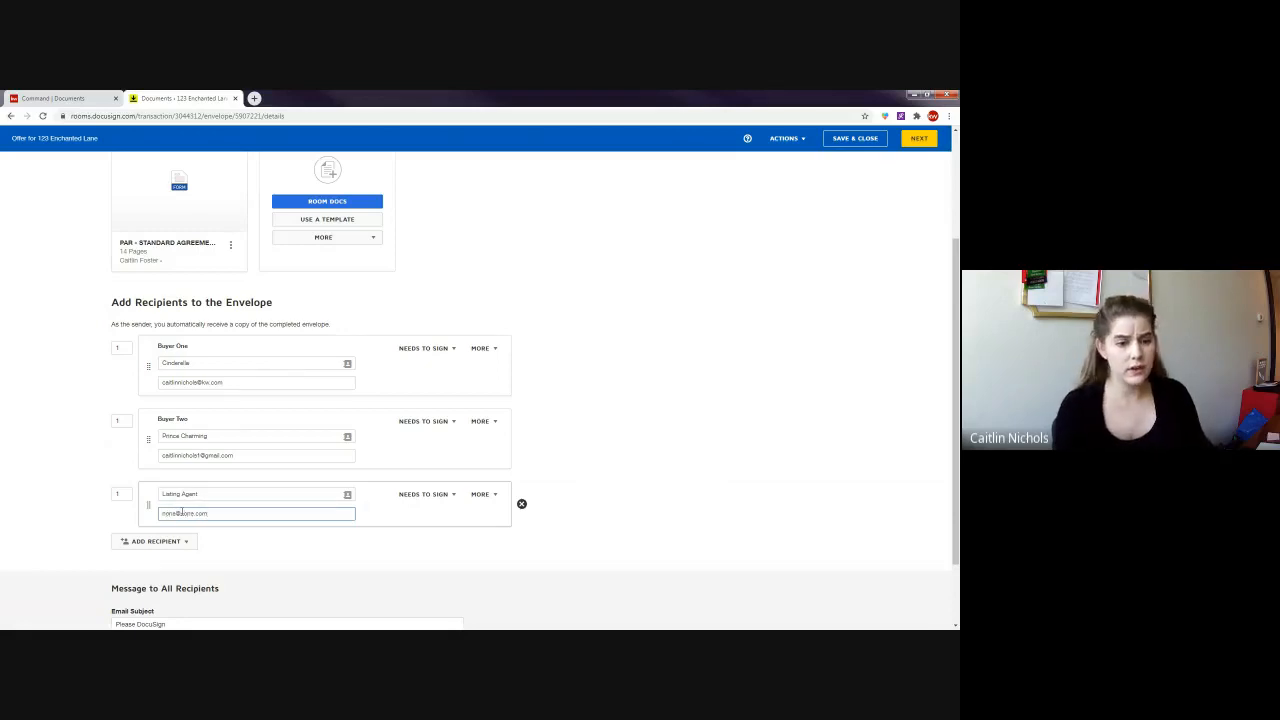
- Set the Listing Agent to signing order 2 and Receives a Copy, then delete it
double_click(121, 495)
text(2)
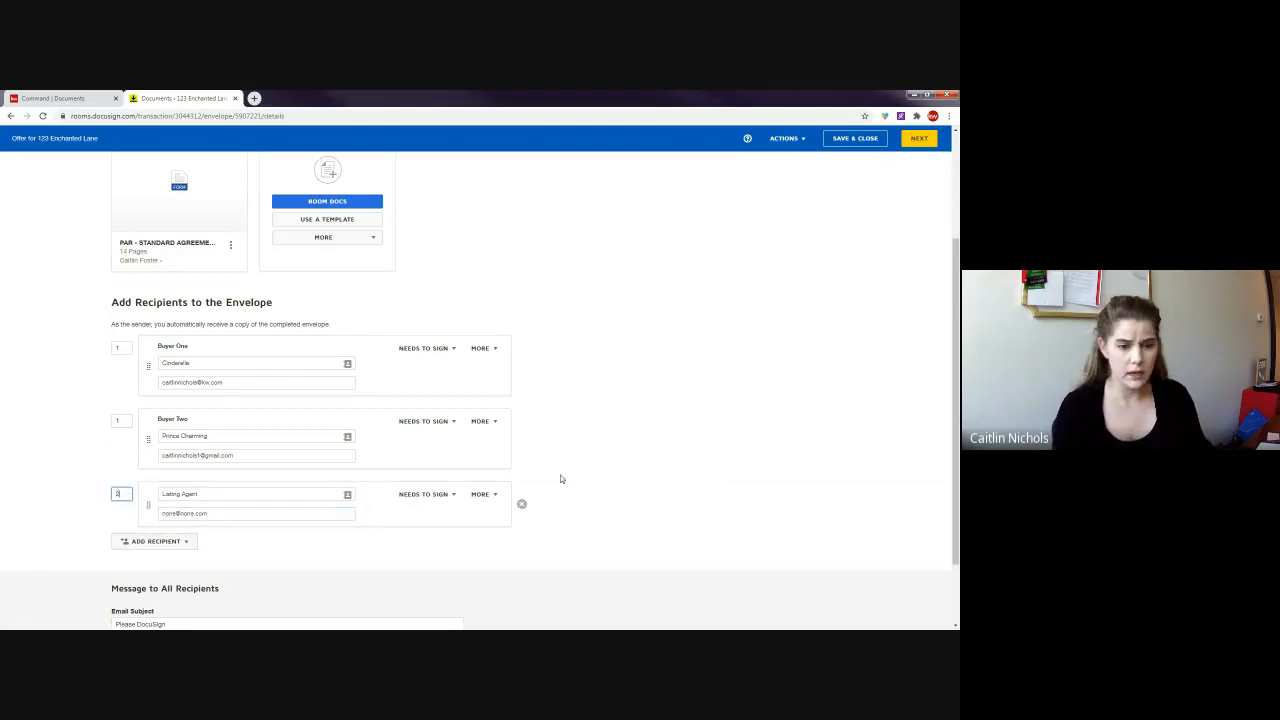
click(639, 464)
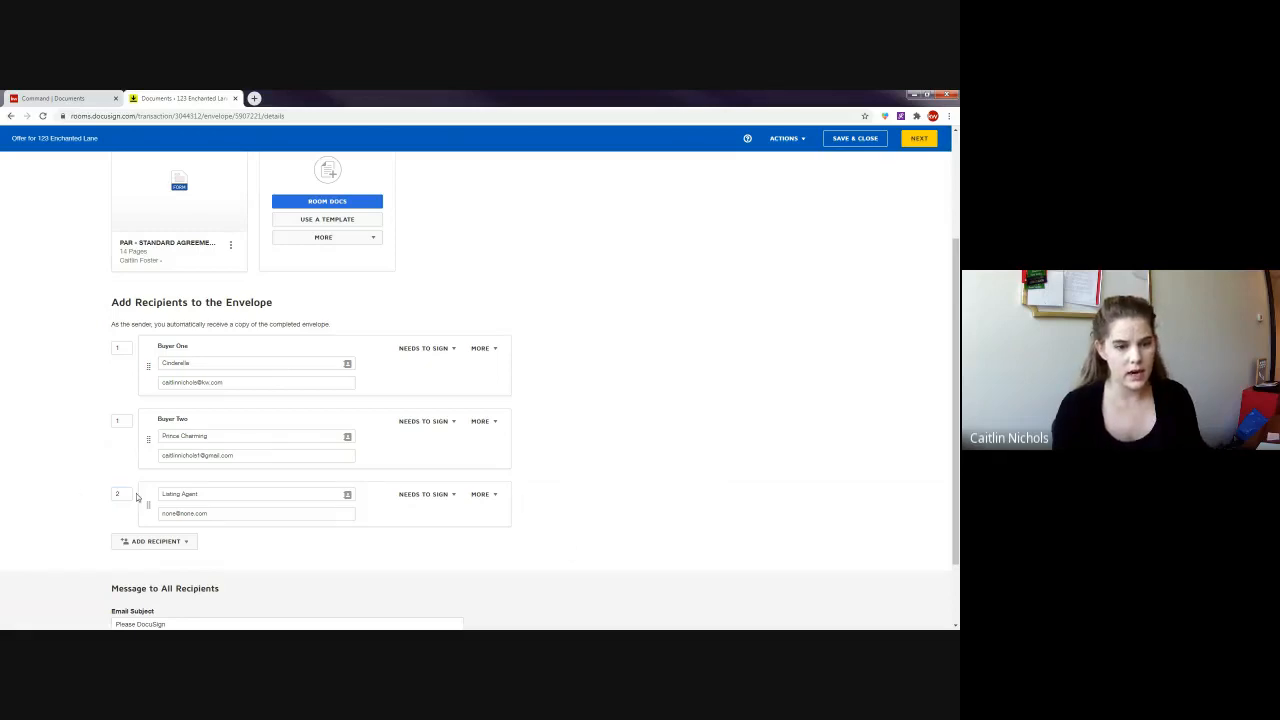
click(426, 495)
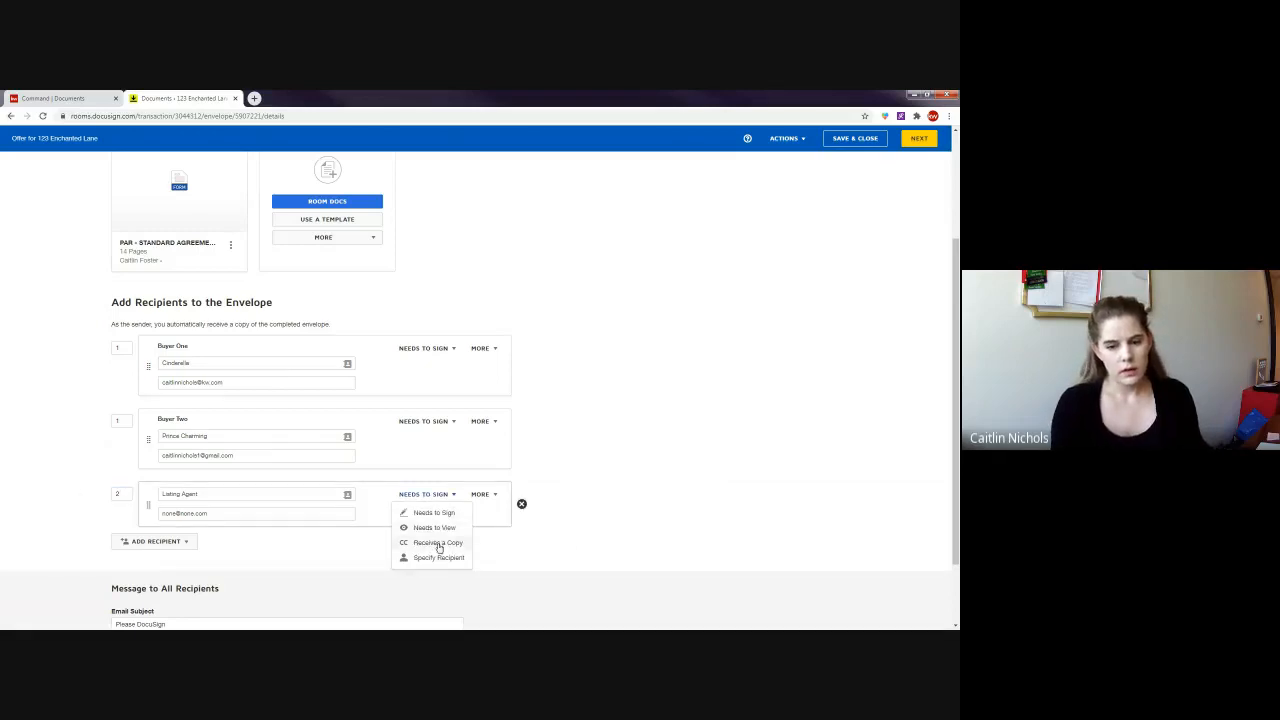
click(437, 541)
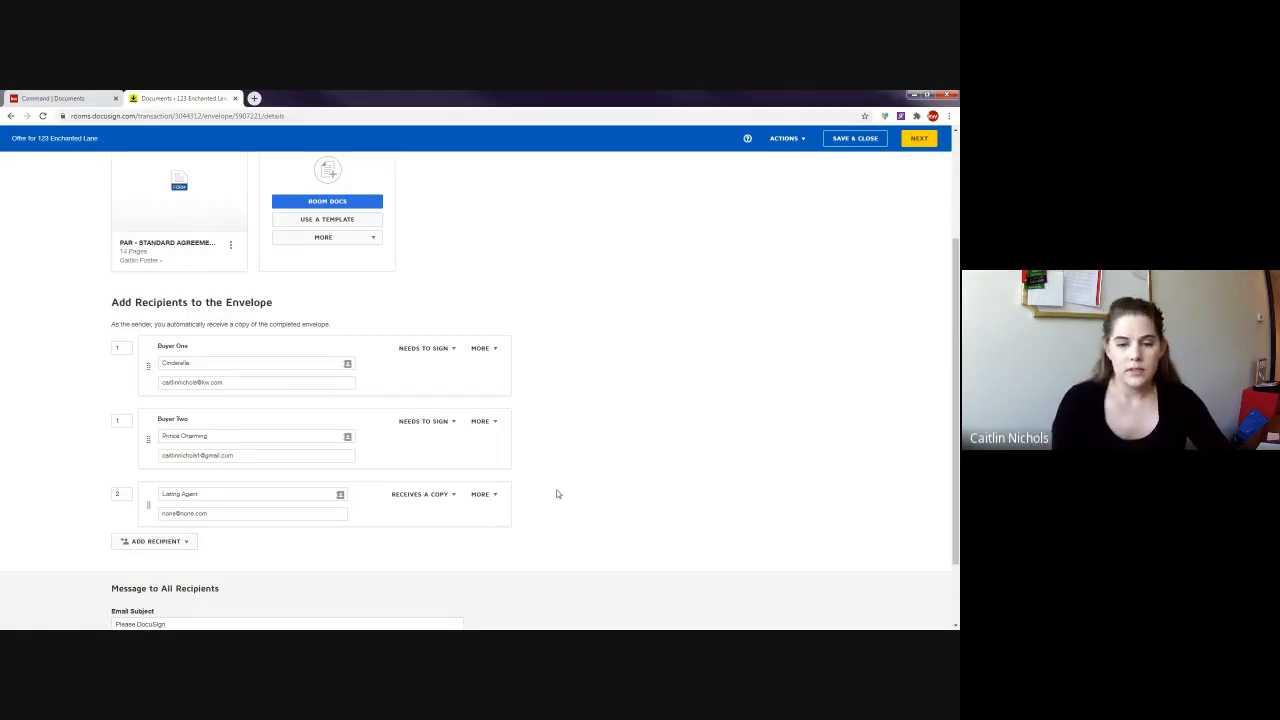
mouse_move(520, 508)
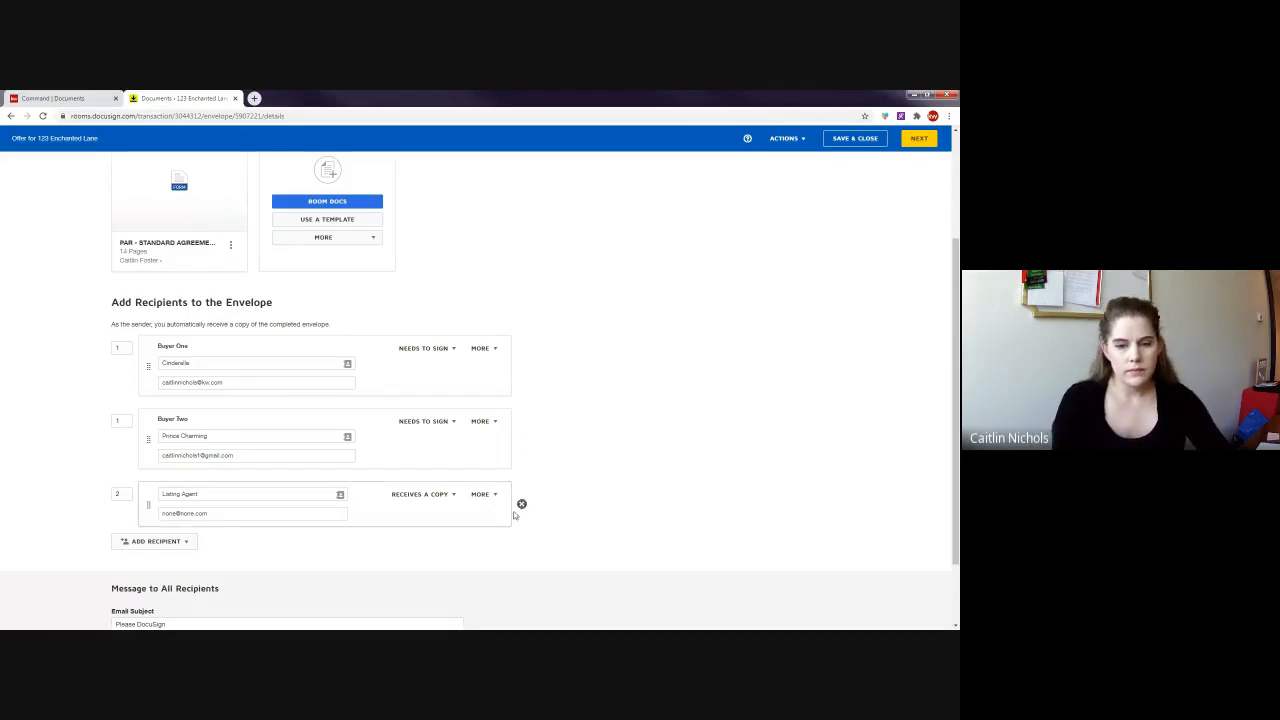
click(521, 503)
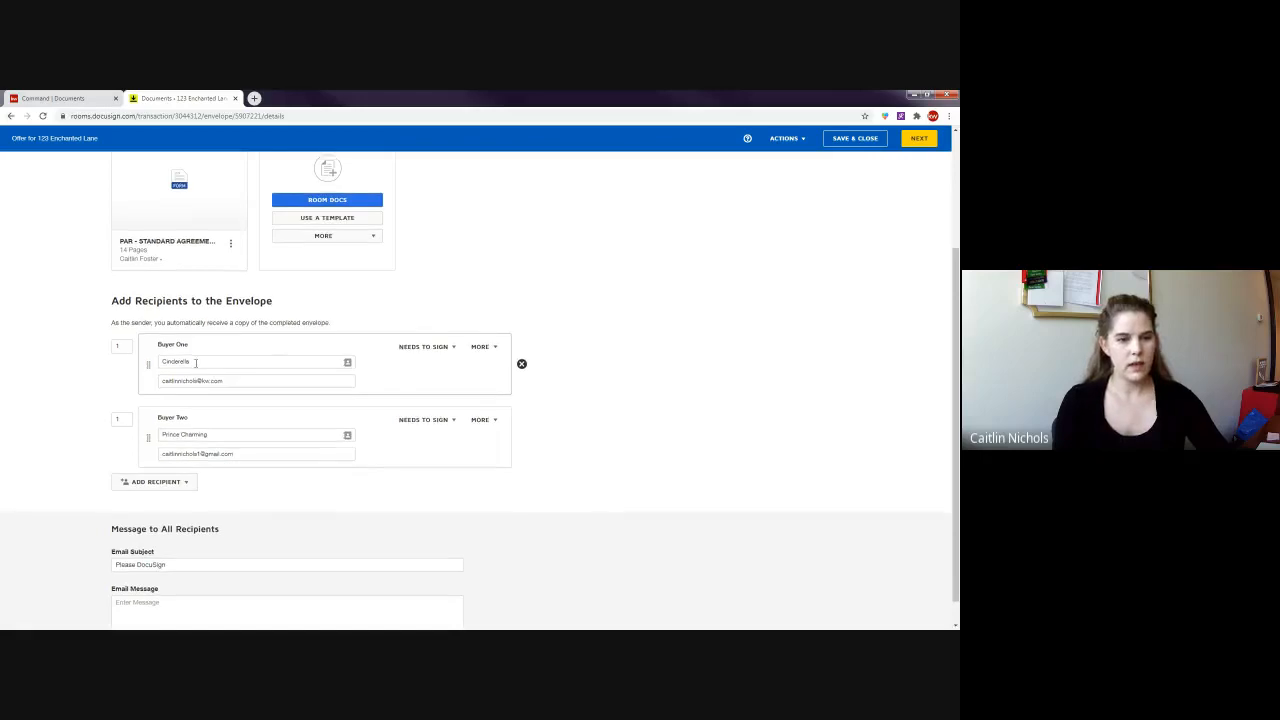
- Leave the Message to All Recipients subject as the default 'Please DocuSign'
scroll(287, 385, down, 1)
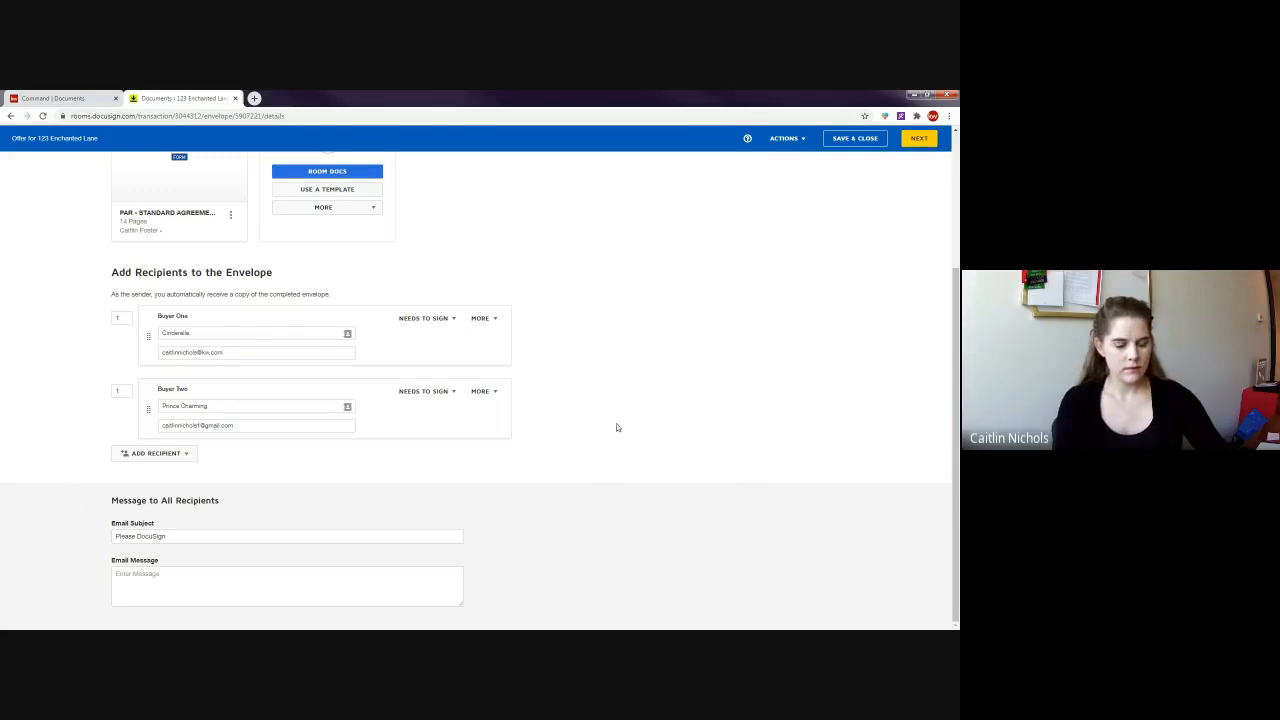
scroll(531, 466, up, 4)
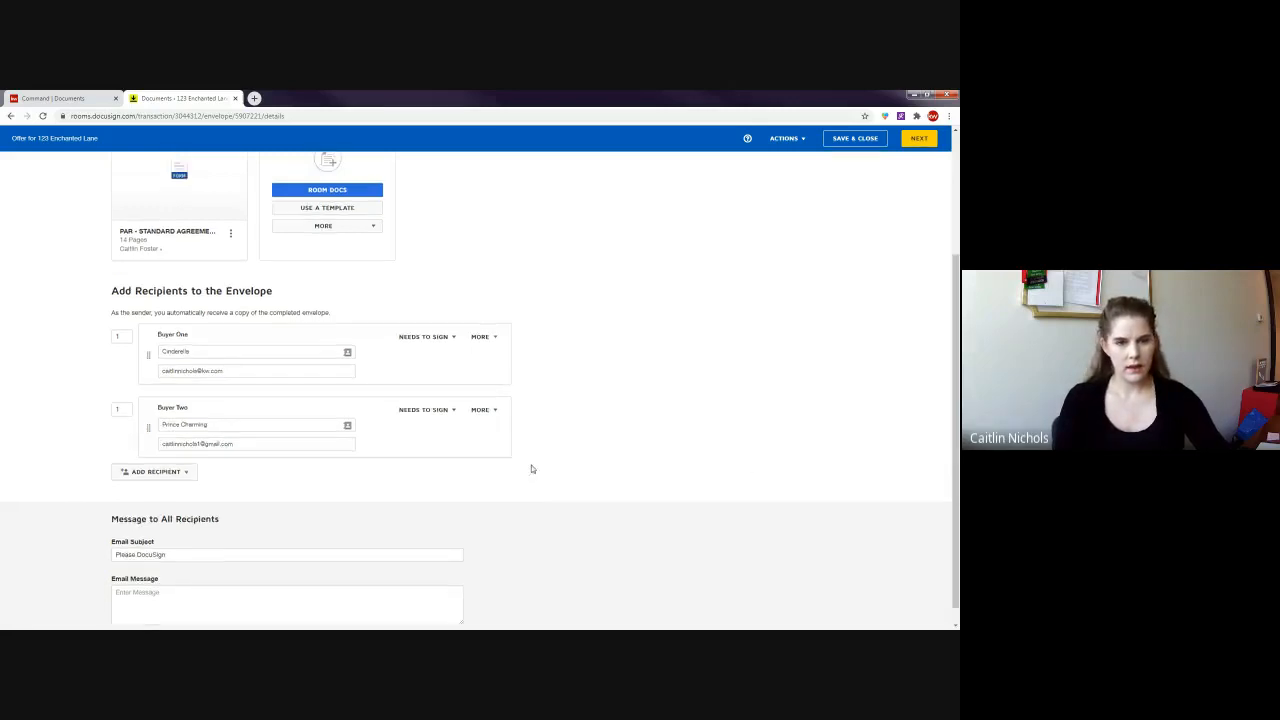
scroll(659, 437, down, 1)
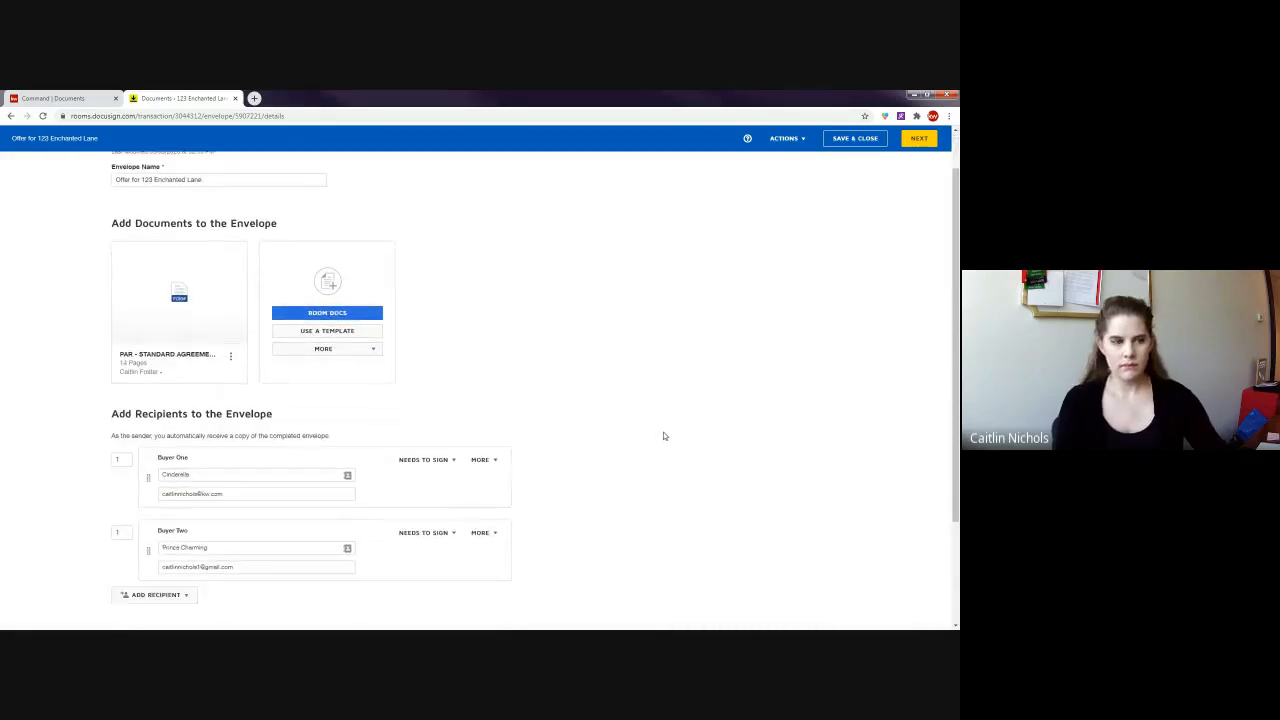
scroll(592, 378, down, 2)
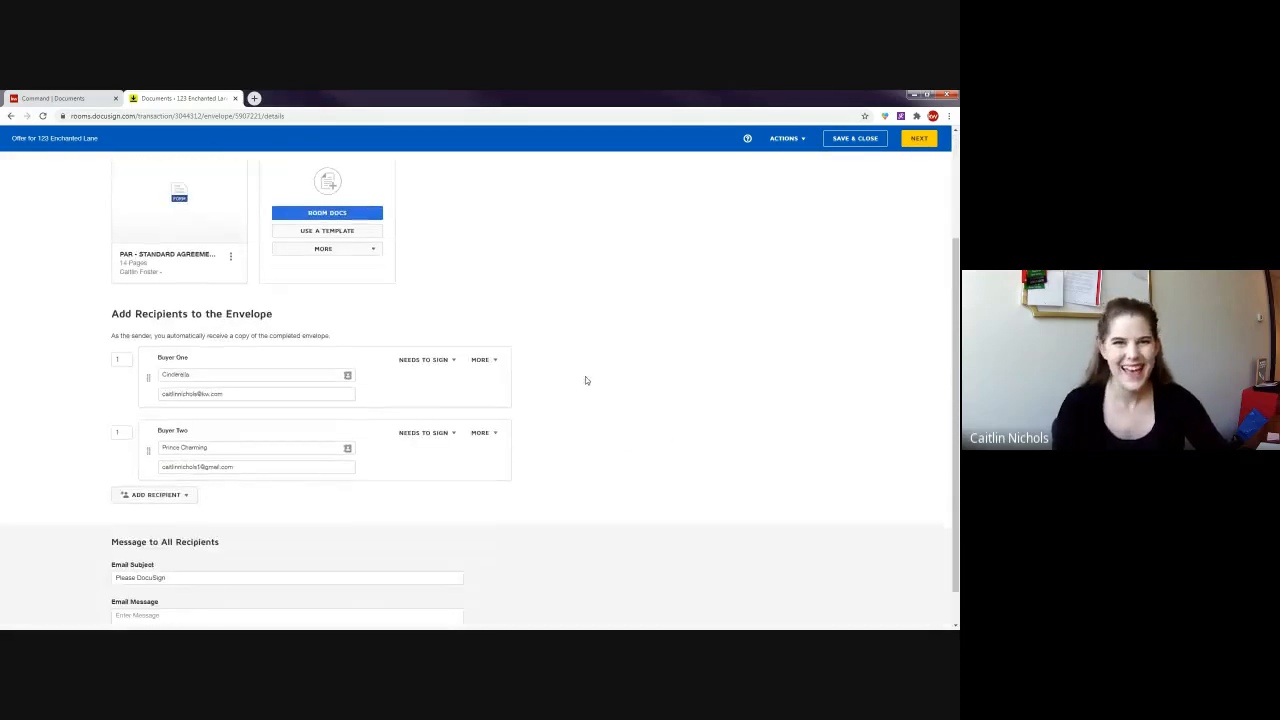
scroll(700, 468, down, 1)
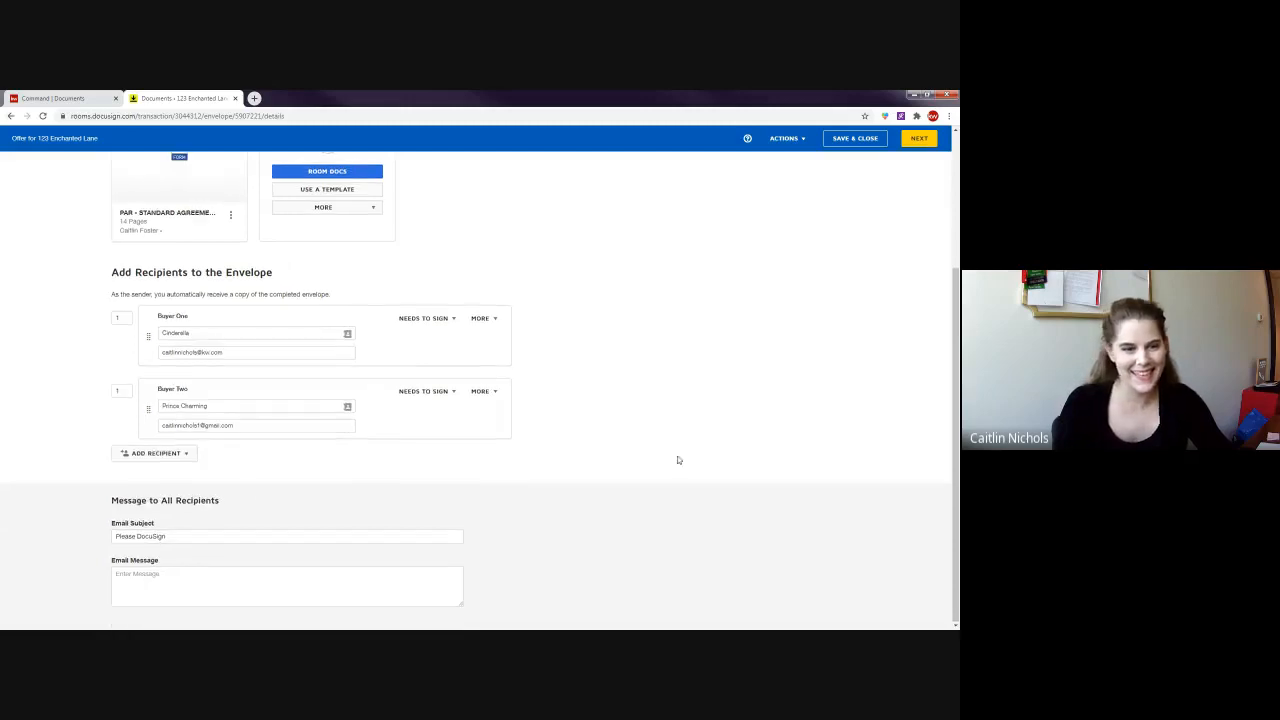
drag(88, 492, 237, 503)
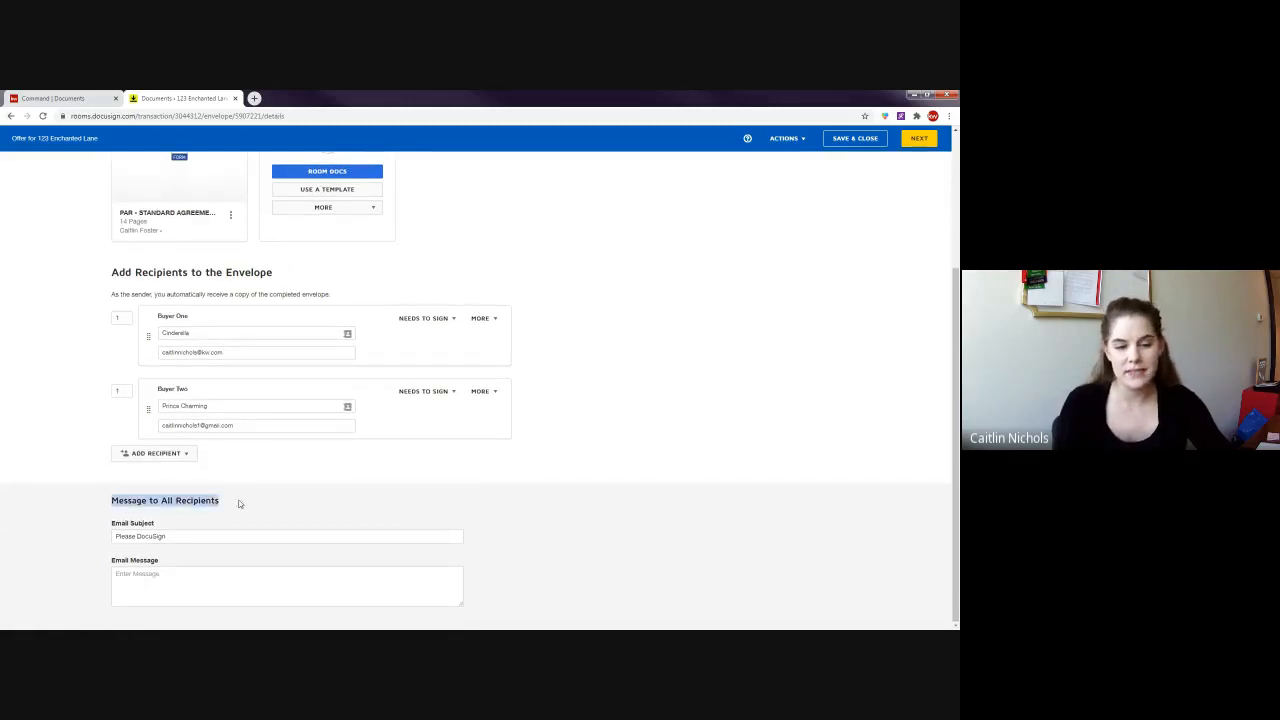
click(319, 503)
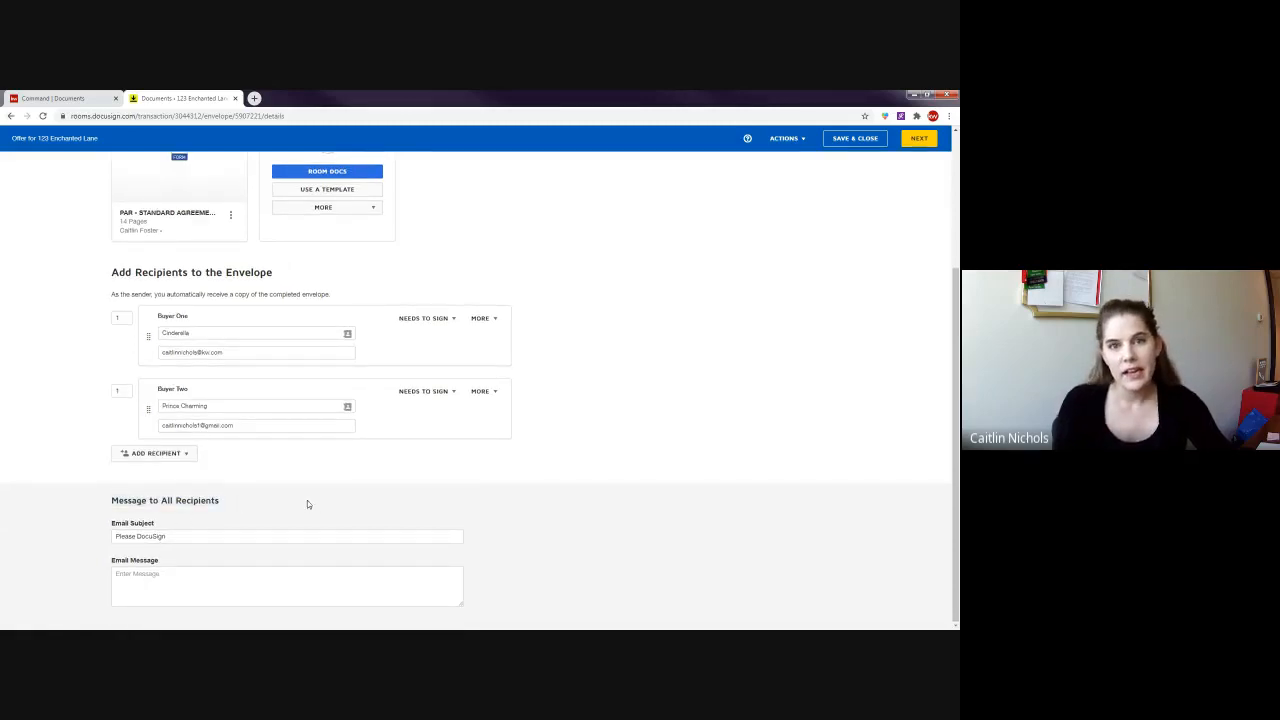
triple_click(197, 537)
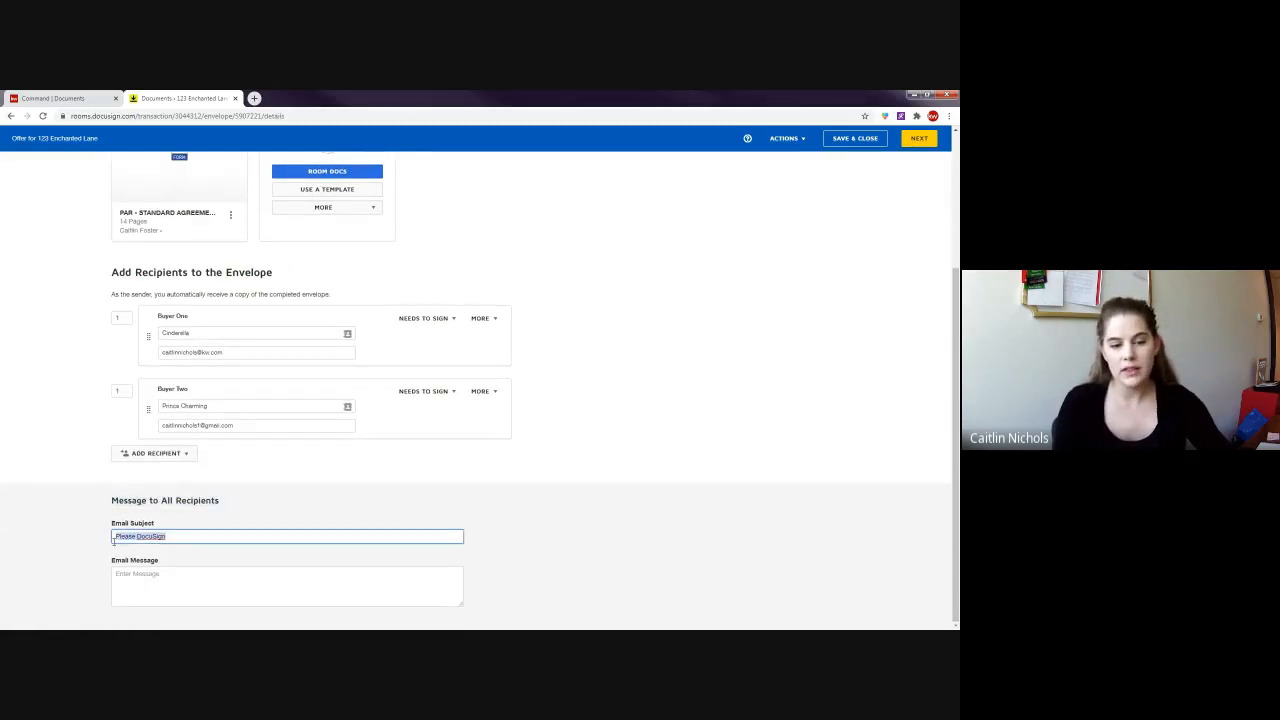
click(569, 530)
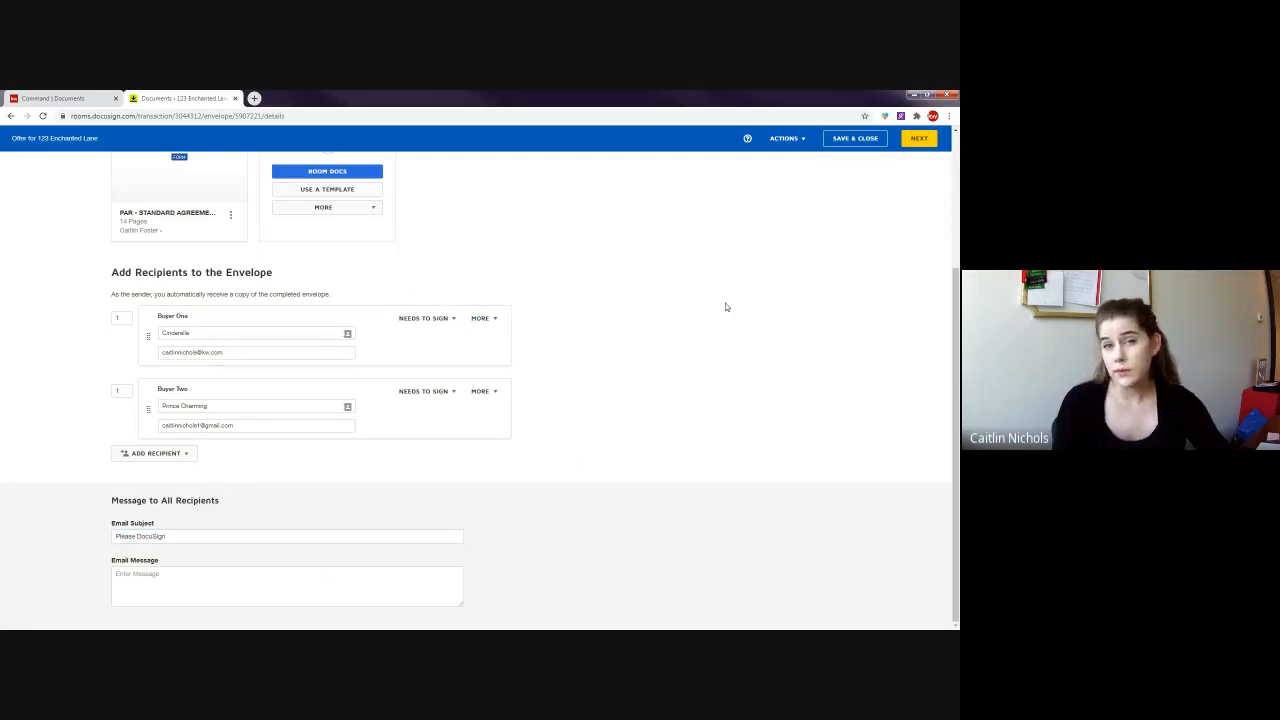
click(483, 319)
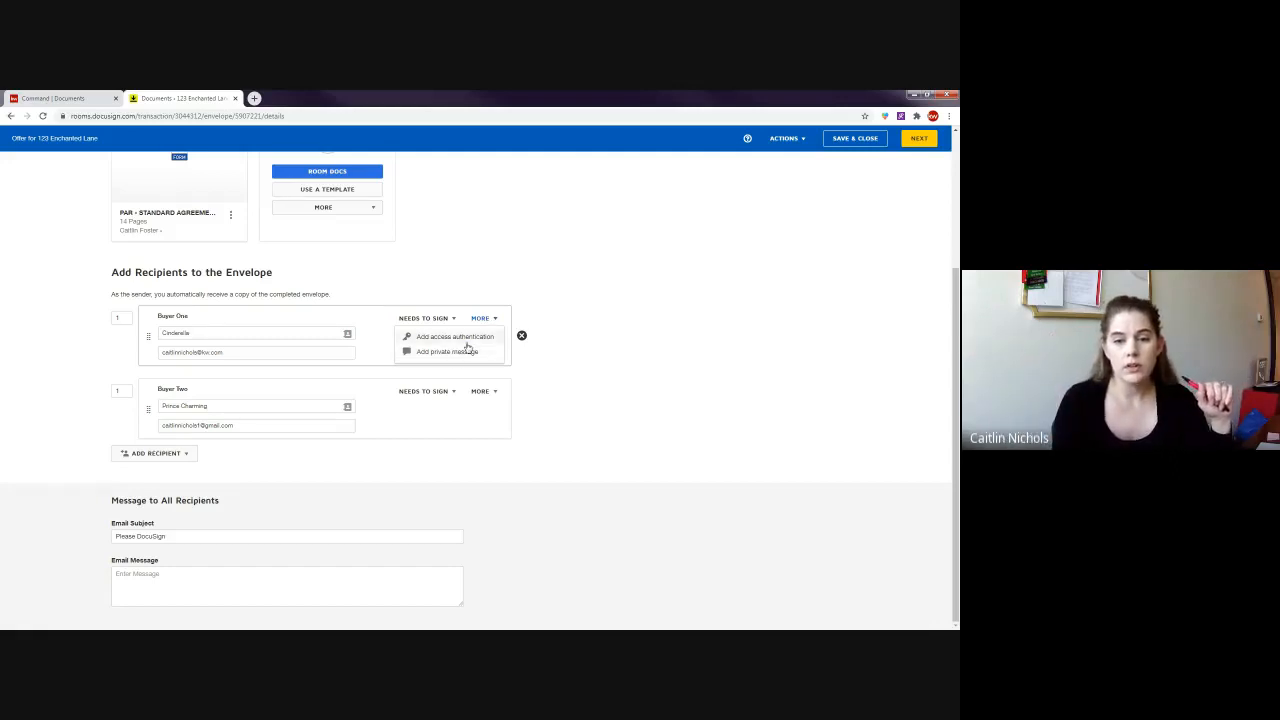
click(456, 352)
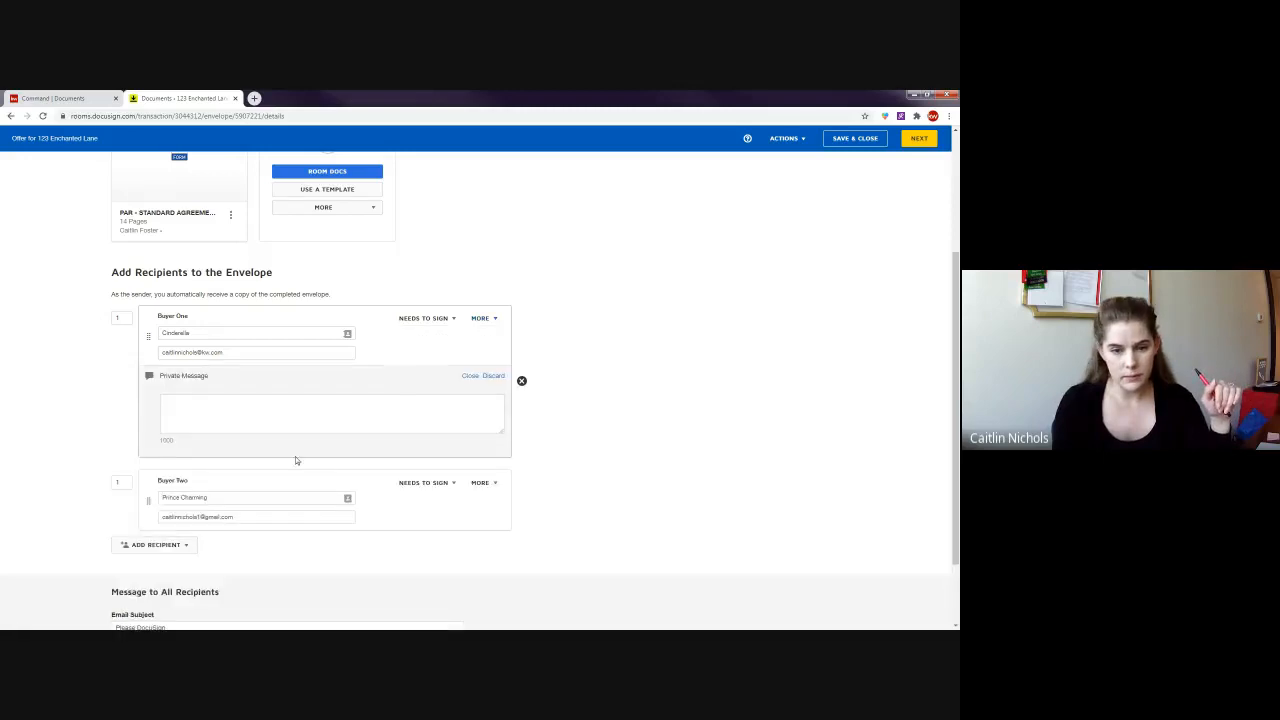
click(485, 483)
click(470, 517)
scroll(340, 366, down, 1)
click(339, 363)
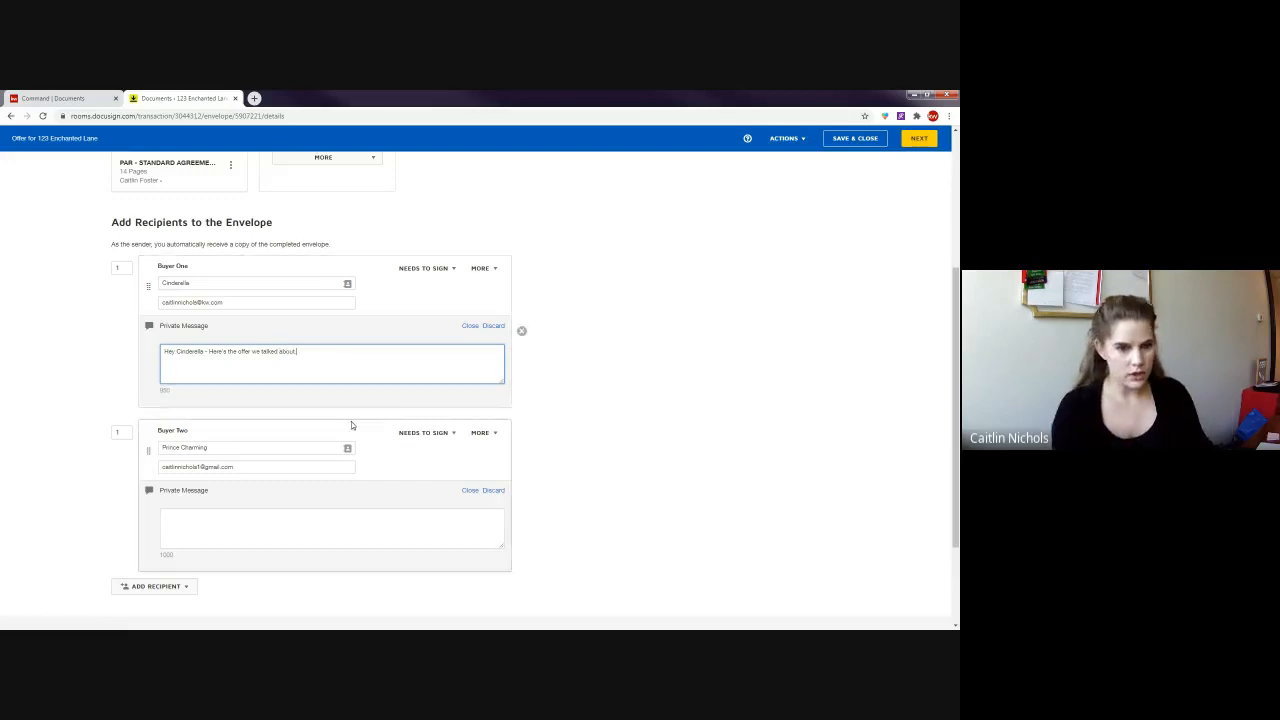
click(345, 527)
text(Hey P)
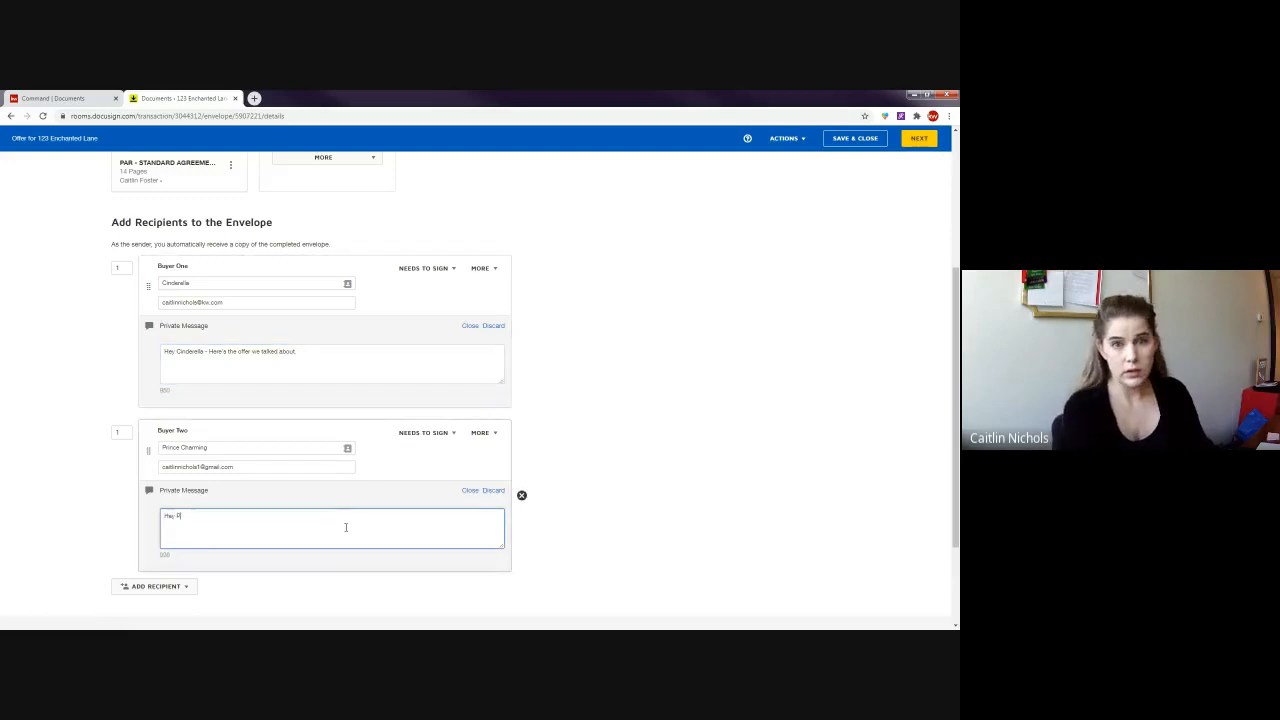
text(rince Charming)
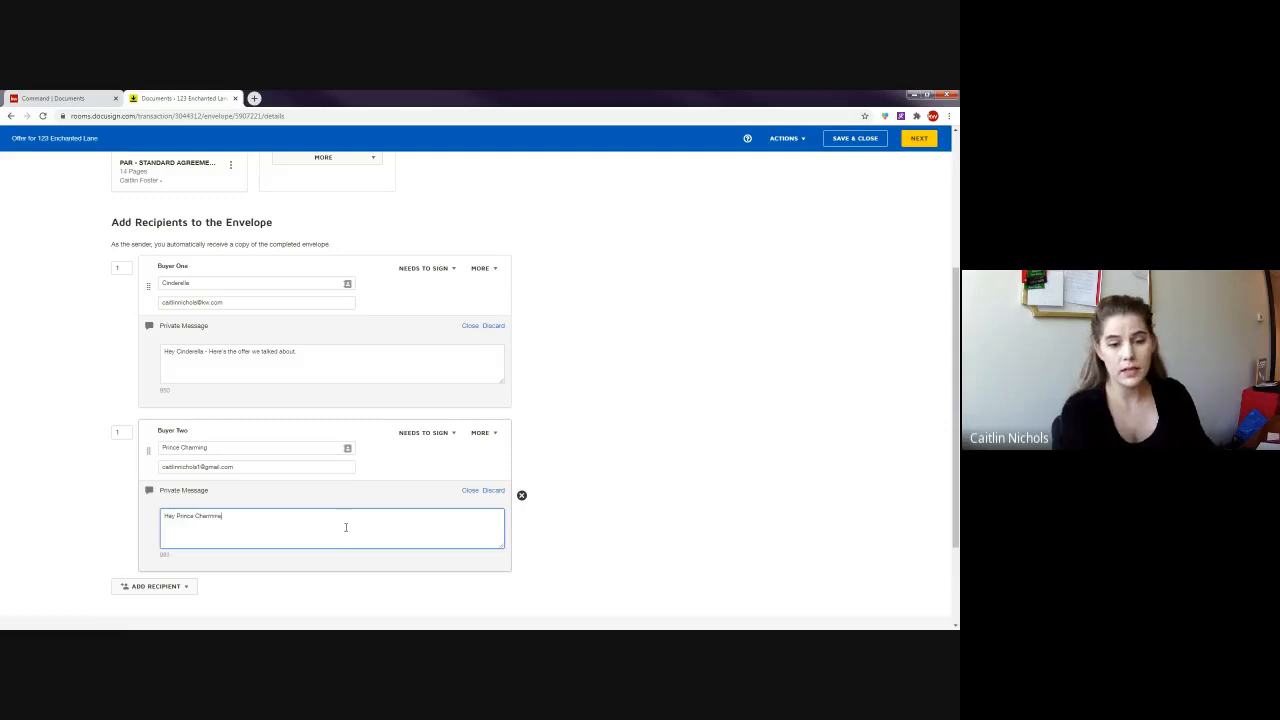
text(.)
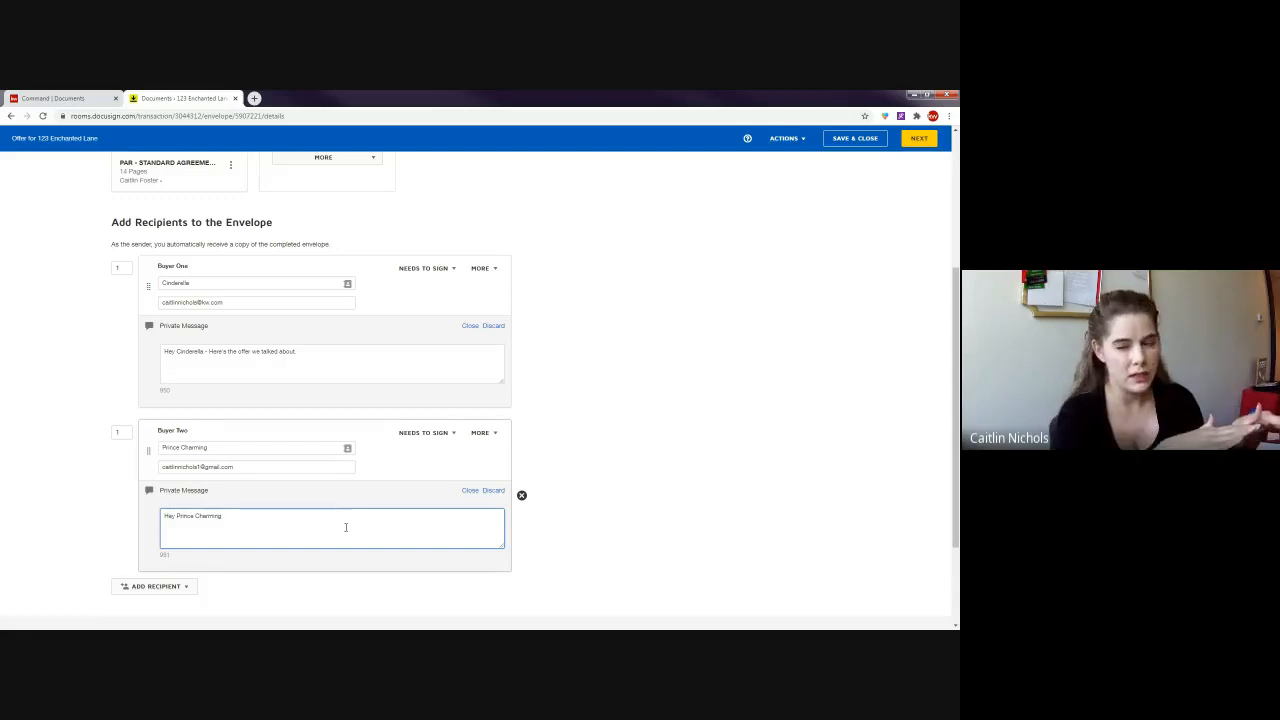
click(497, 326)
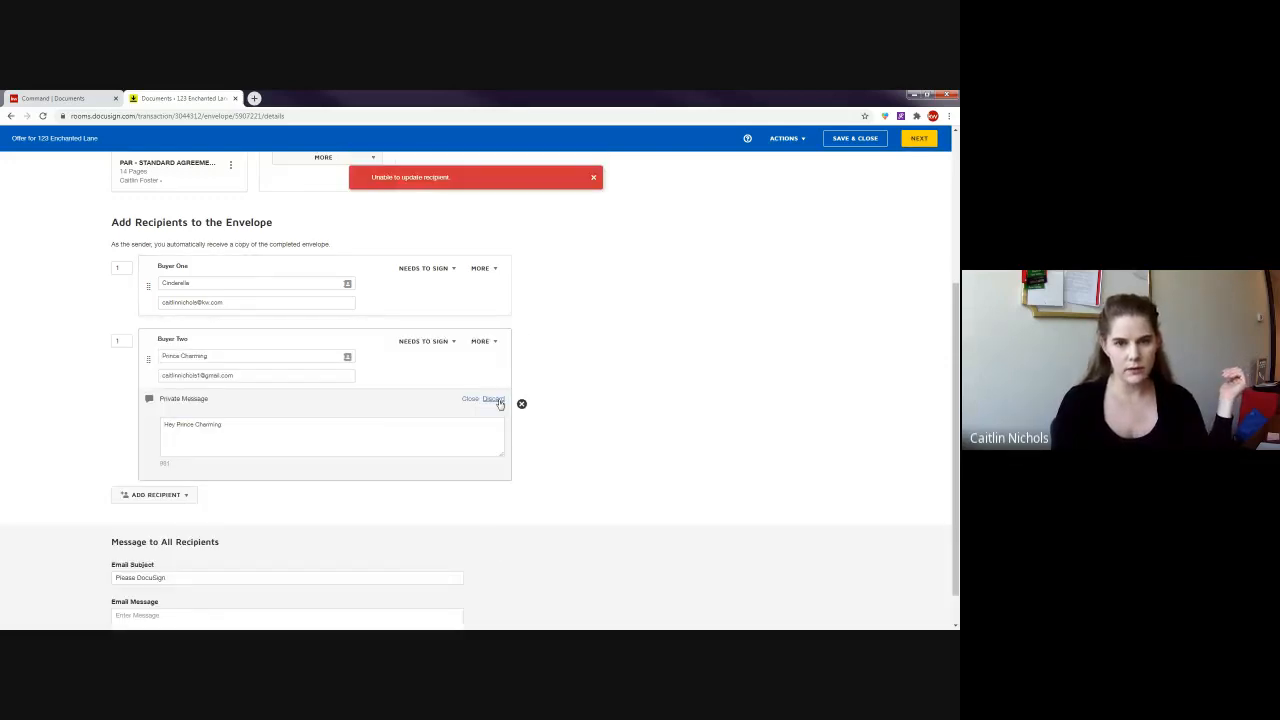
click(491, 398)
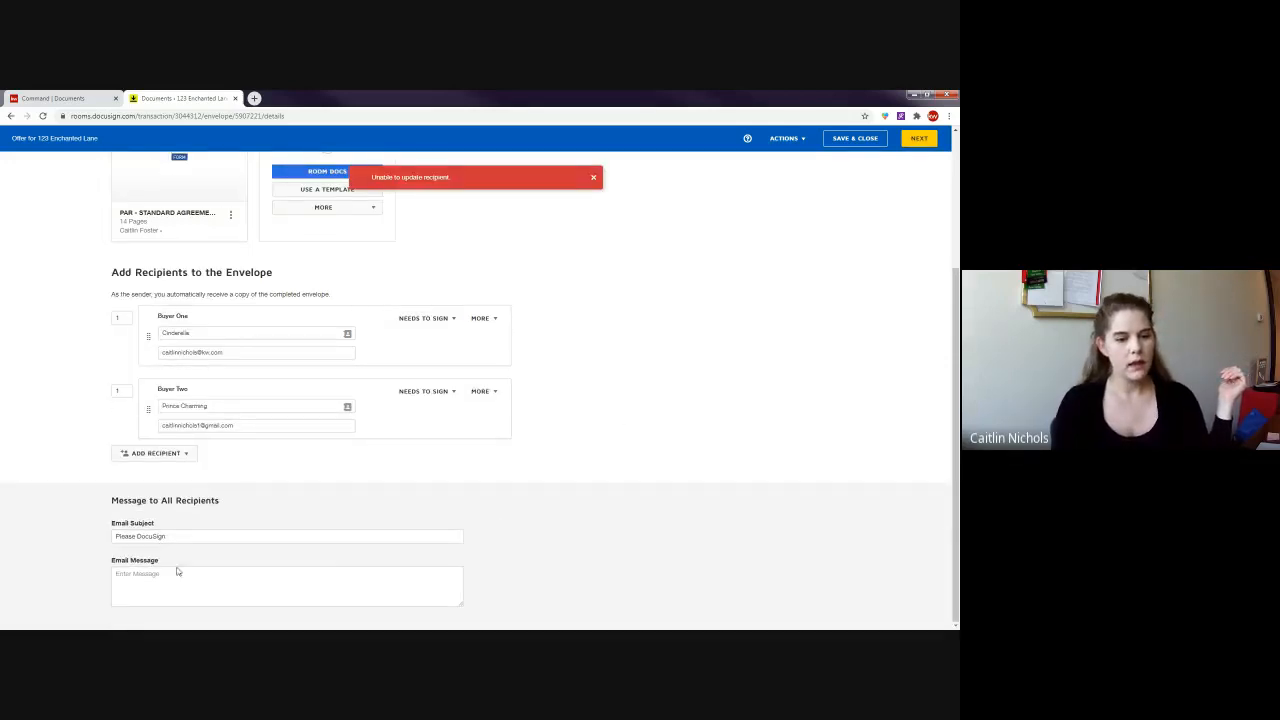
drag(205, 537, 295, 573)
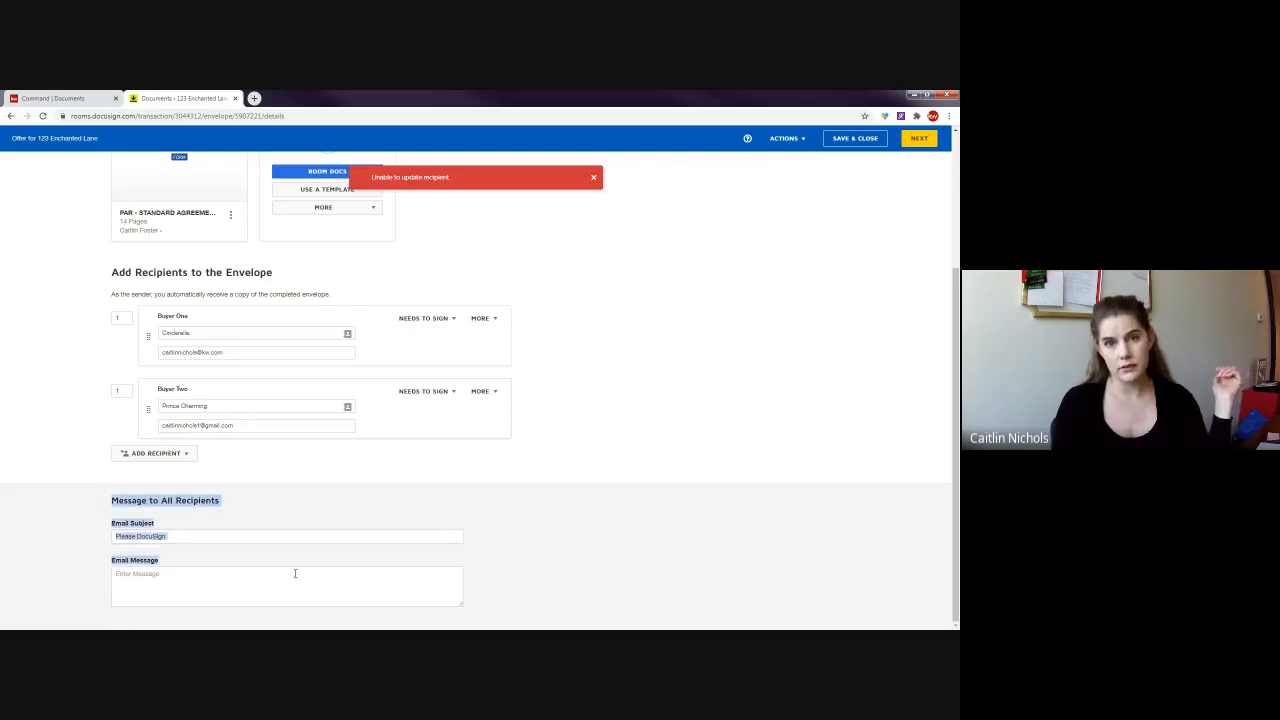
click(530, 520)
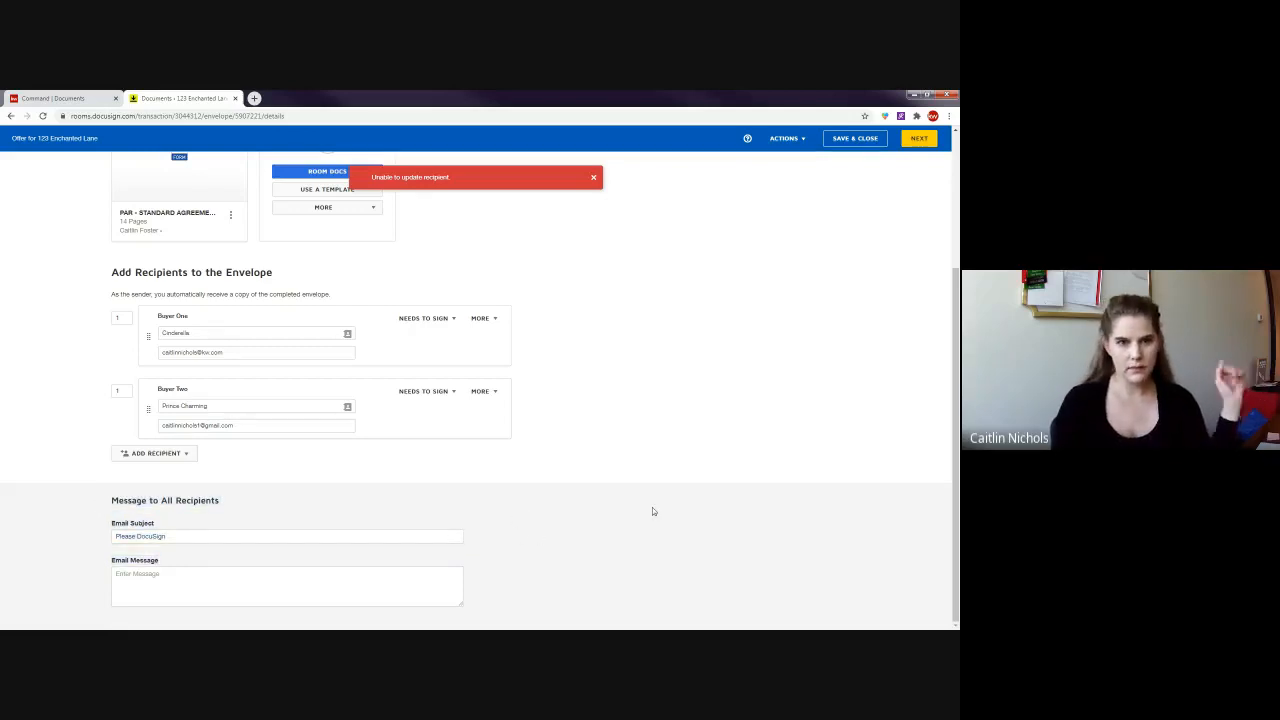
scroll(652, 511, up, 3)
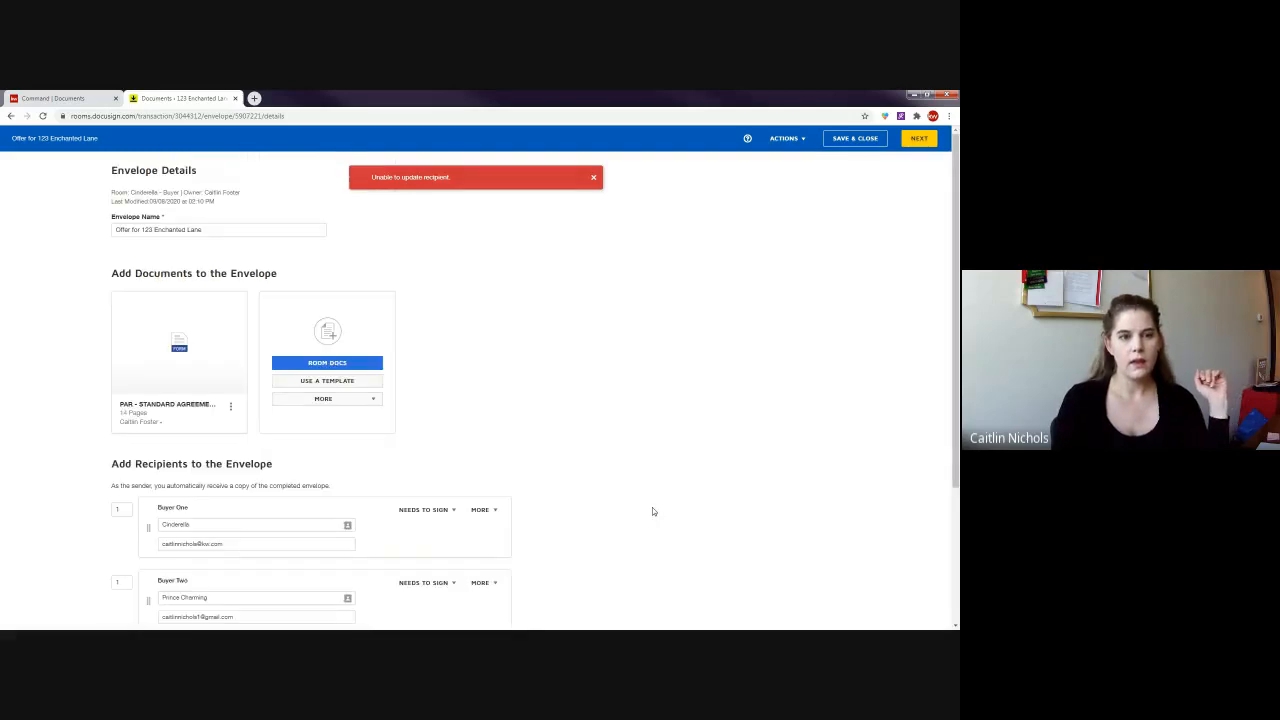
- Open the agreement's field-placement view and scroll through the tagged pages
click(915, 140)
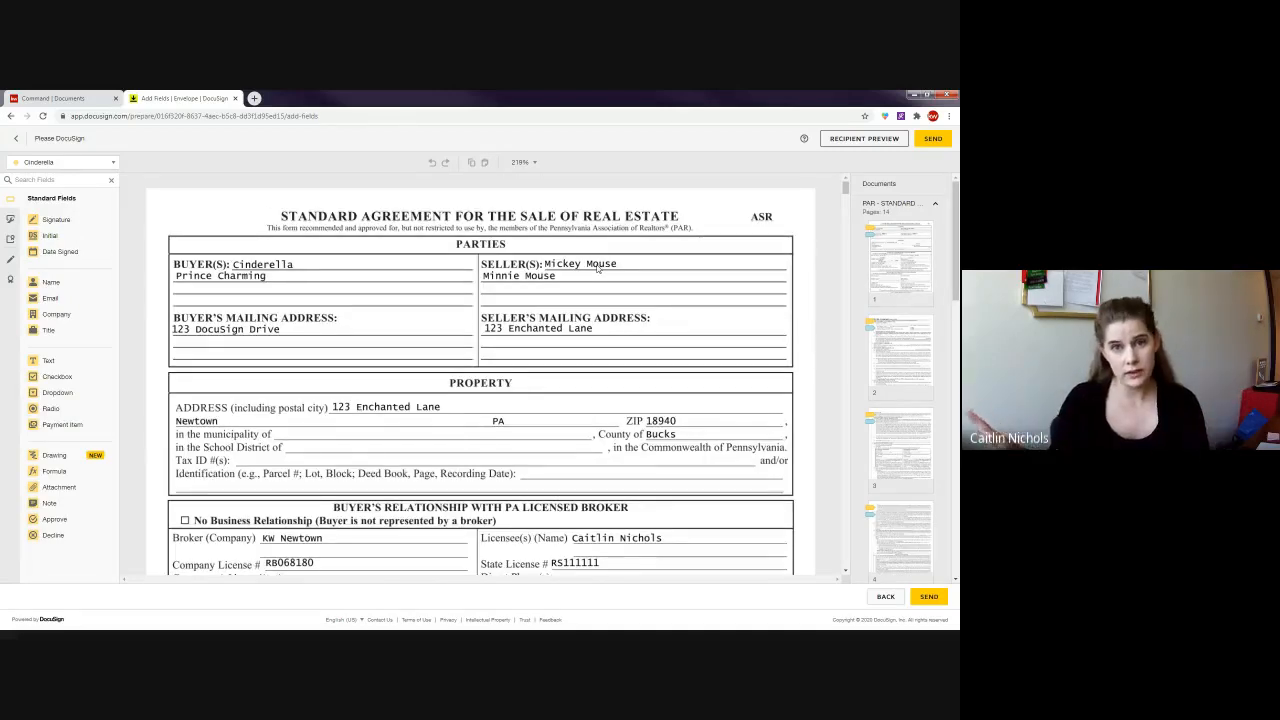
scroll(538, 323, down, 1)
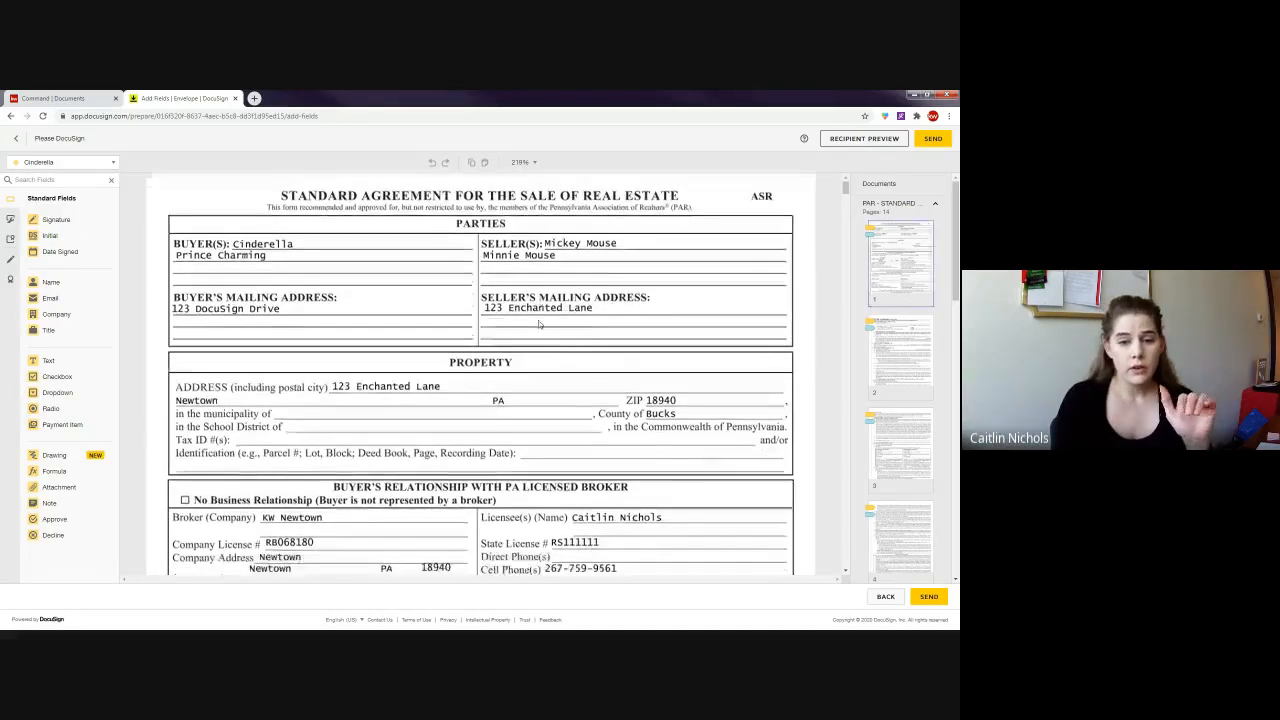
scroll(600, 340, down, 3)
scroll(650, 350, up, 2)
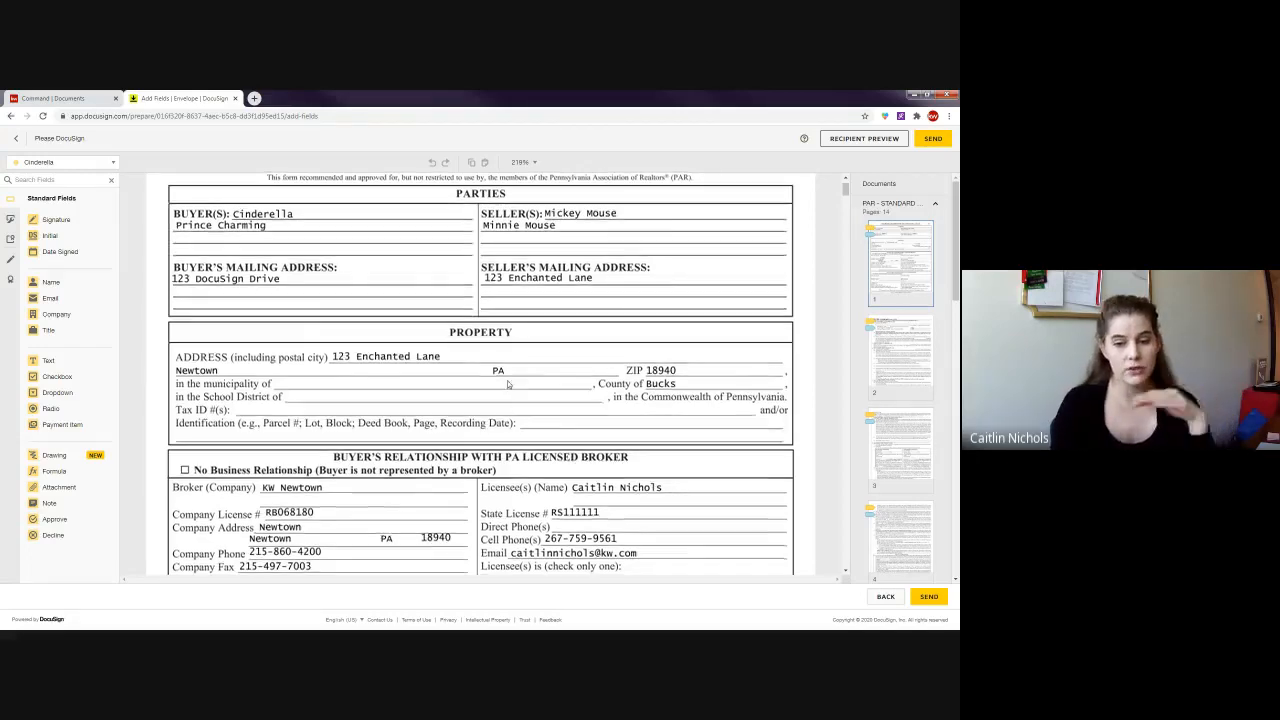
scroll(516, 375, down, 3)
scroll(511, 366, down, 4)
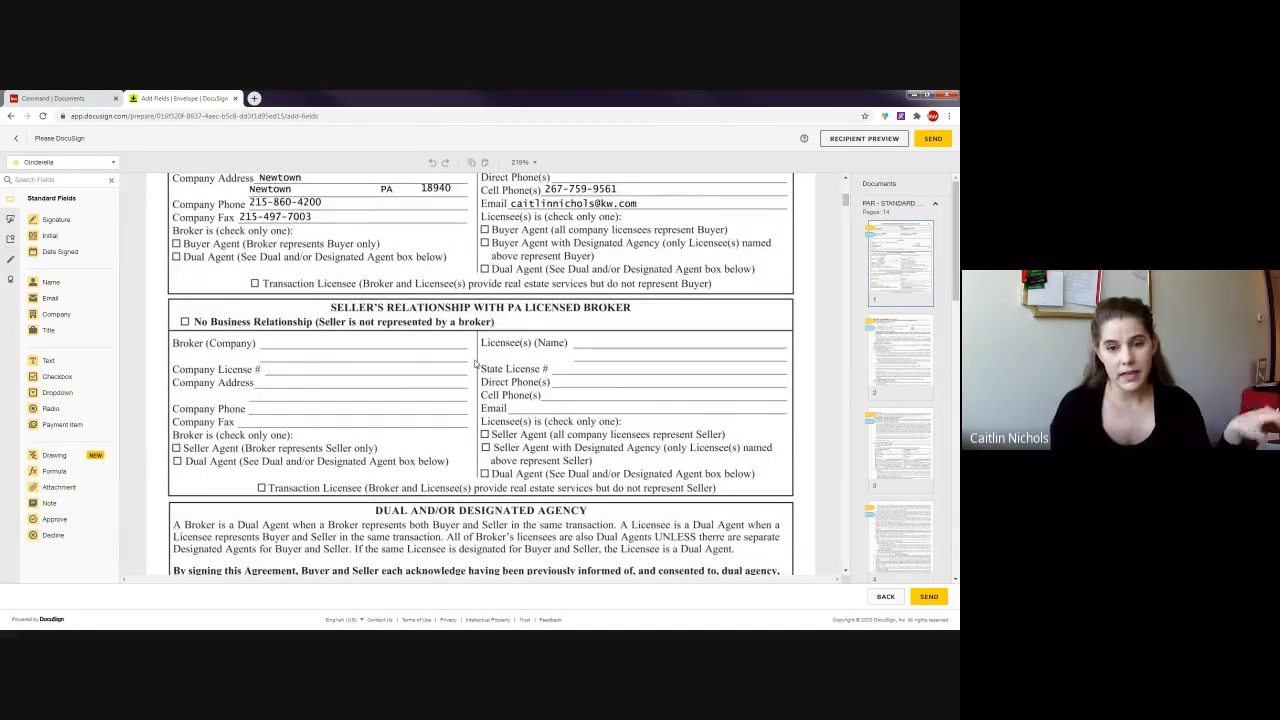
scroll(472, 362, down, 1)
drag(228, 268, 740, 450)
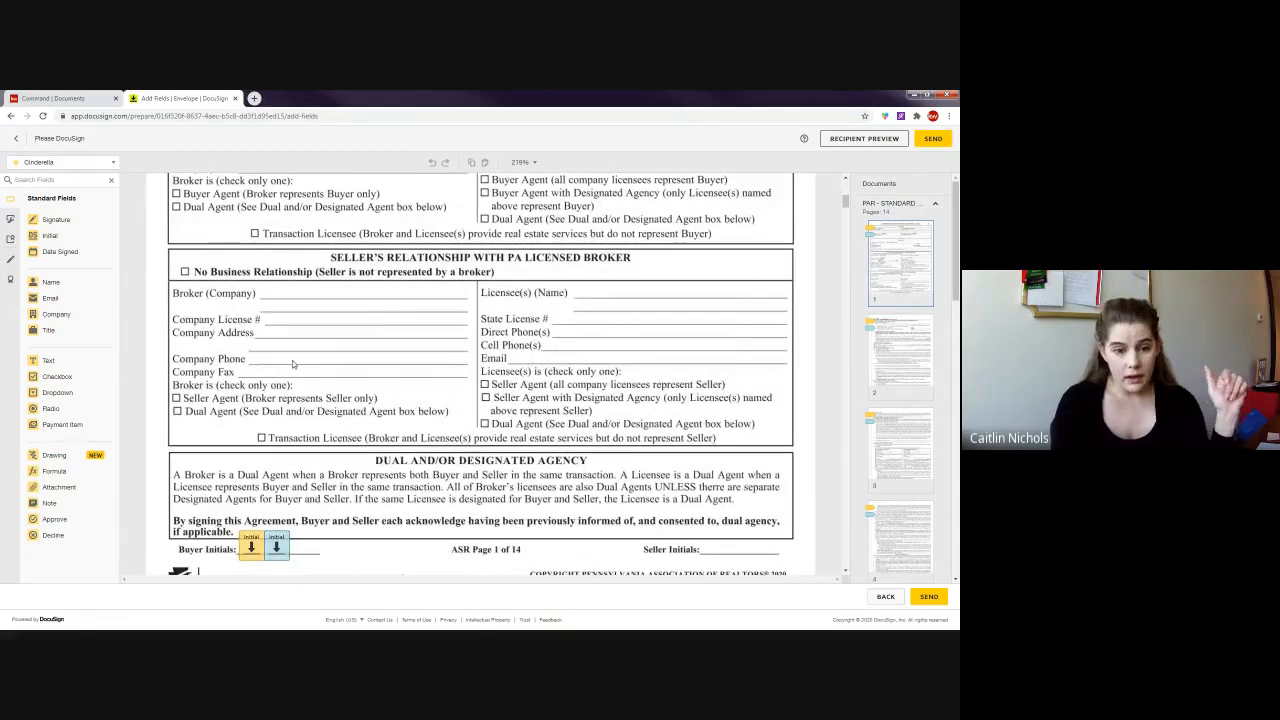
- Return to the Offer for 123 Enchanted Lane envelope details in Rooms
scroll(302, 363, down, 1)
scroll(302, 363, down, 1)
scroll(418, 438, up, 2)
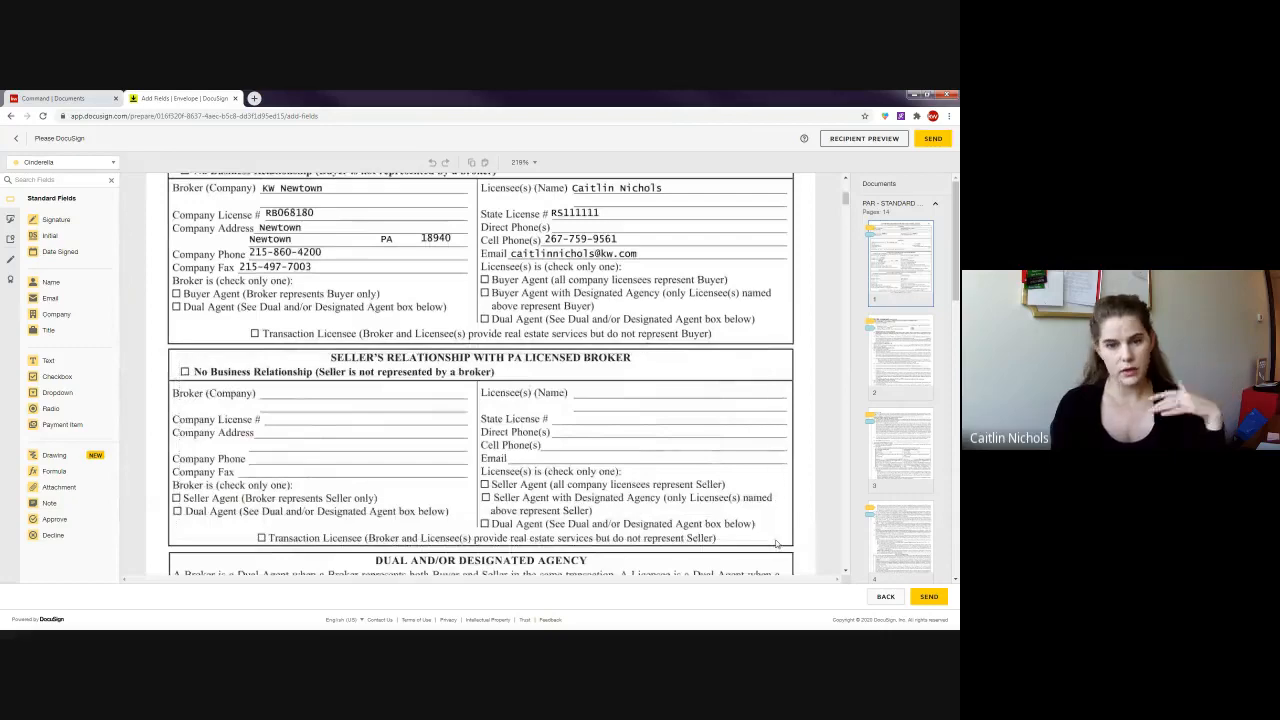
scroll(357, 420, up, 2)
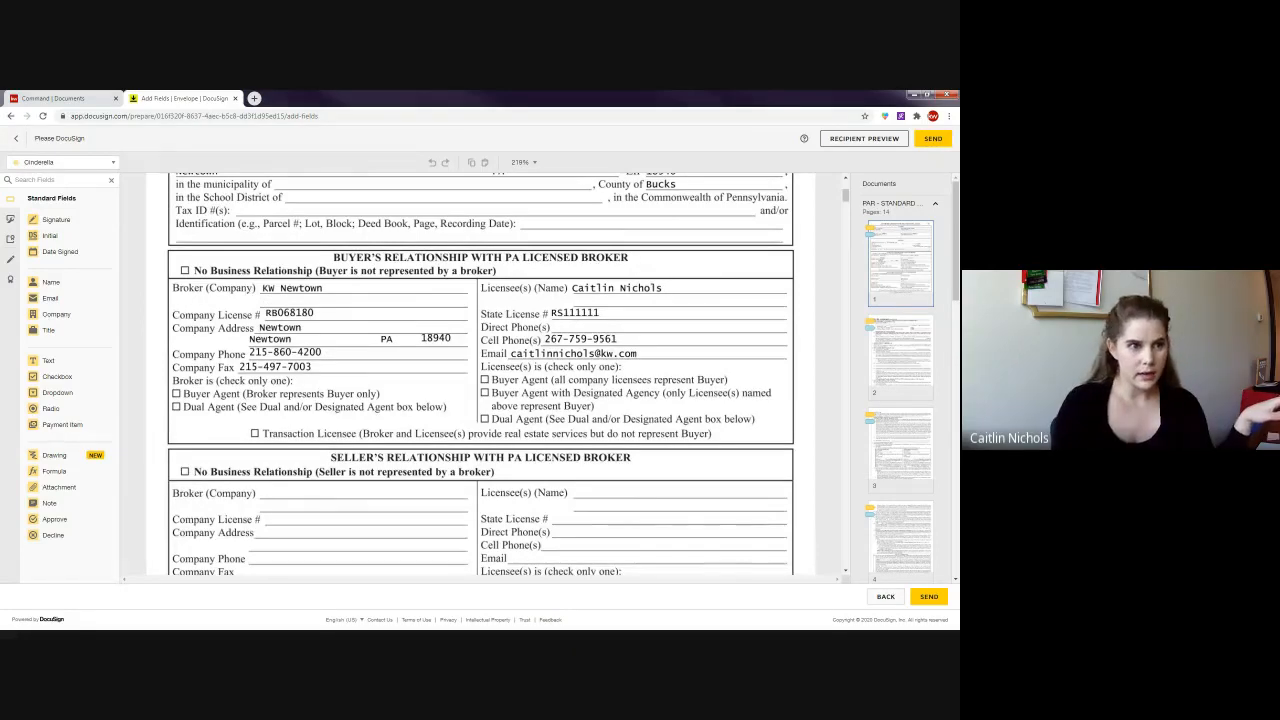
click(16, 140)
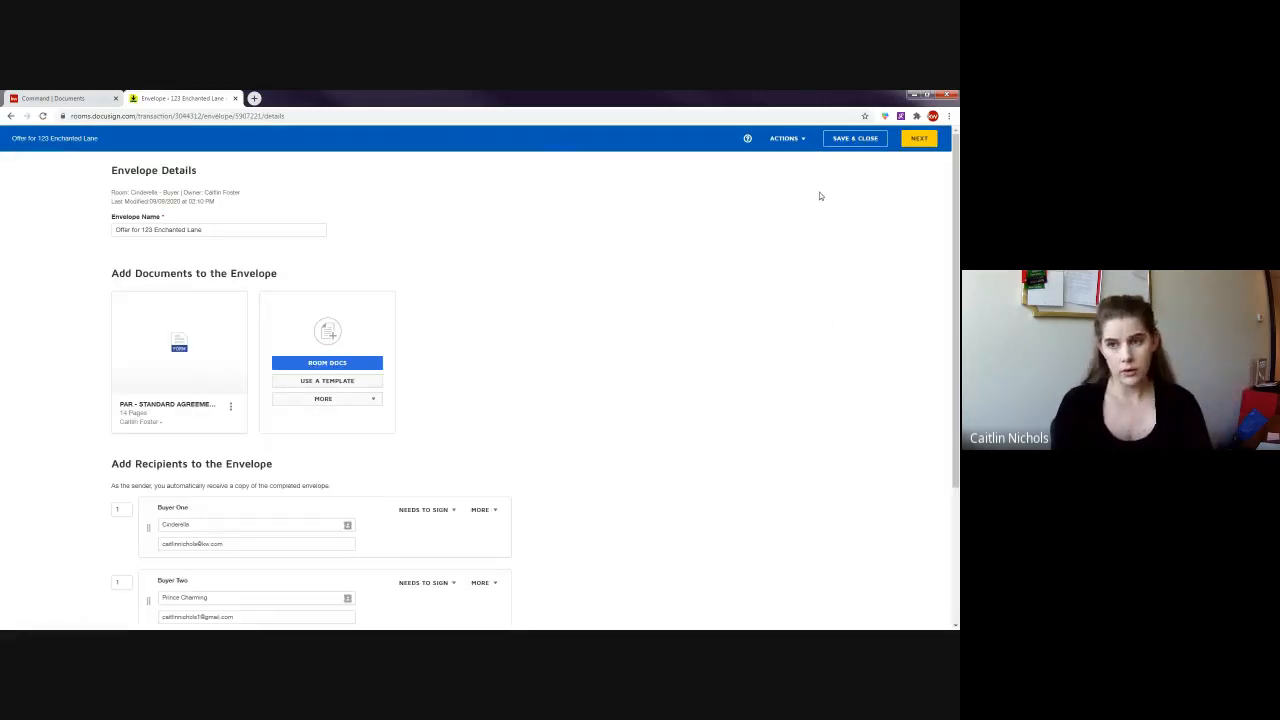
- Save and close the envelope draft, then open the PAR Standard Agreement for the Sale of Real Estate form
click(855, 138)
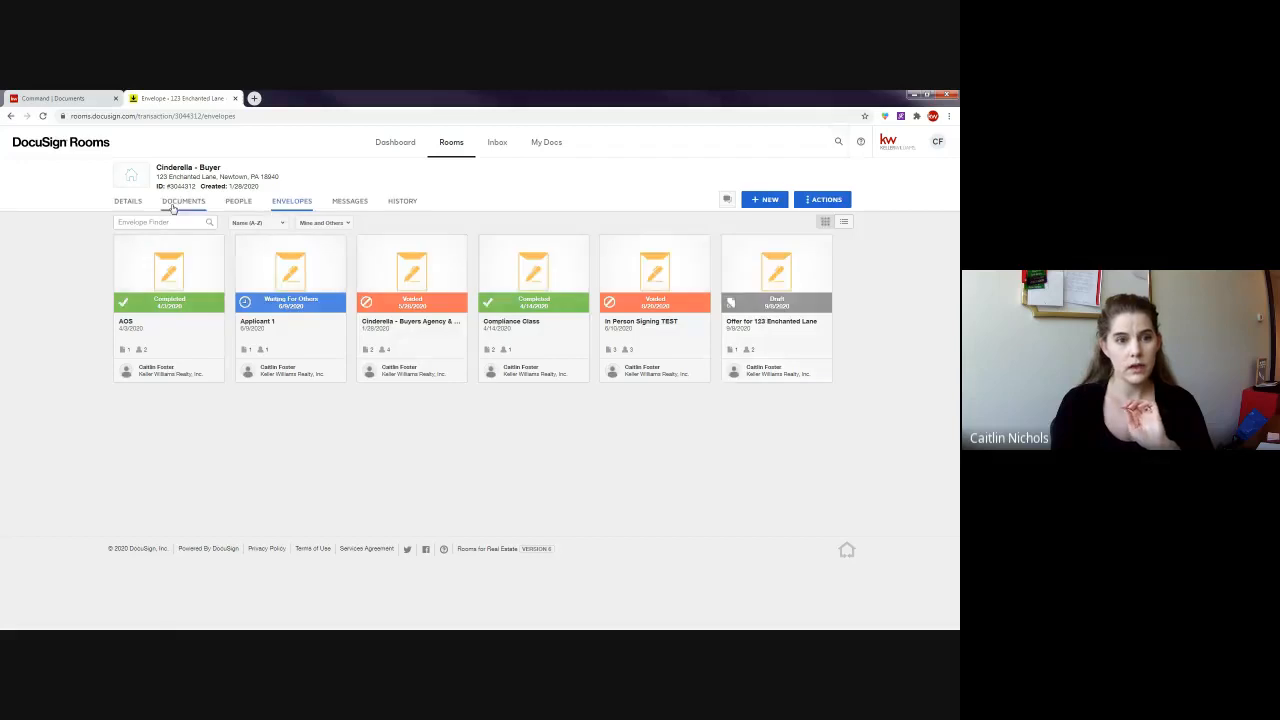
click(191, 204)
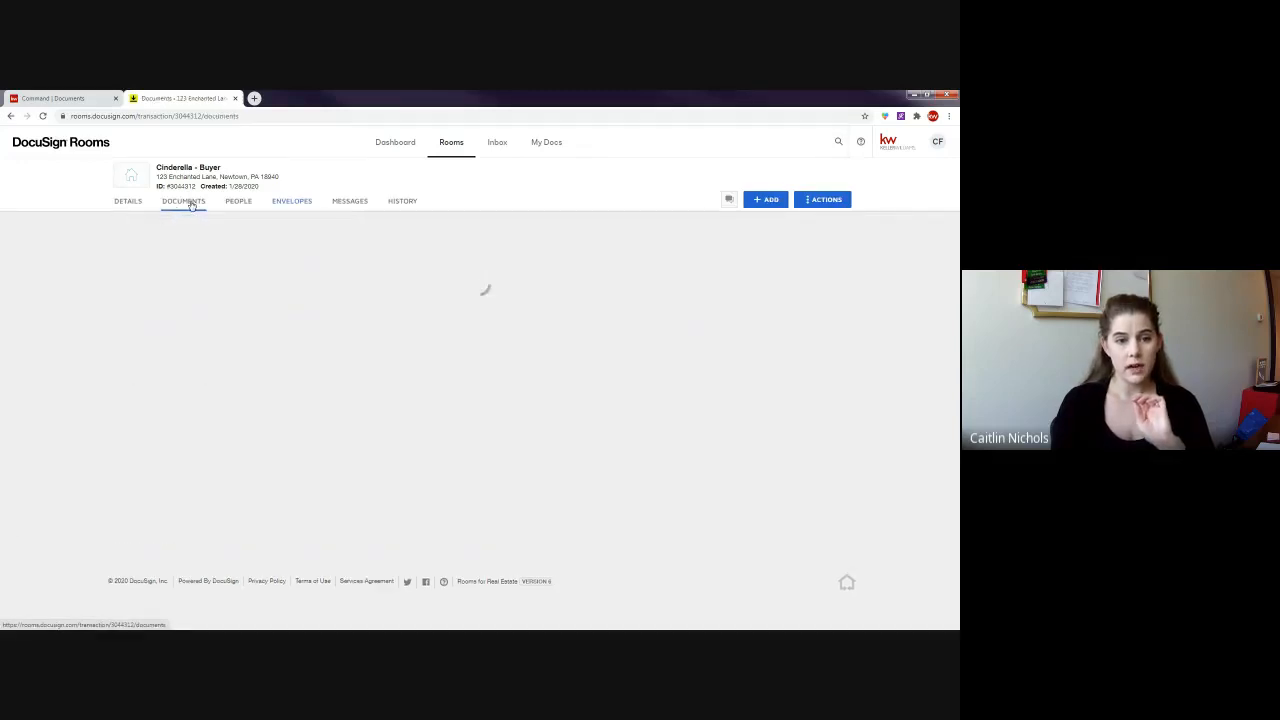
scroll(349, 560, down, 5)
click(349, 560)
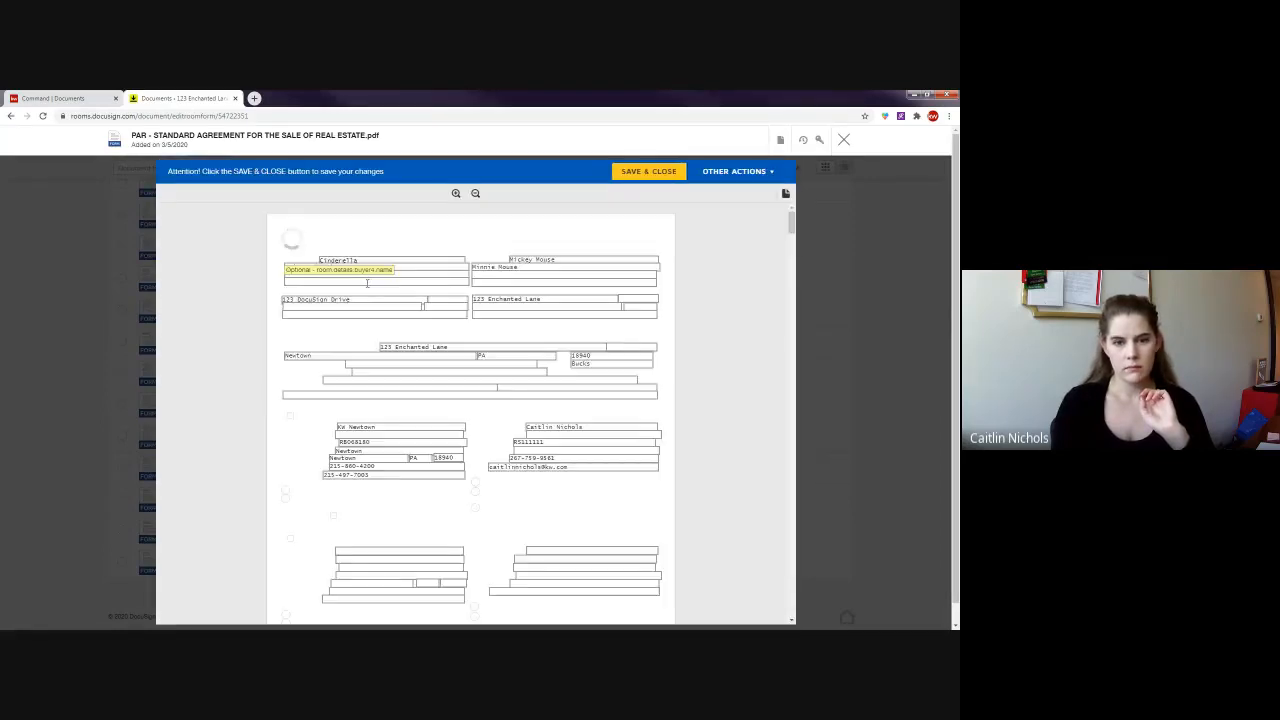
- Enter KW Newtown, Listing Agent and the company and state license numbers as seller's broker, then save
scroll(367, 283, down, 2)
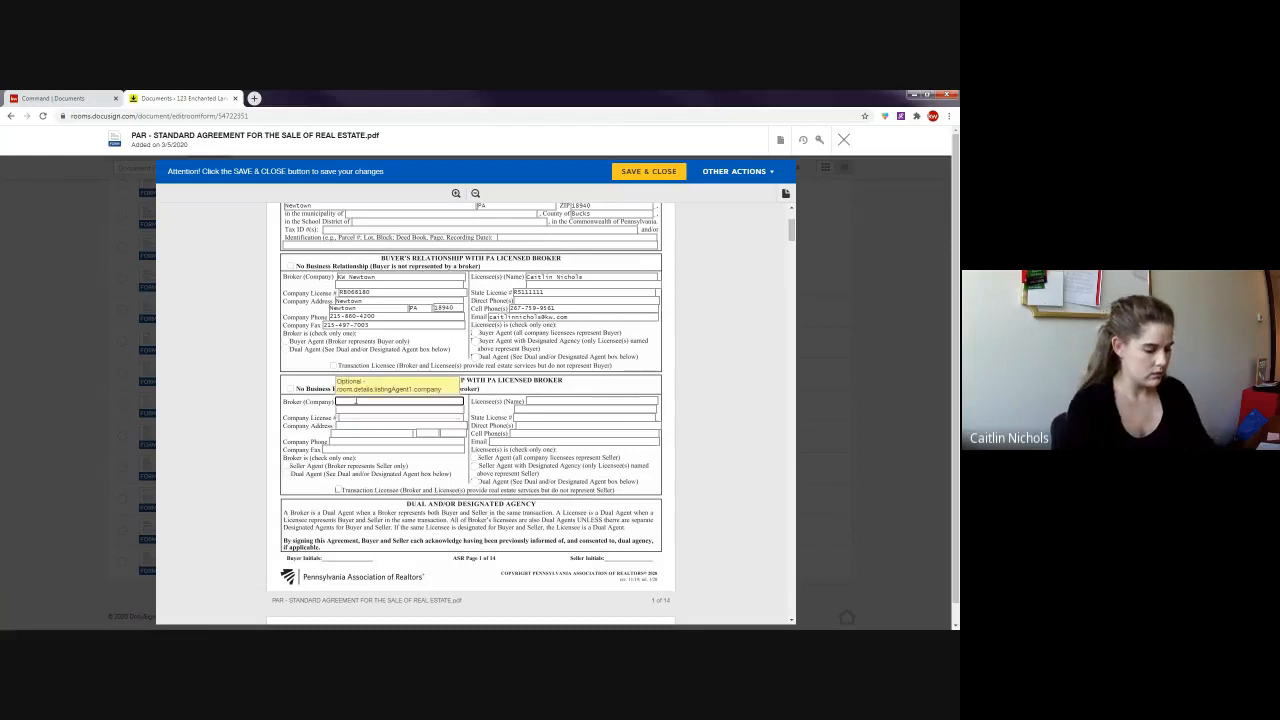
text(Kw N)
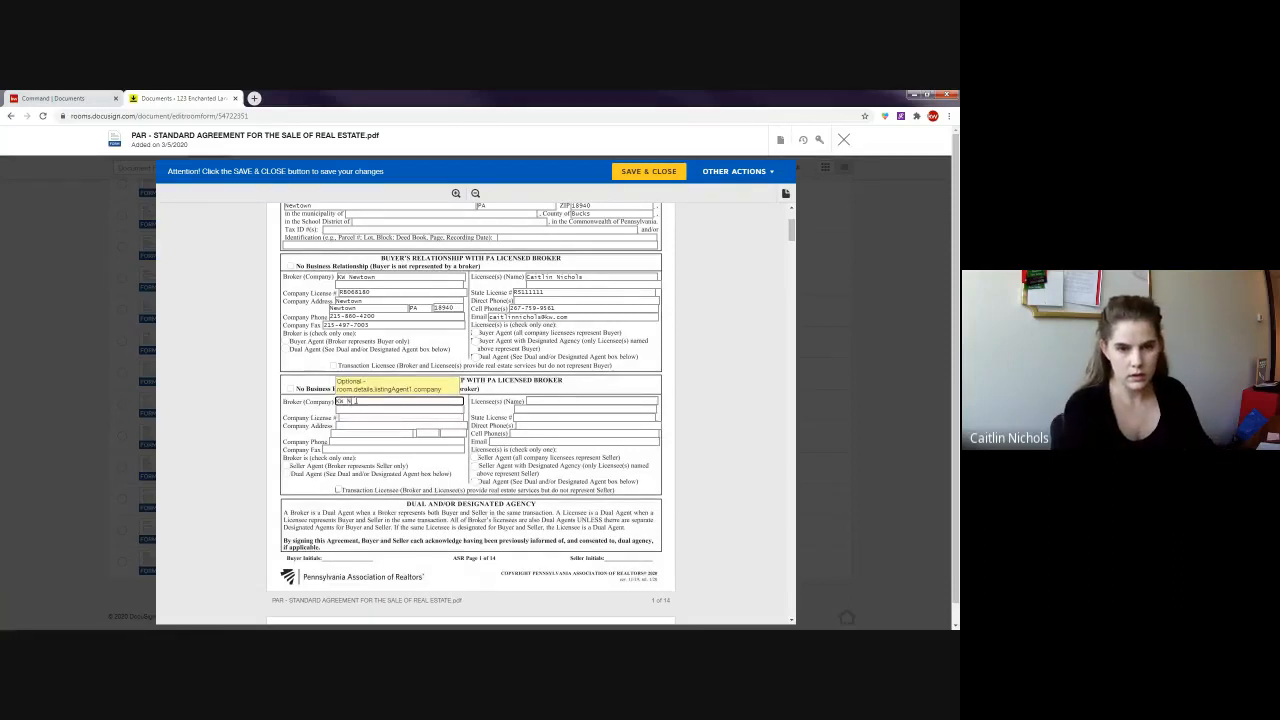
text(ewtown)
key(Tab)
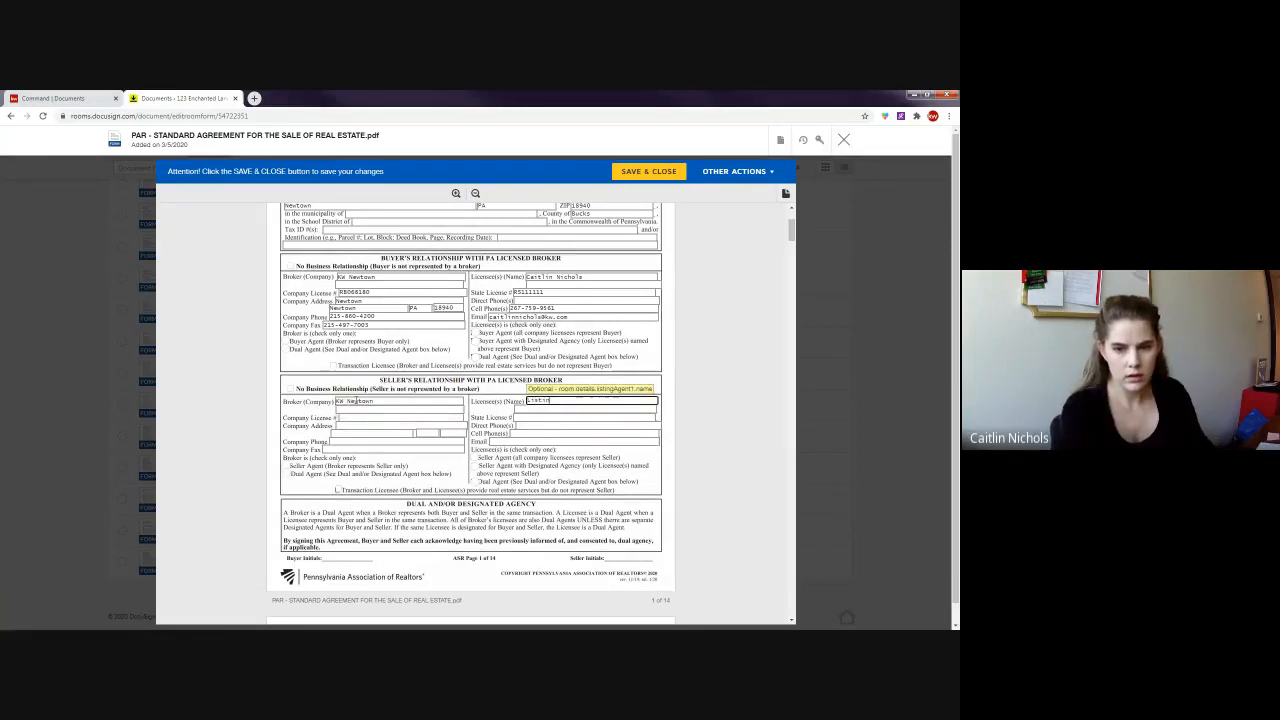
text(Listing Agent)
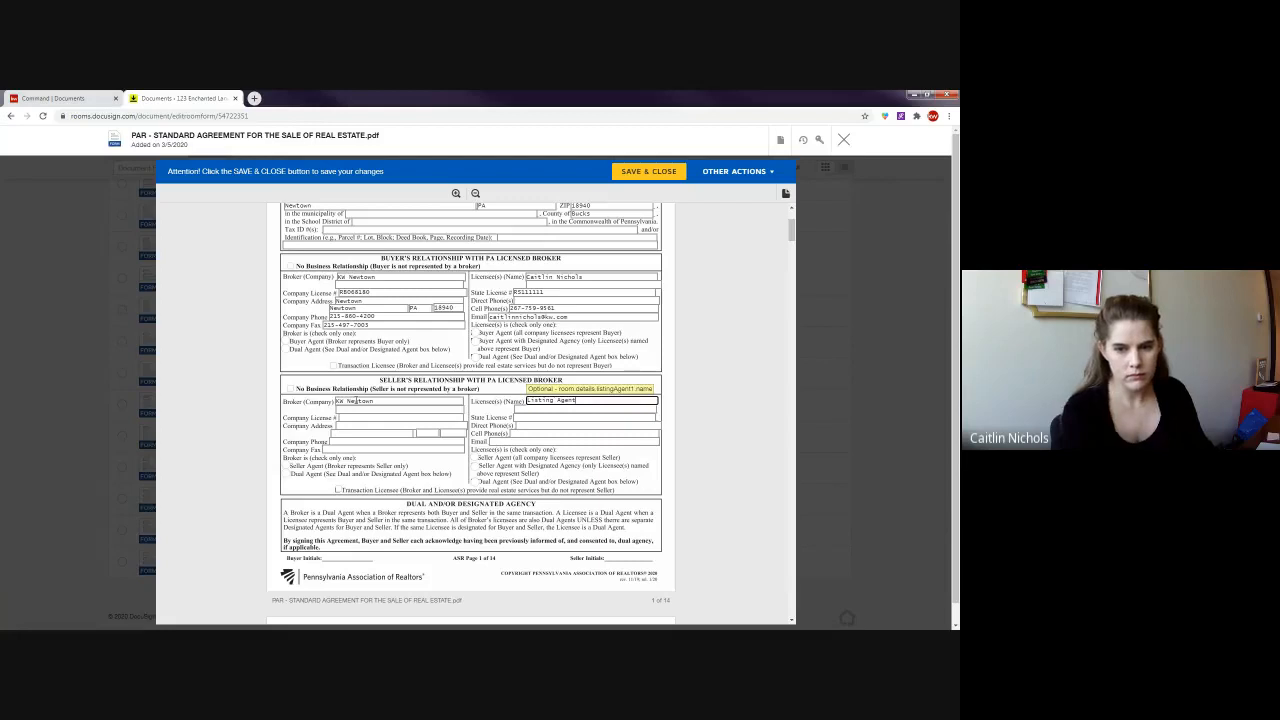
click(353, 417)
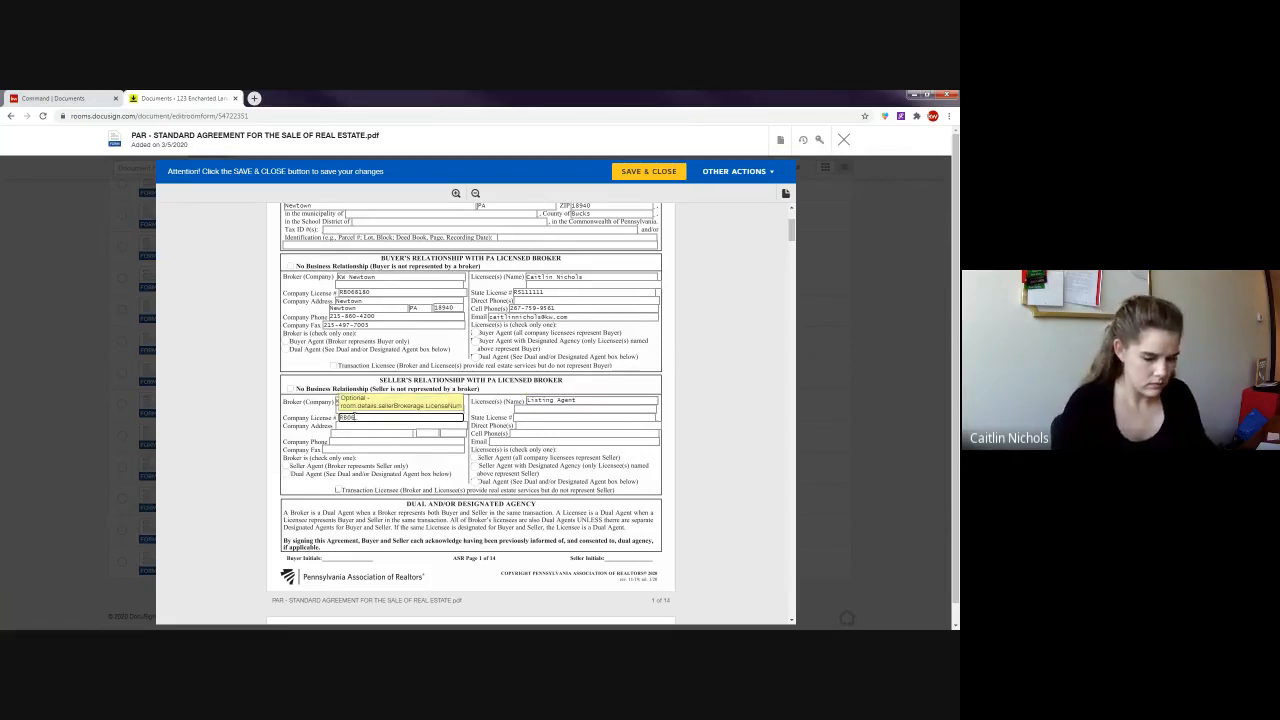
click(567, 419)
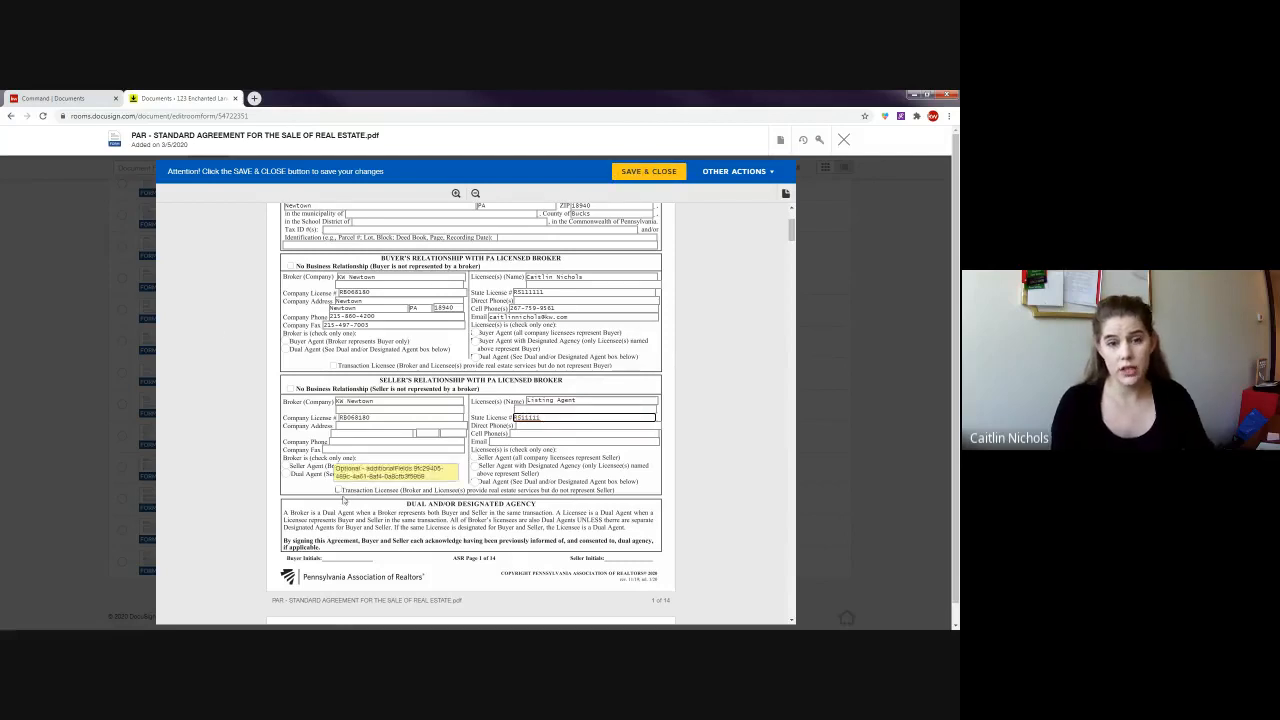
click(636, 176)
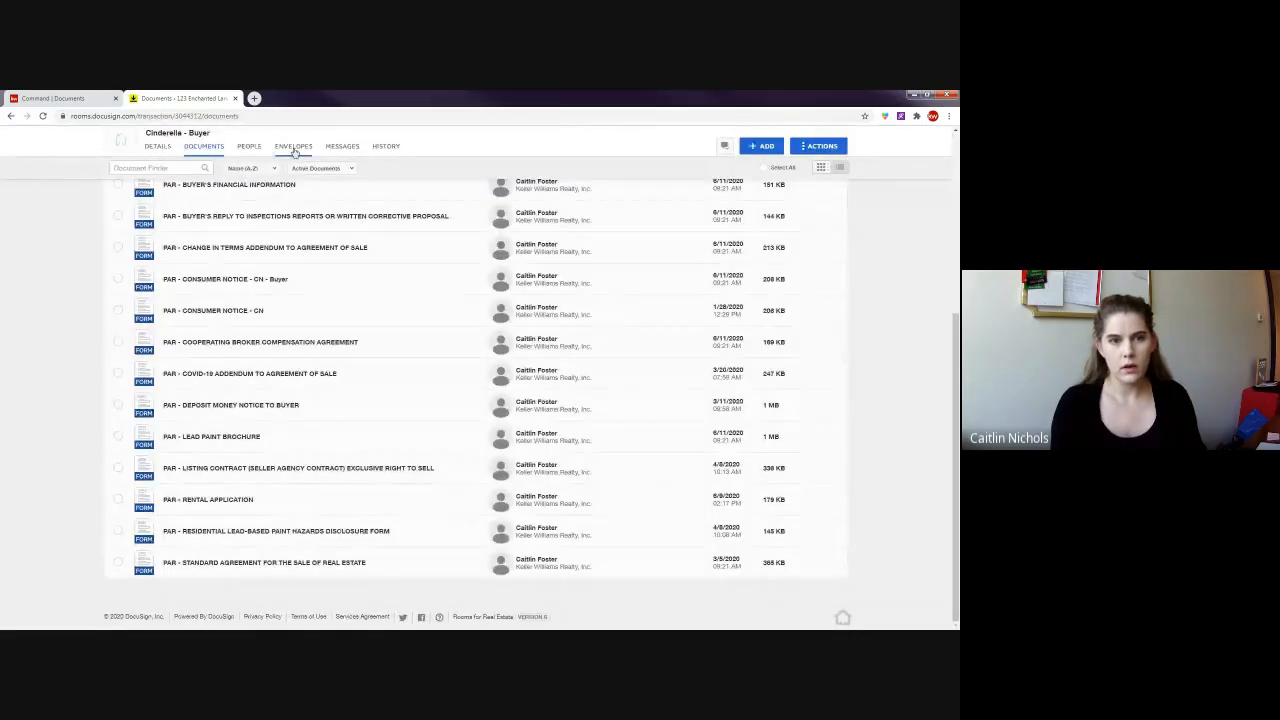
- Reopen the Offer for 123 Enchanted Lane draft from Envelopes and continue to field placement
click(296, 148)
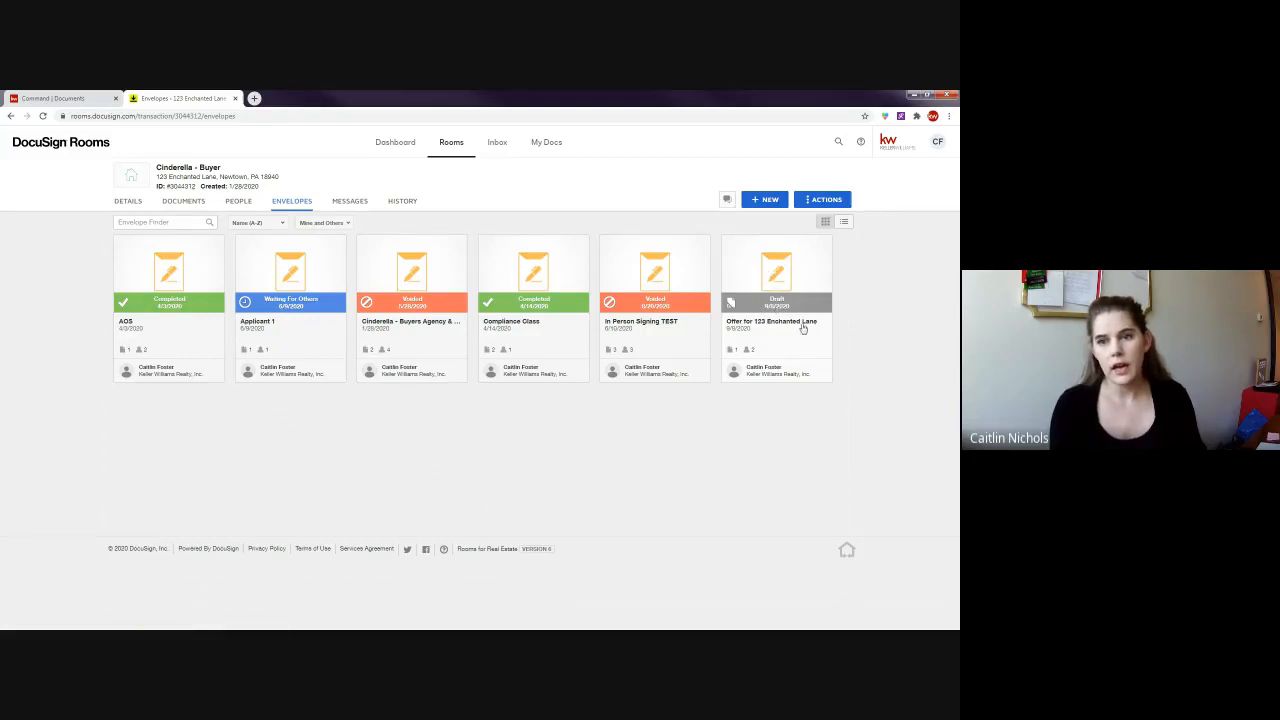
click(784, 279)
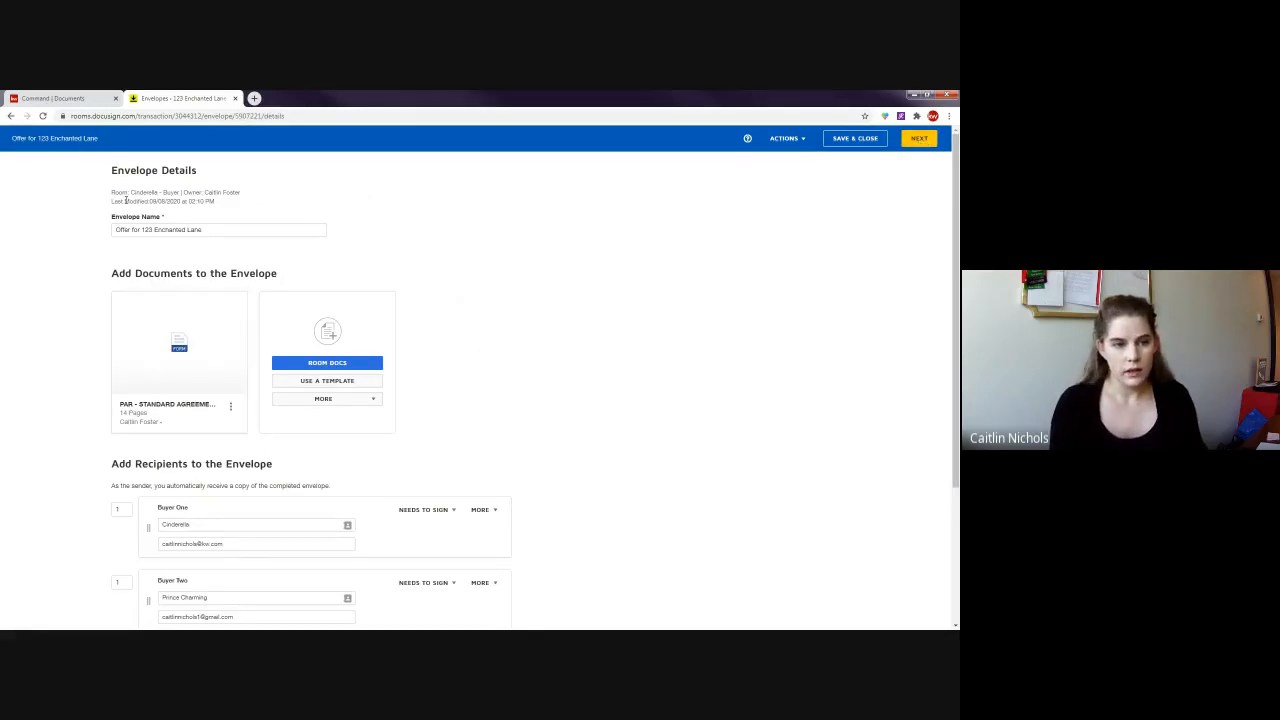
drag(224, 230, 133, 230)
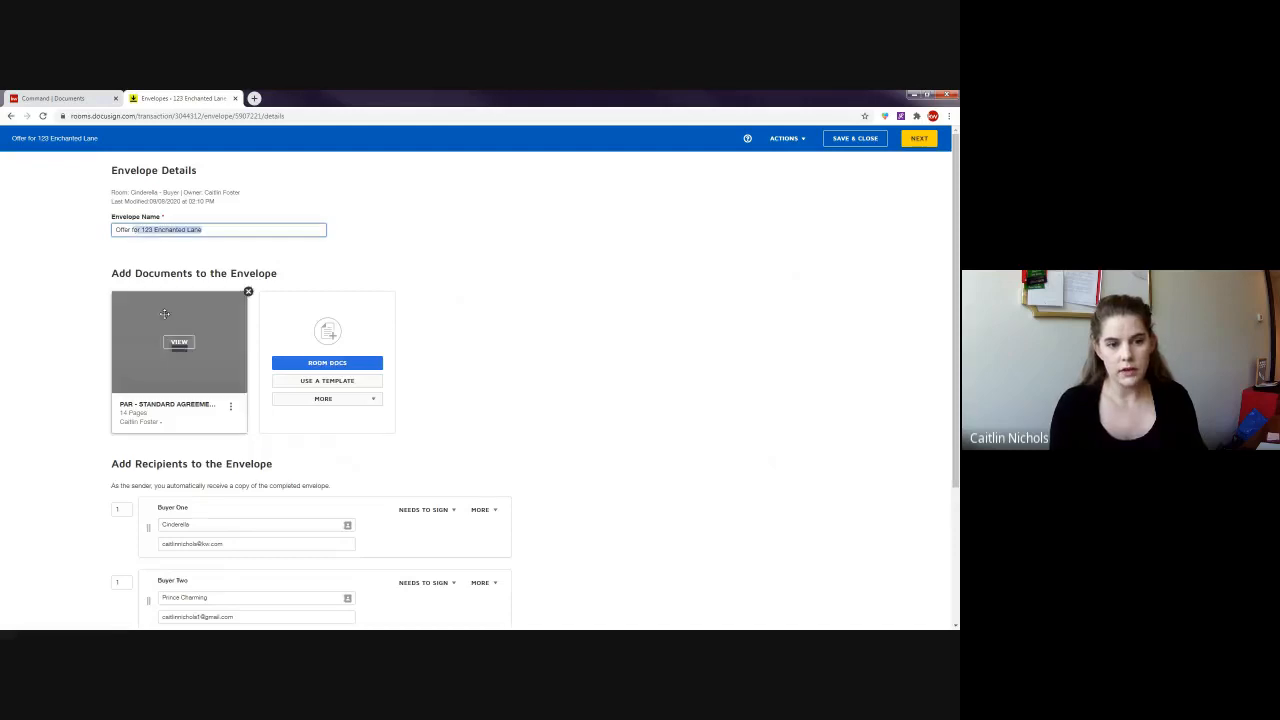
click(74, 363)
scroll(74, 363, down, 3)
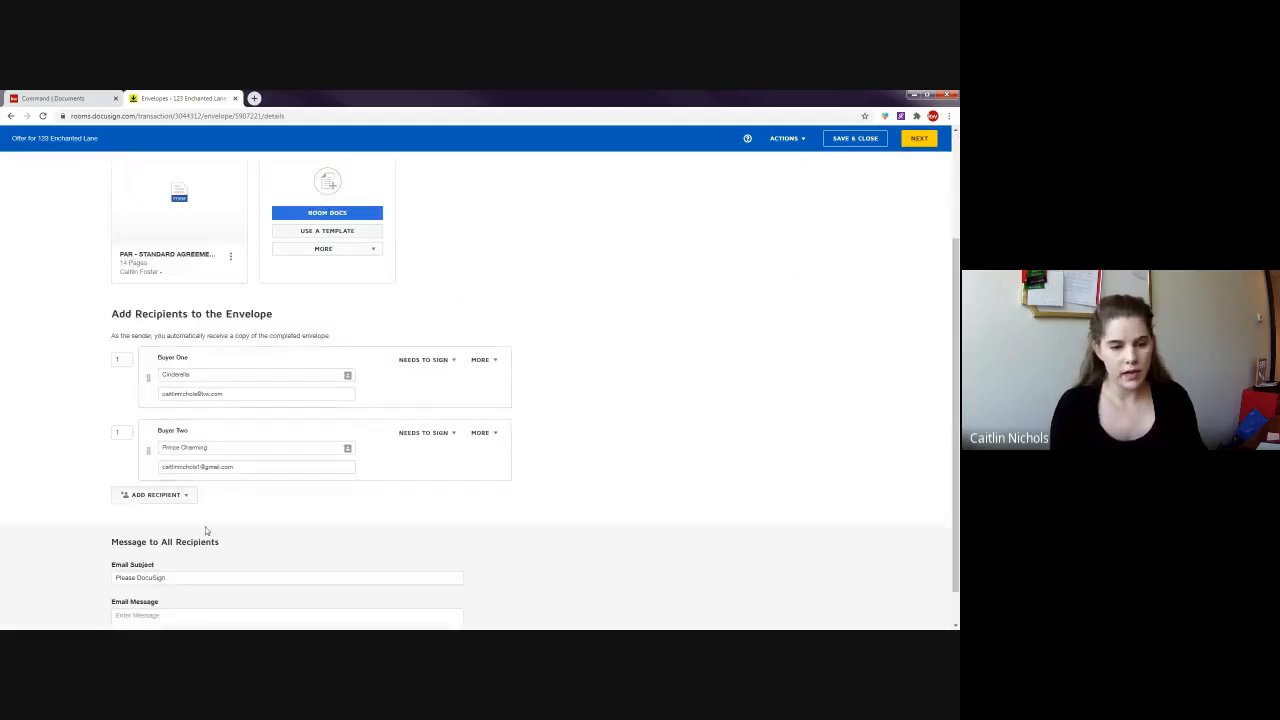
scroll(206, 531, down, 1)
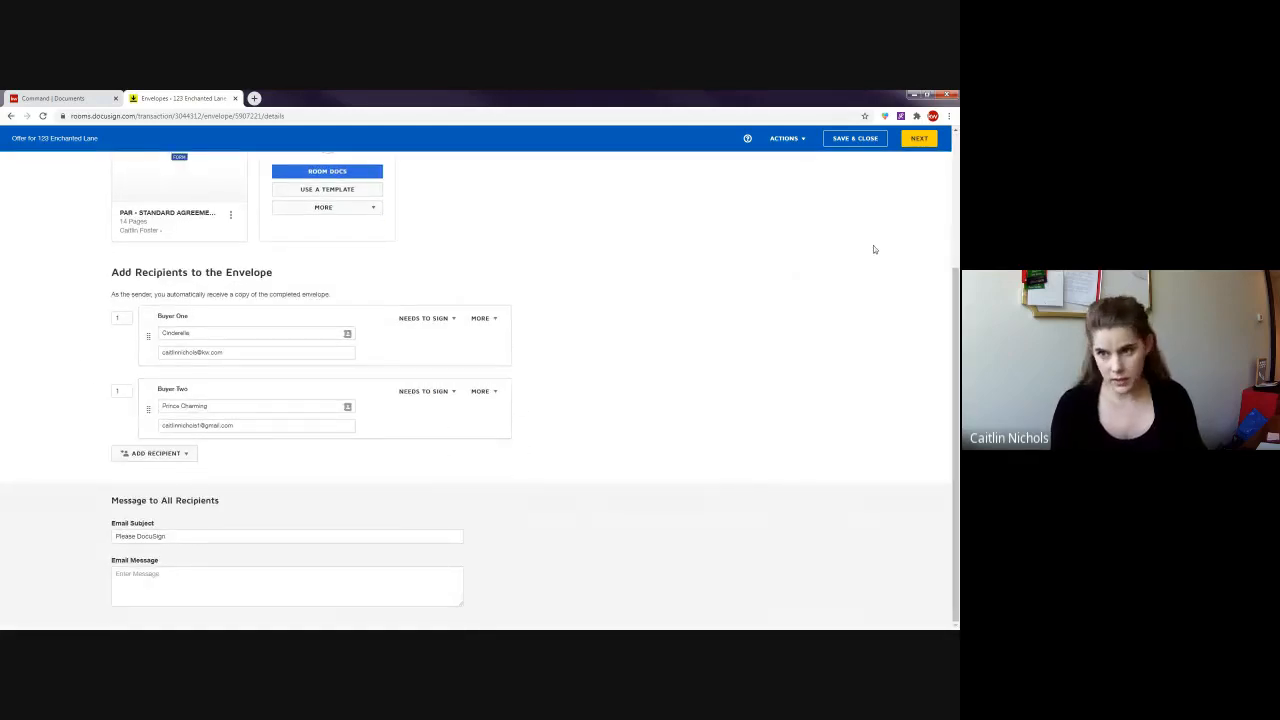
scroll(874, 249, up, 3)
click(926, 137)
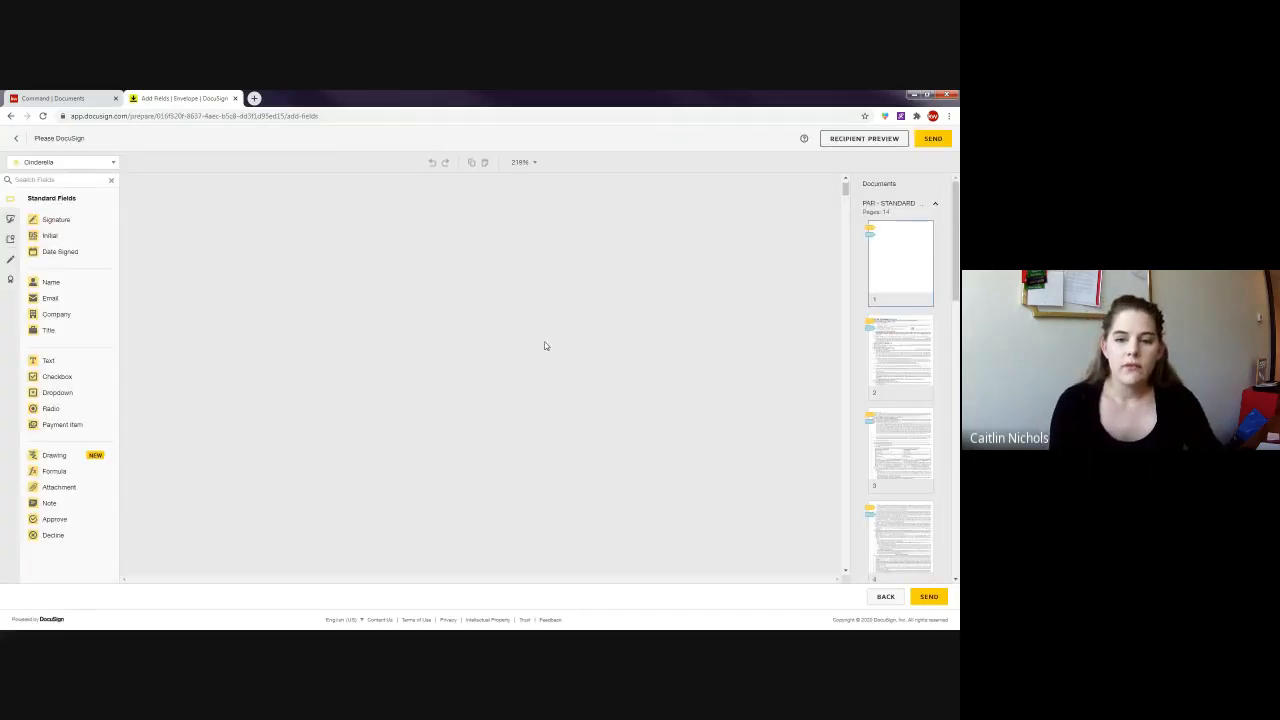
- Scroll to the seller's broker section and select the two buyer initial fields to review the updated entries
scroll(566, 401, down, 5)
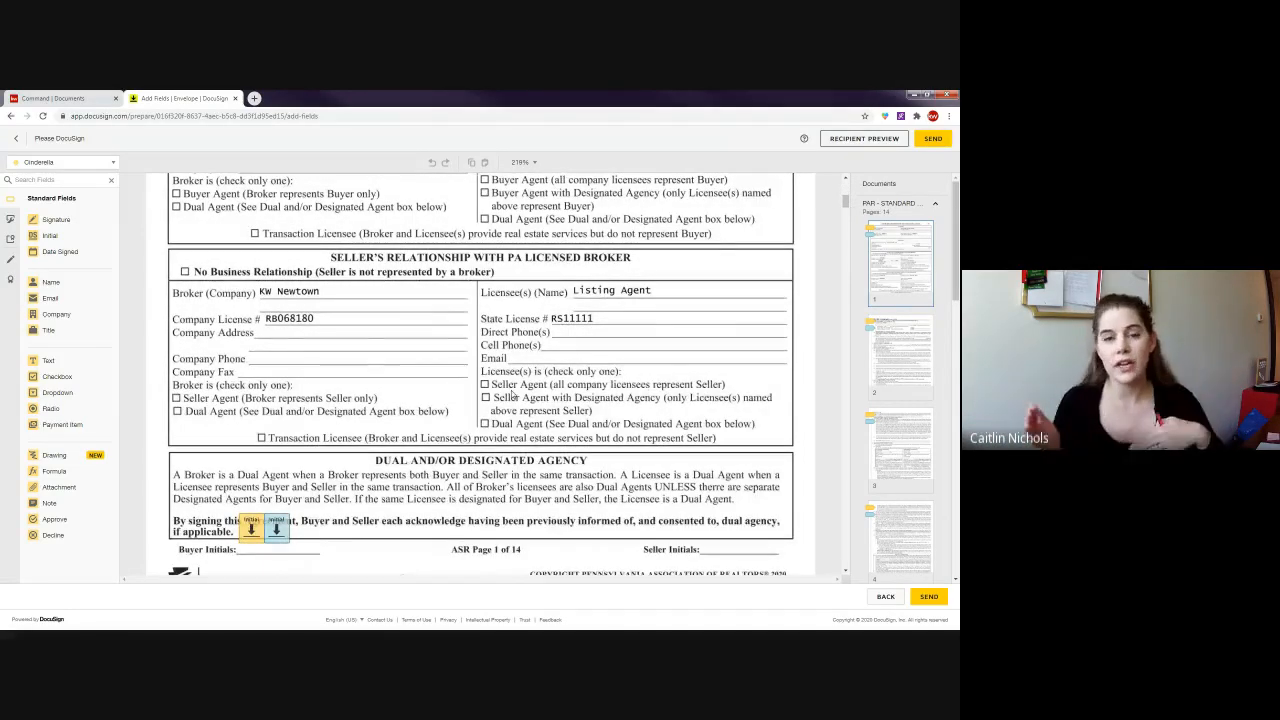
drag(222, 470, 306, 554)
click(420, 459)
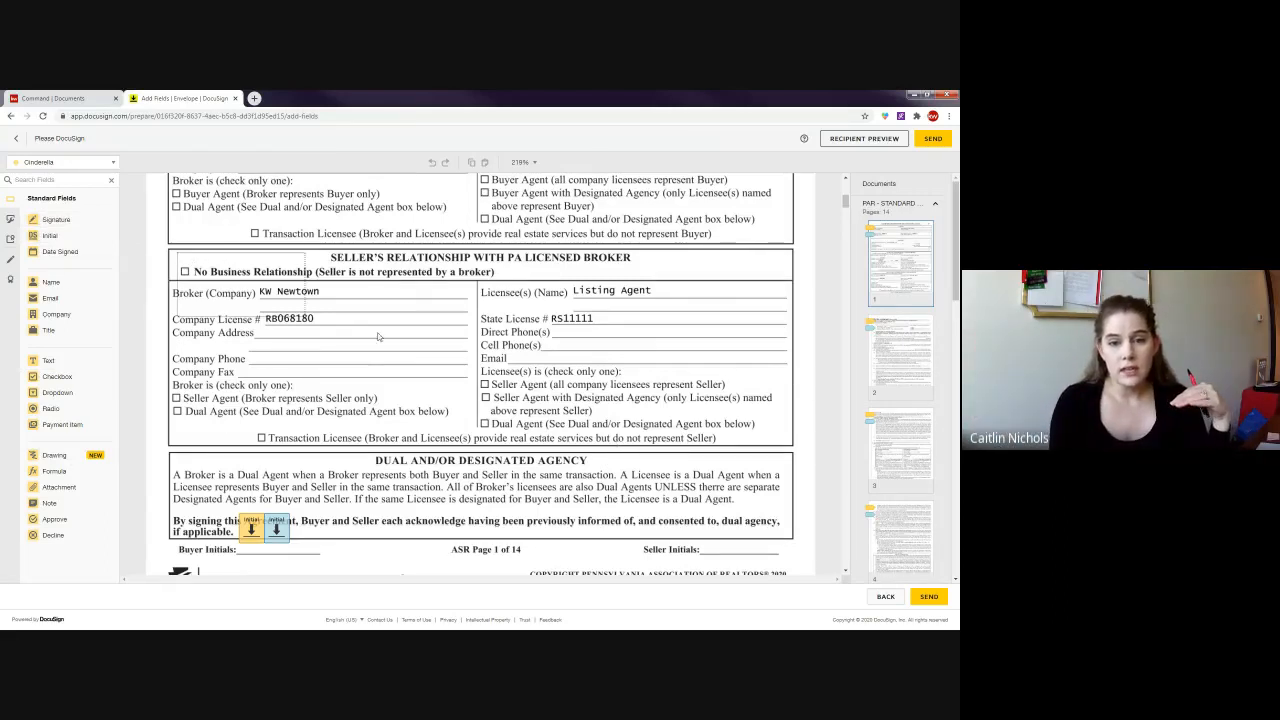
drag(378, 337, 758, 426)
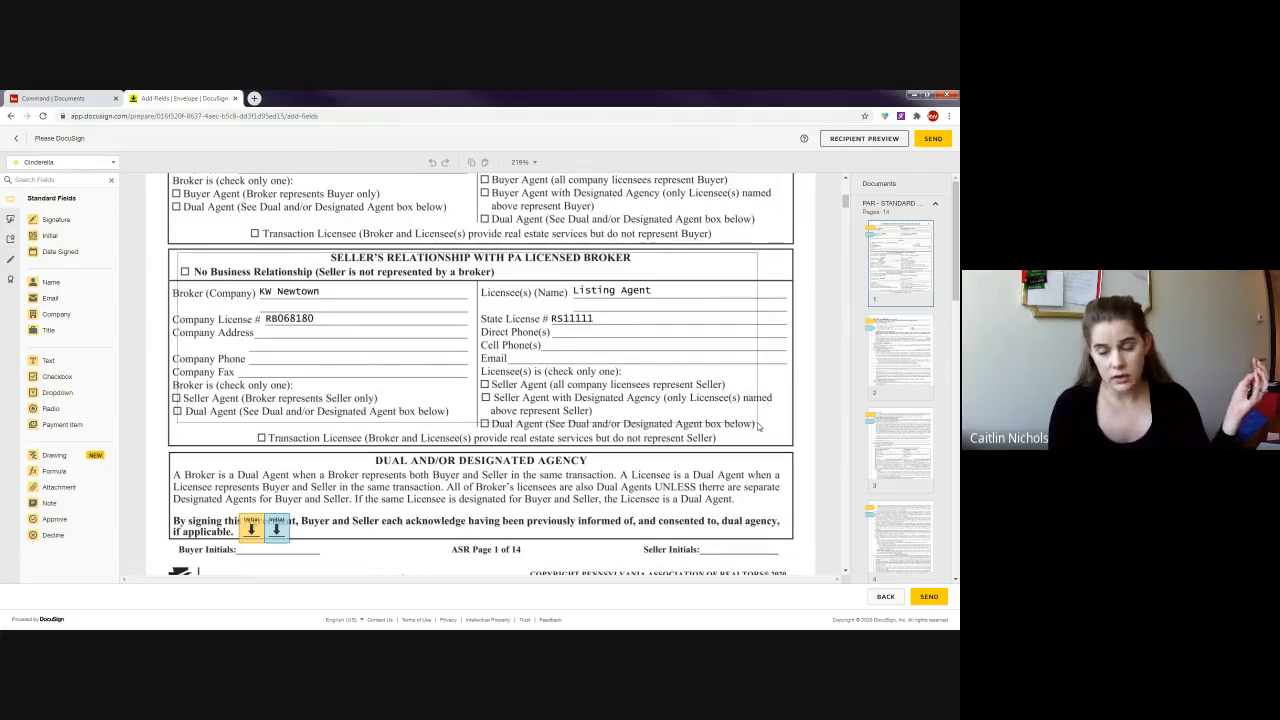
drag(758, 425, 759, 426)
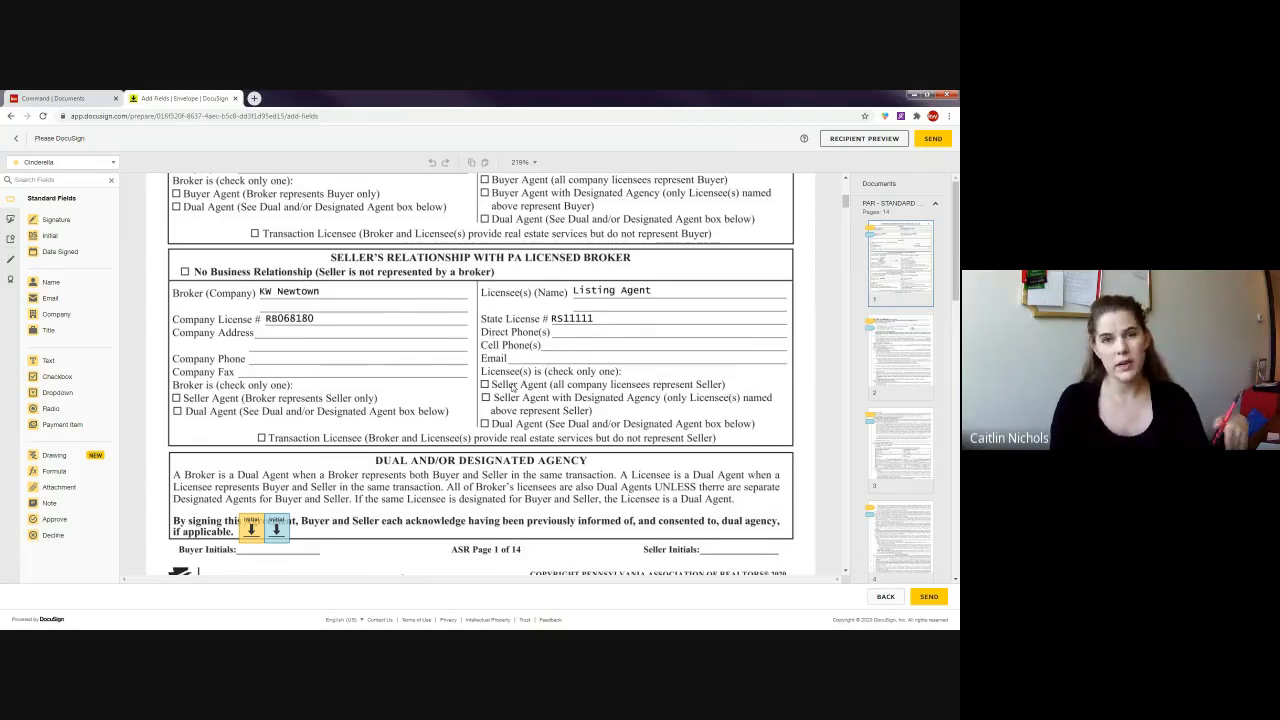
- Scroll through the agreement's opening pages, then jump to page 13 via its thumbnail
scroll(521, 349, down, 1)
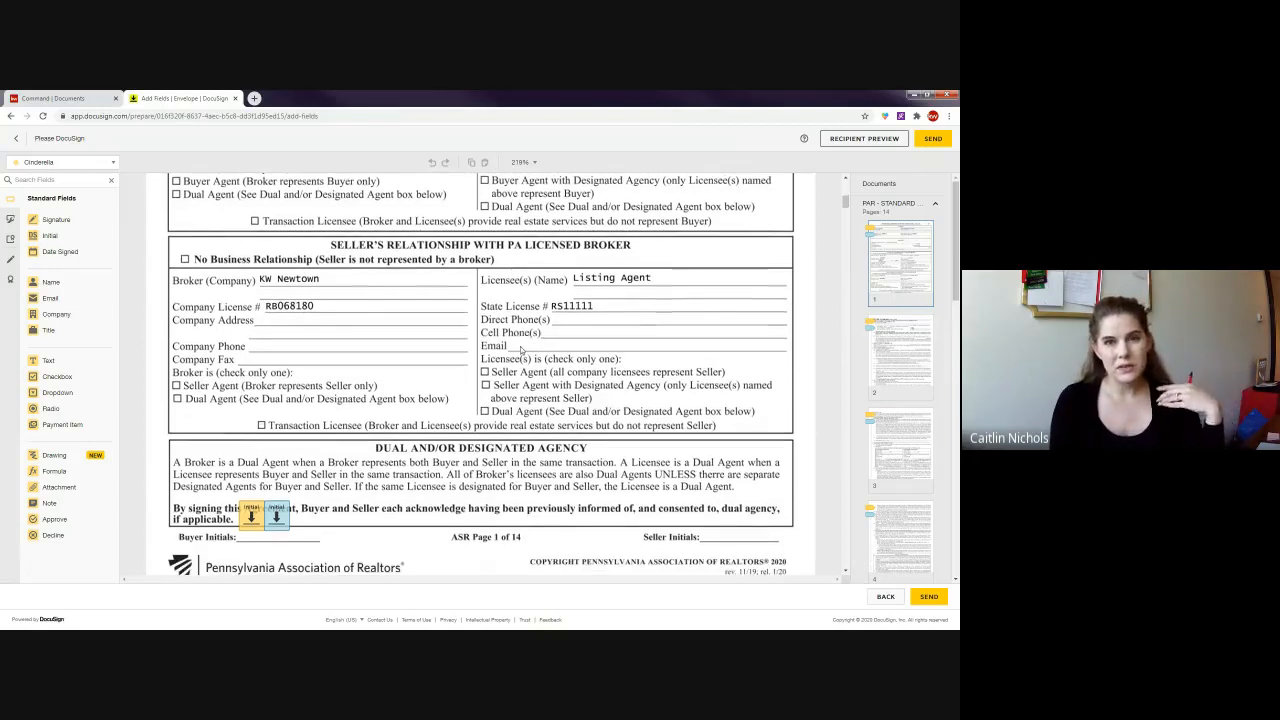
scroll(470, 345, down, 2)
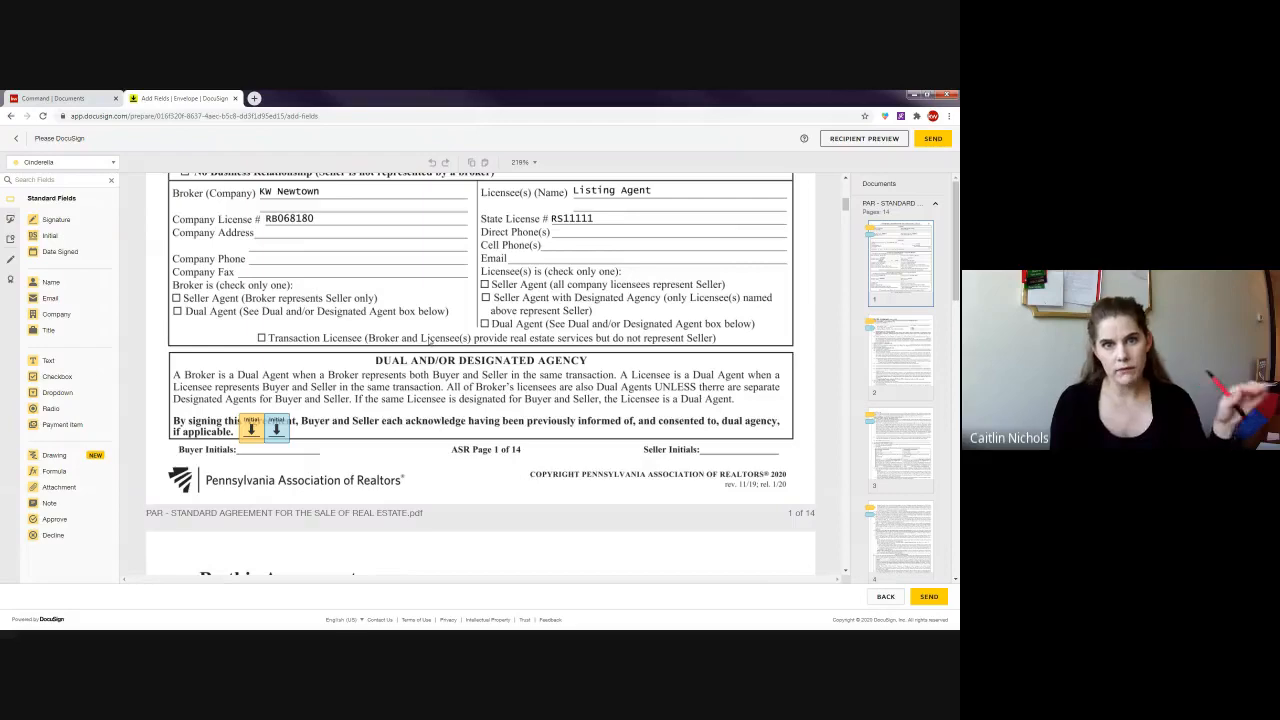
scroll(590, 363, down, 1)
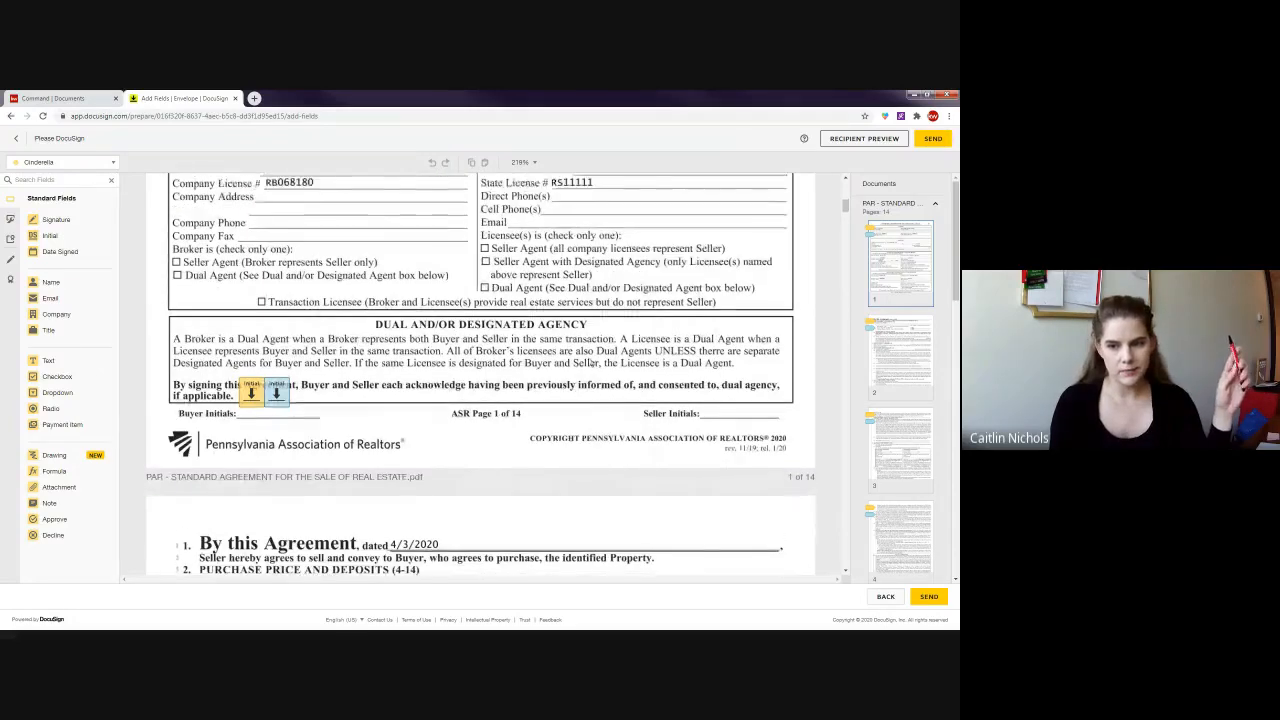
scroll(590, 363, up, 5)
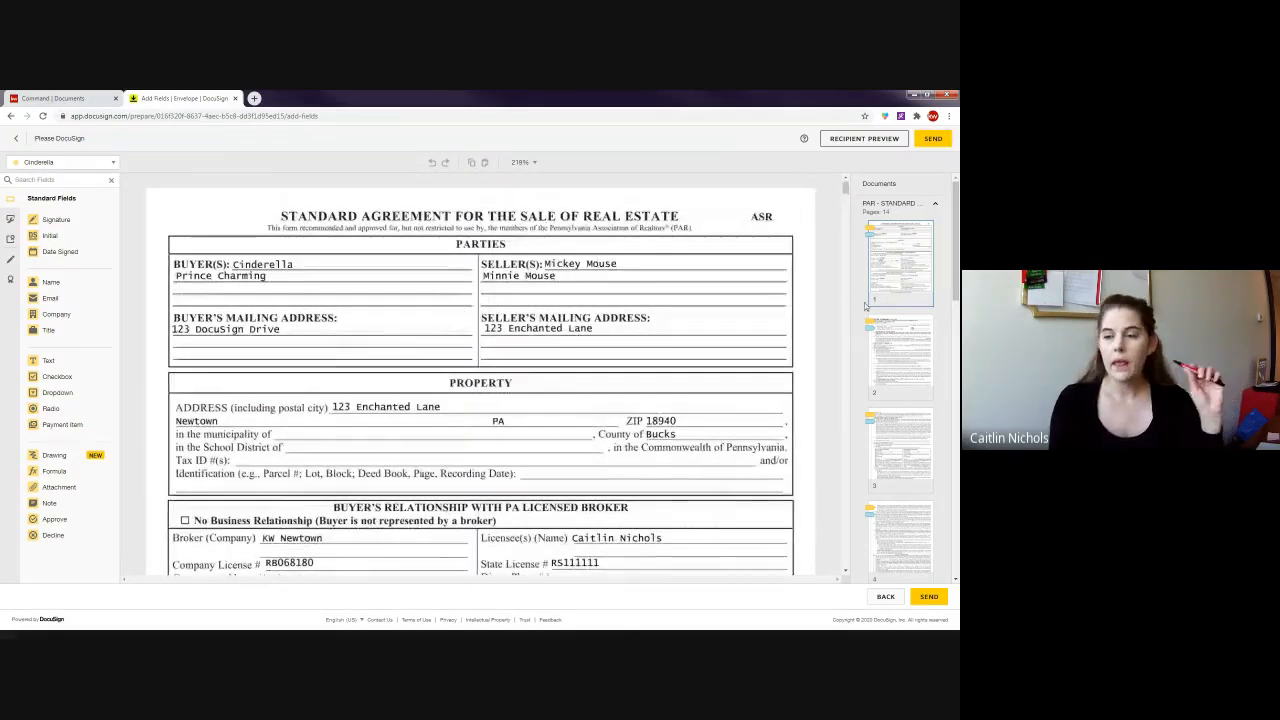
scroll(482, 289, down, 2)
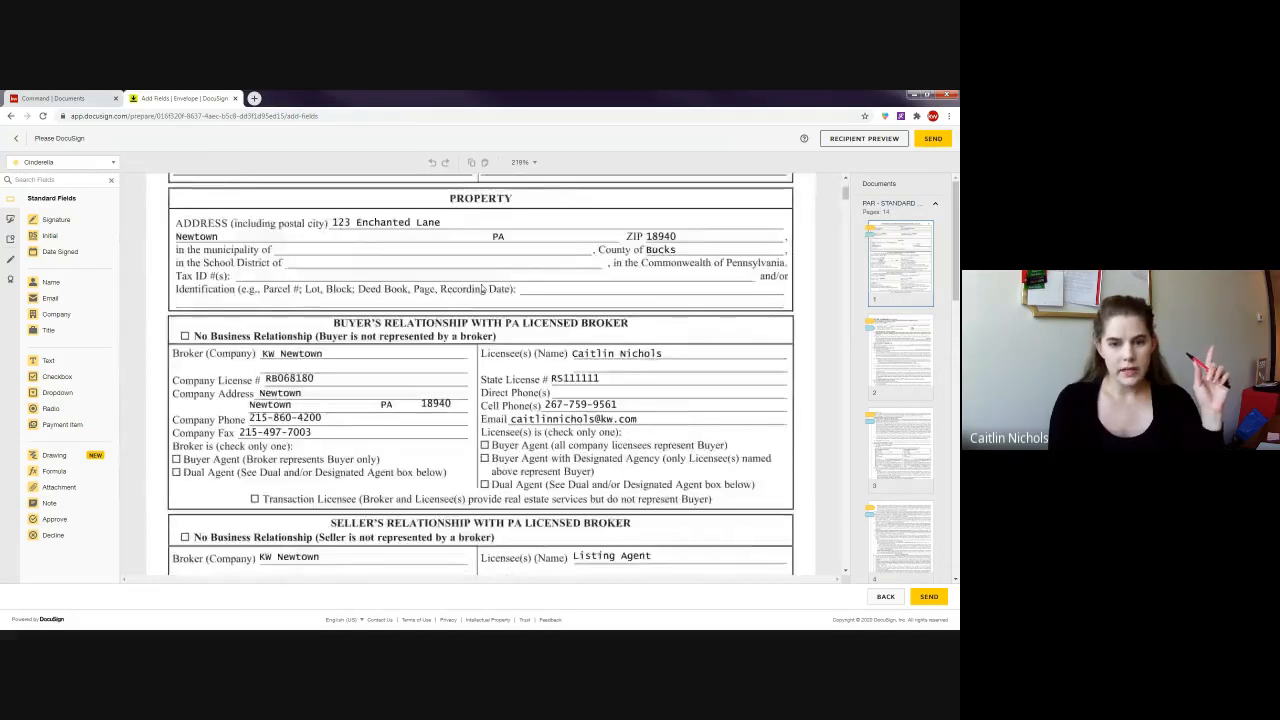
scroll(482, 289, down, 4)
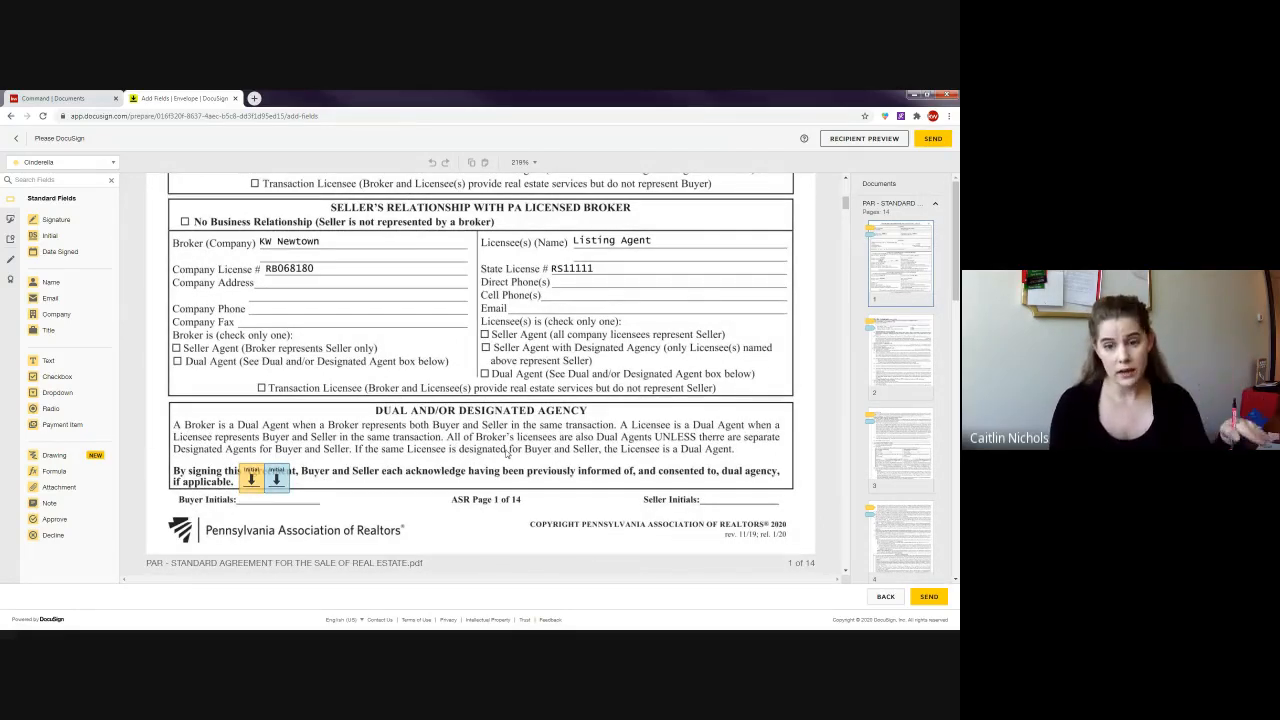
scroll(507, 452, down, 5)
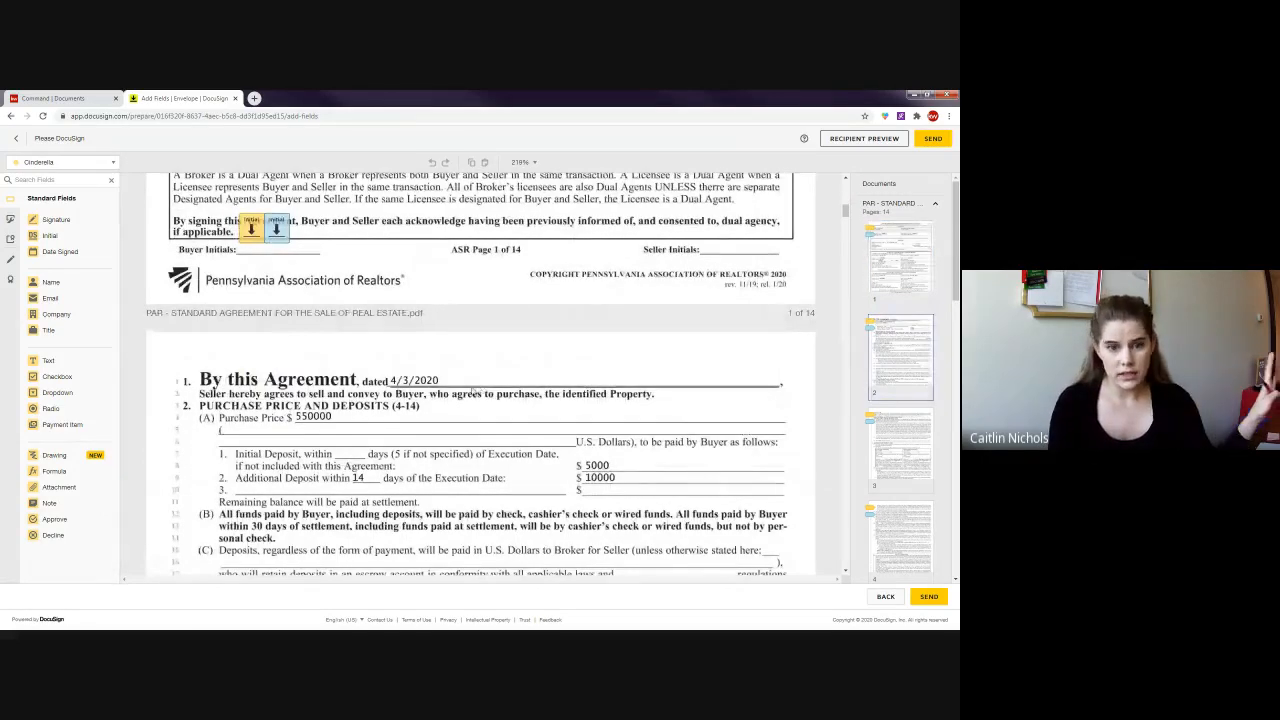
scroll(470, 380, down, 5)
scroll(463, 360, down, 15)
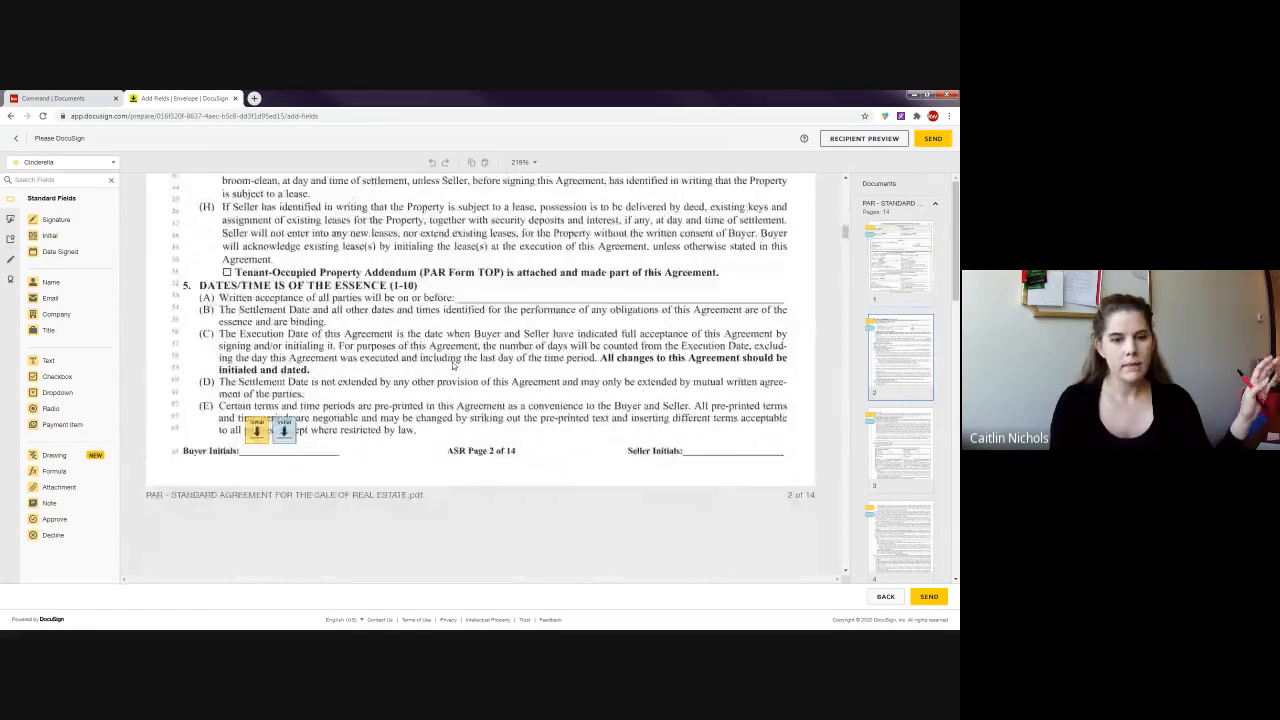
scroll(431, 326, down, 17)
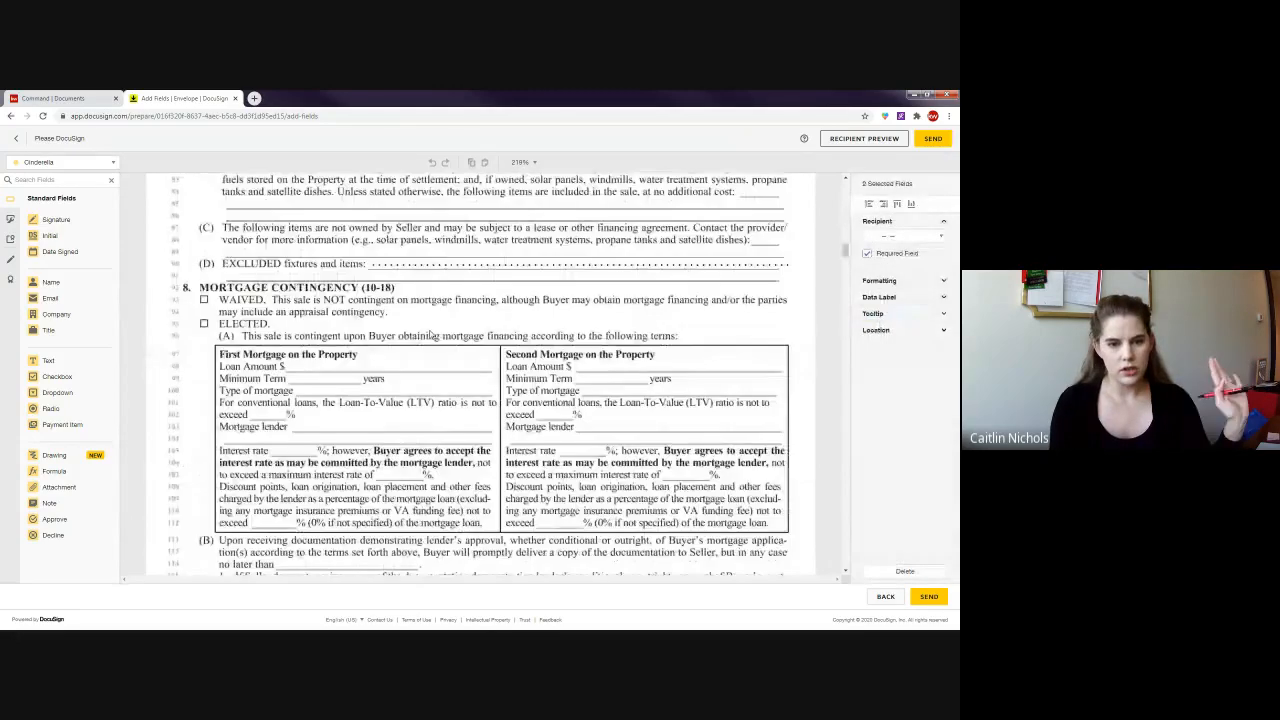
scroll(453, 389, down, 2)
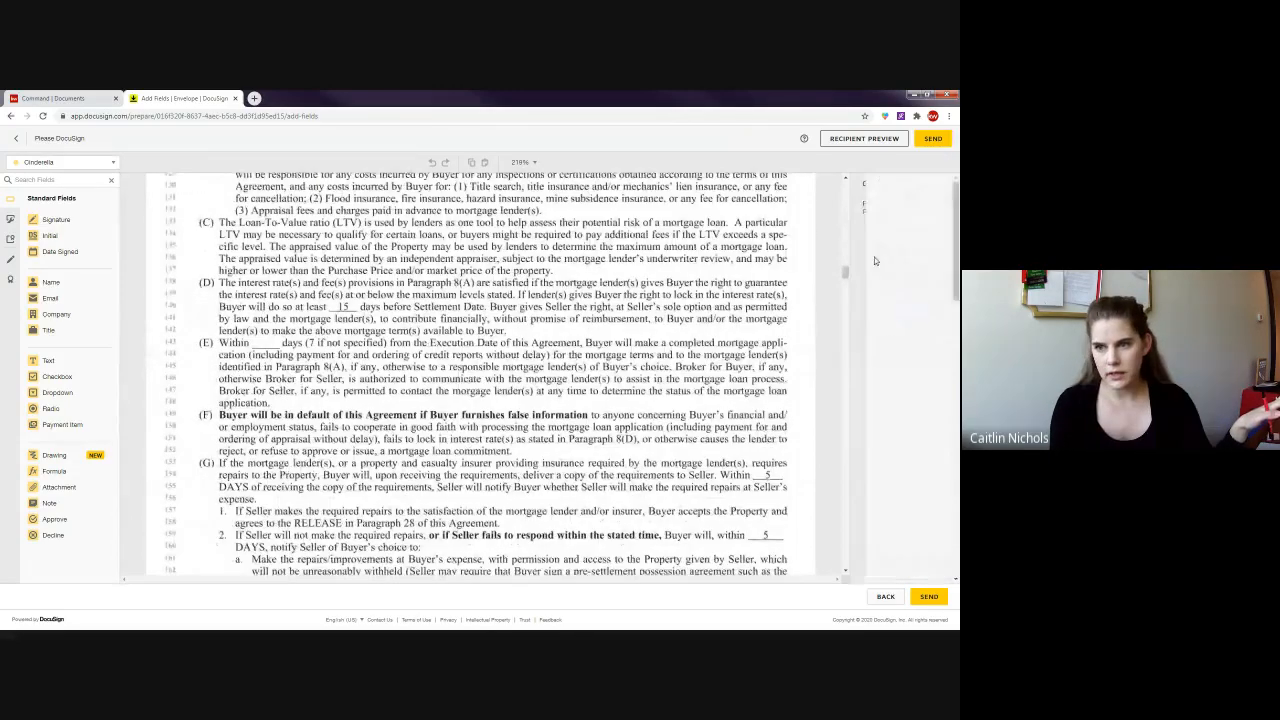
scroll(922, 350, down, 9)
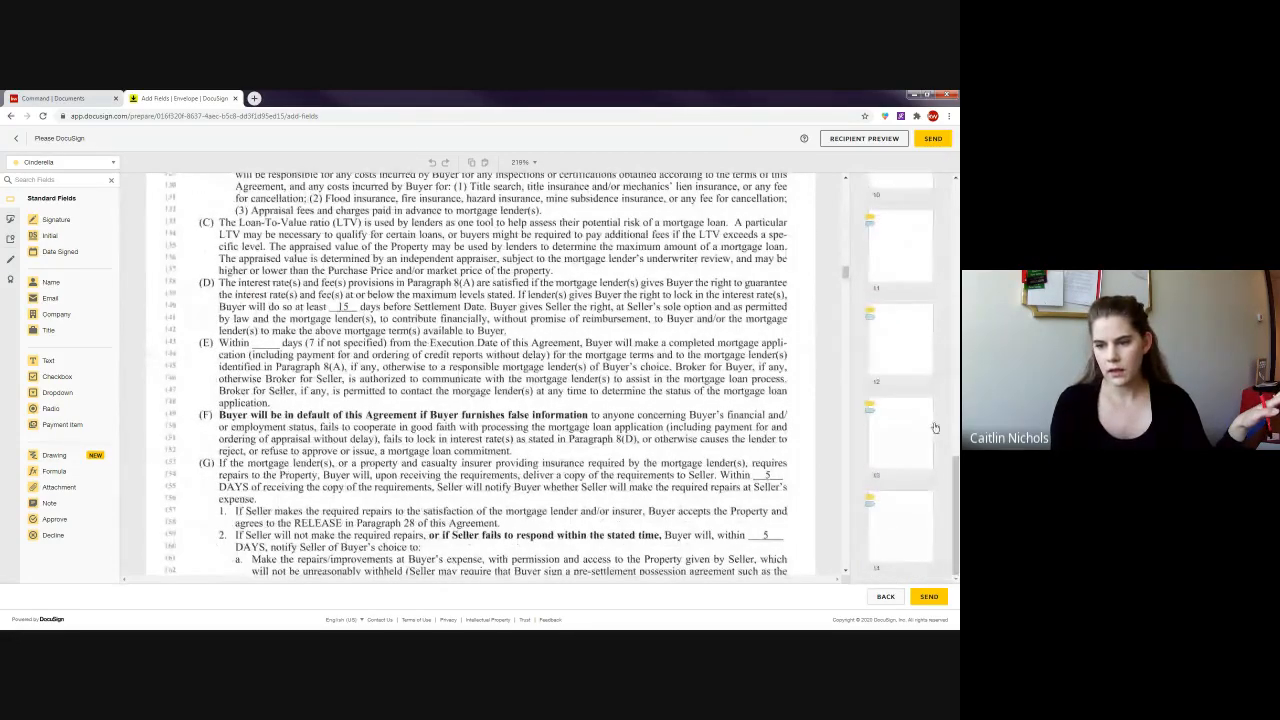
click(891, 437)
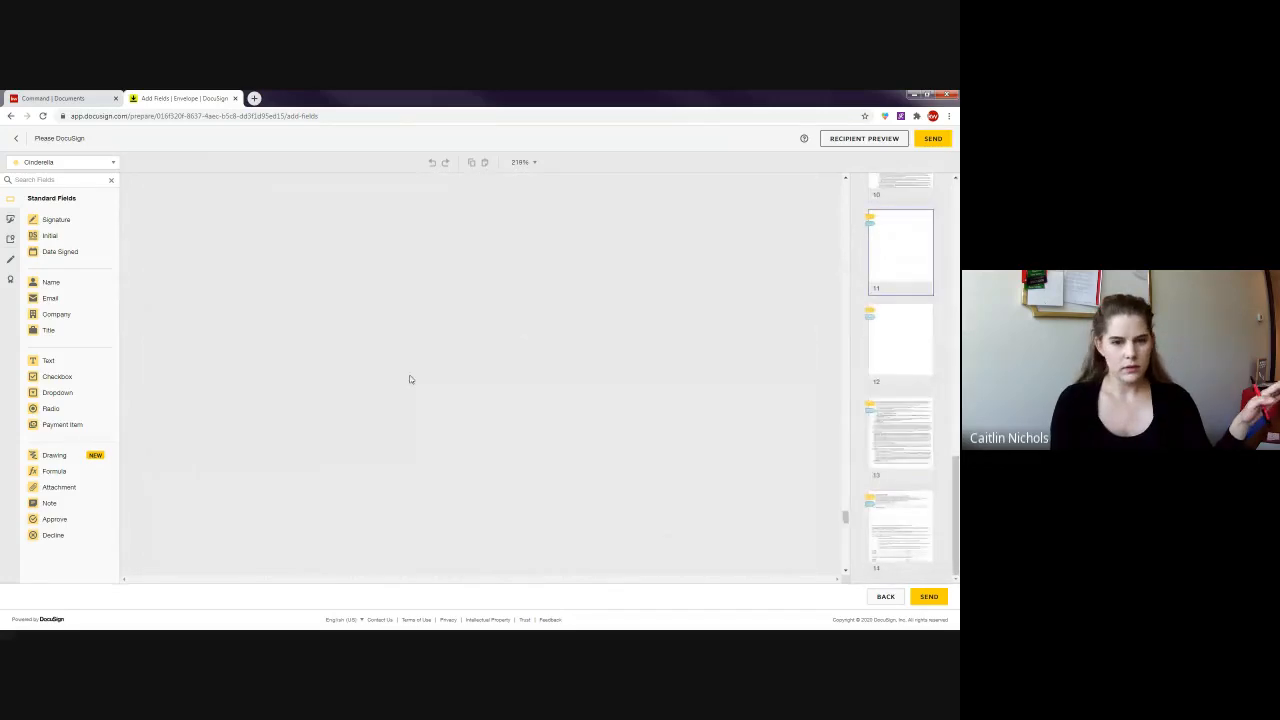
- Select and deselect the page 14 buyer signature block fields, then jump to page 8
scroll(383, 361, down, 15)
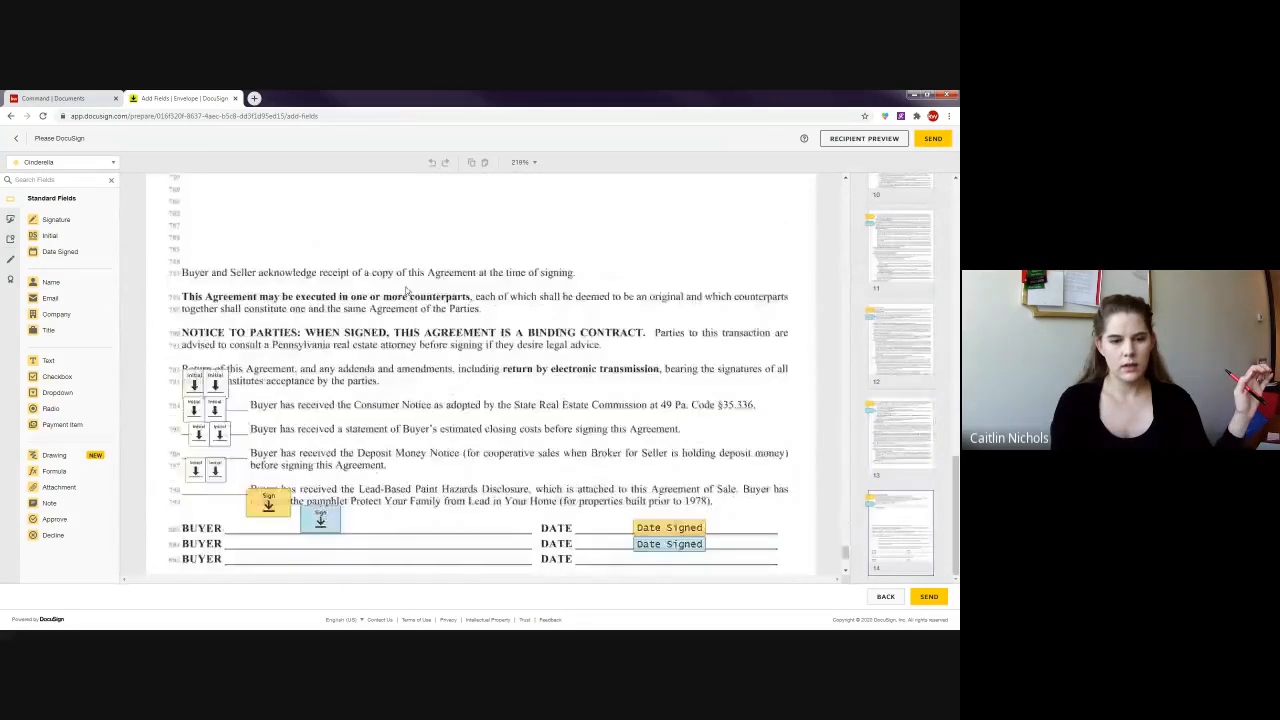
drag(703, 501, 706, 500)
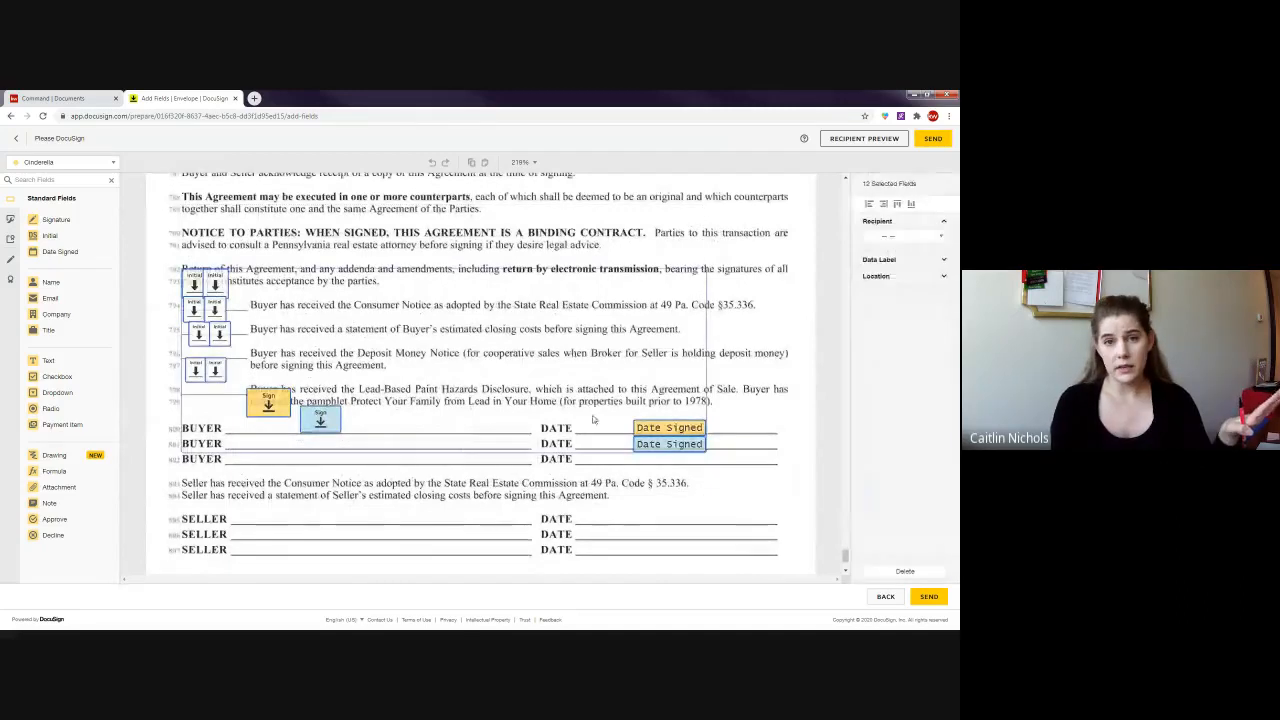
click(554, 325)
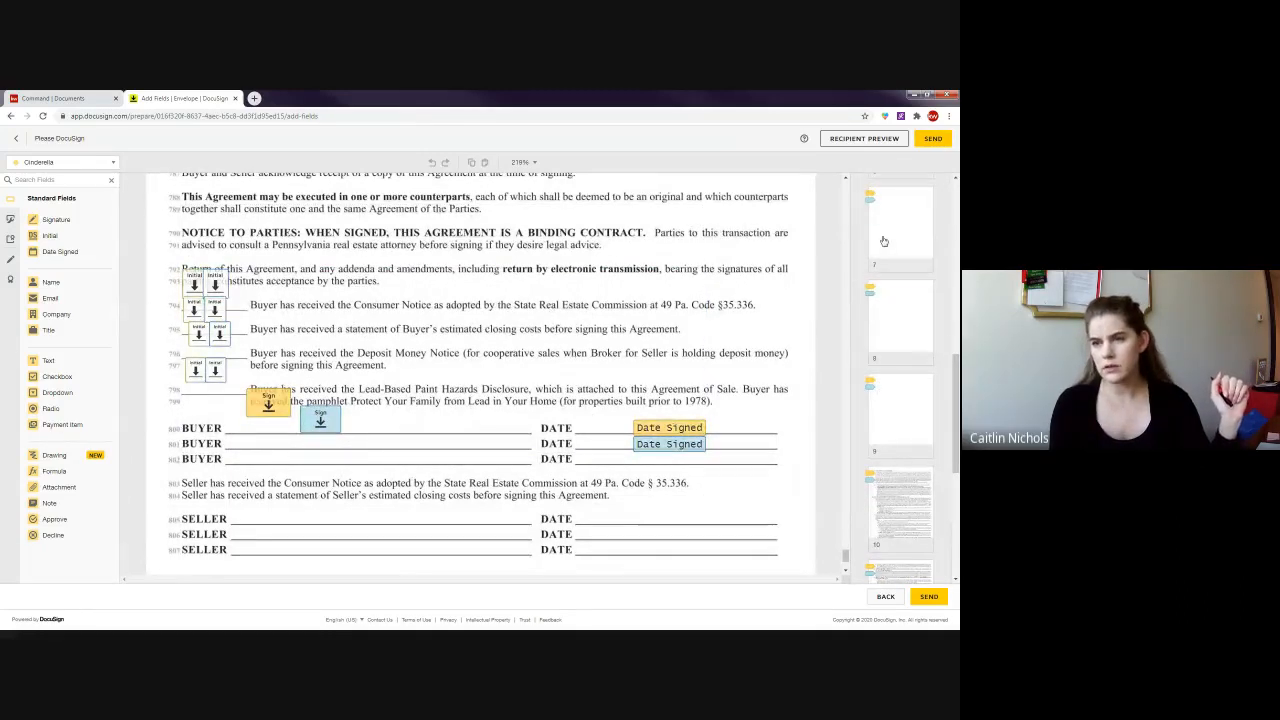
click(914, 308)
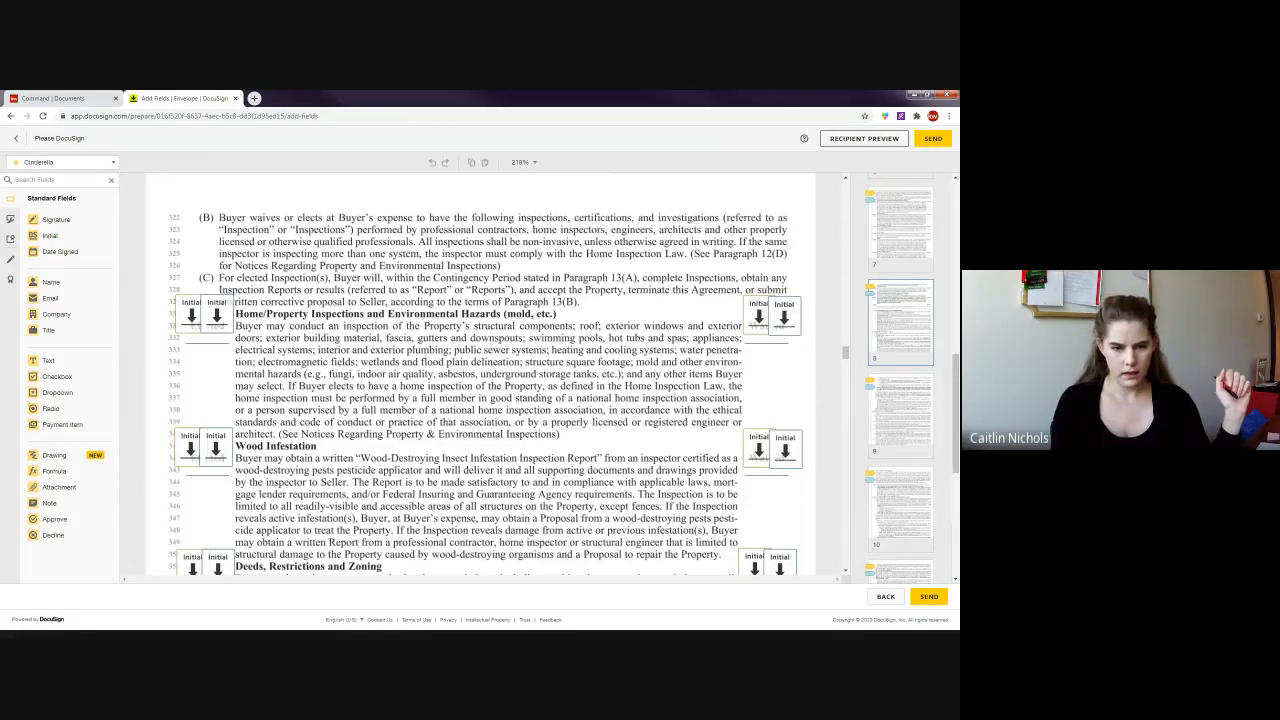
scroll(442, 337, up, 3)
scroll(442, 337, down, 3)
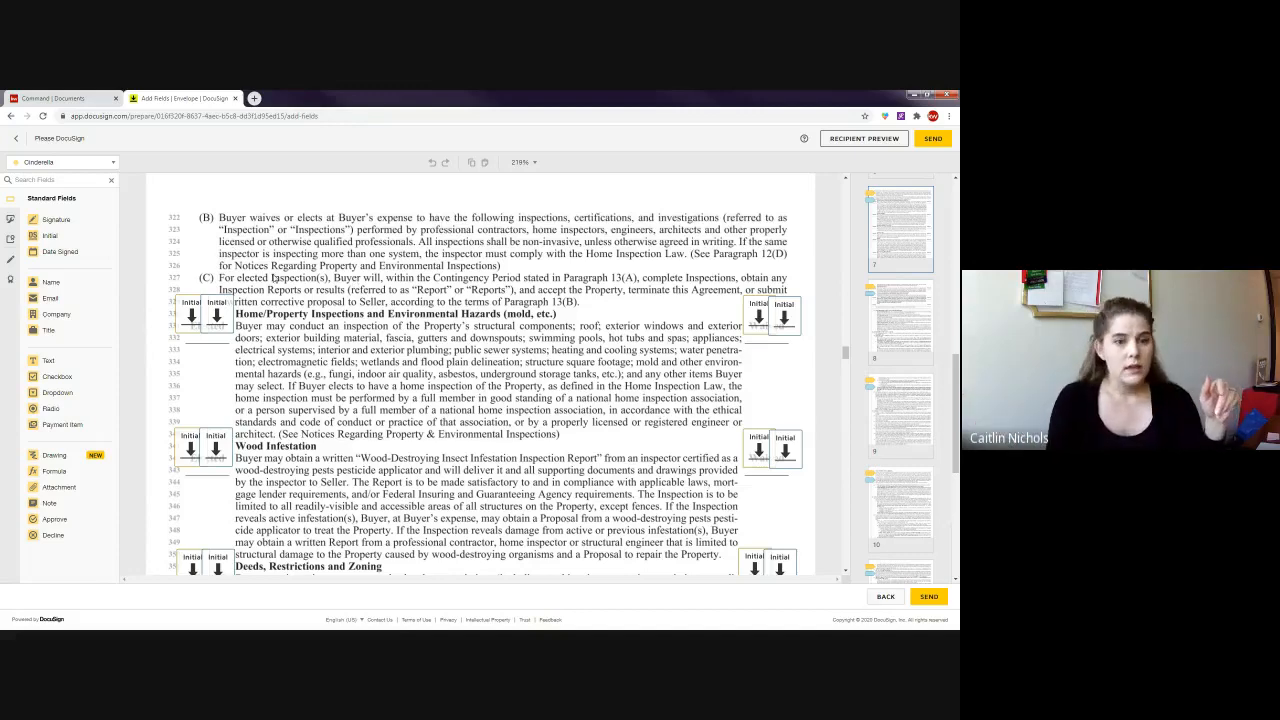
scroll(274, 279, down, 1)
scroll(274, 279, up, 3)
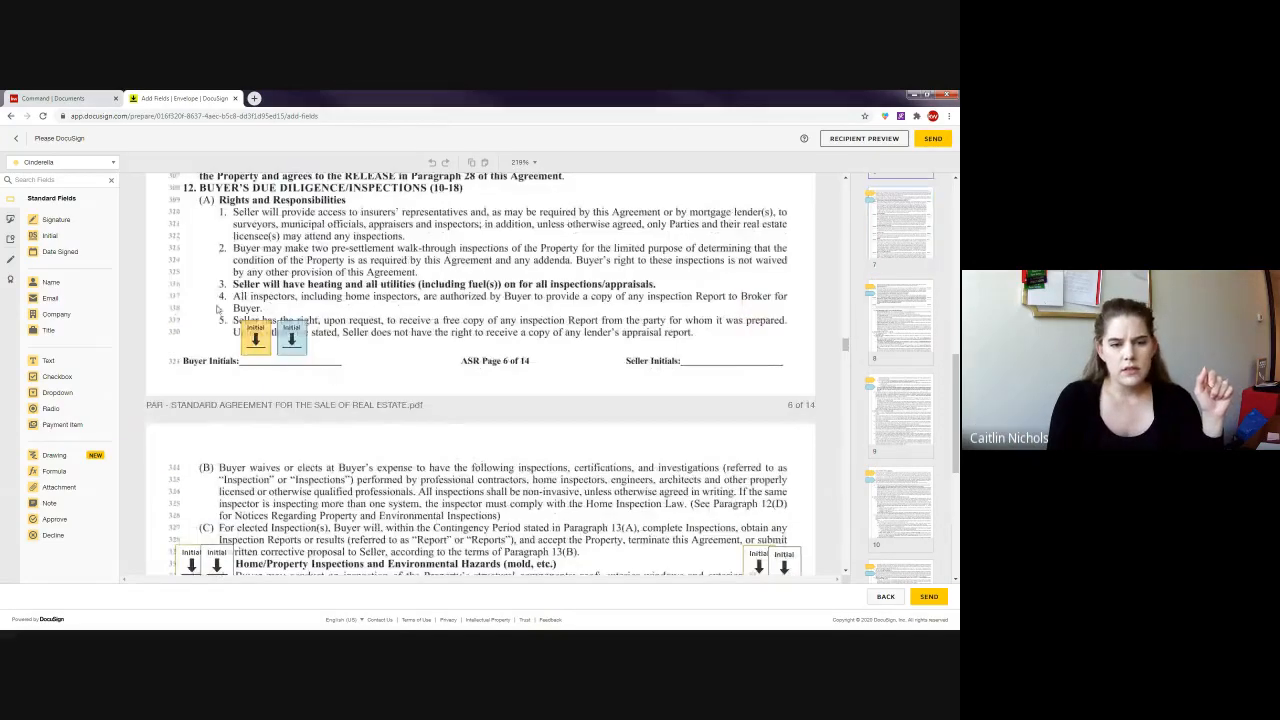
drag(218, 305, 334, 381)
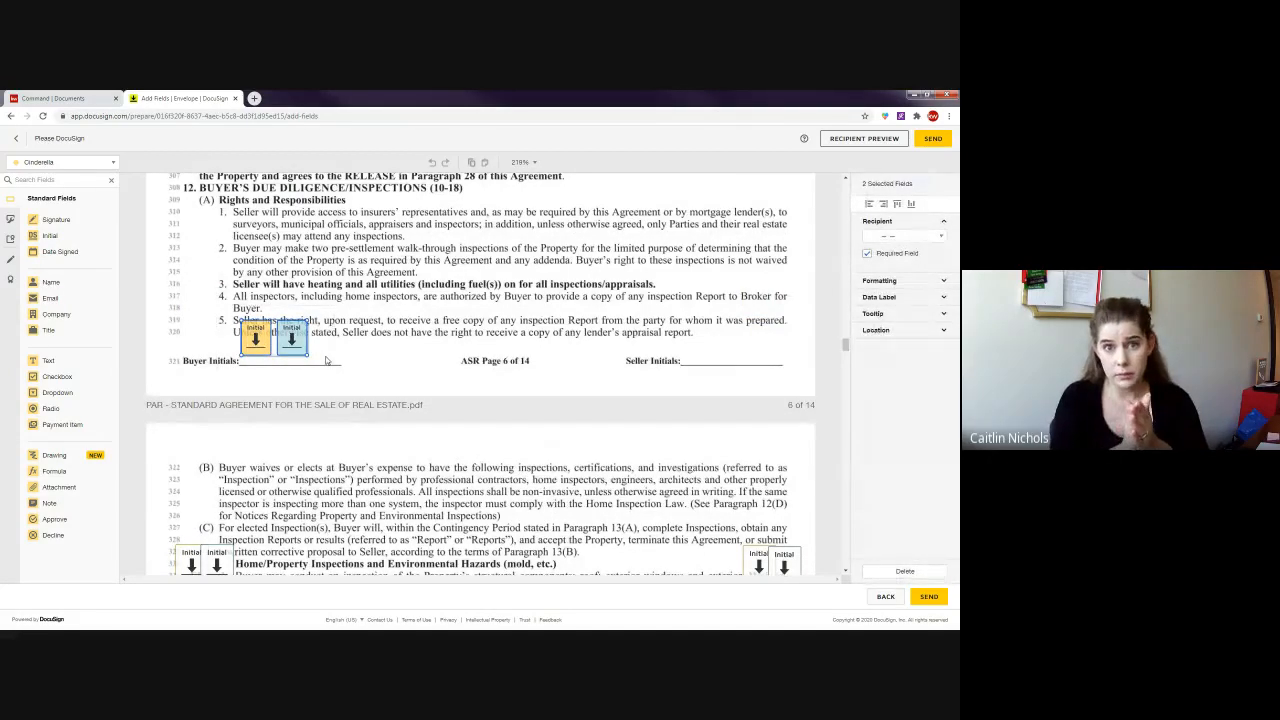
scroll(326, 360, down, 3)
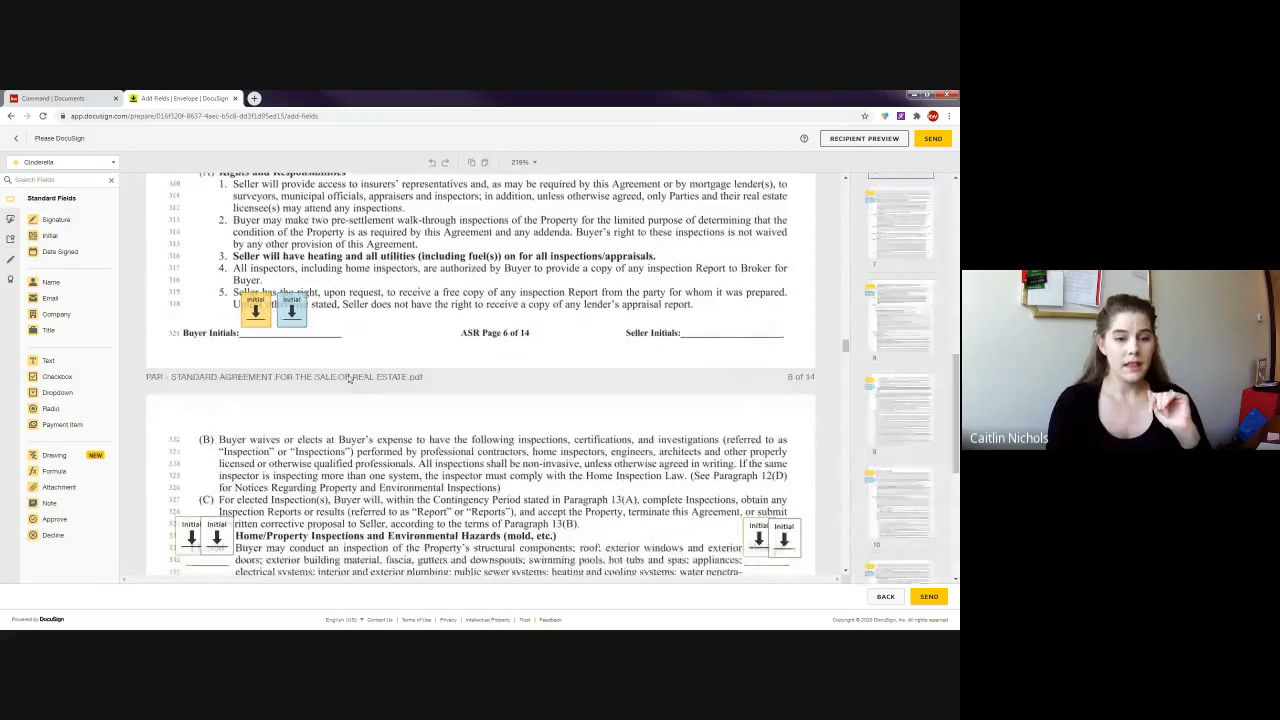
drag(166, 318, 268, 437)
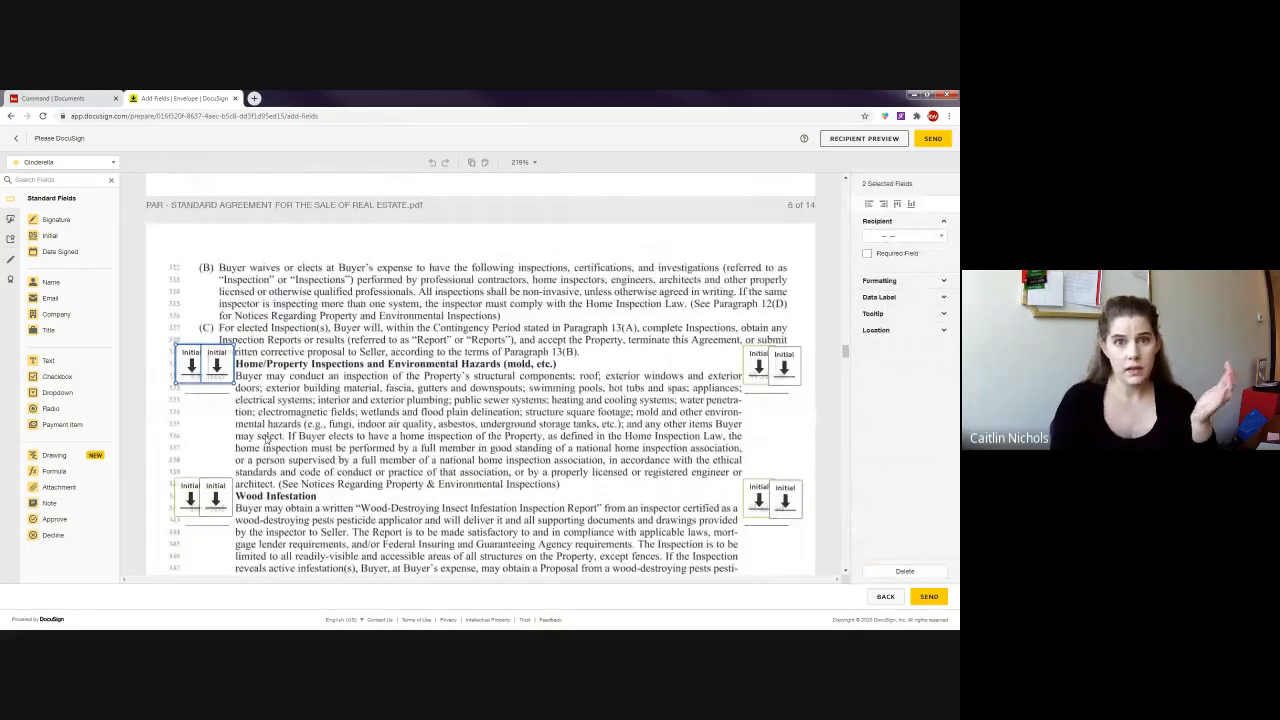
click(308, 338)
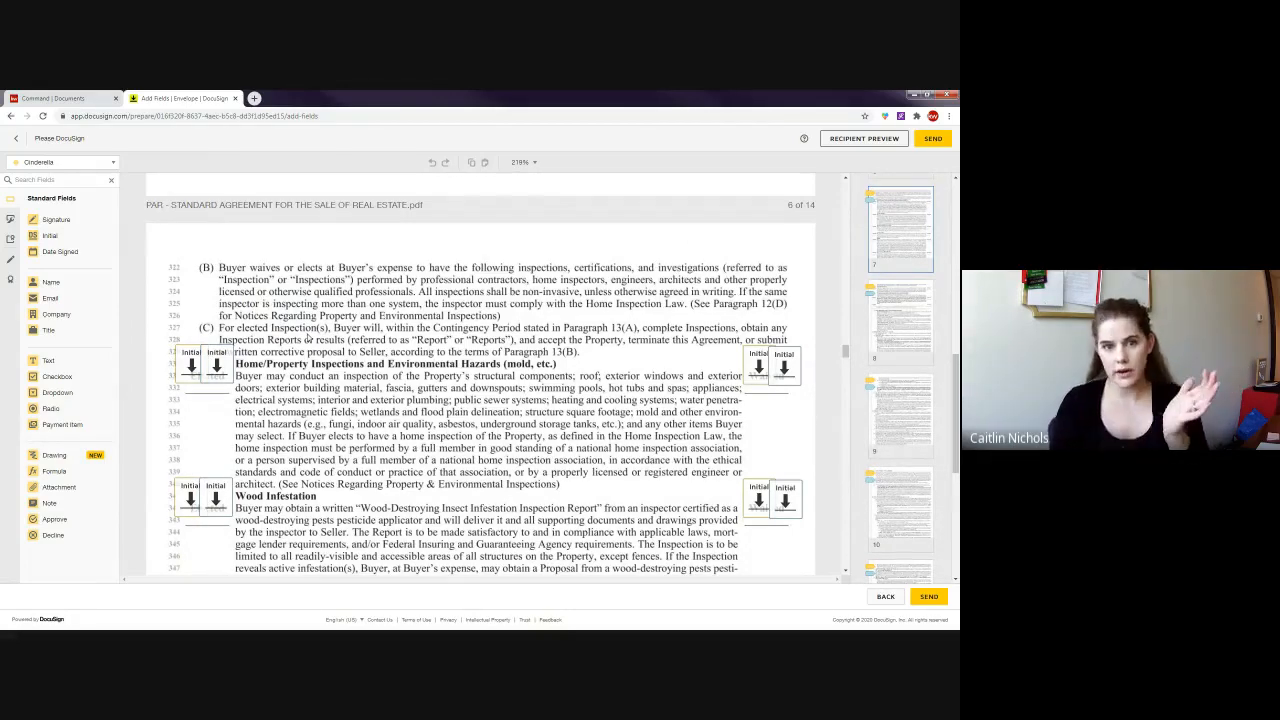
- Uncheck Required Field on the first buyer Initial field of page 6's Buyer Initials line
scroll(290, 300, up, 2)
click(256, 240)
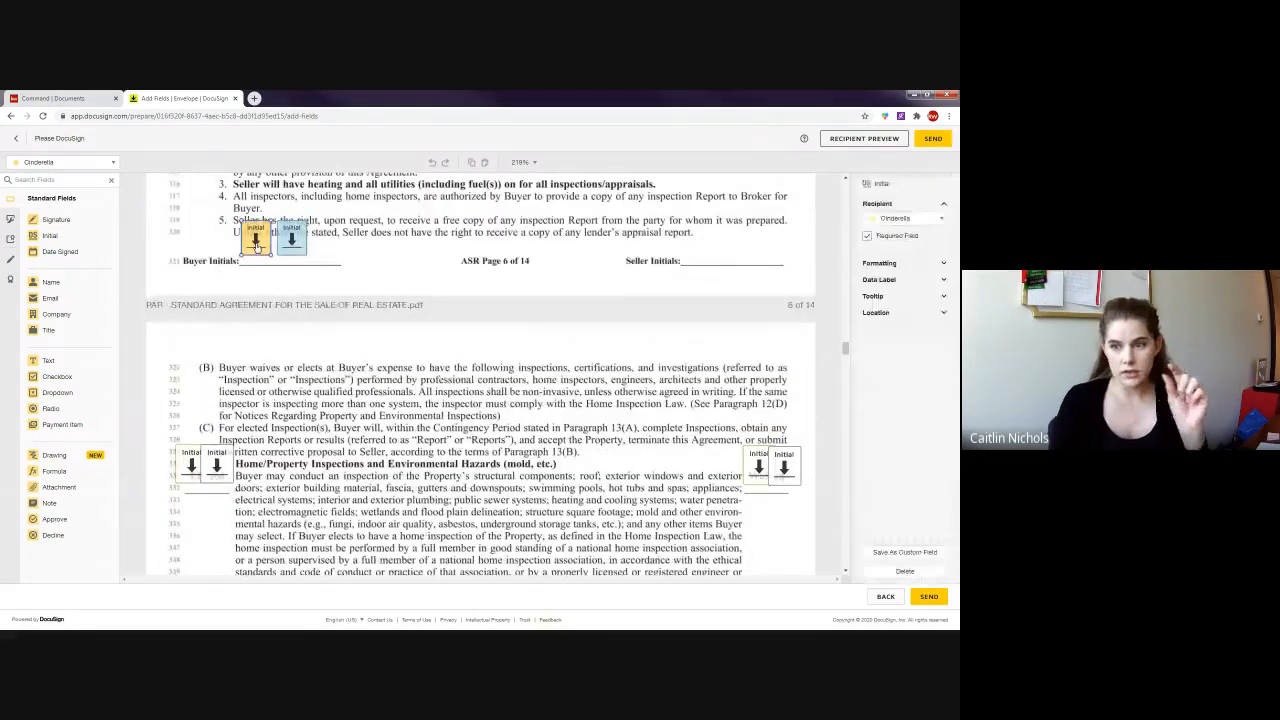
click(885, 238)
scroll(476, 405, down, 1)
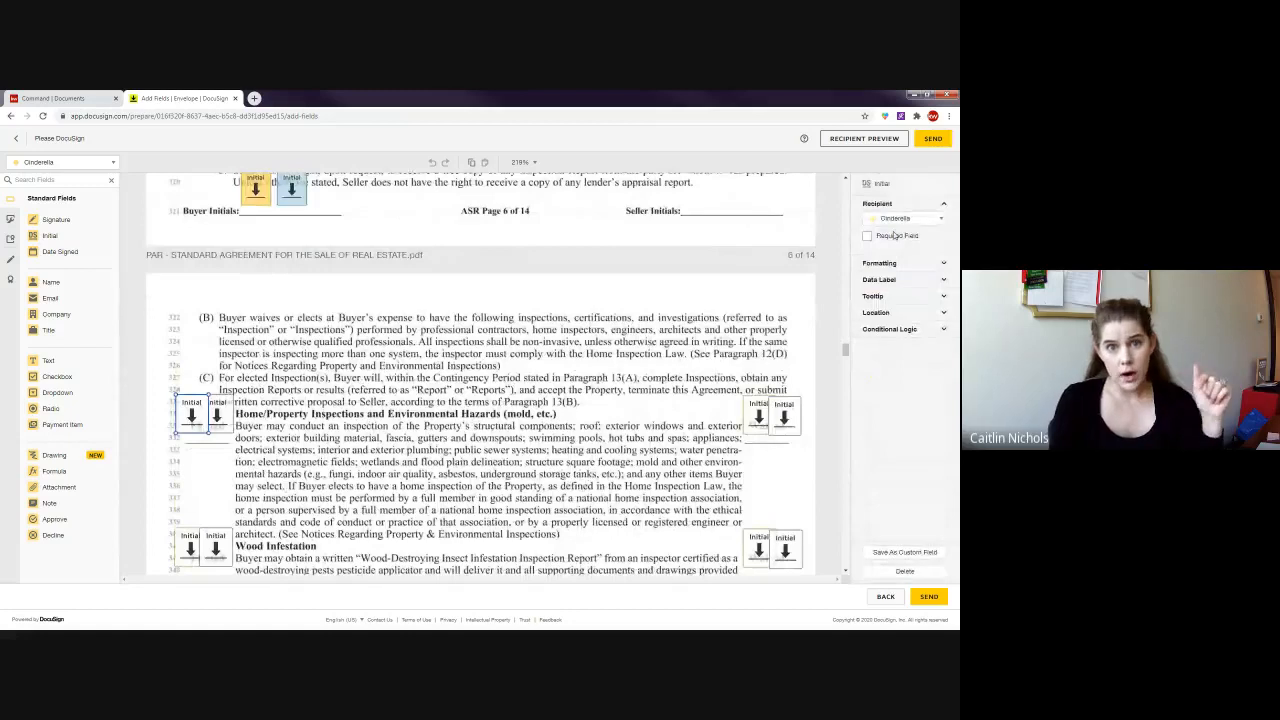
click(474, 377)
scroll(468, 395, down, 1)
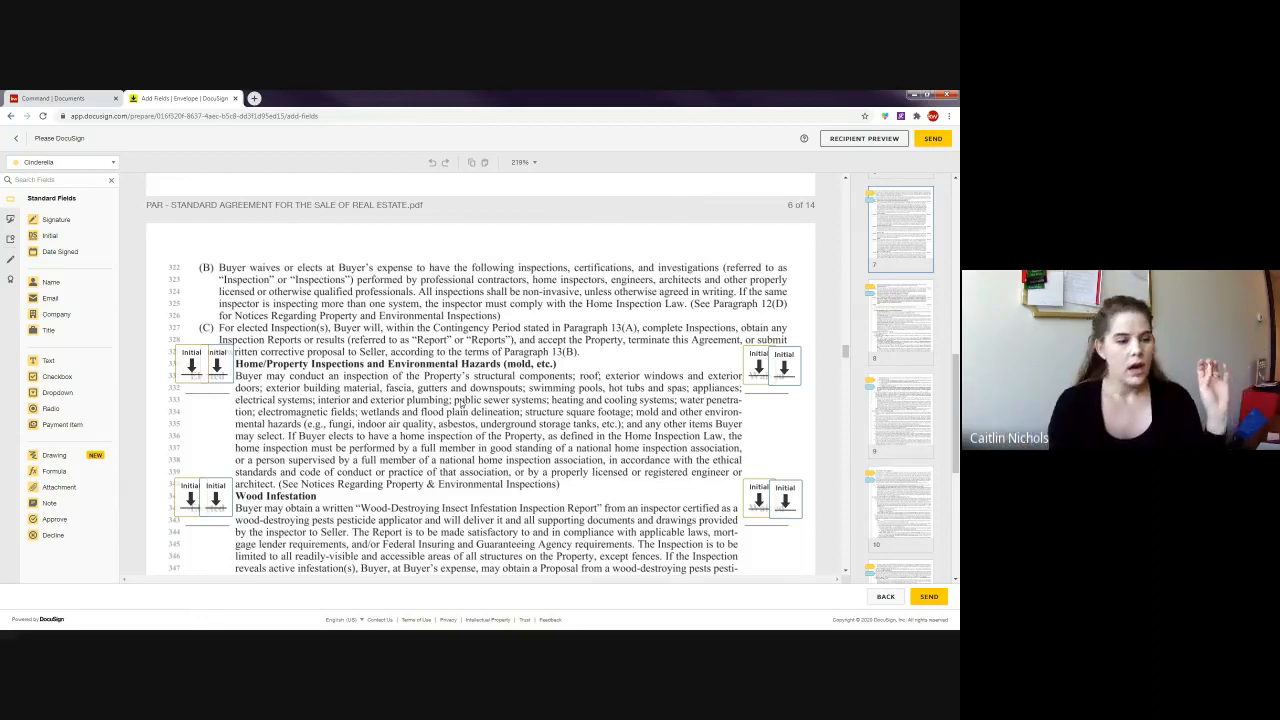
scroll(368, 384, up, 2)
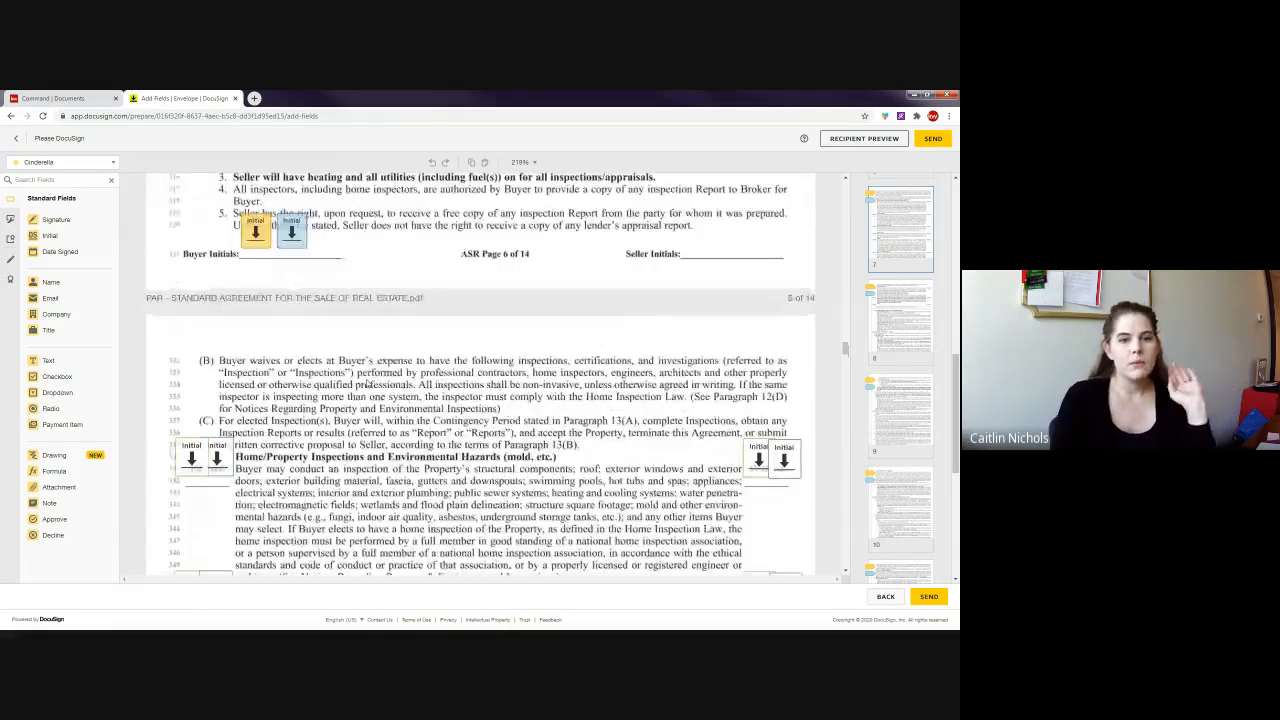
scroll(368, 384, up, 1)
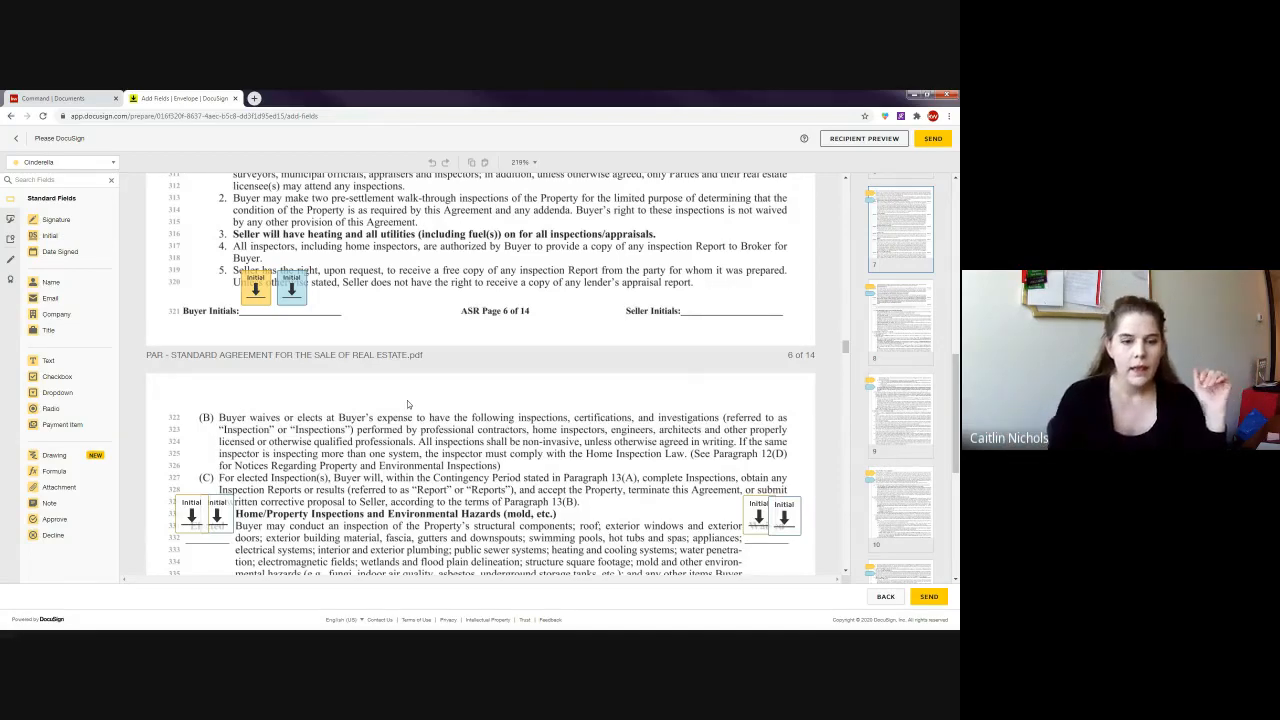
scroll(407, 404, down, 3)
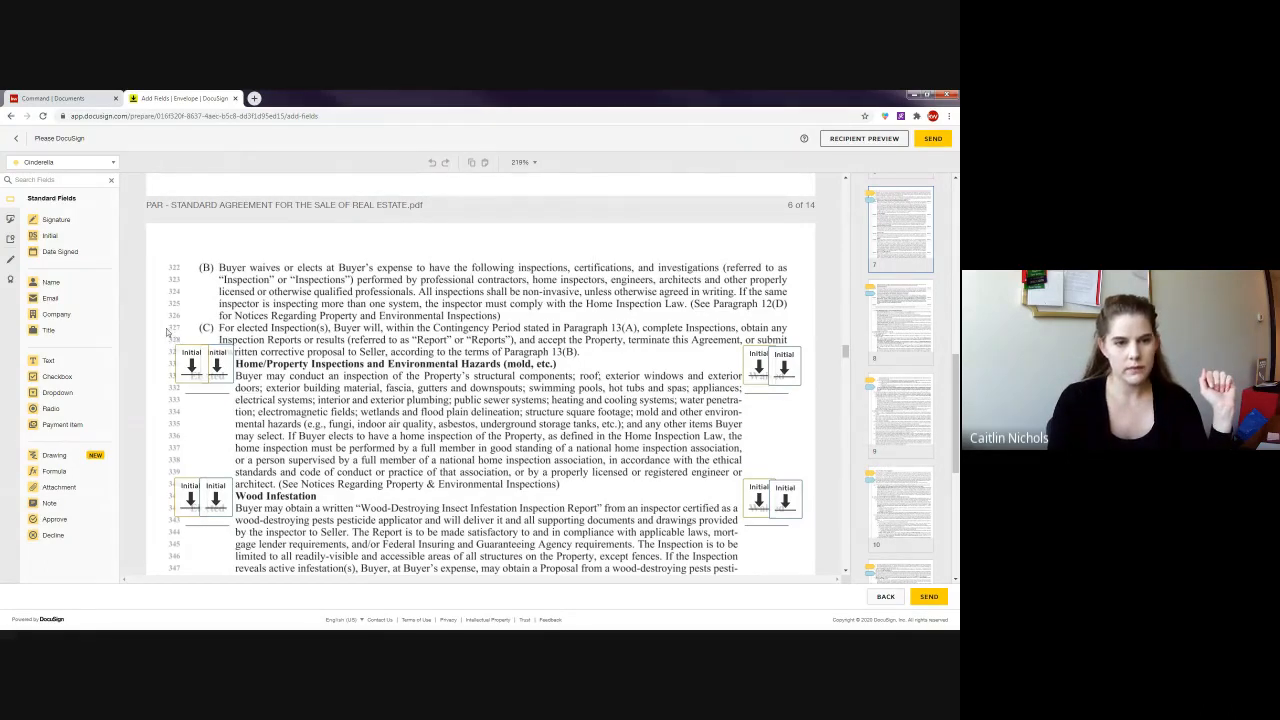
- Select the two left Initial fields beside the Home/Property Inspections clause and mark them required
drag(168, 332, 272, 404)
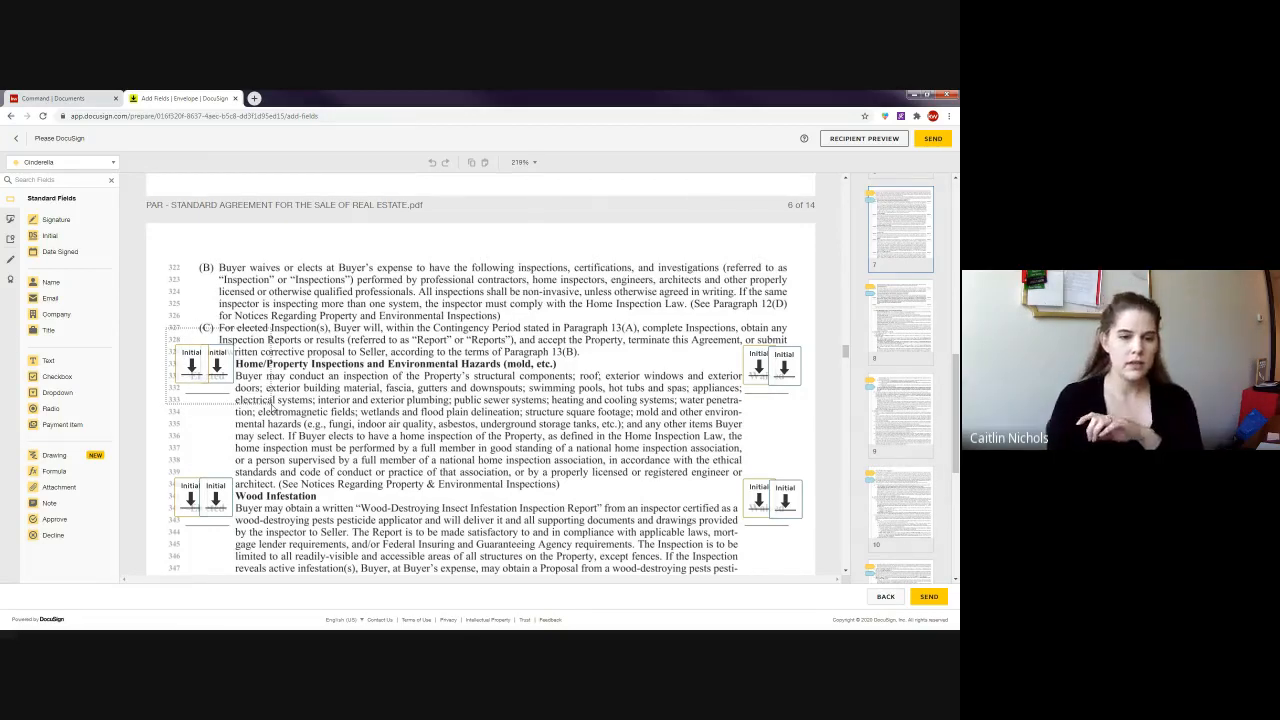
drag(272, 404, 272, 406)
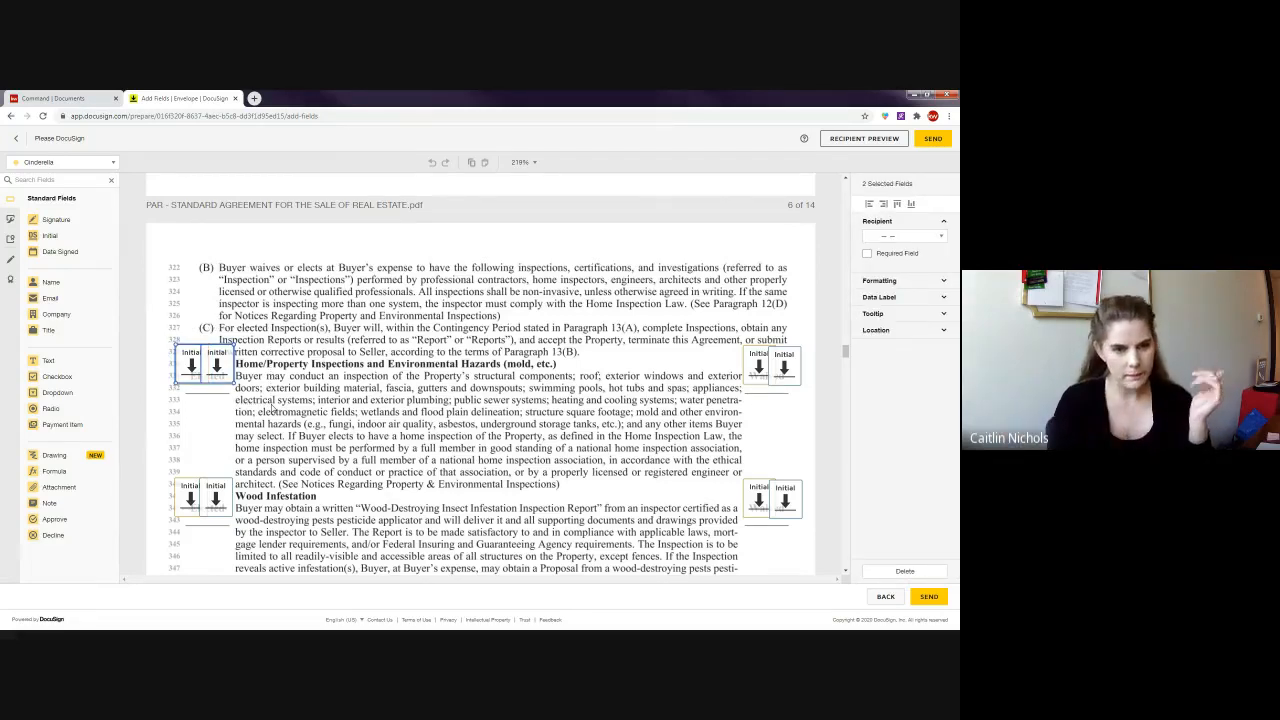
click(866, 255)
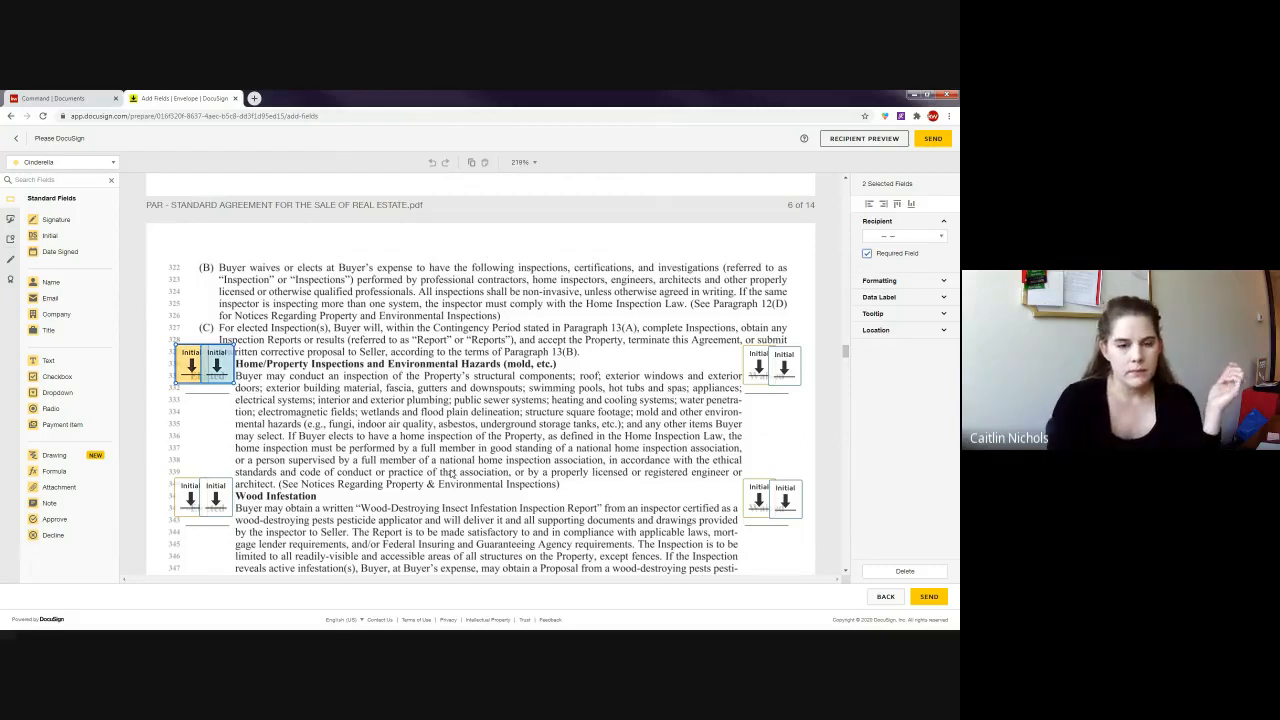
click(378, 400)
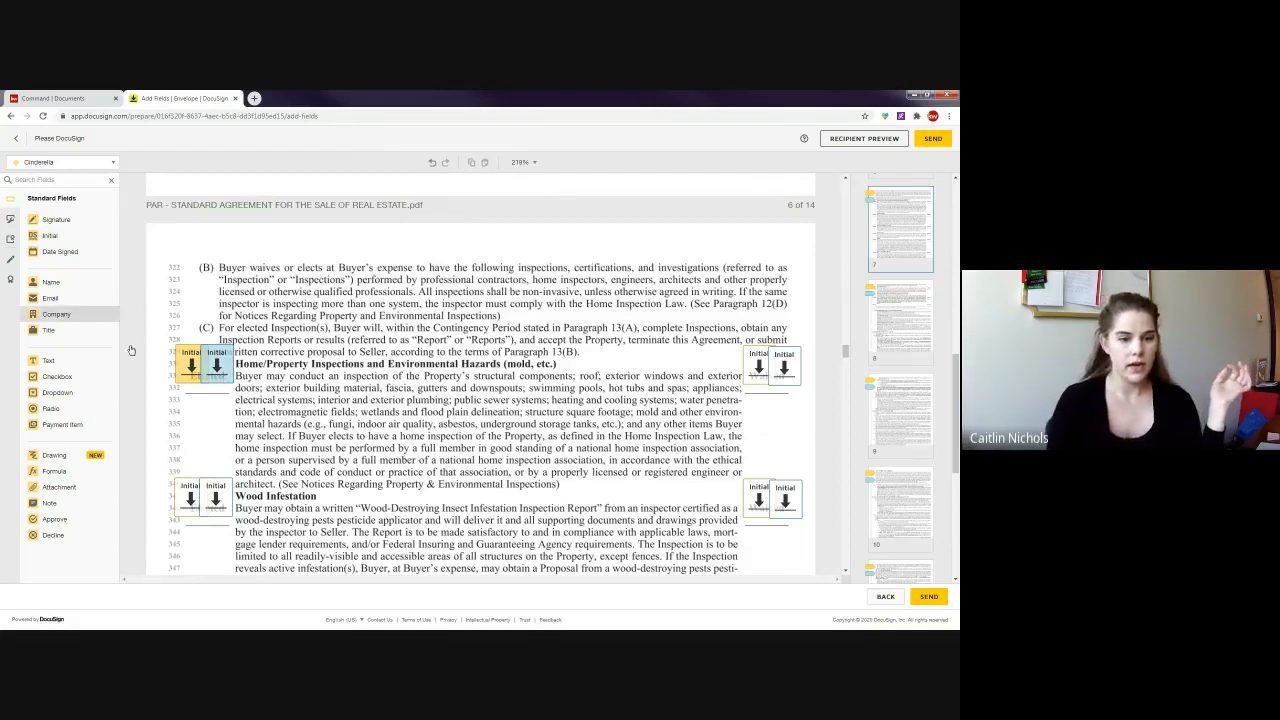
scroll(117, 295, down, 2)
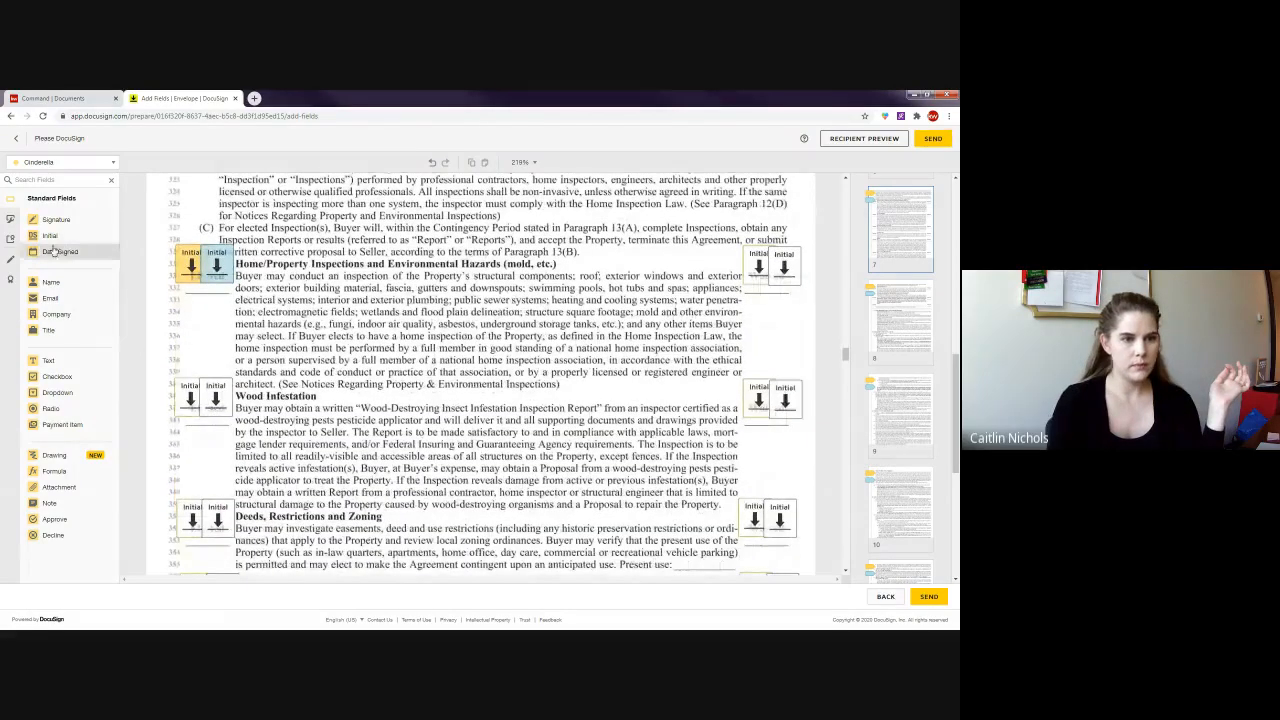
drag(50, 238, 173, 378)
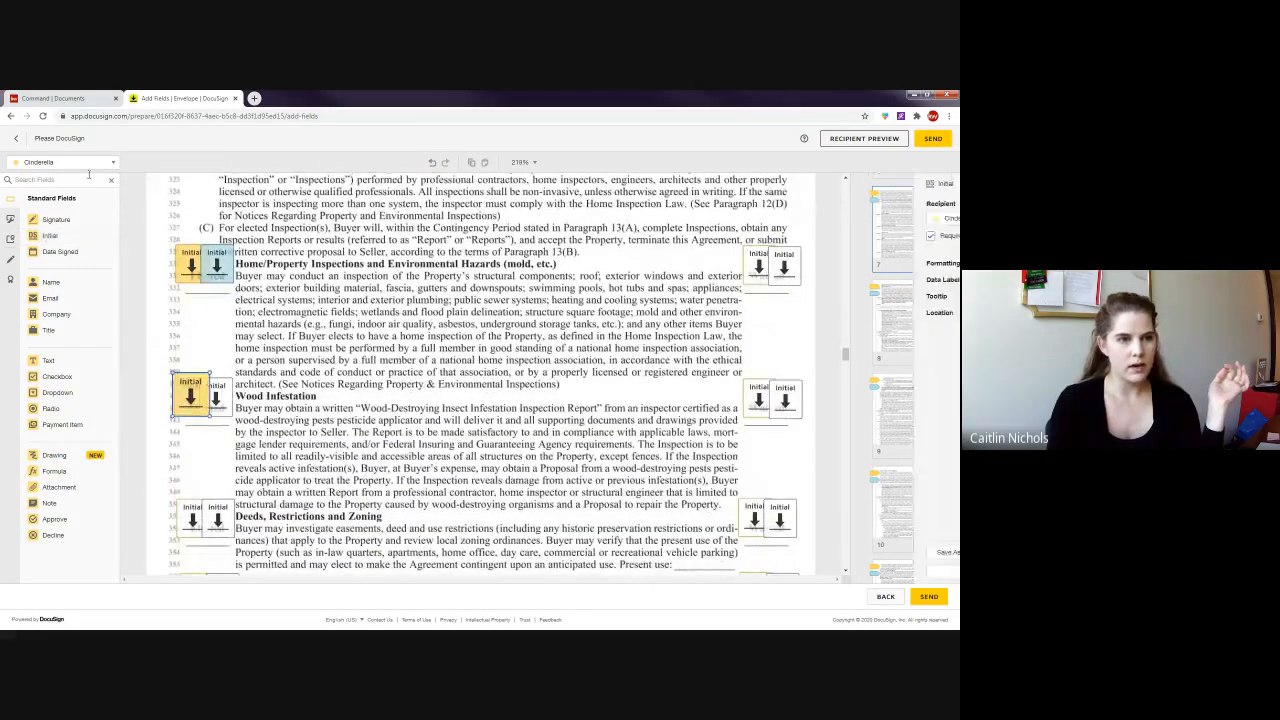
click(79, 163)
click(70, 197)
drag(60, 238, 214, 377)
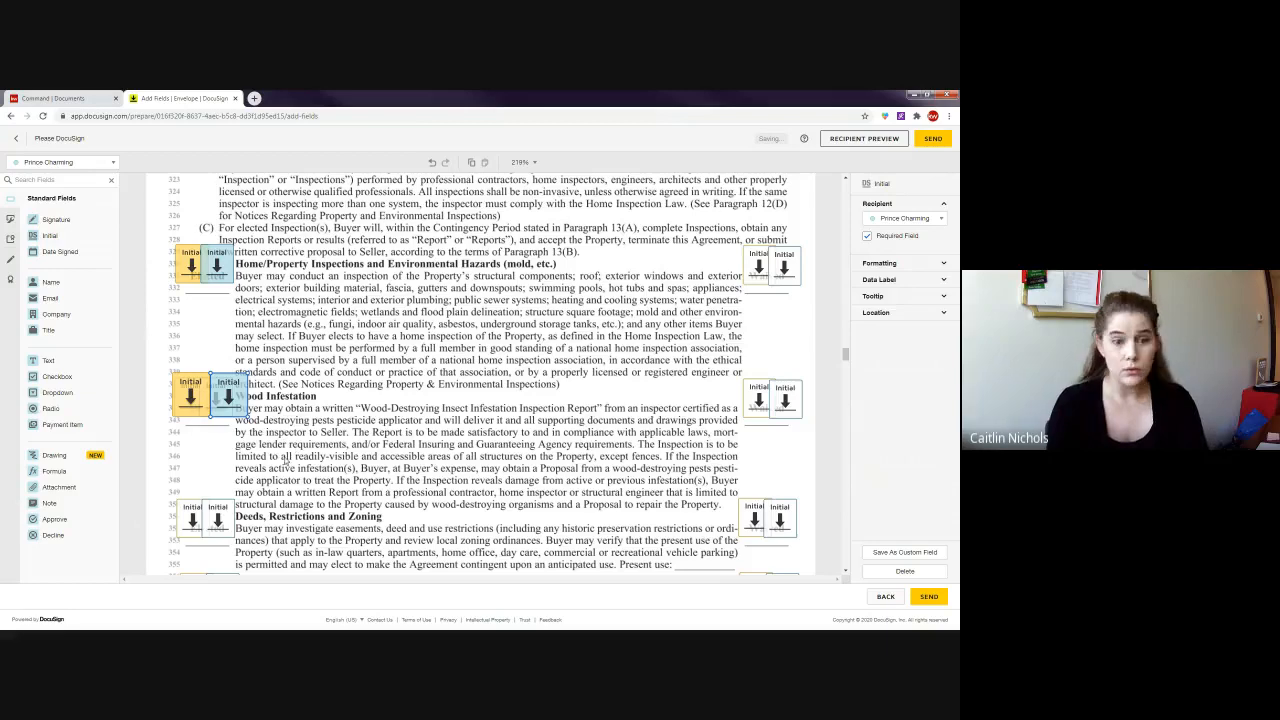
click(240, 427)
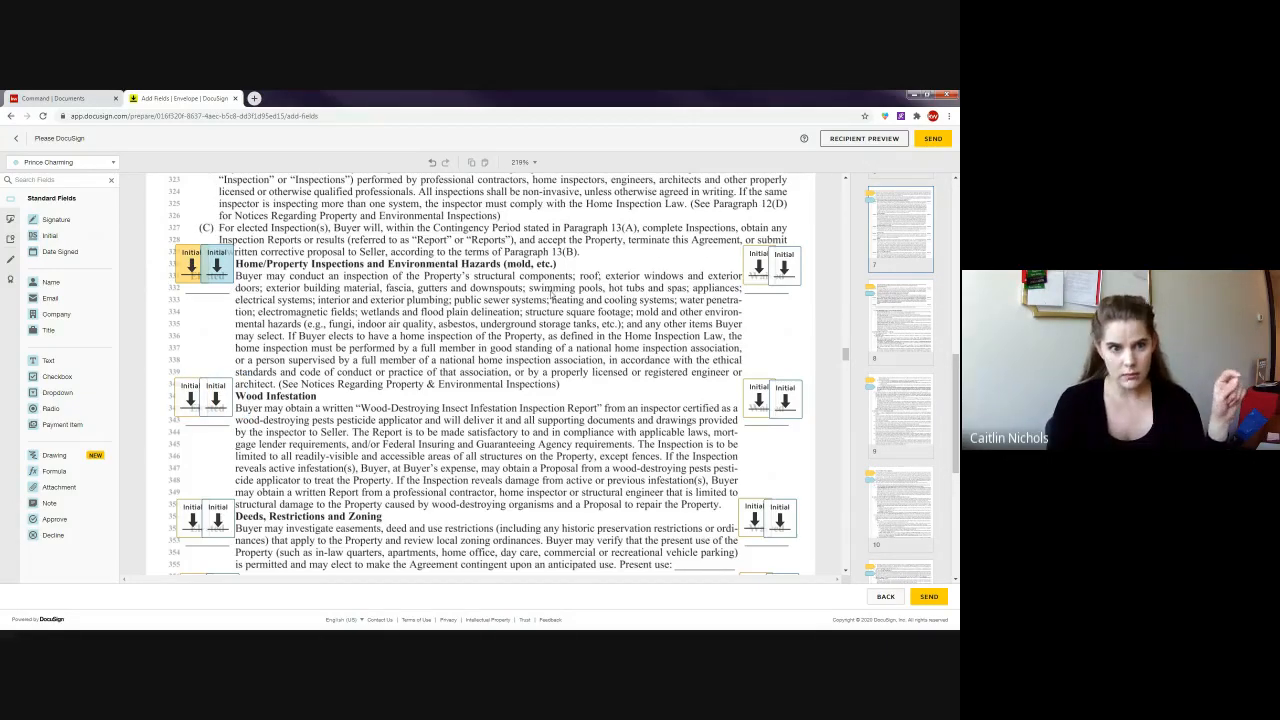
scroll(551, 295, up, 1)
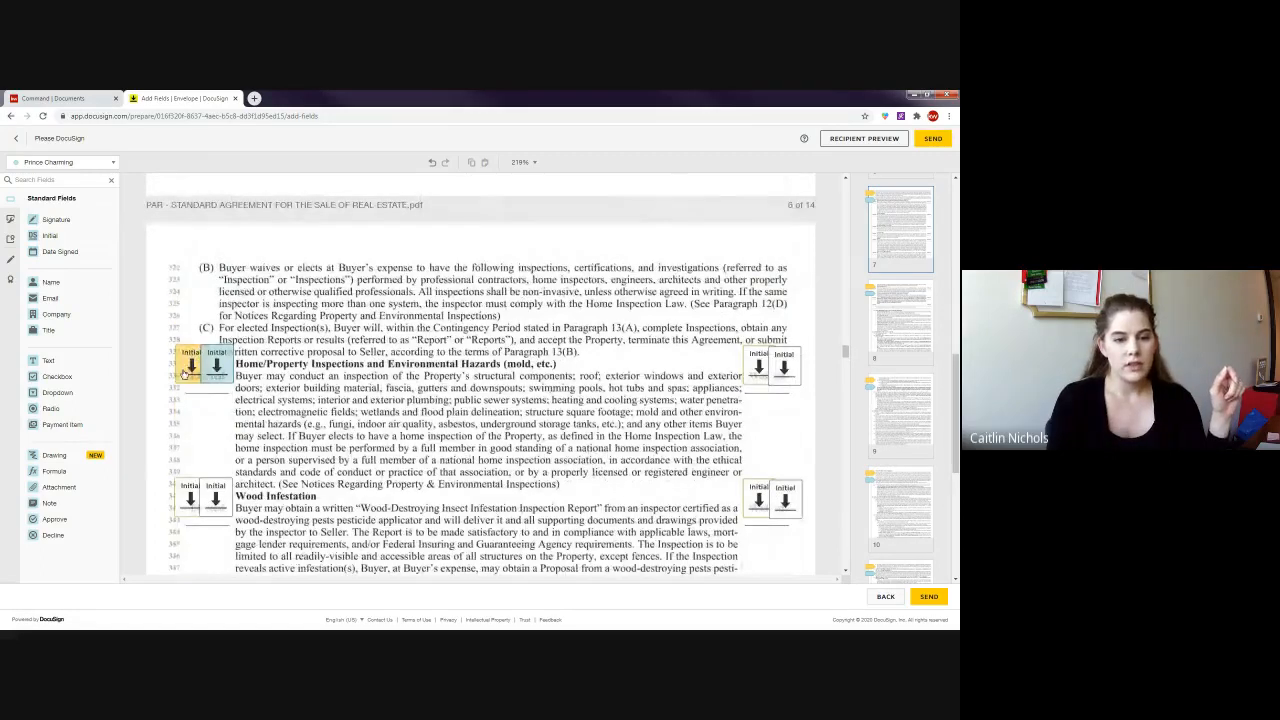
drag(163, 337, 274, 424)
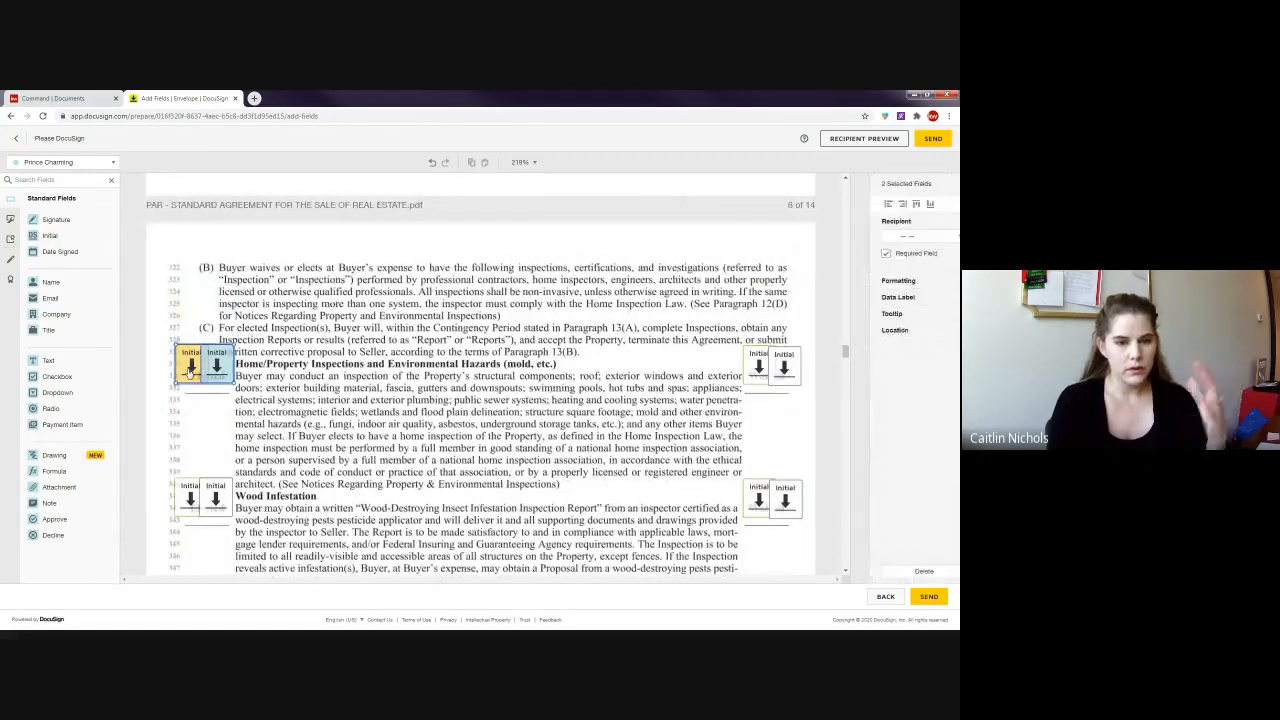
click(823, 272)
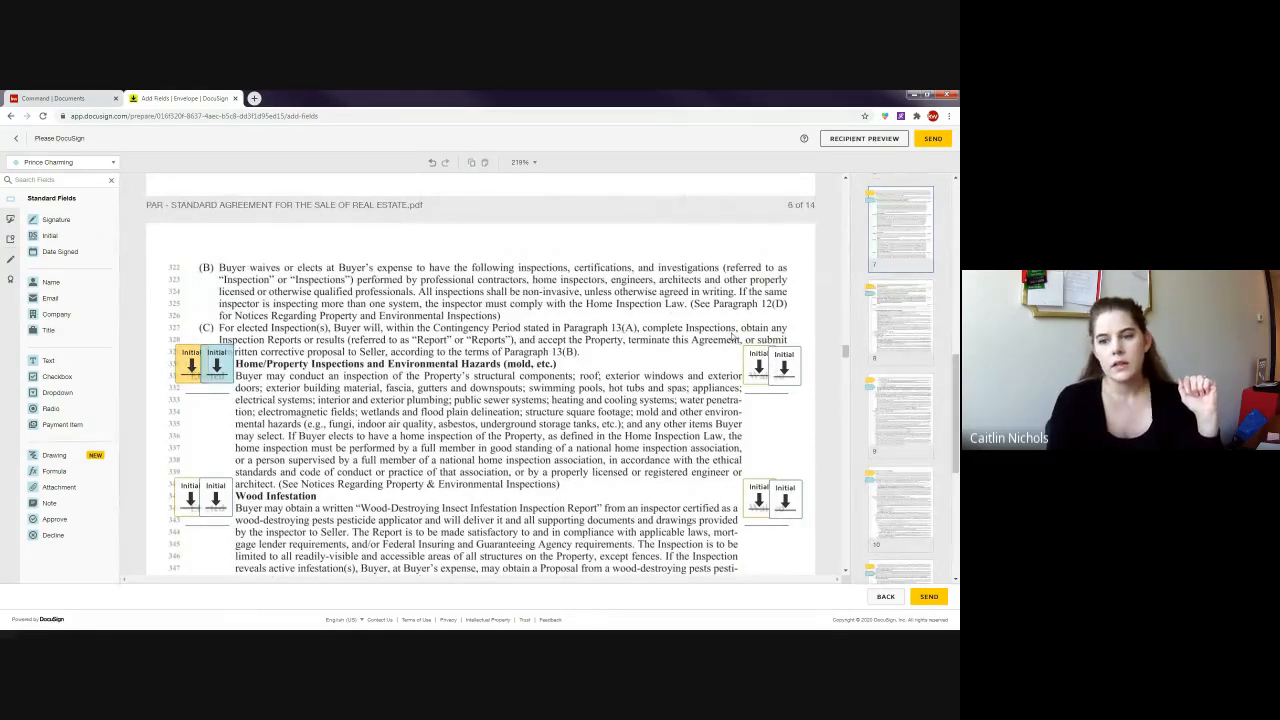
drag(733, 332, 810, 402)
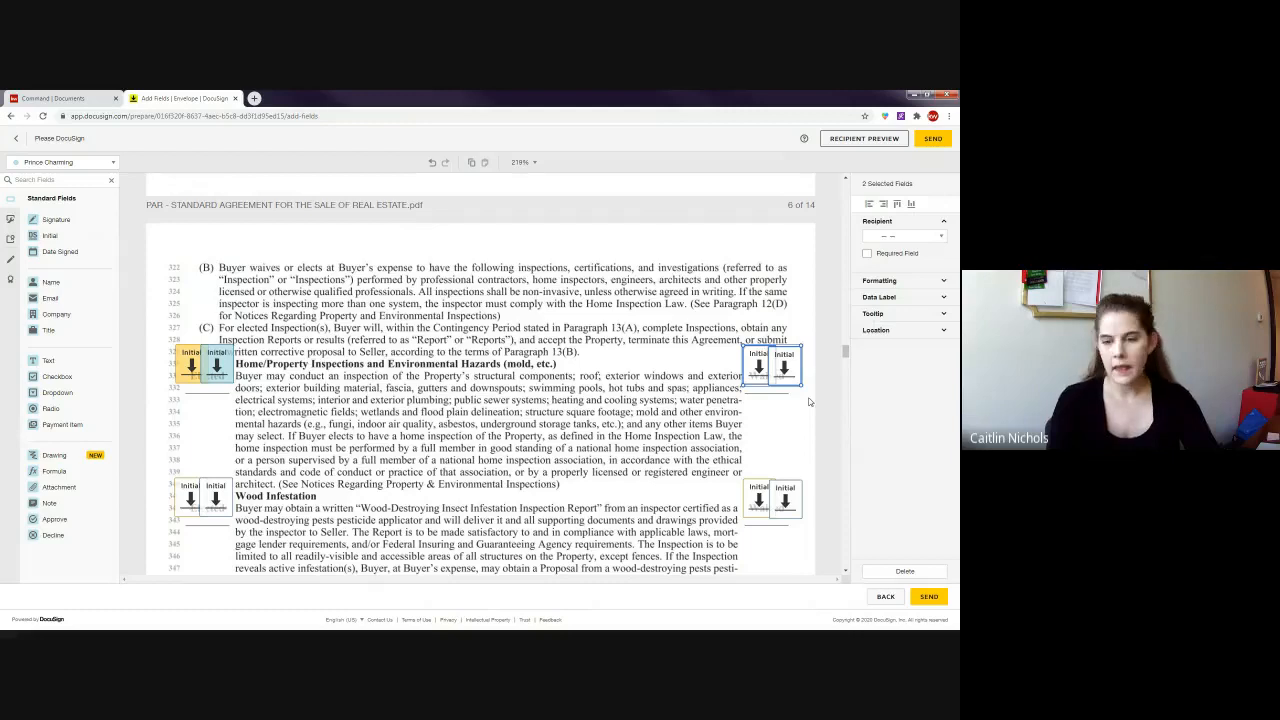
- Delete the right pair to leave Waived; at Wood Infestation remove the left pair and require the right
key(Delete)
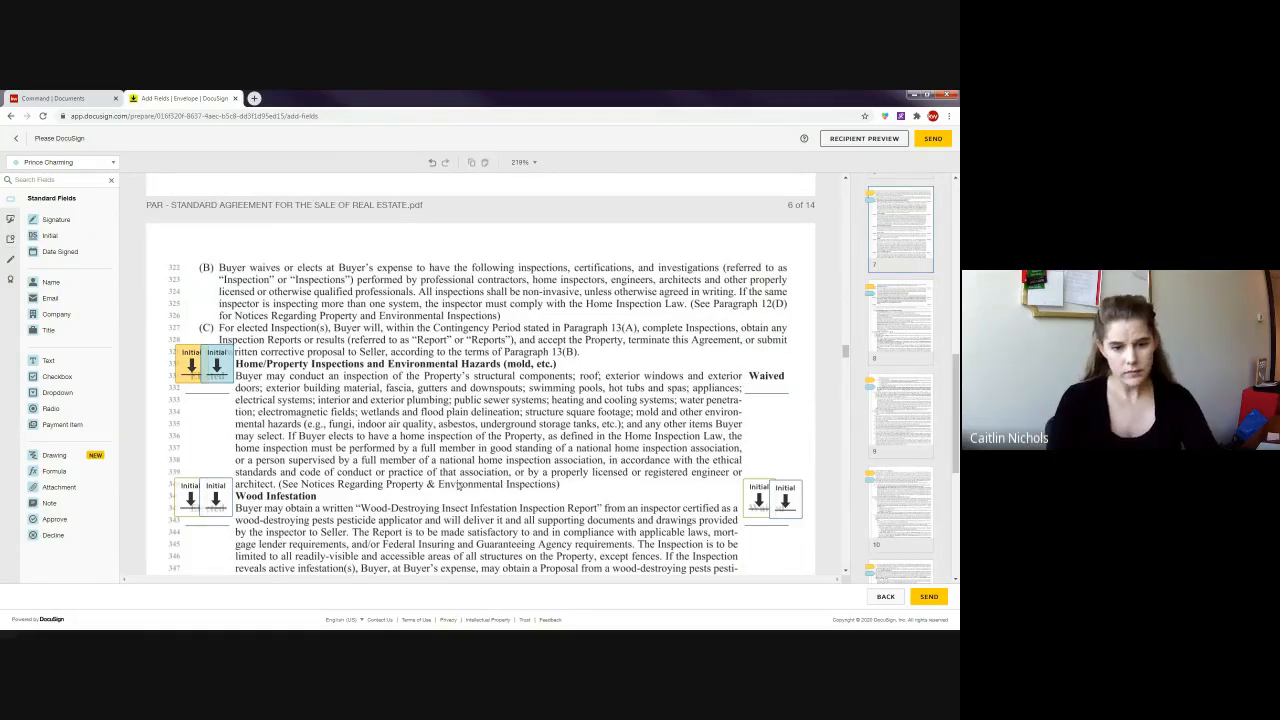
scroll(458, 484, down, 1)
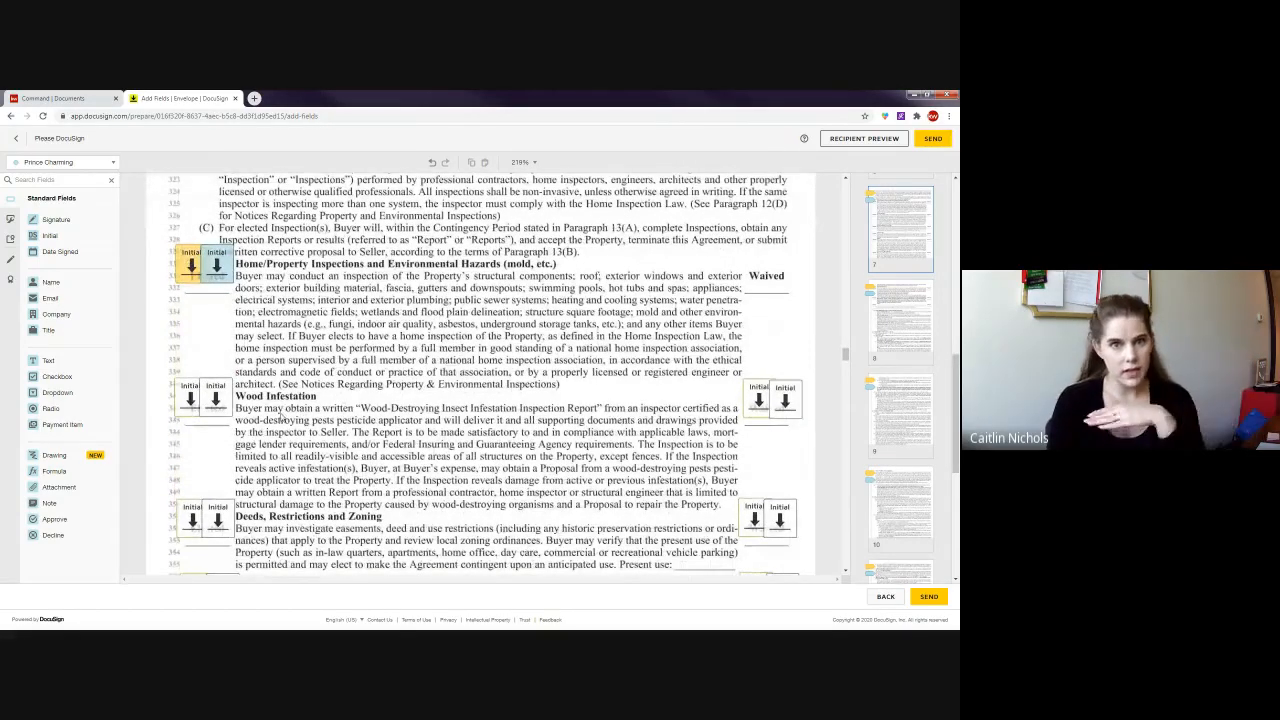
drag(163, 359, 246, 439)
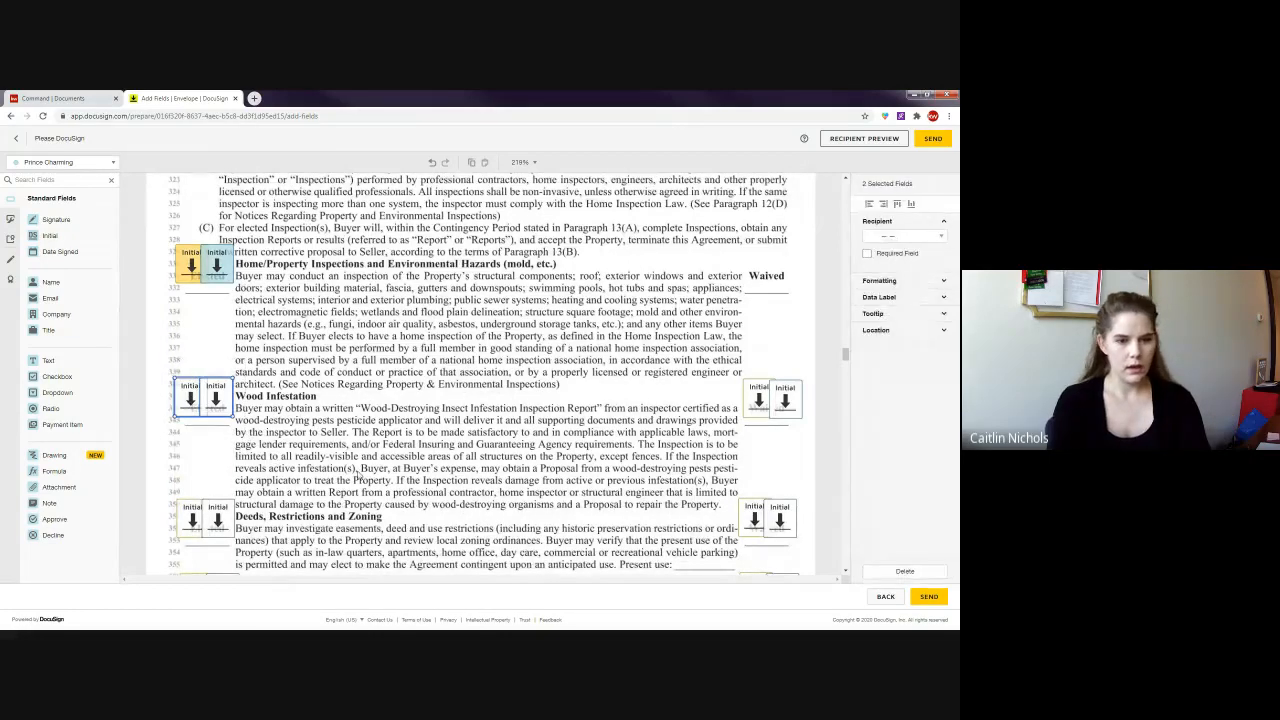
key(Delete)
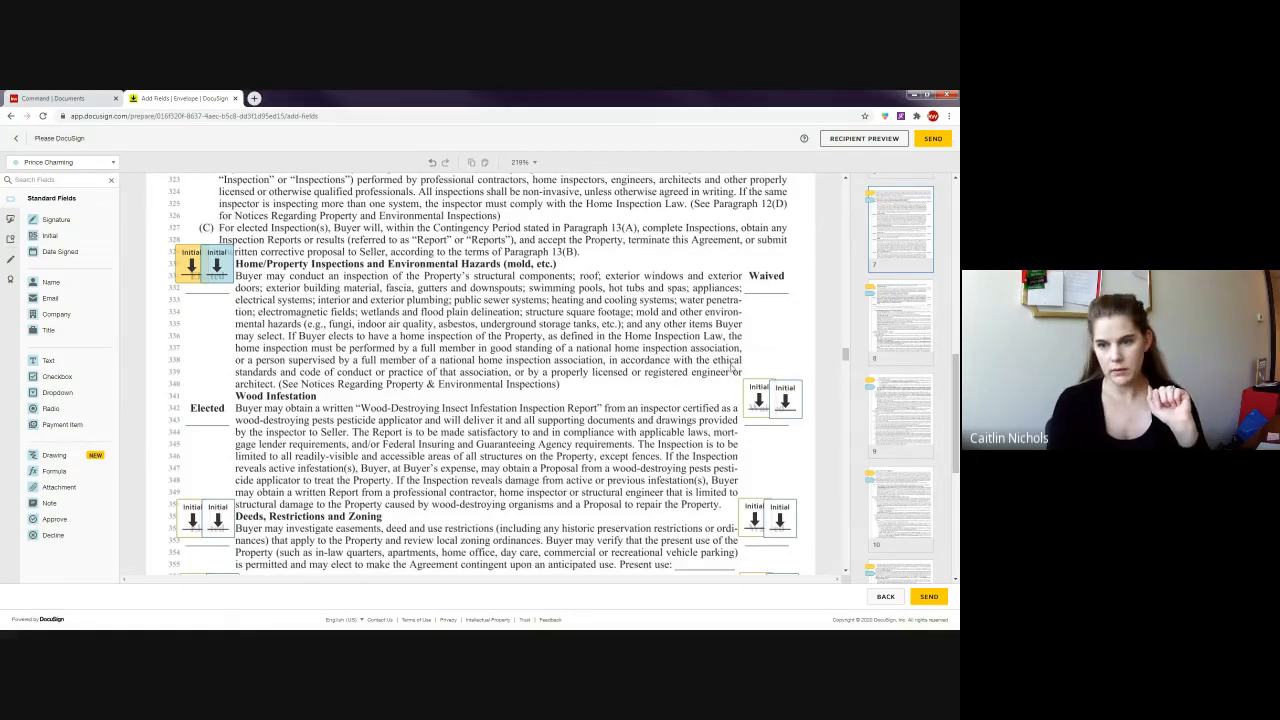
drag(742, 366, 812, 433)
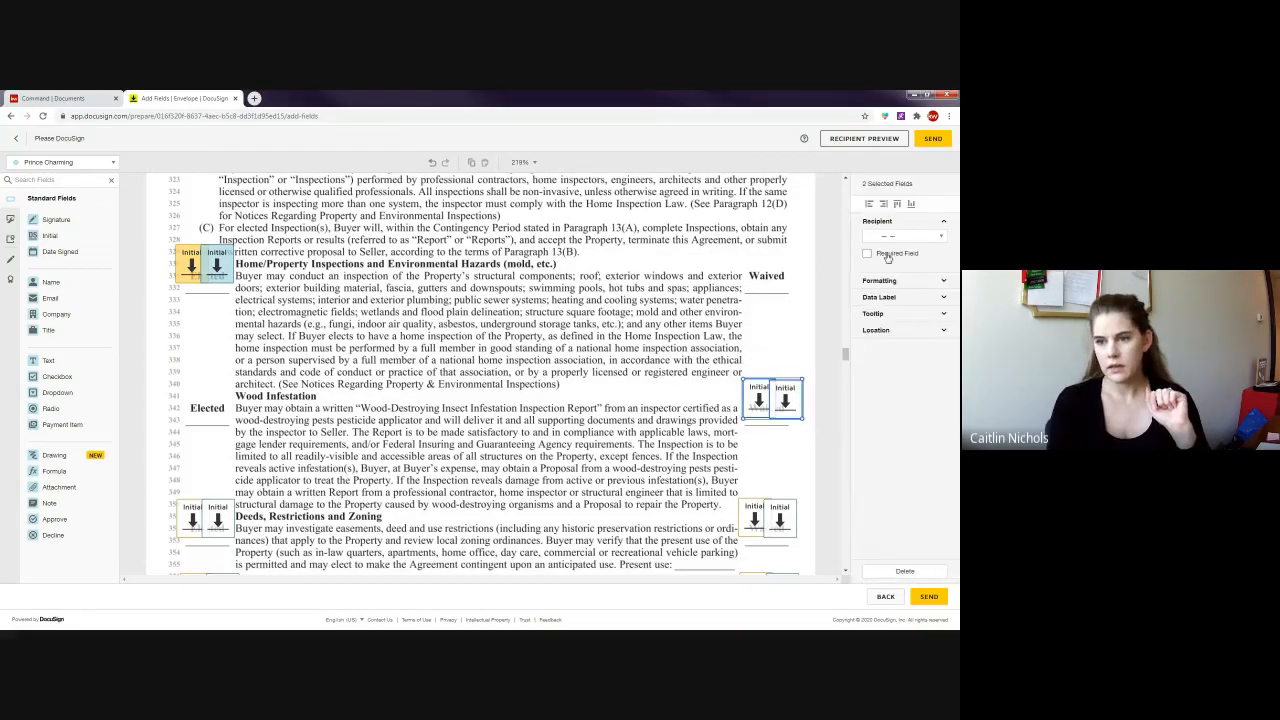
click(887, 254)
click(572, 434)
- At Deeds, Restrictions and Zoning, delete the left initial pair and make the right pair required
scroll(572, 434, down, 1)
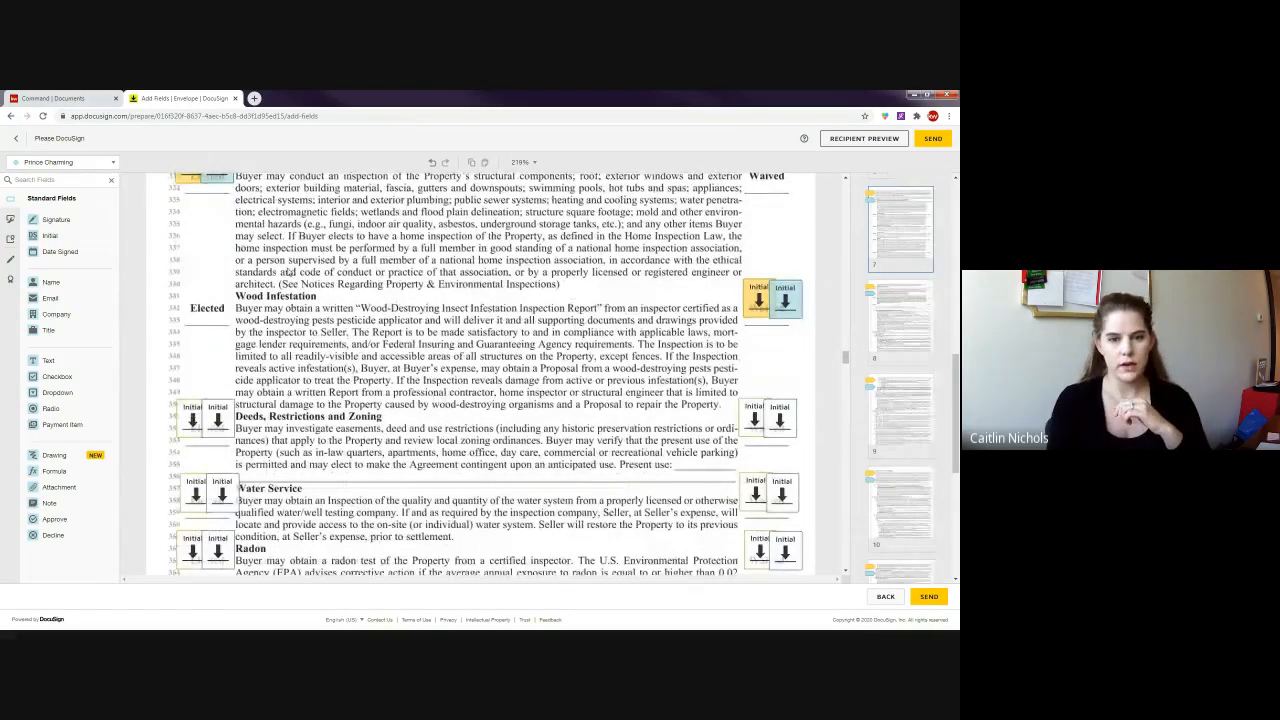
click(190, 424)
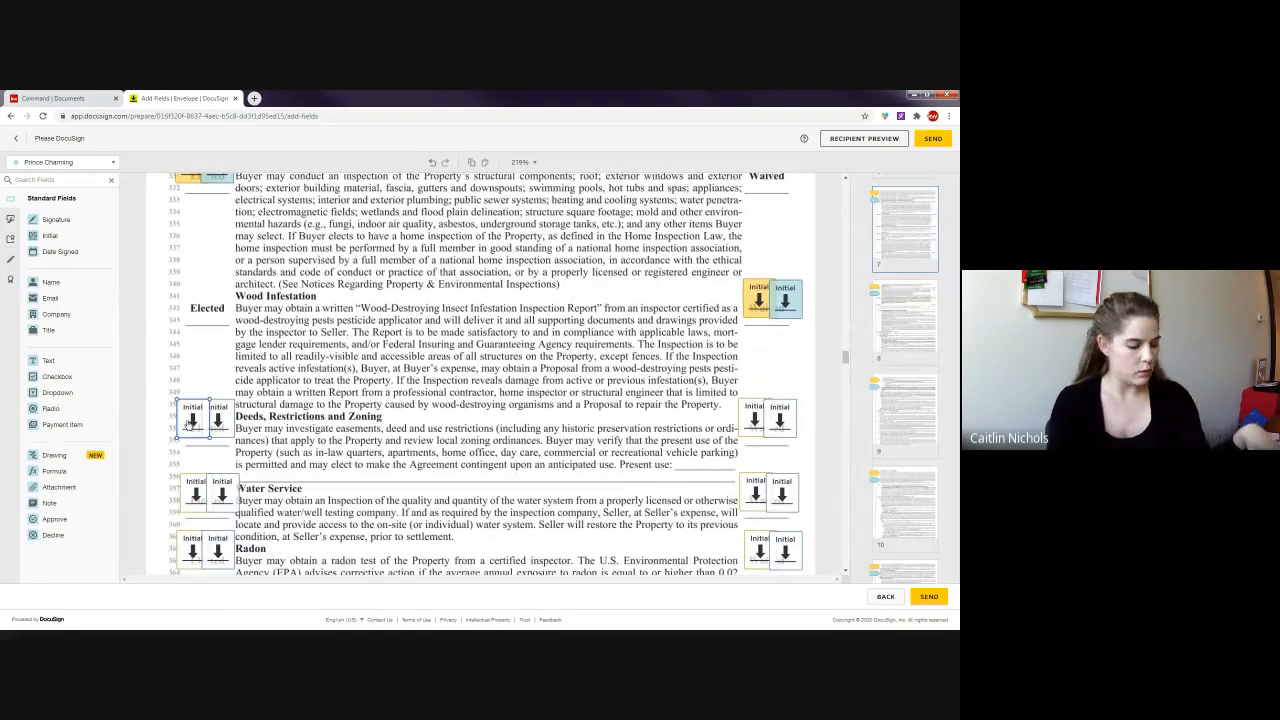
ctrl+click(220, 424)
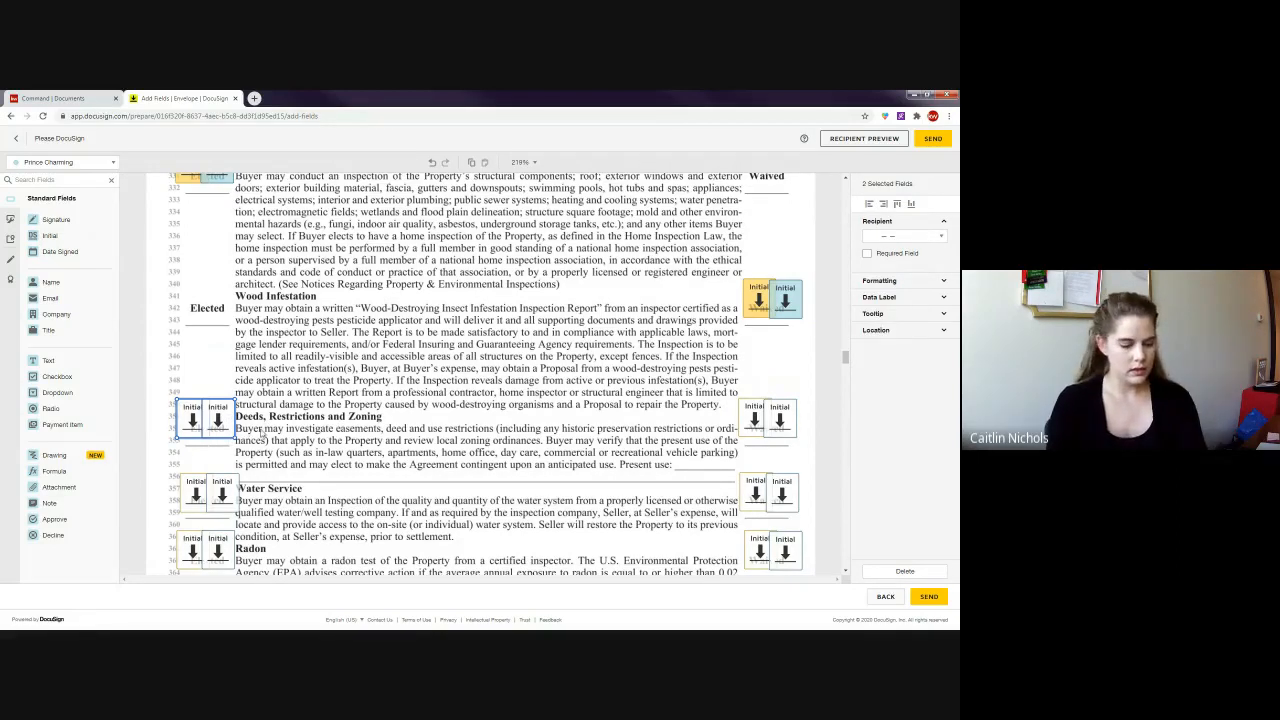
key(Delete)
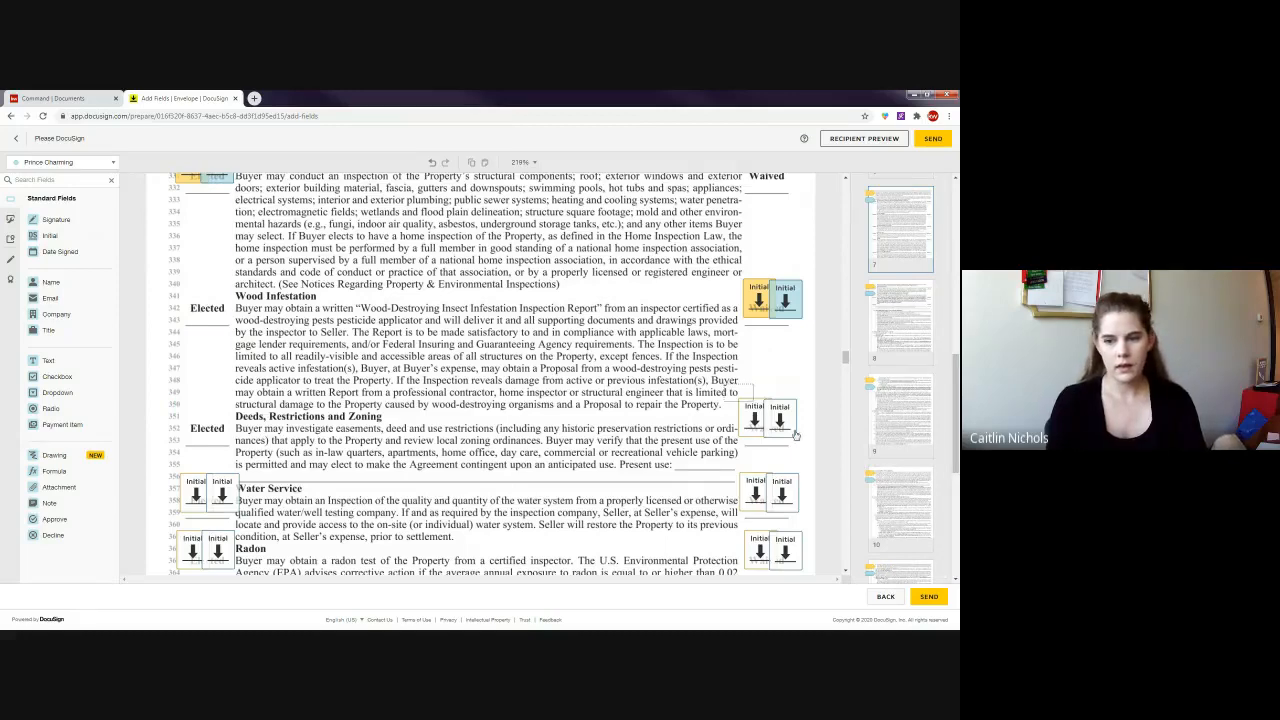
drag(796, 434, 797, 436)
click(500, 427)
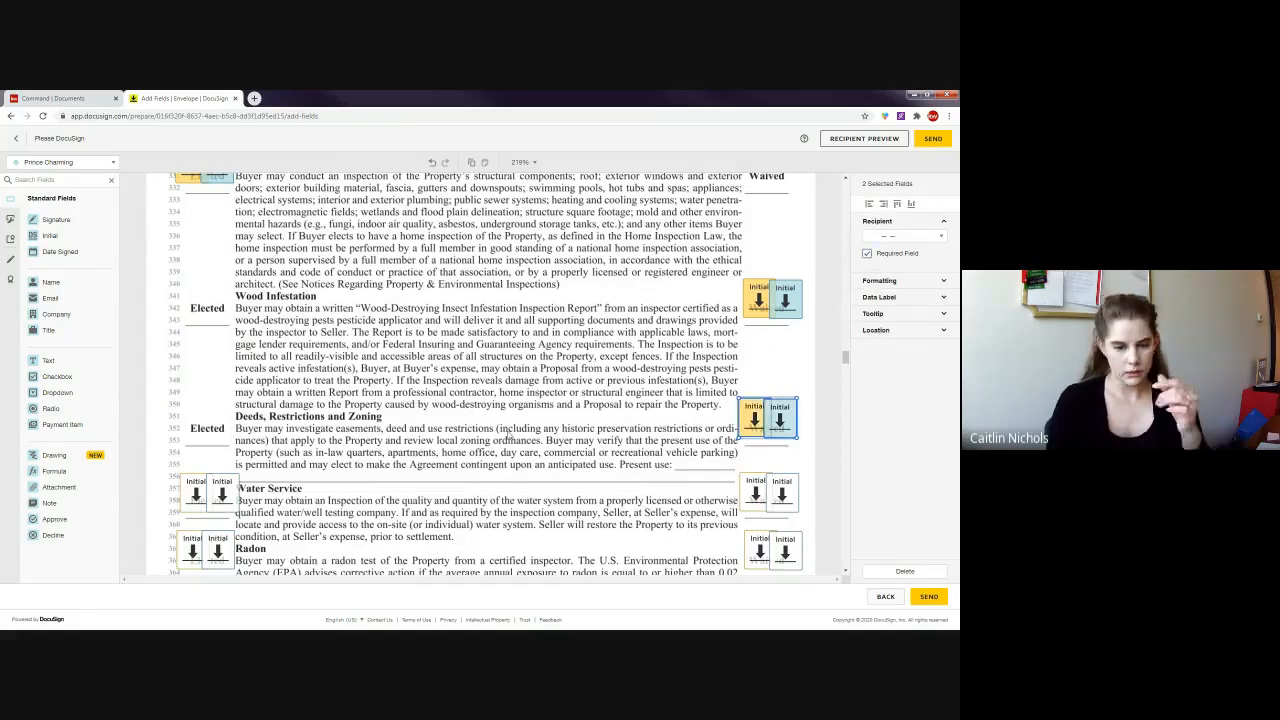
- At Water Service, delete the left initial pair and make the right pair required
scroll(500, 427, up, 1)
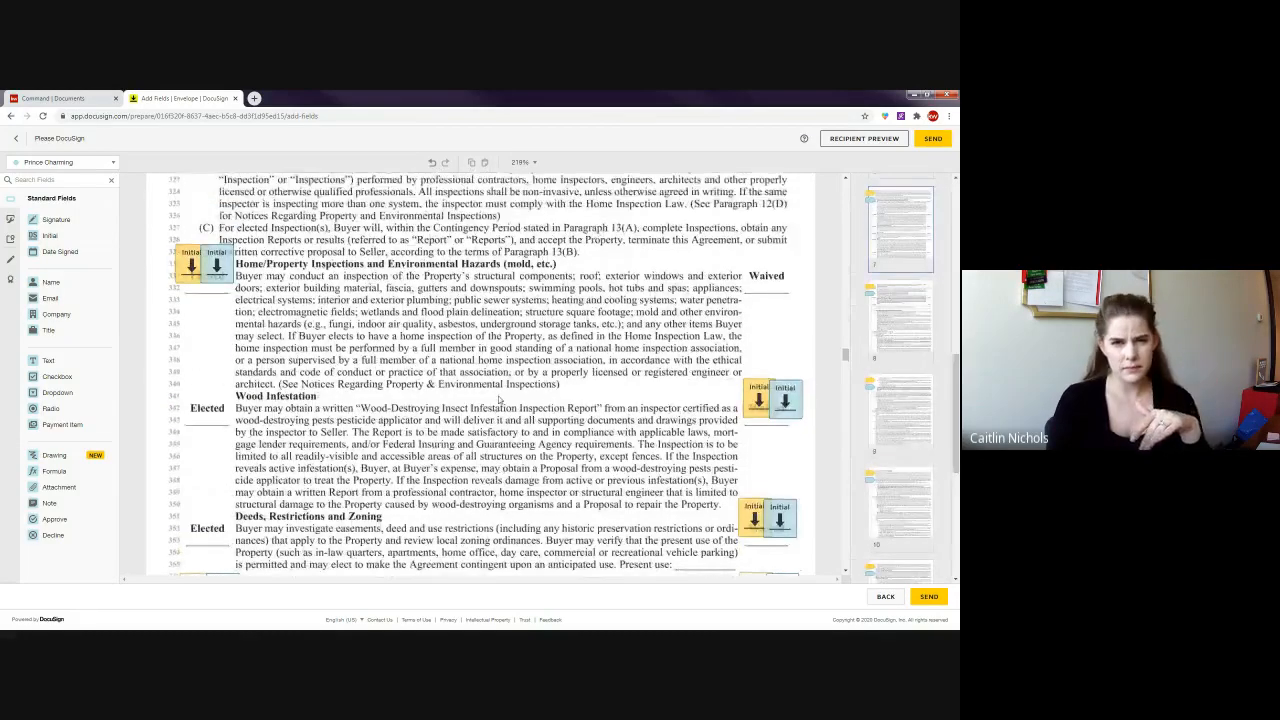
scroll(500, 427, down, 1)
scroll(511, 381, down, 1)
scroll(511, 381, down, 2)
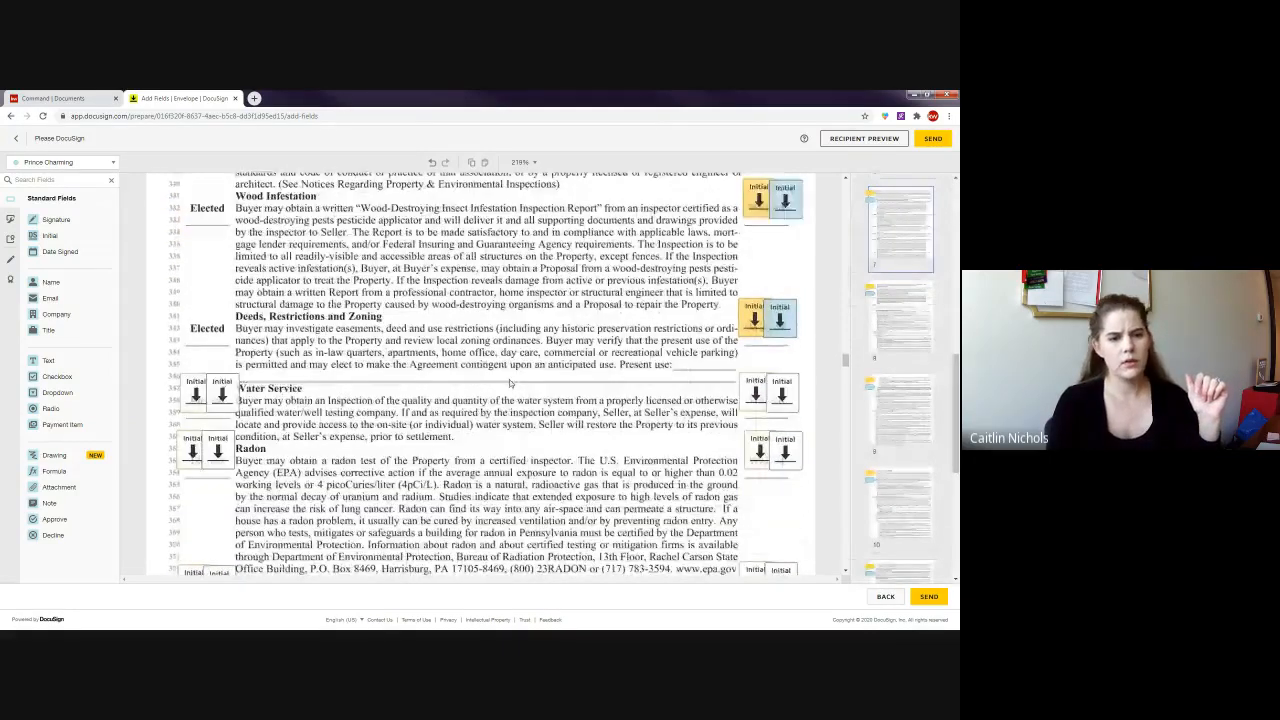
click(208, 393)
key(Delete)
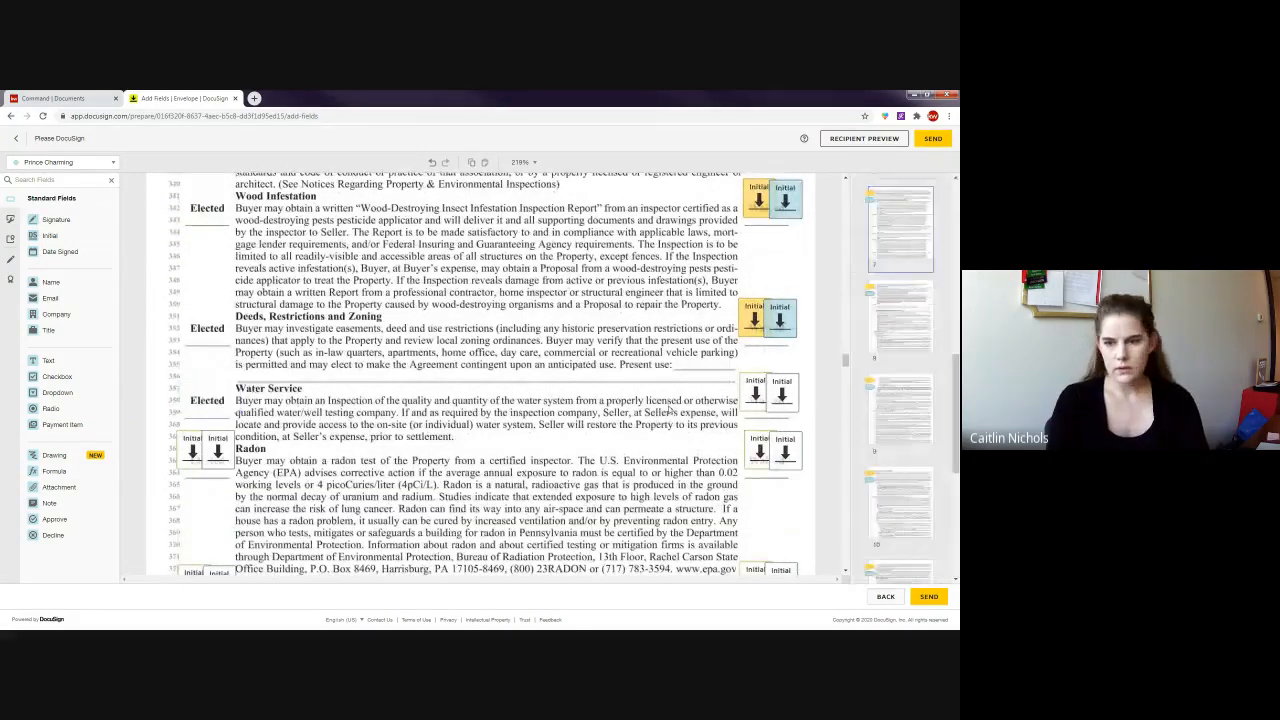
drag(732, 370, 808, 426)
click(882, 255)
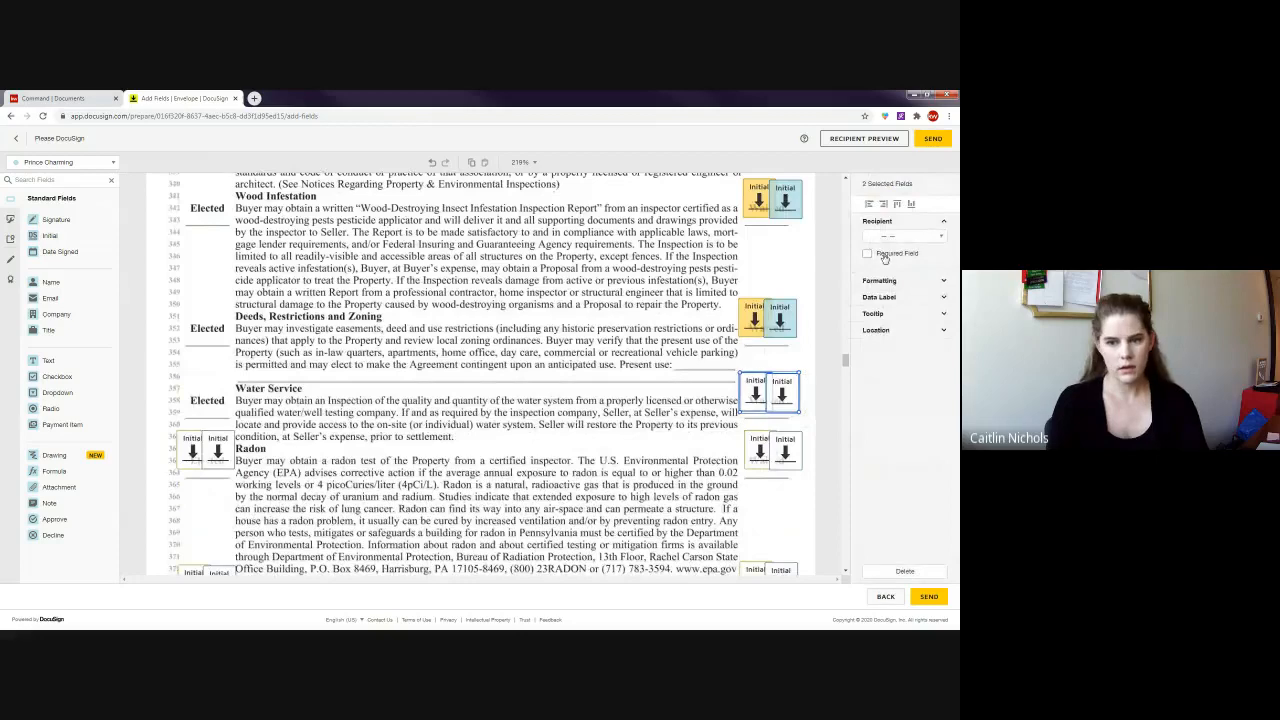
click(401, 440)
- At Radon, delete the right initial pair to leave Waived and make the left pair required
scroll(398, 438, down, 2)
drag(726, 332, 805, 382)
key(Delete)
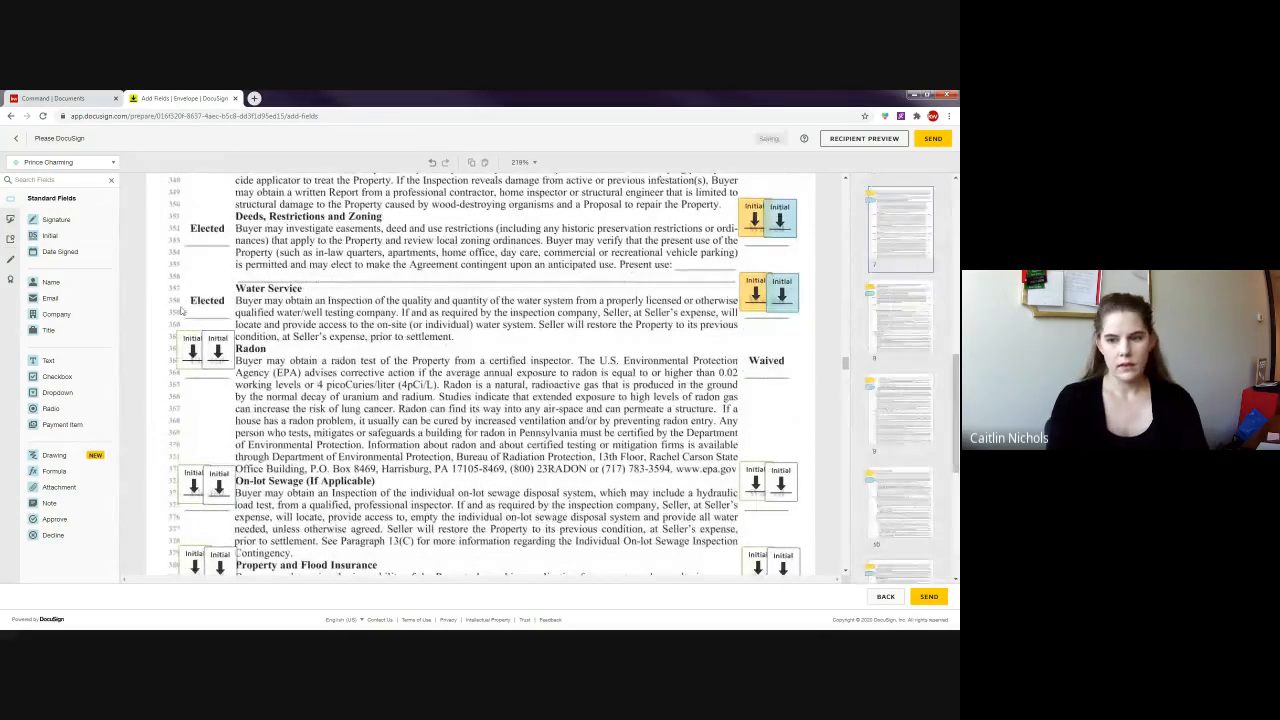
drag(153, 321, 355, 413)
click(883, 262)
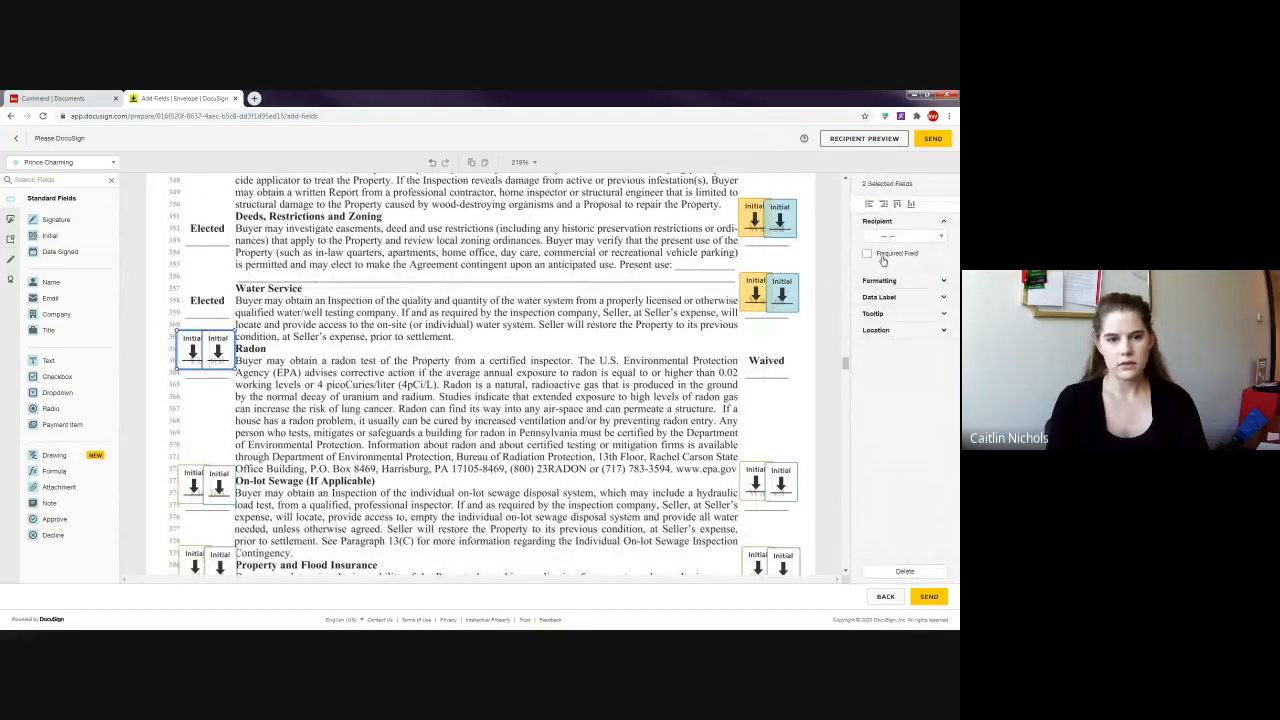
click(419, 433)
- Scroll to page 14, showing the Buyer/Seller notice, signature lines and buyer Initial fields
scroll(419, 433, up, 6)
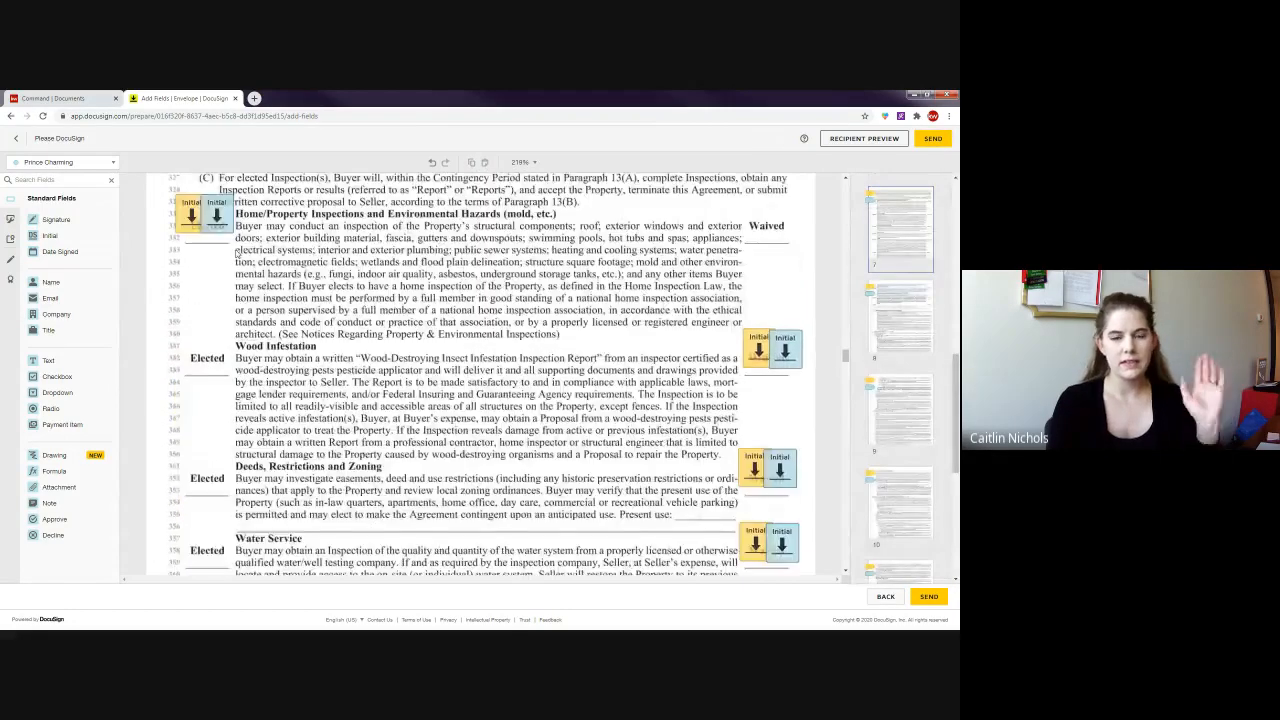
scroll(348, 335, down, 4)
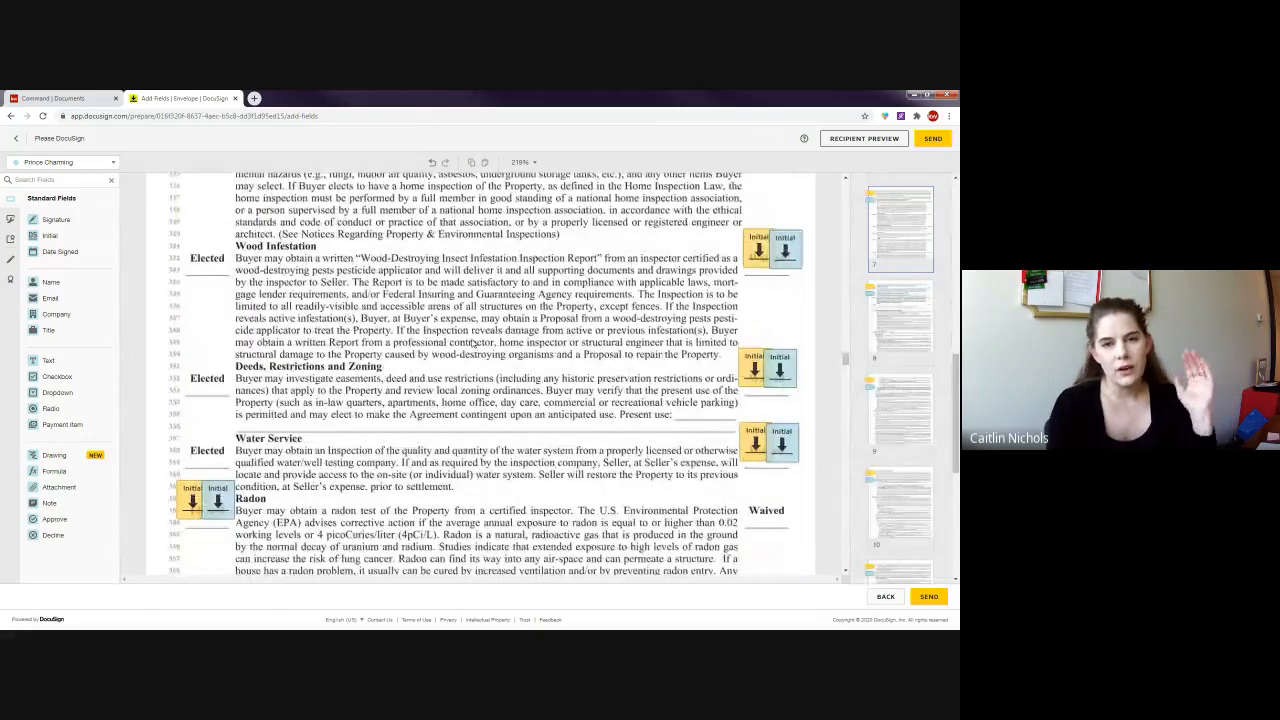
scroll(473, 343, down, 8)
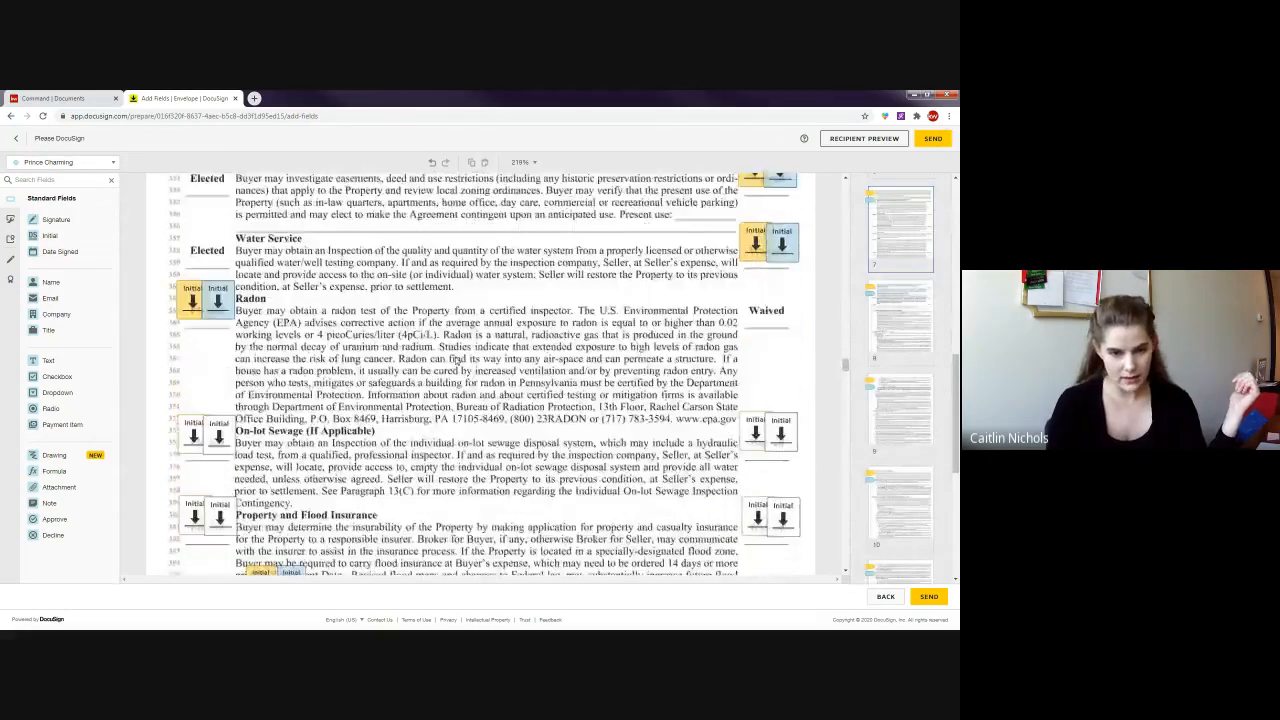
scroll(520, 452, down, 15)
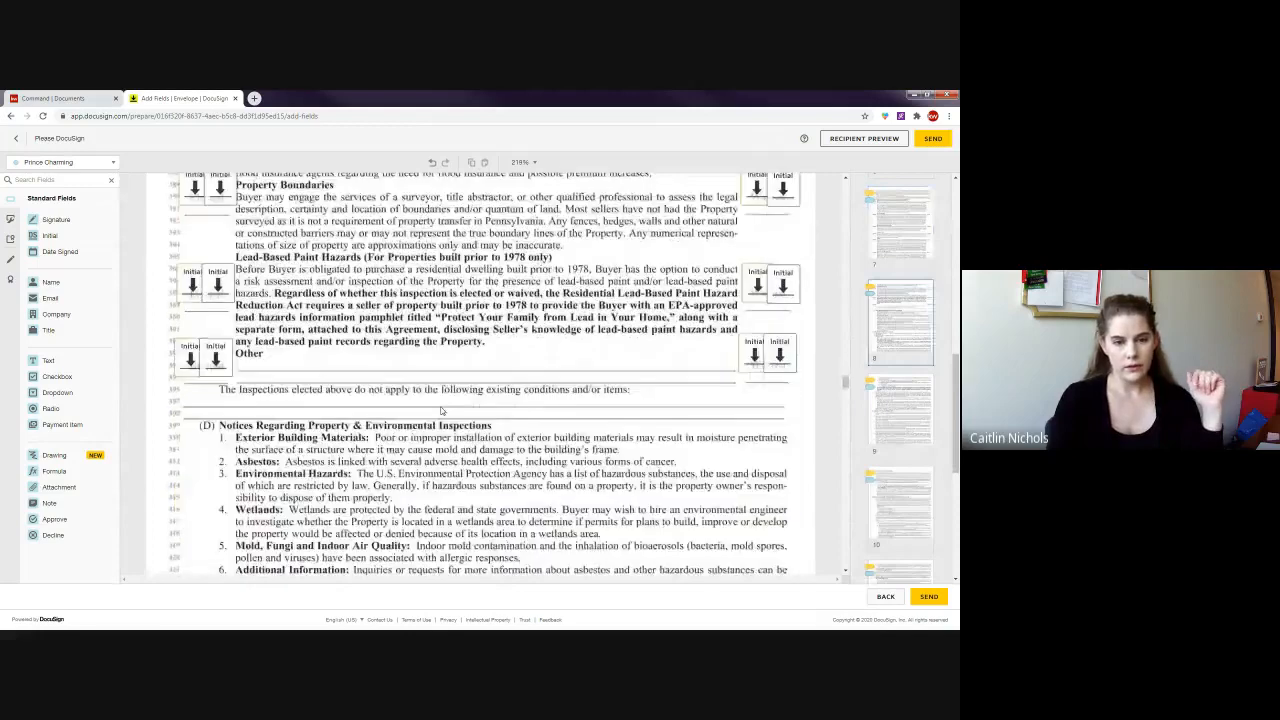
scroll(444, 375, down, 7)
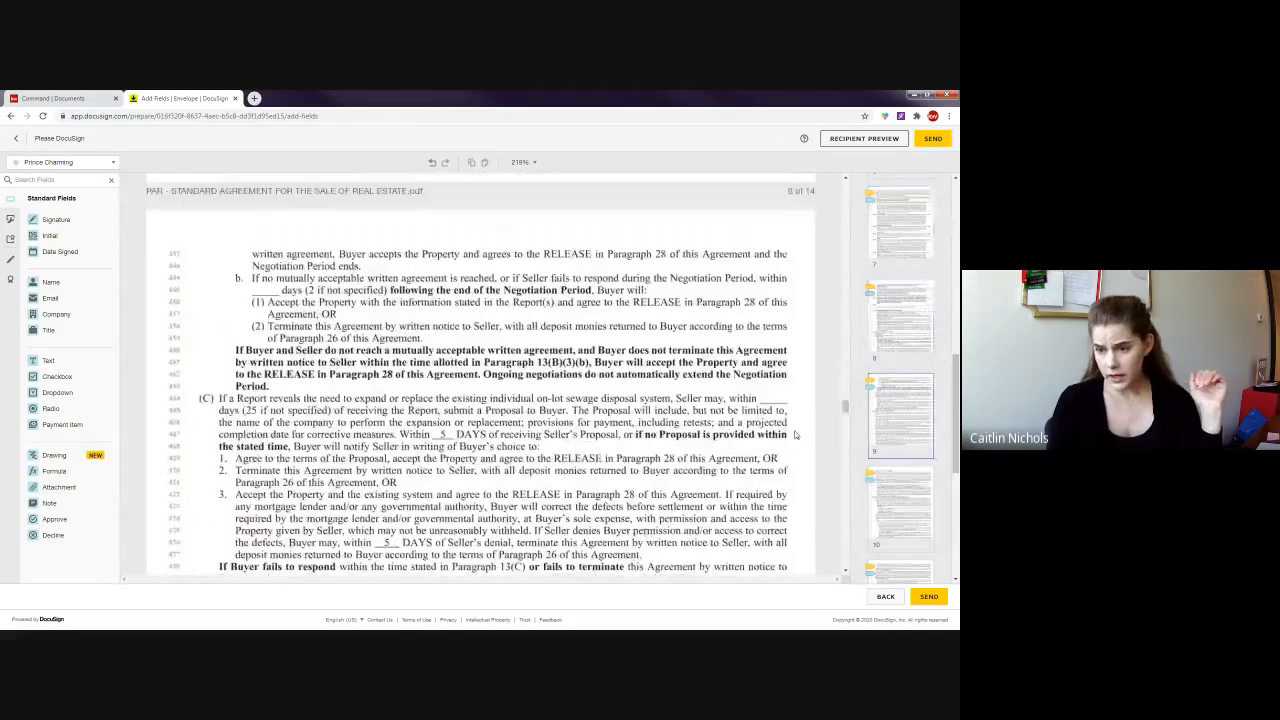
drag(846, 408, 850, 538)
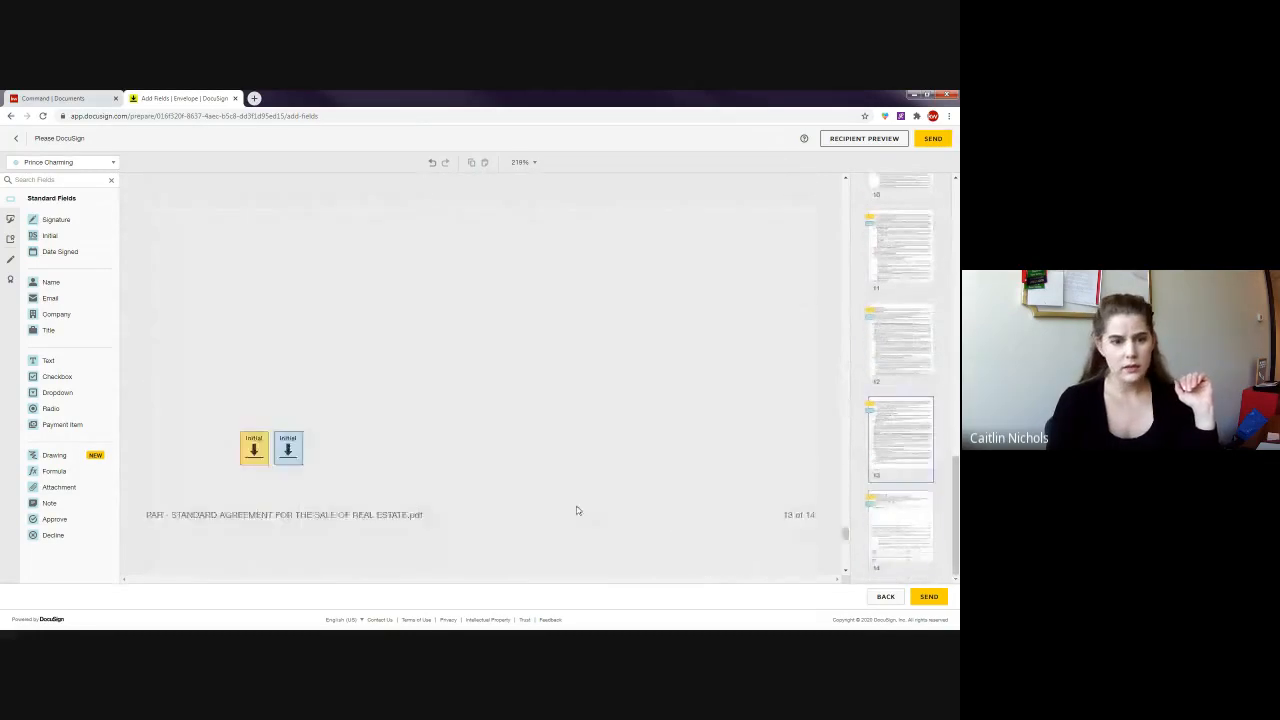
scroll(577, 512, down, 7)
scroll(229, 339, down, 5)
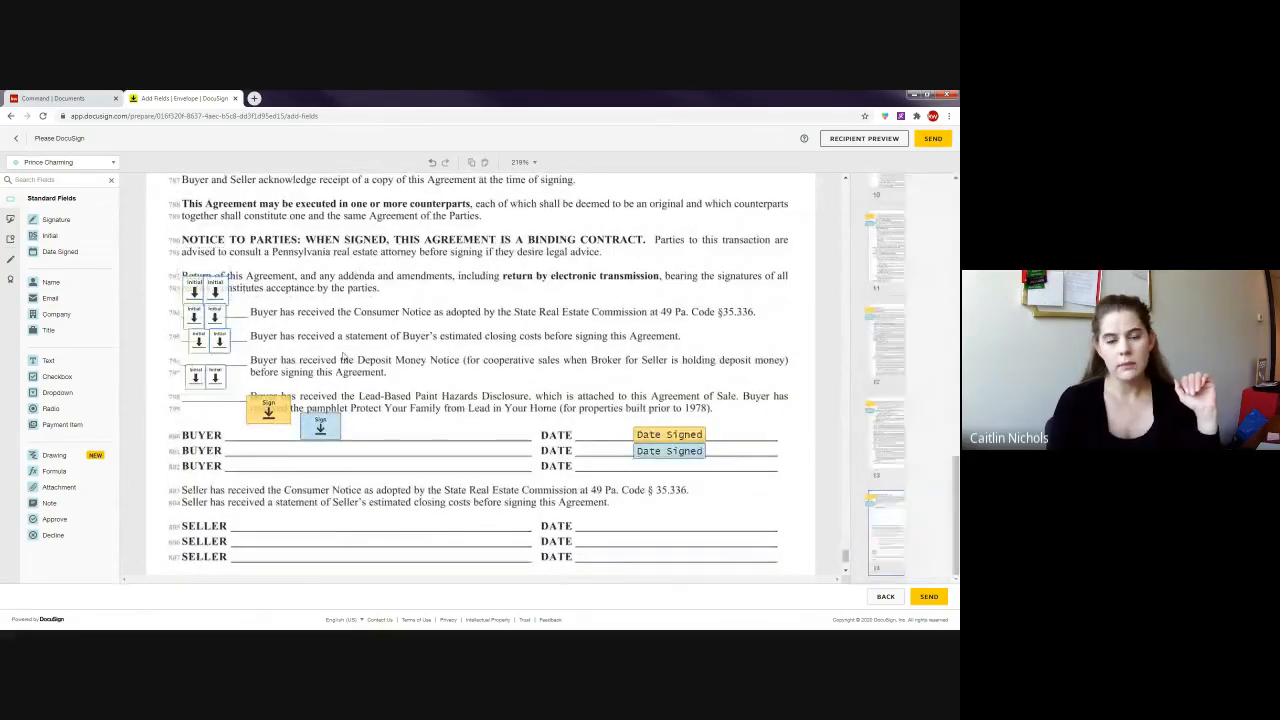
- Select six buyer Initial fields together and mark them as Required Field
drag(176, 274, 238, 393)
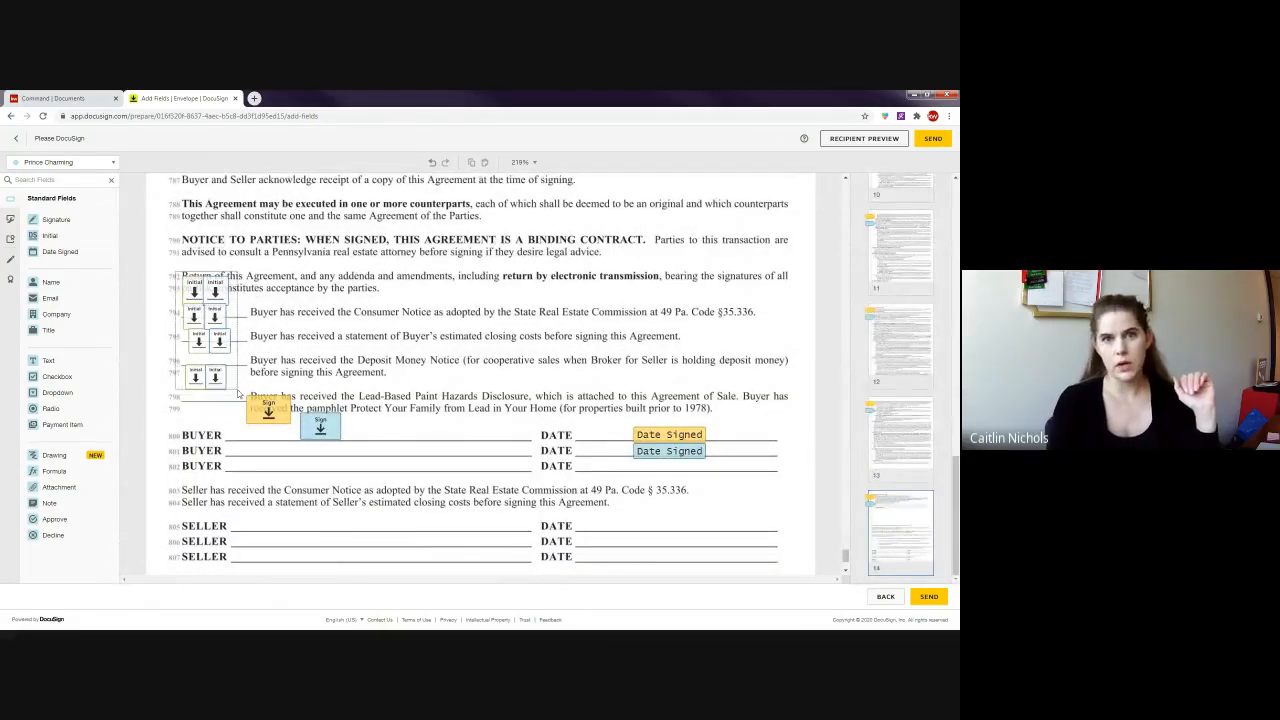
click(349, 312)
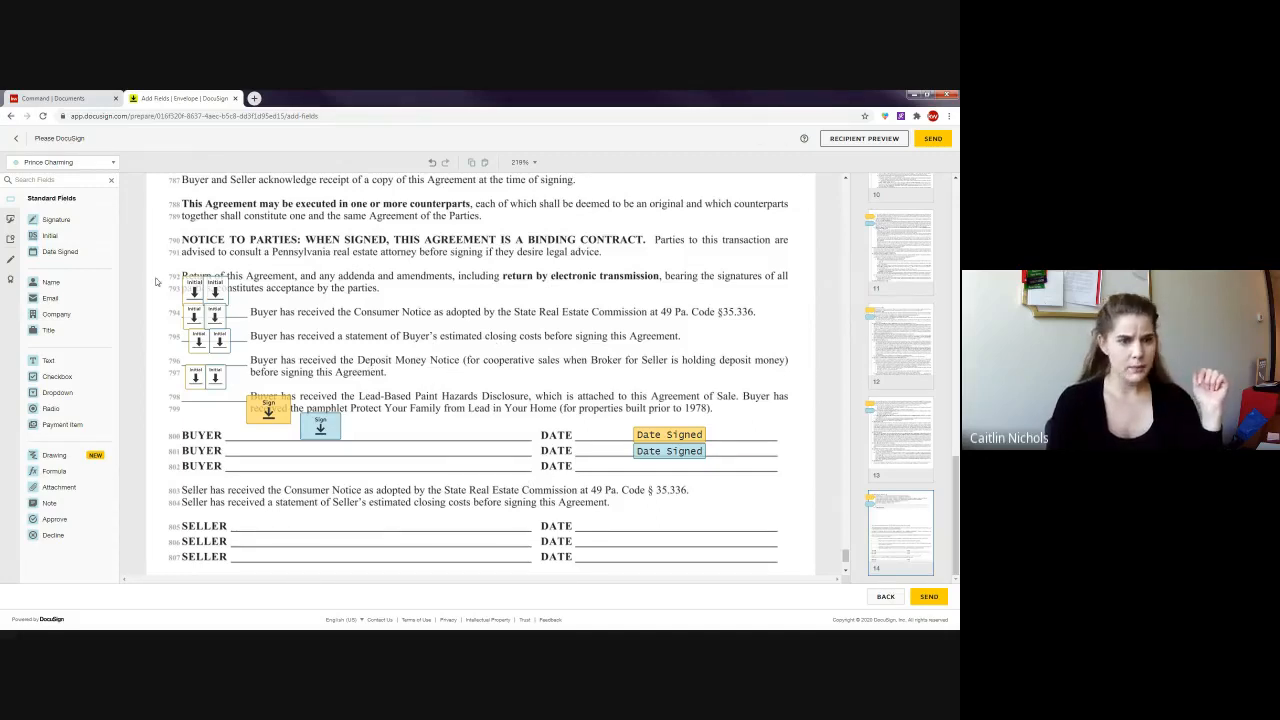
drag(158, 272, 304, 356)
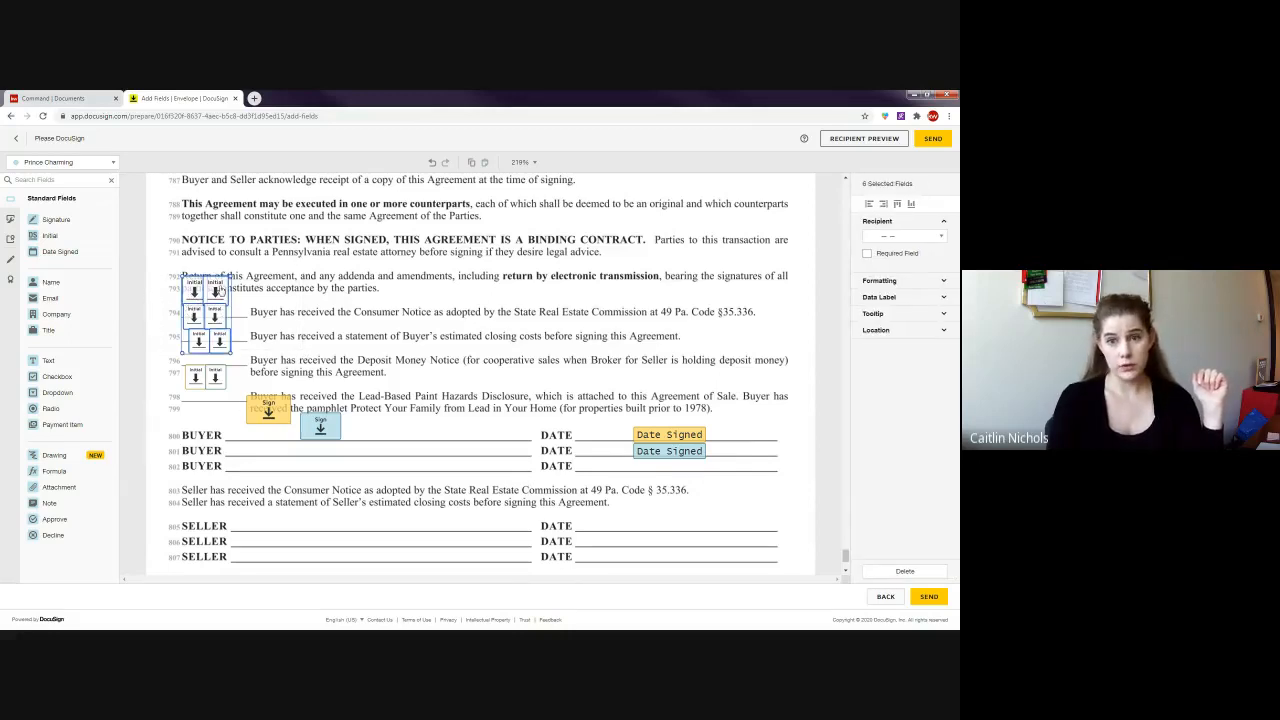
click(867, 254)
click(298, 353)
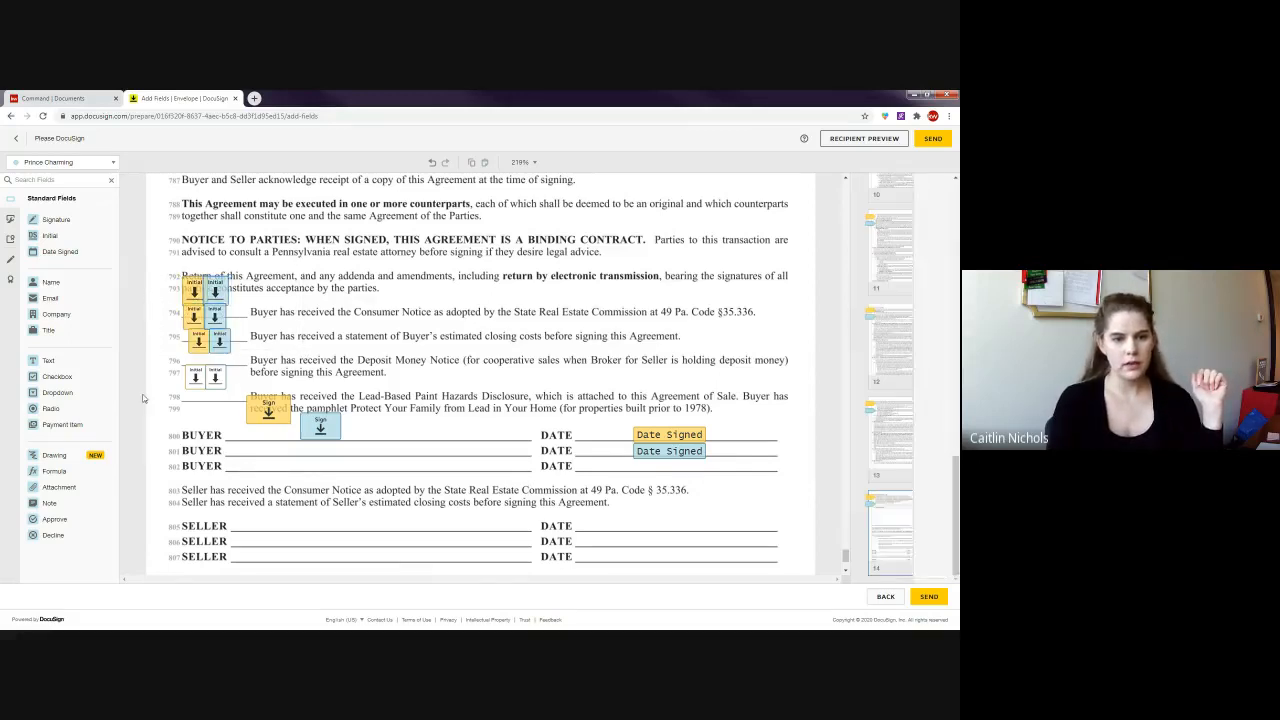
- Leave the two Initial fields on line 796 optional, deleting then restoring them, and return to the envelope
drag(165, 380, 276, 364)
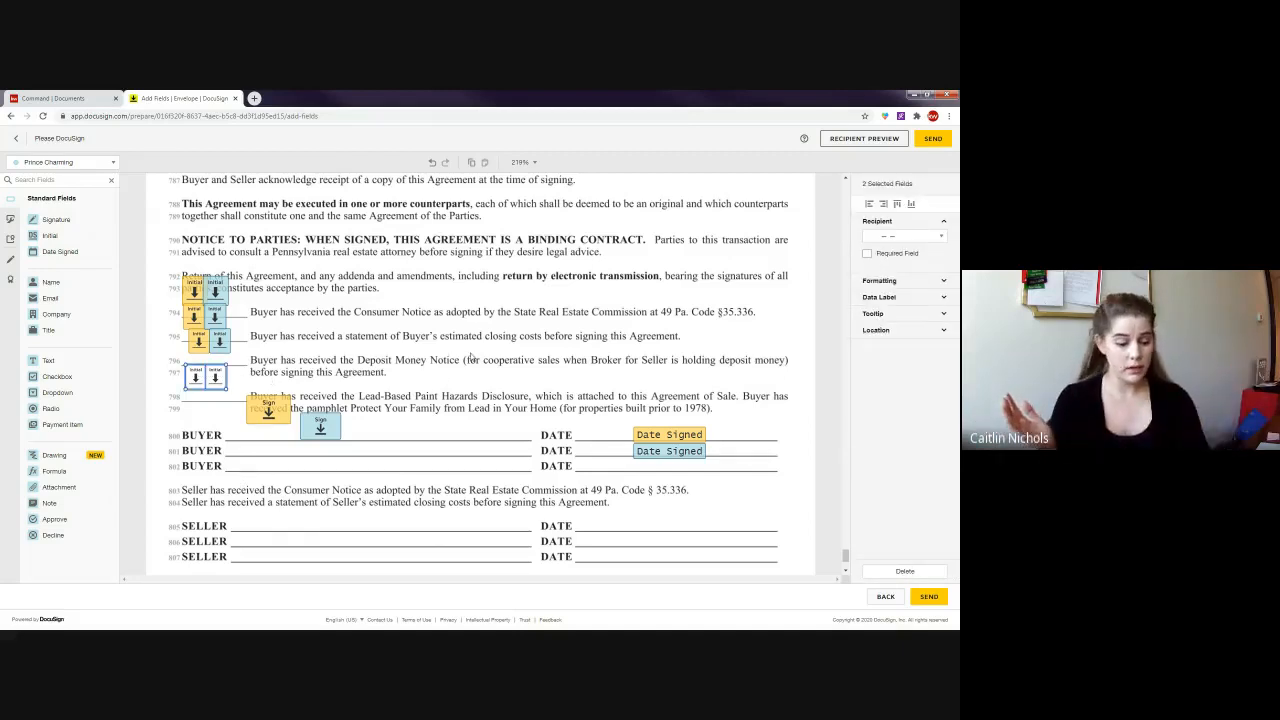
key(Delete)
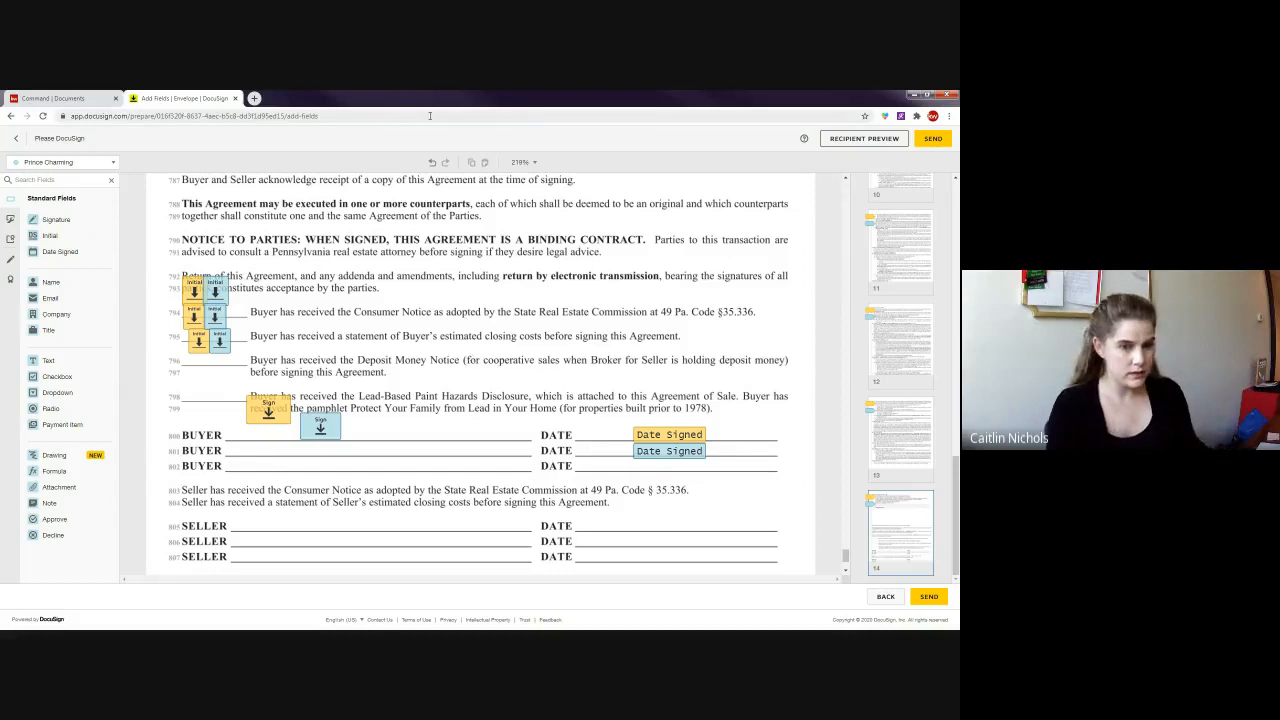
key(ctrl+z)
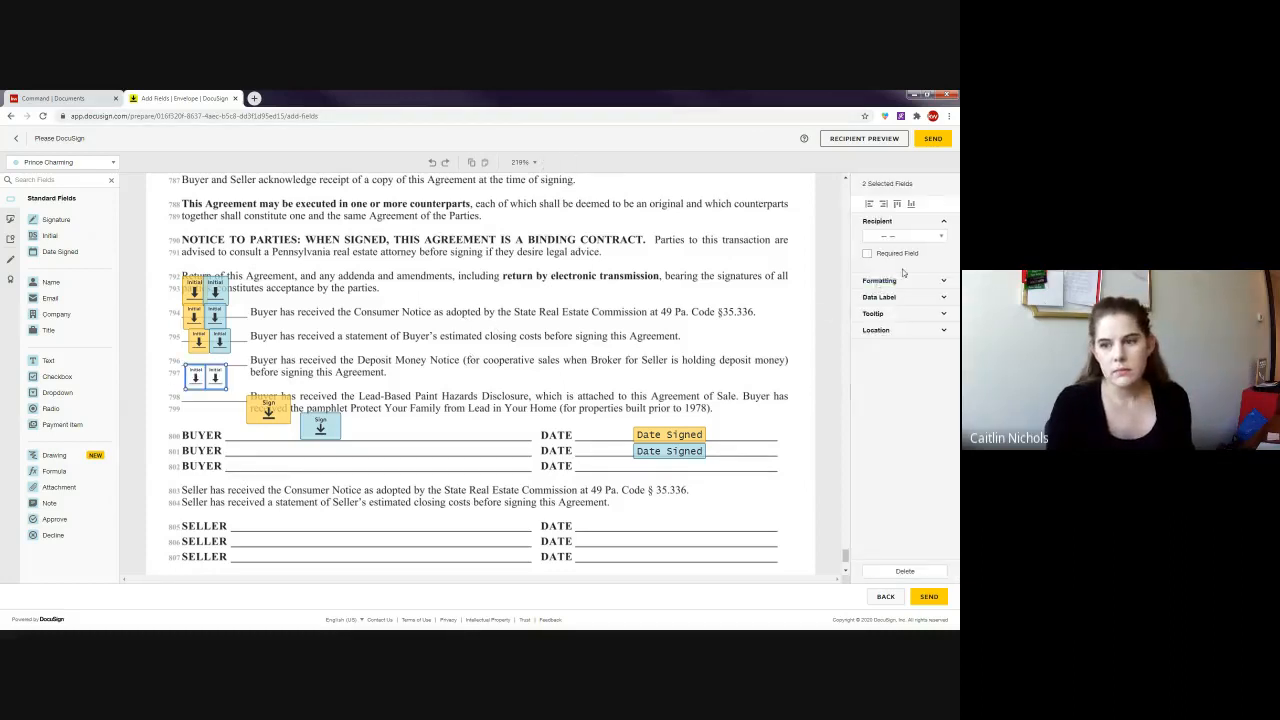
click(440, 343)
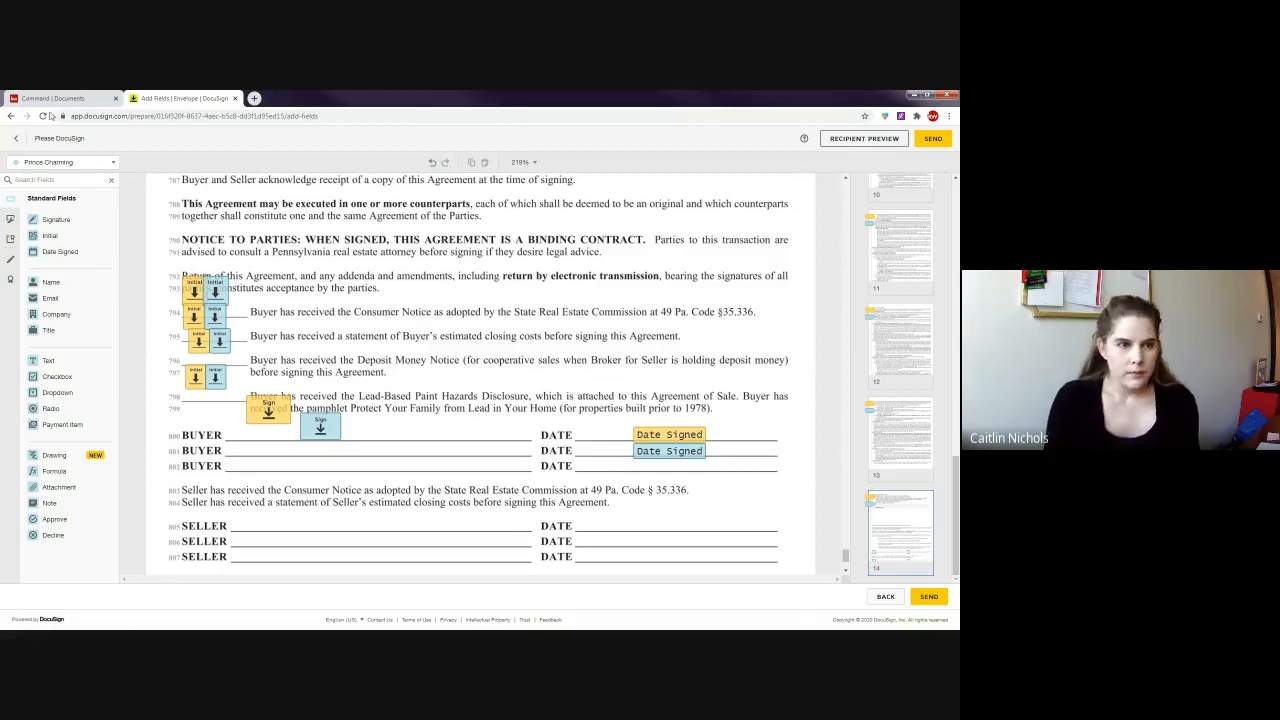
click(16, 138)
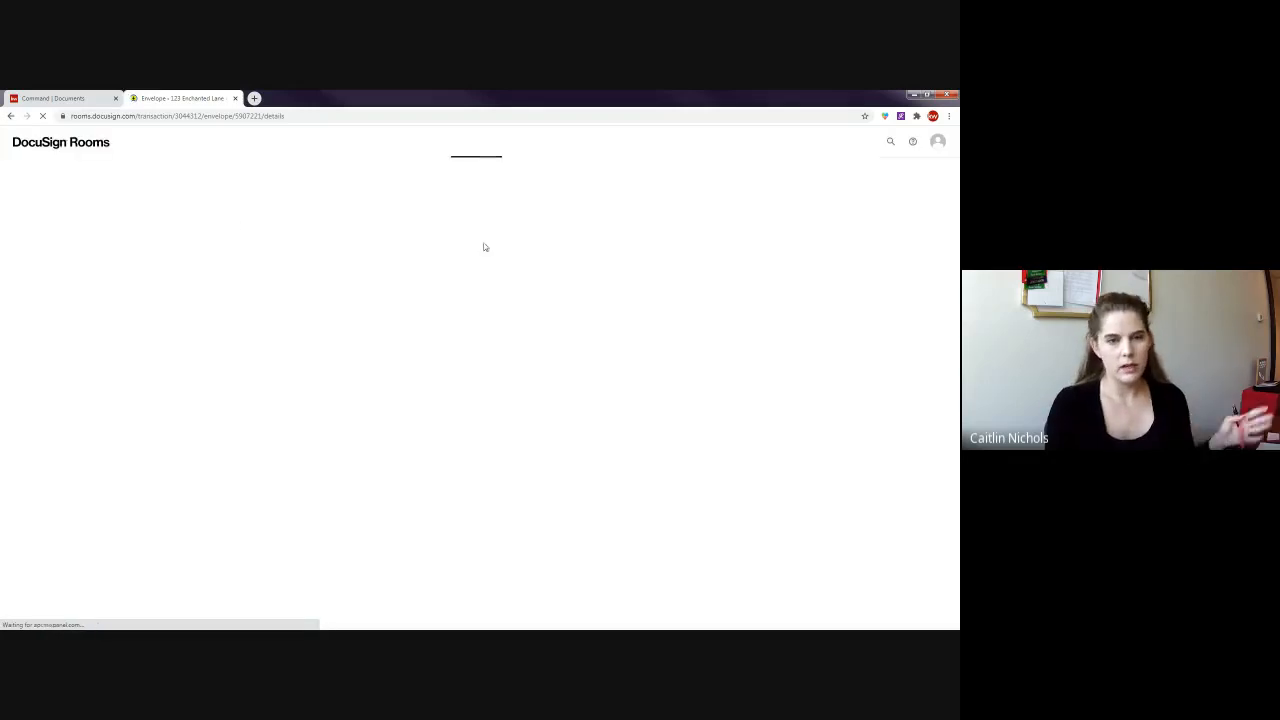
- In the Cinderella - Buyer room's Documents list, switch from Active Documents to All Documents
click(852, 141)
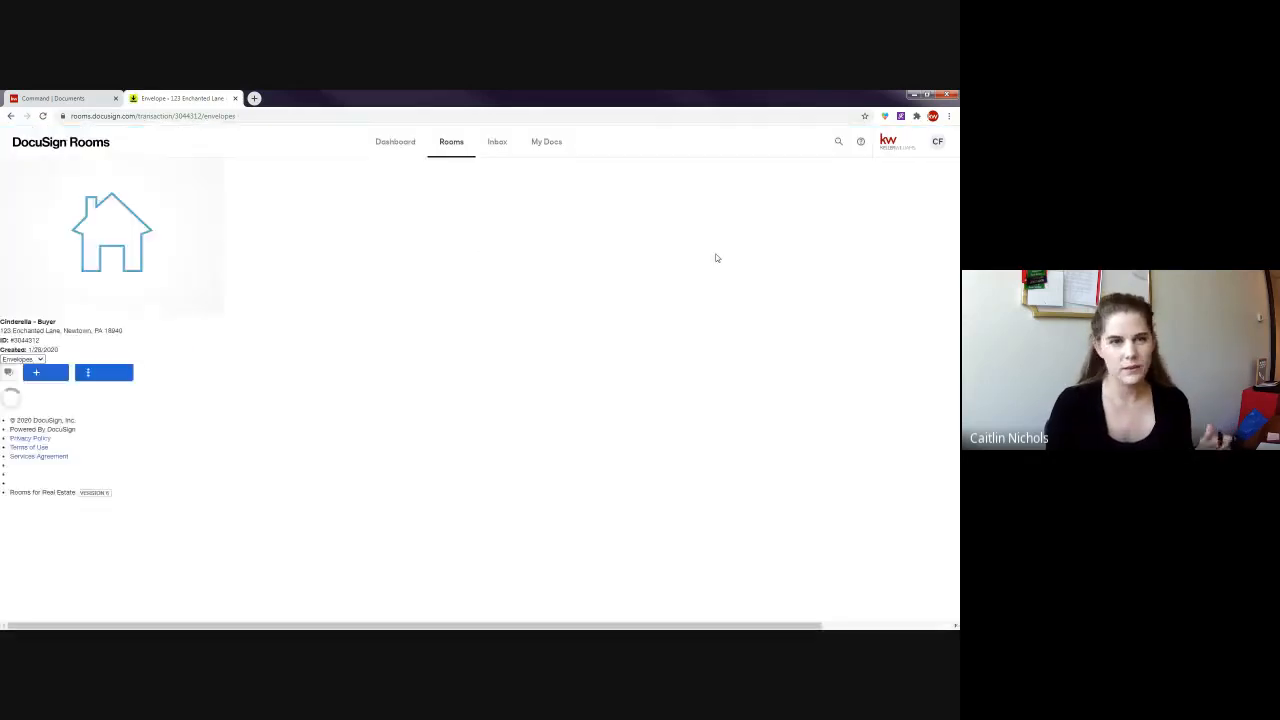
click(184, 202)
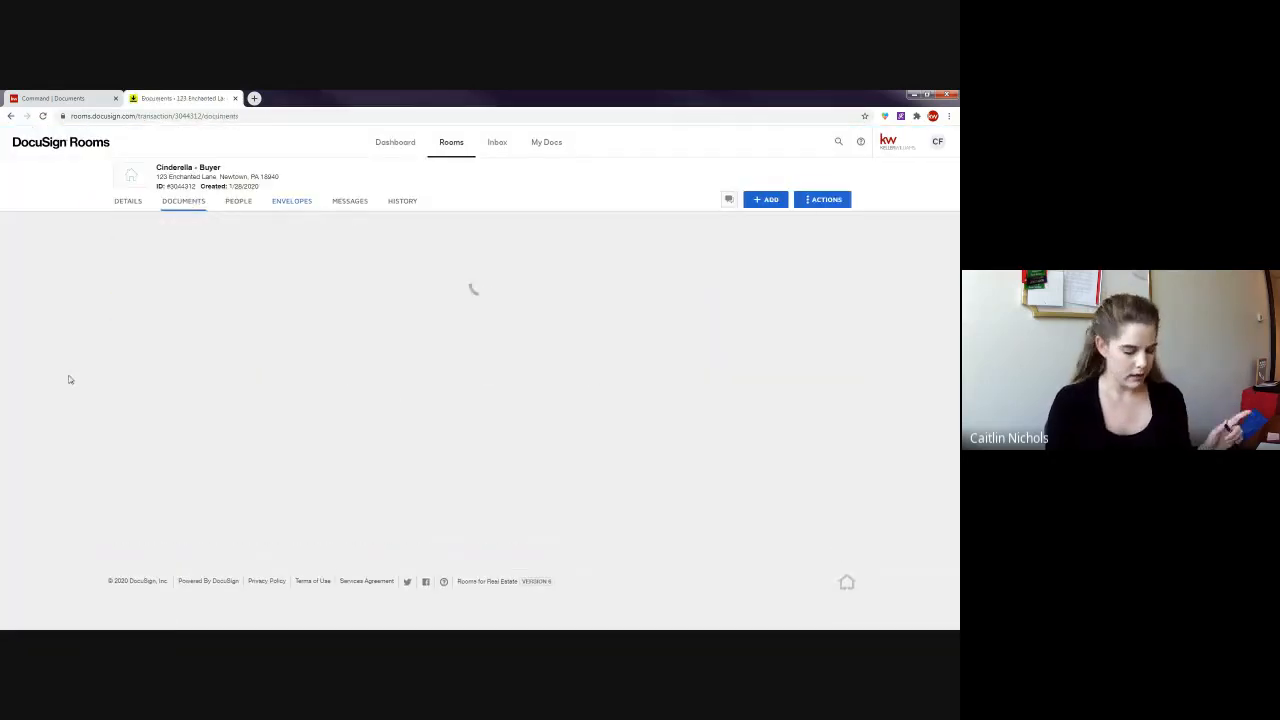
click(320, 222)
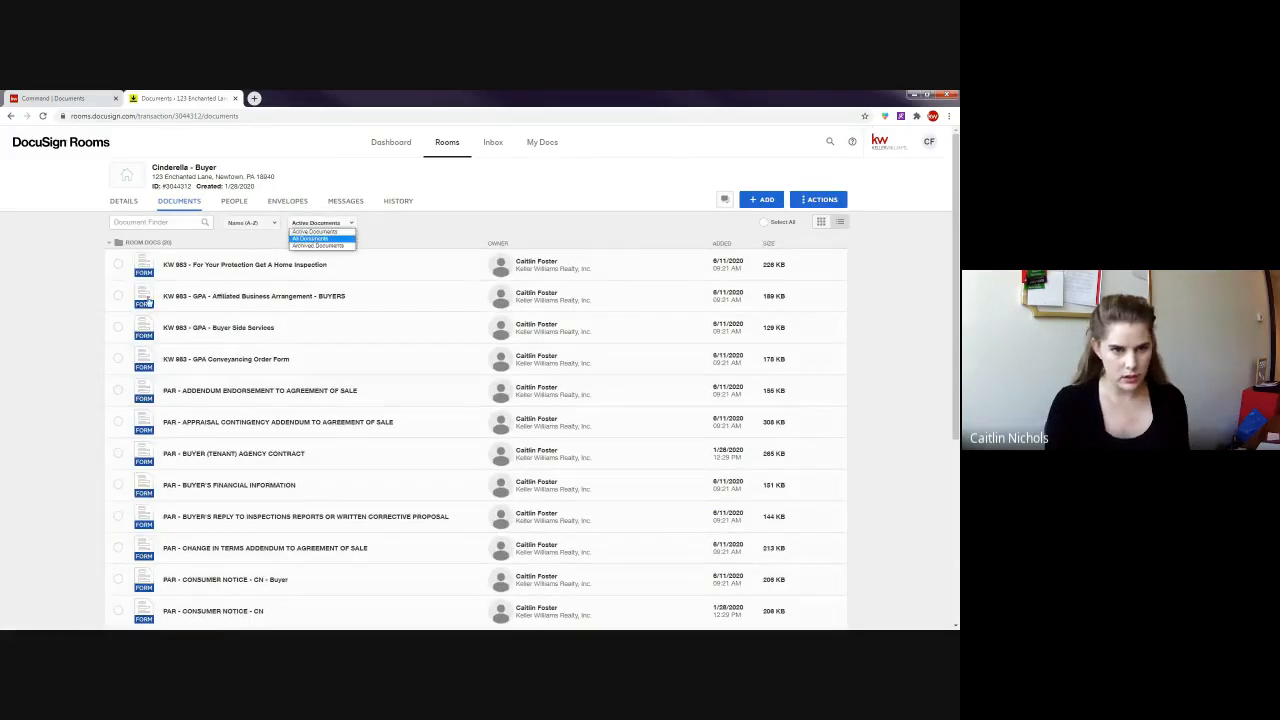
click(310, 238)
scroll(45, 340, down, 10)
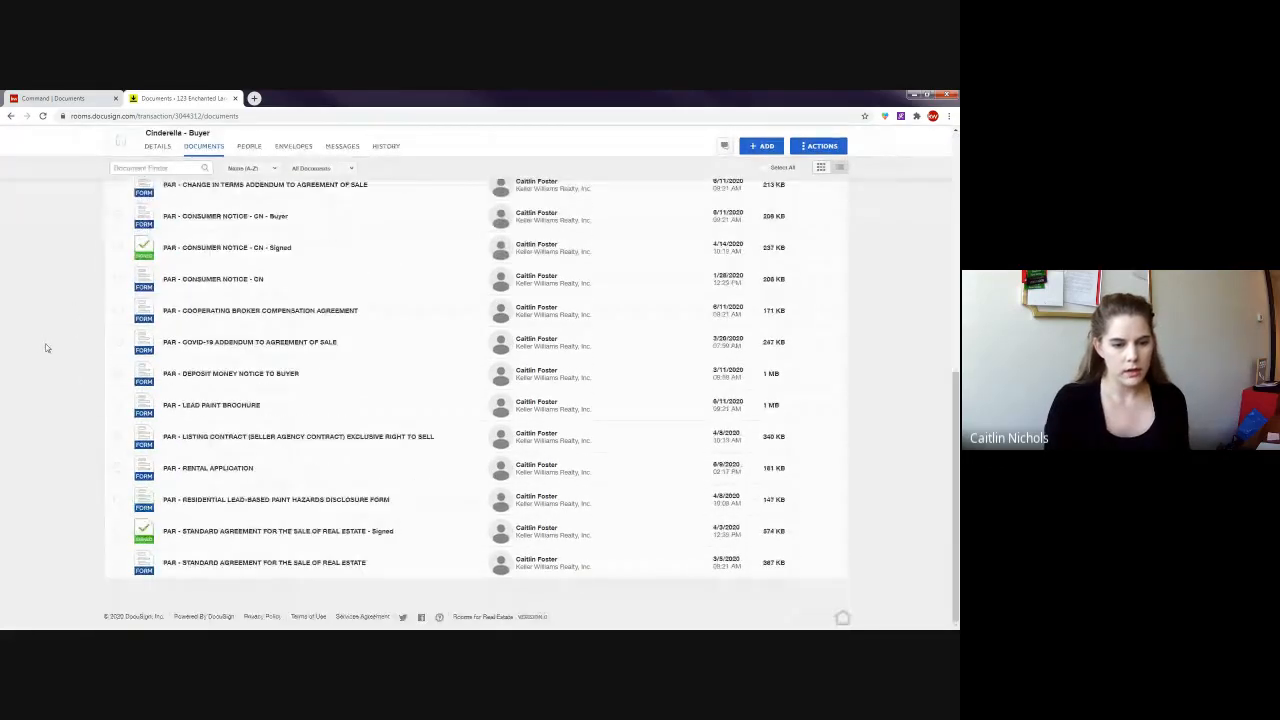
scroll(45, 348, up, 10)
scroll(240, 371, down, 3)
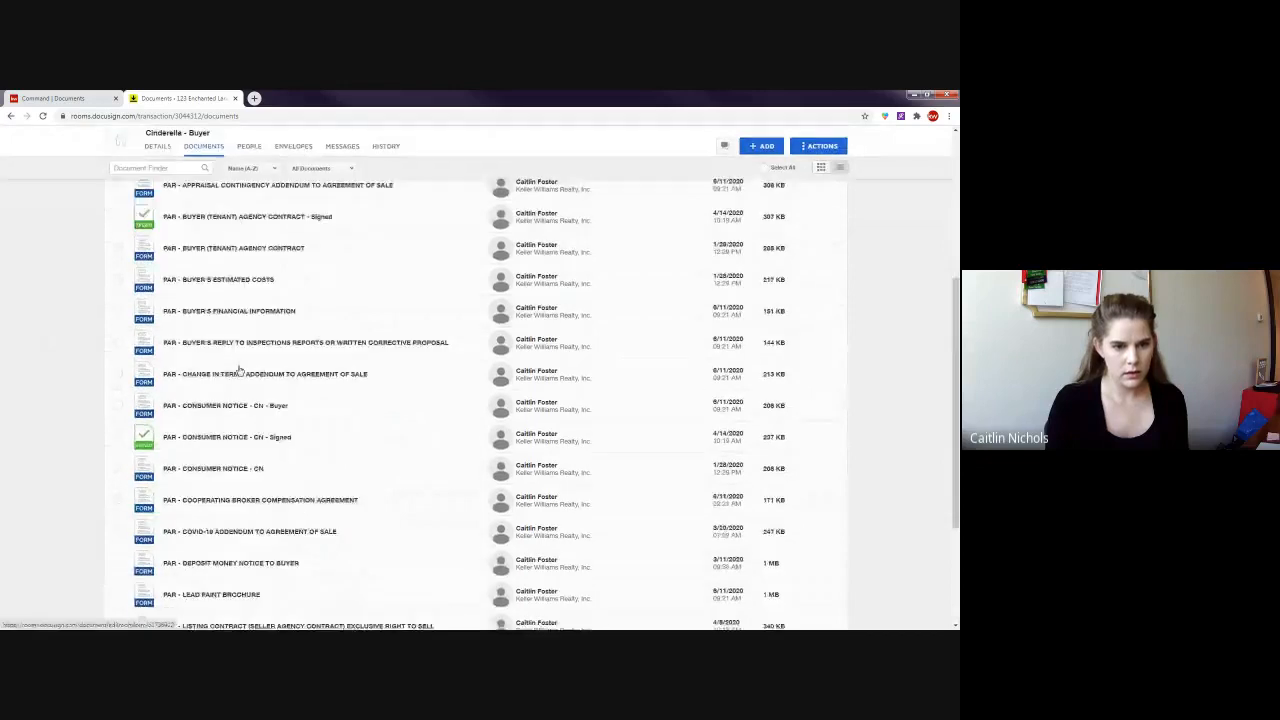
scroll(240, 371, down, 5)
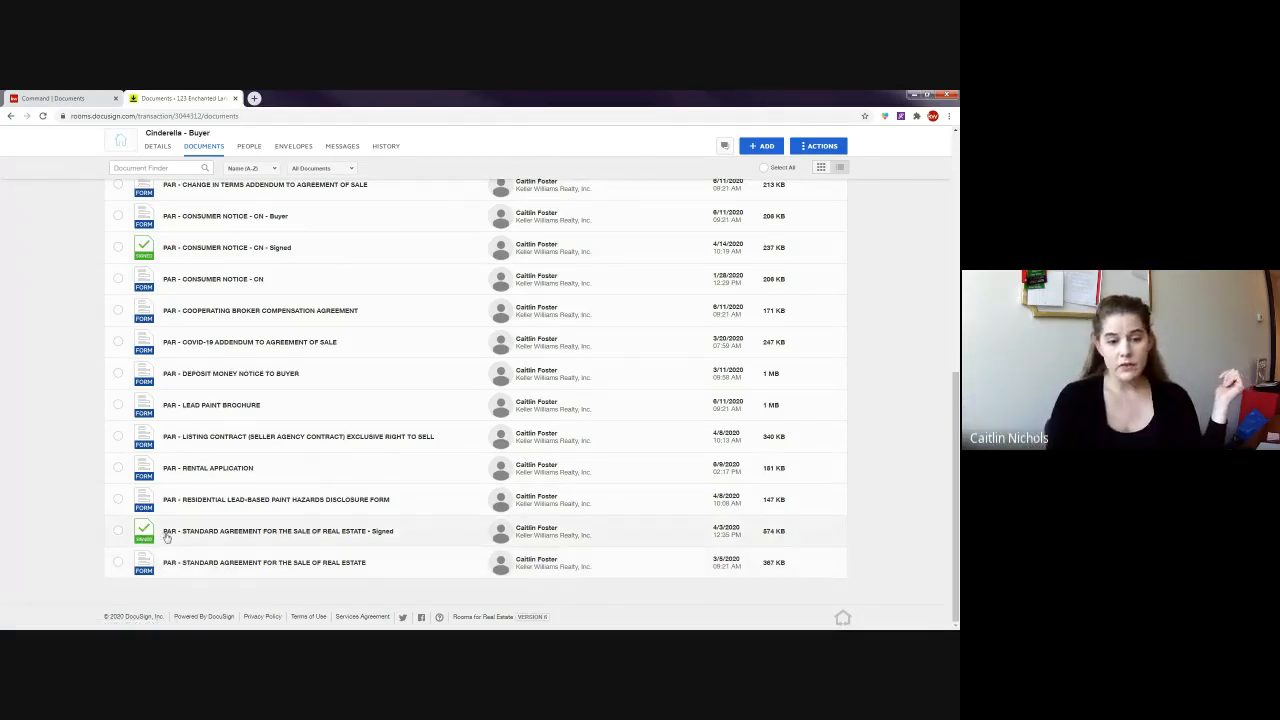
click(383, 532)
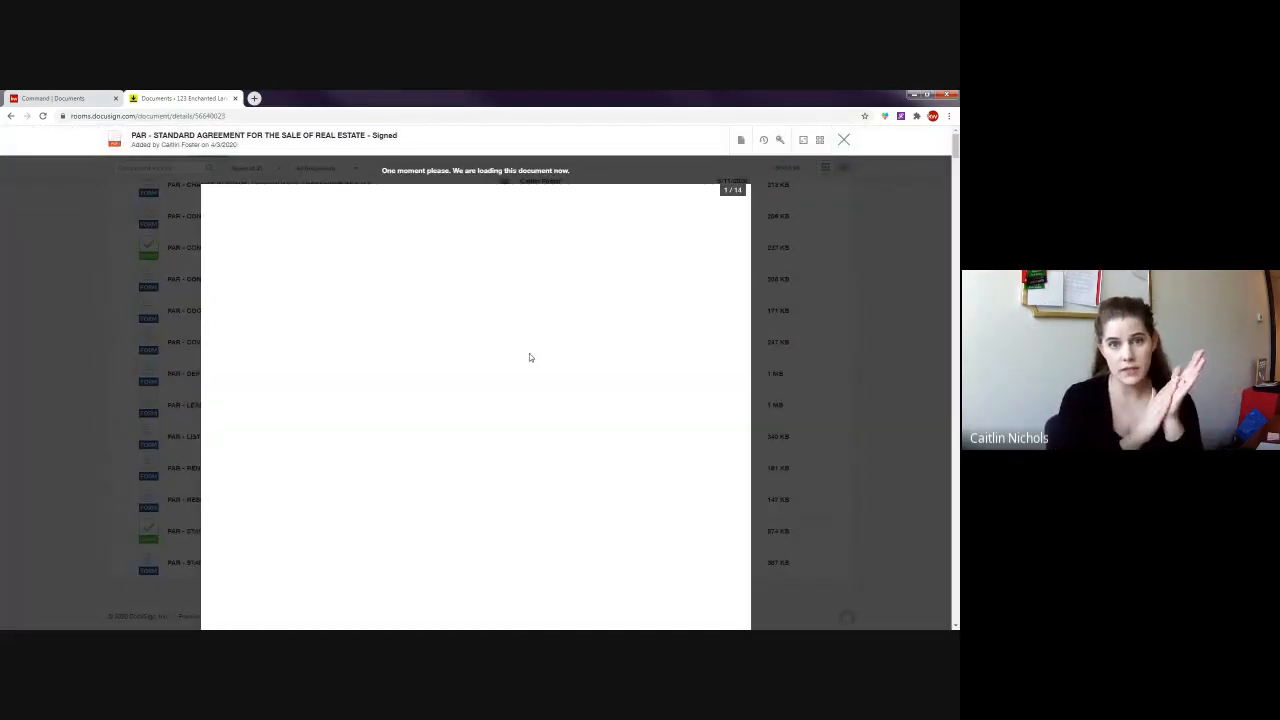
scroll(491, 392, down, 4)
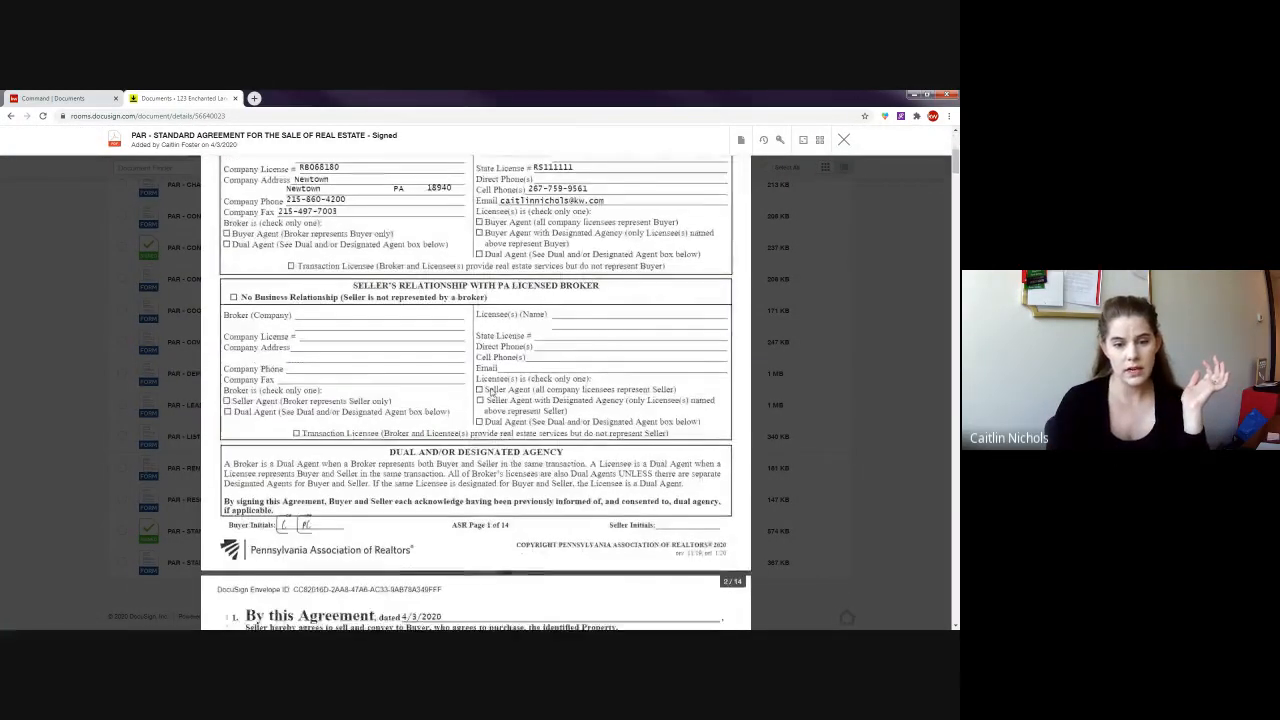
scroll(492, 392, down, 1)
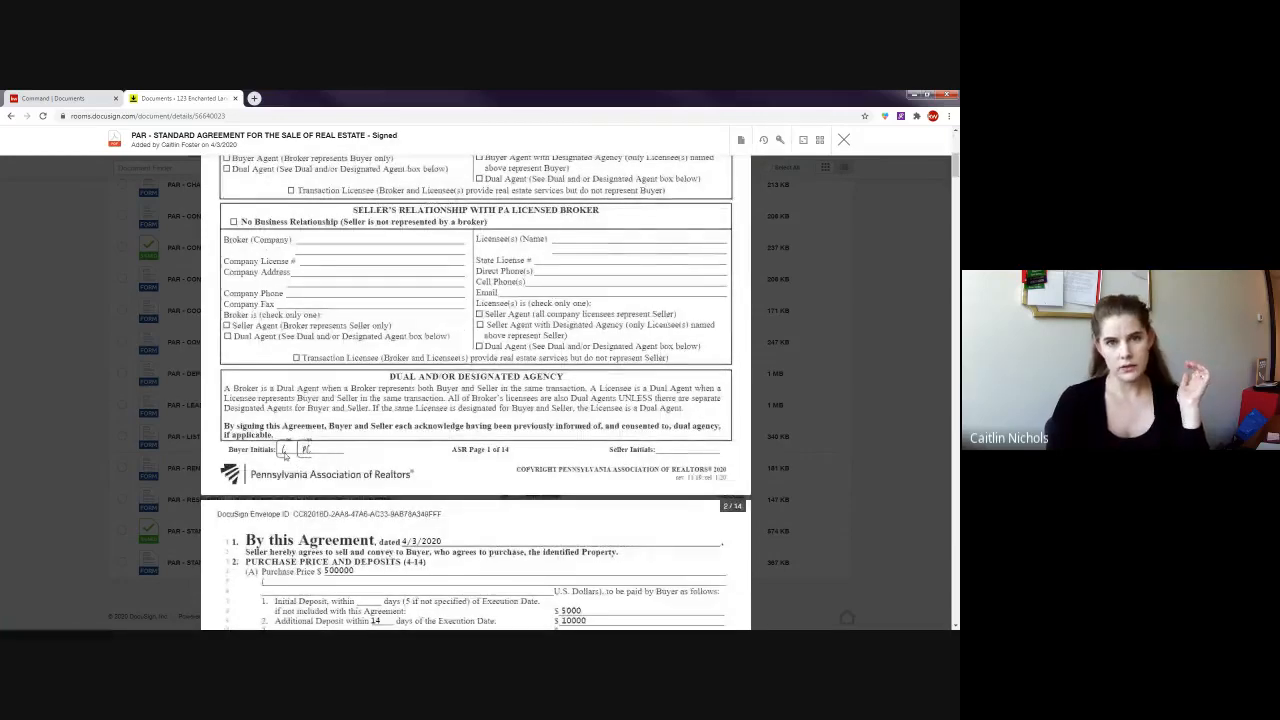
scroll(376, 438, down, 3)
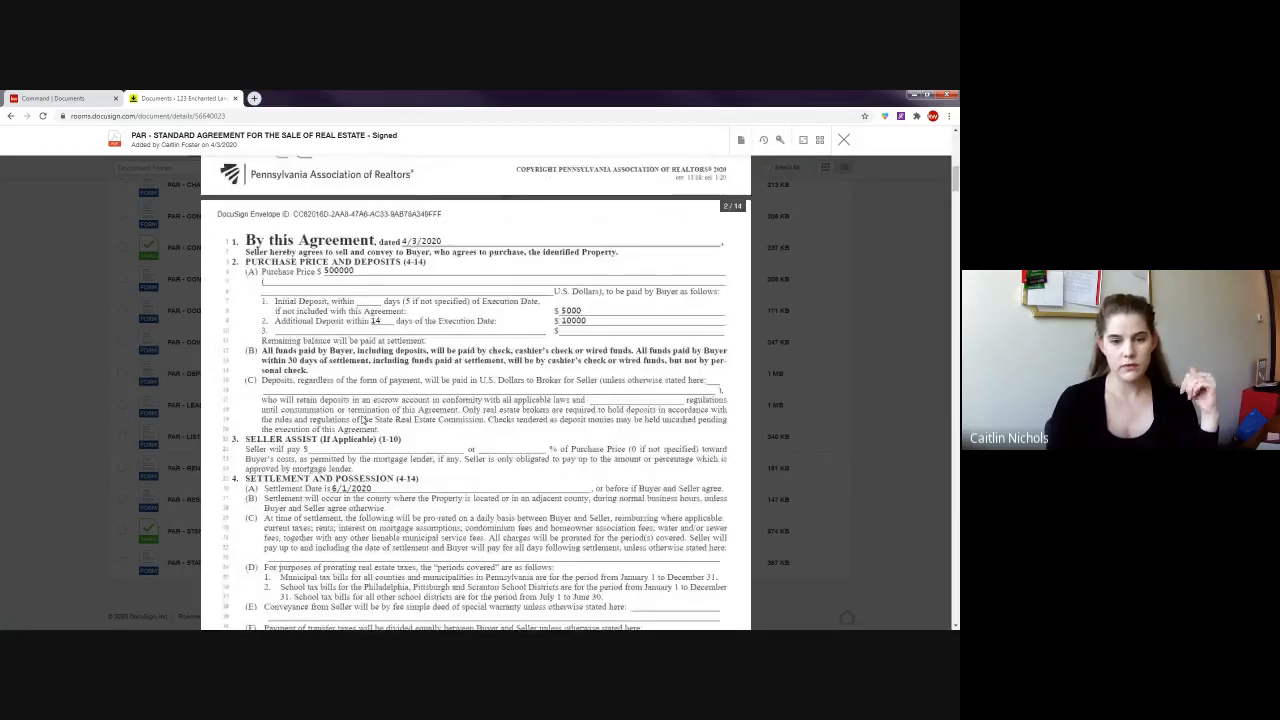
scroll(366, 420, down, 12)
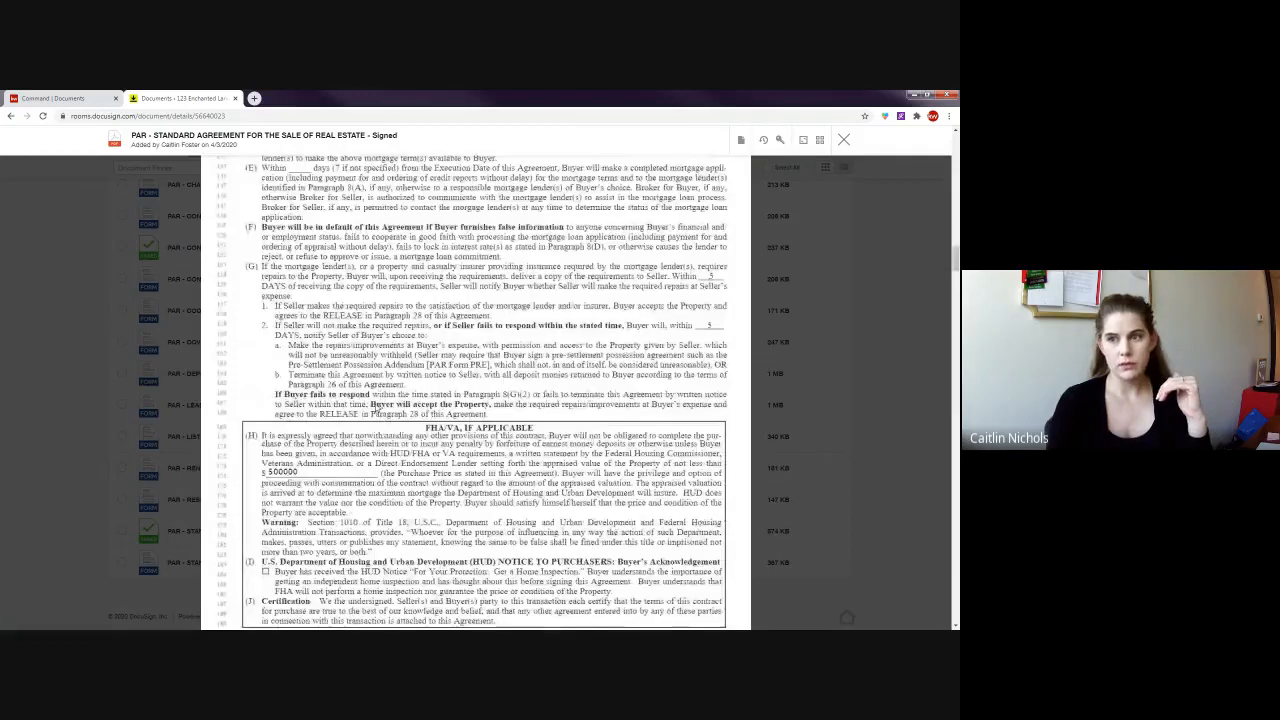
scroll(373, 408, down, 10)
click(844, 140)
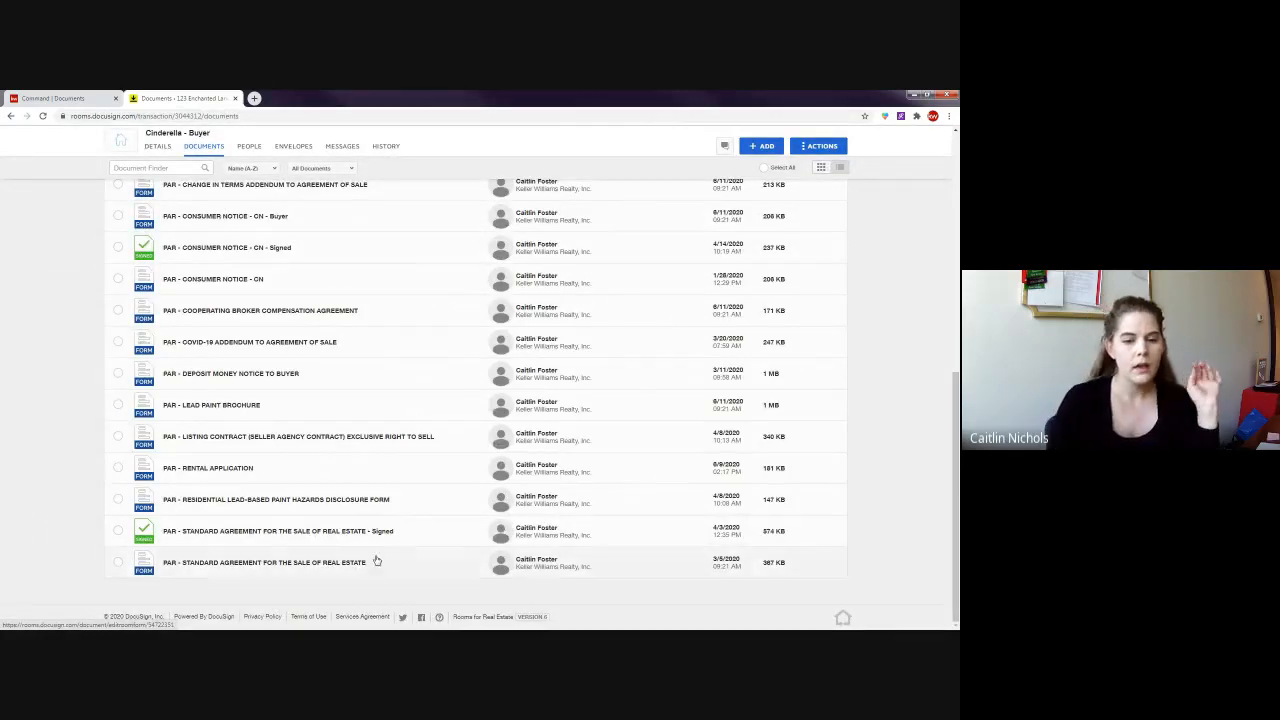
scroll(106, 531, up, 5)
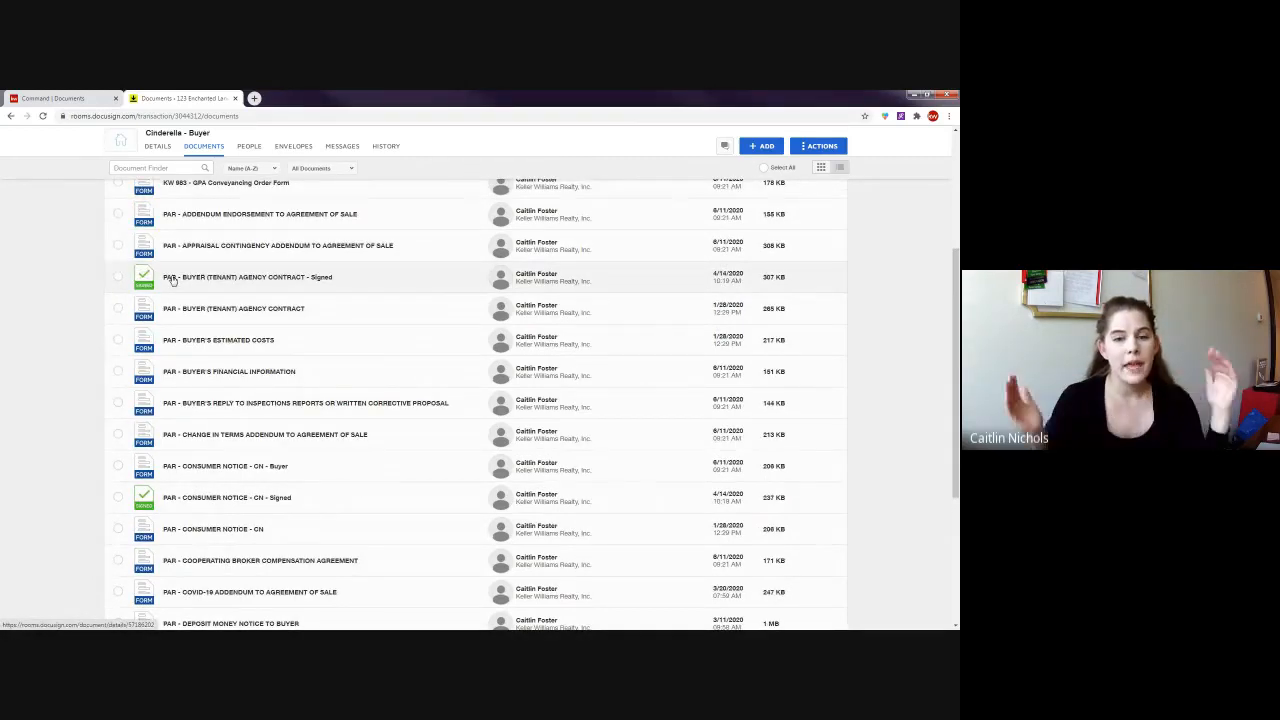
scroll(250, 290, up, 4)
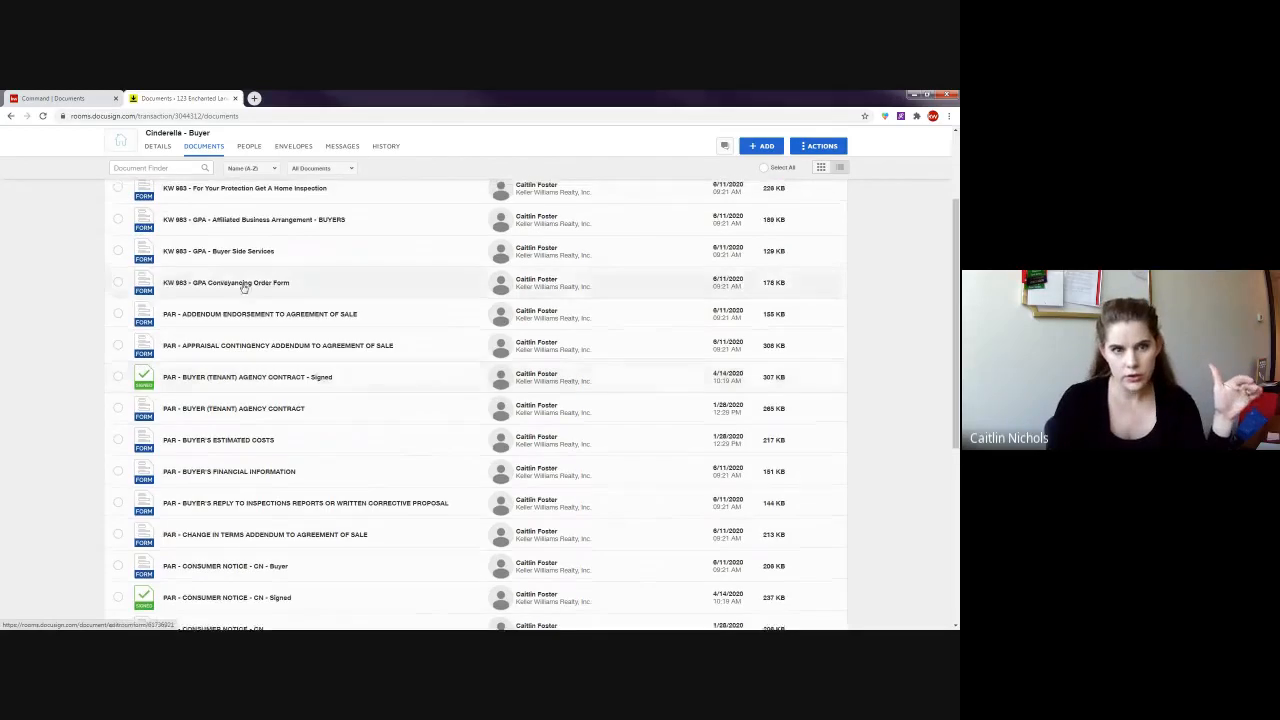
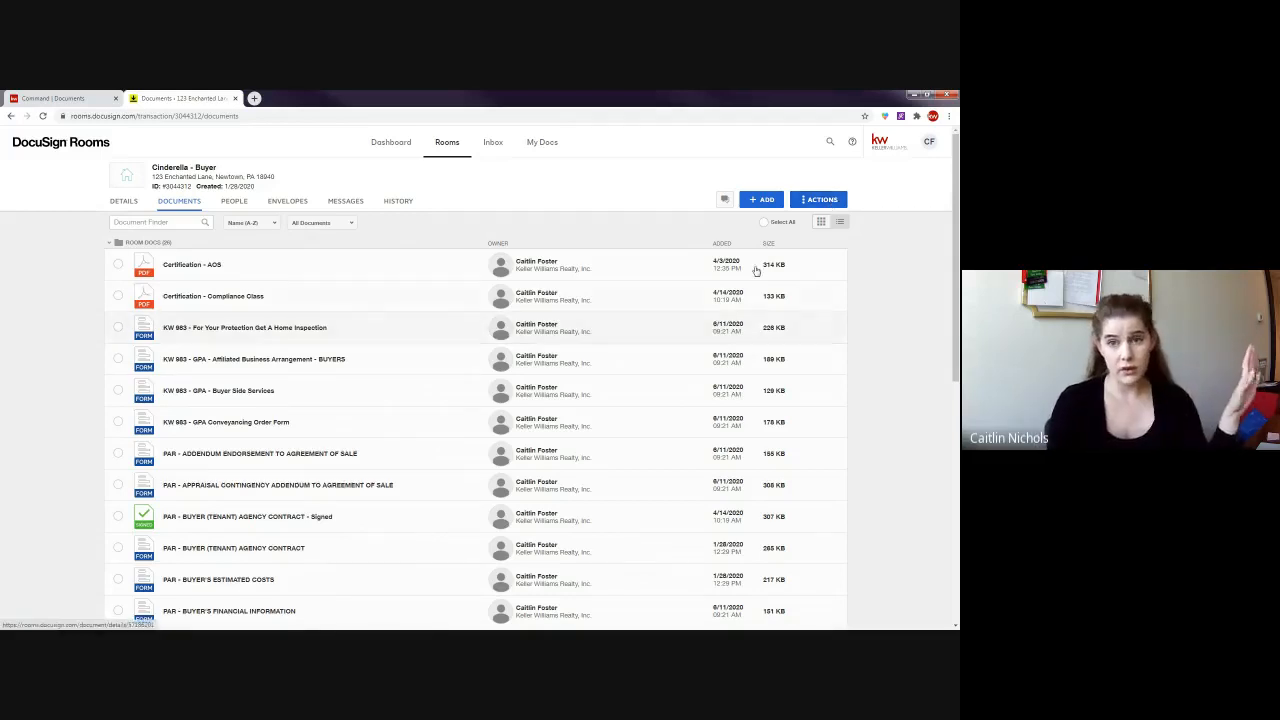
- Add an empty folder named 'Signed Docs' to the room's Documents list via Actions > Add folder
click(820, 201)
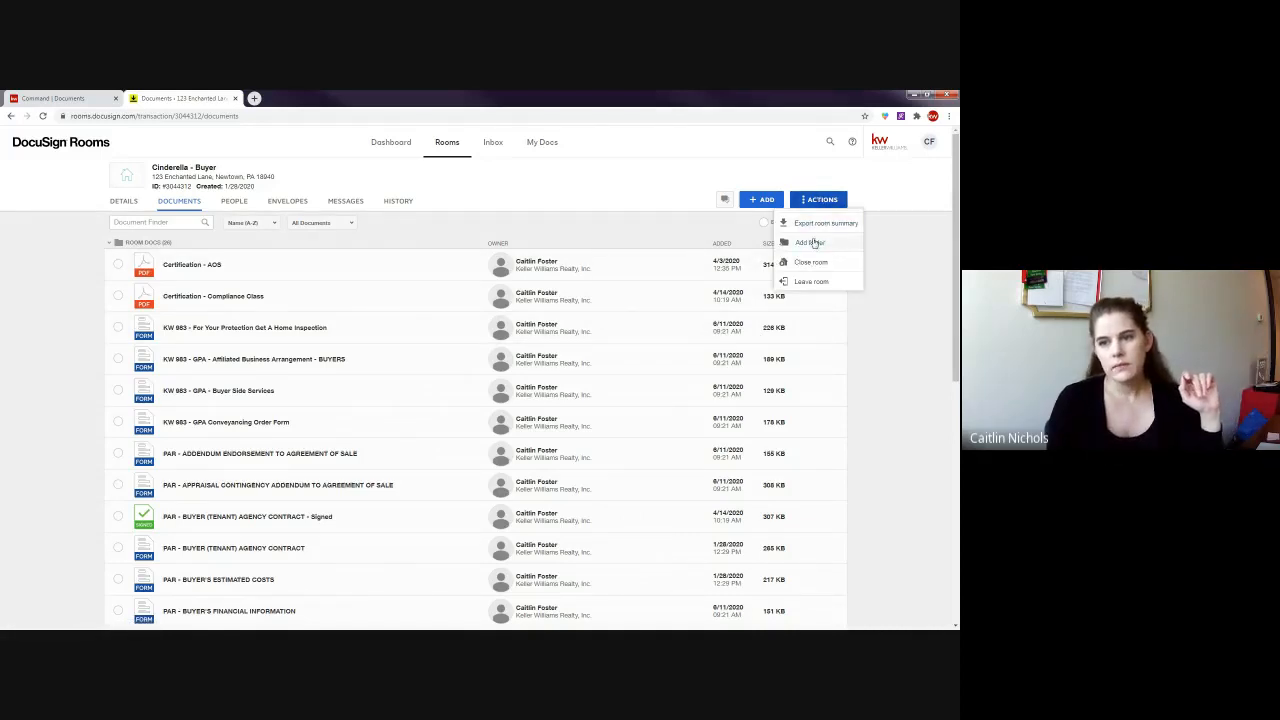
click(808, 244)
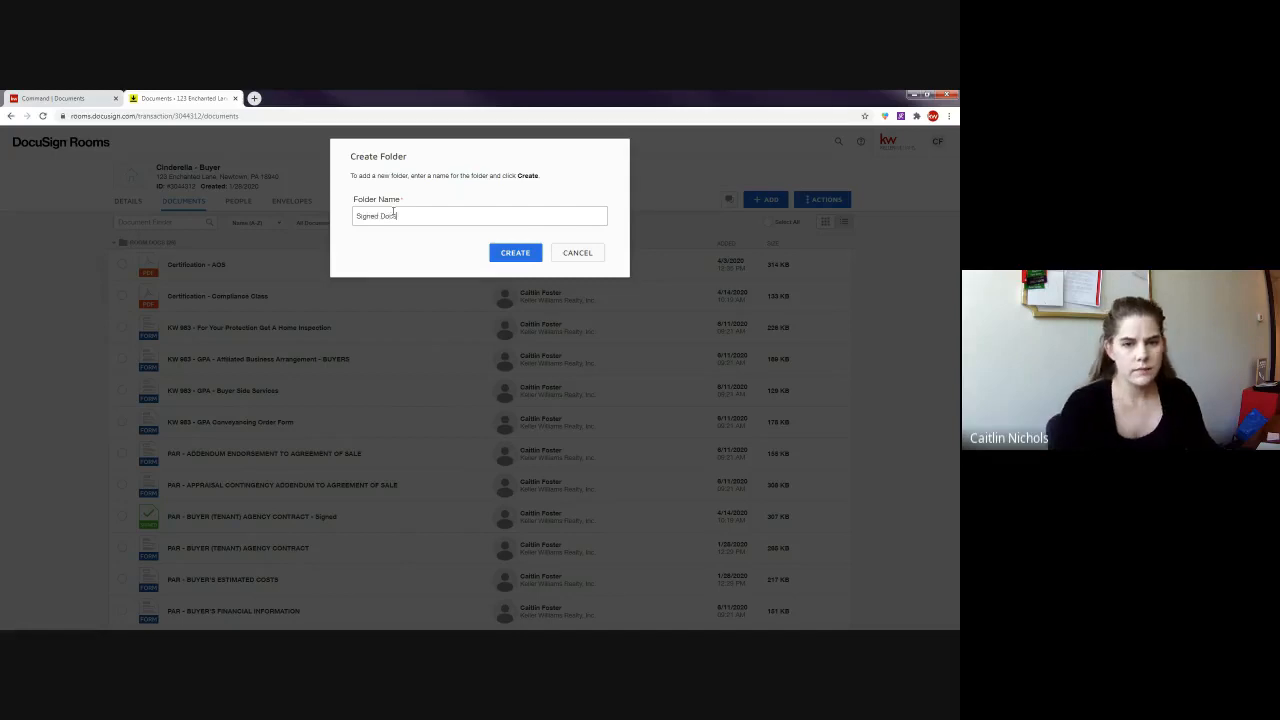
click(515, 252)
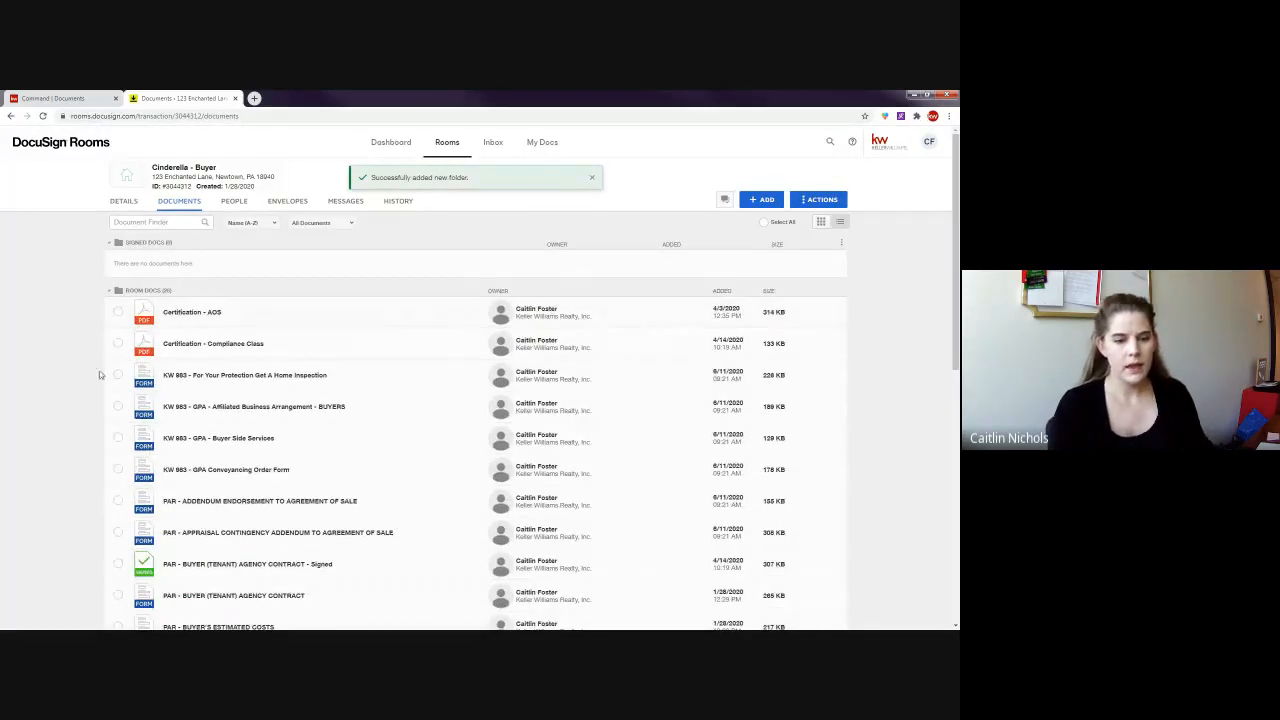
- Select the signed Standard Agreement, Consumer Notice - CN and Buyer (Tenant) Agency Contract
scroll(209, 342, down, 2)
scroll(209, 342, down, 3)
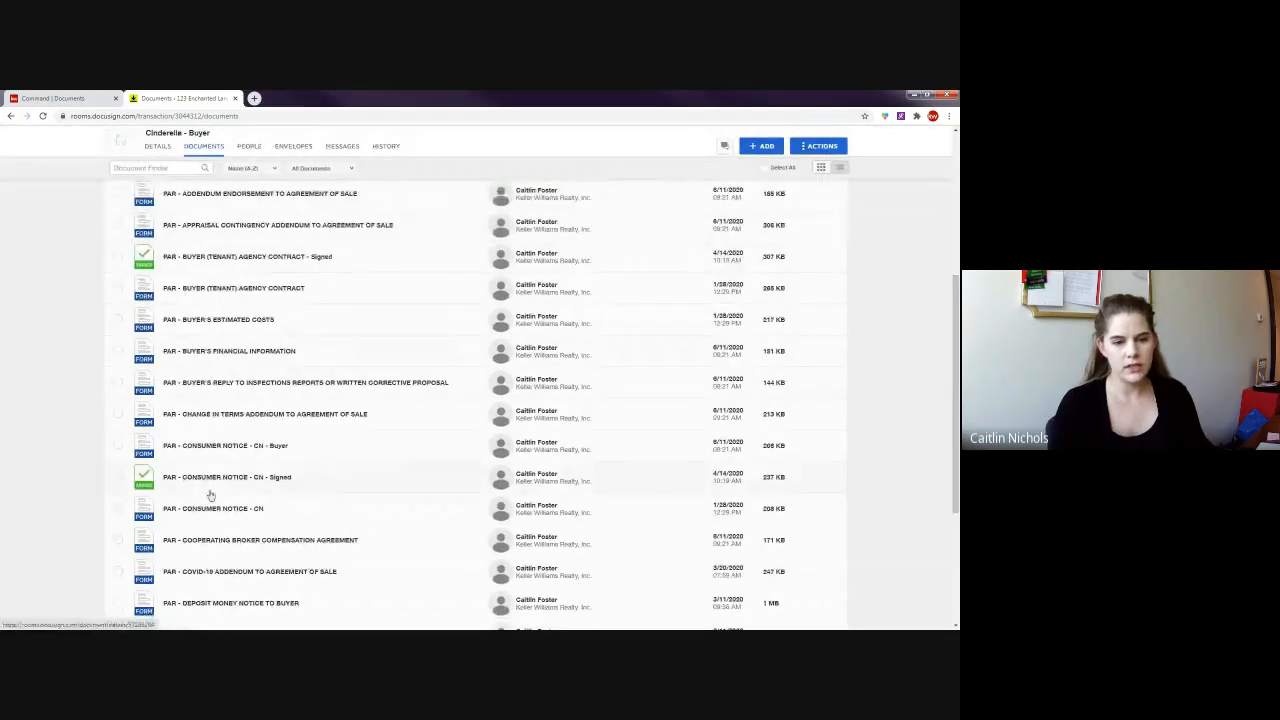
scroll(204, 472, down, 1)
scroll(204, 472, down, 2)
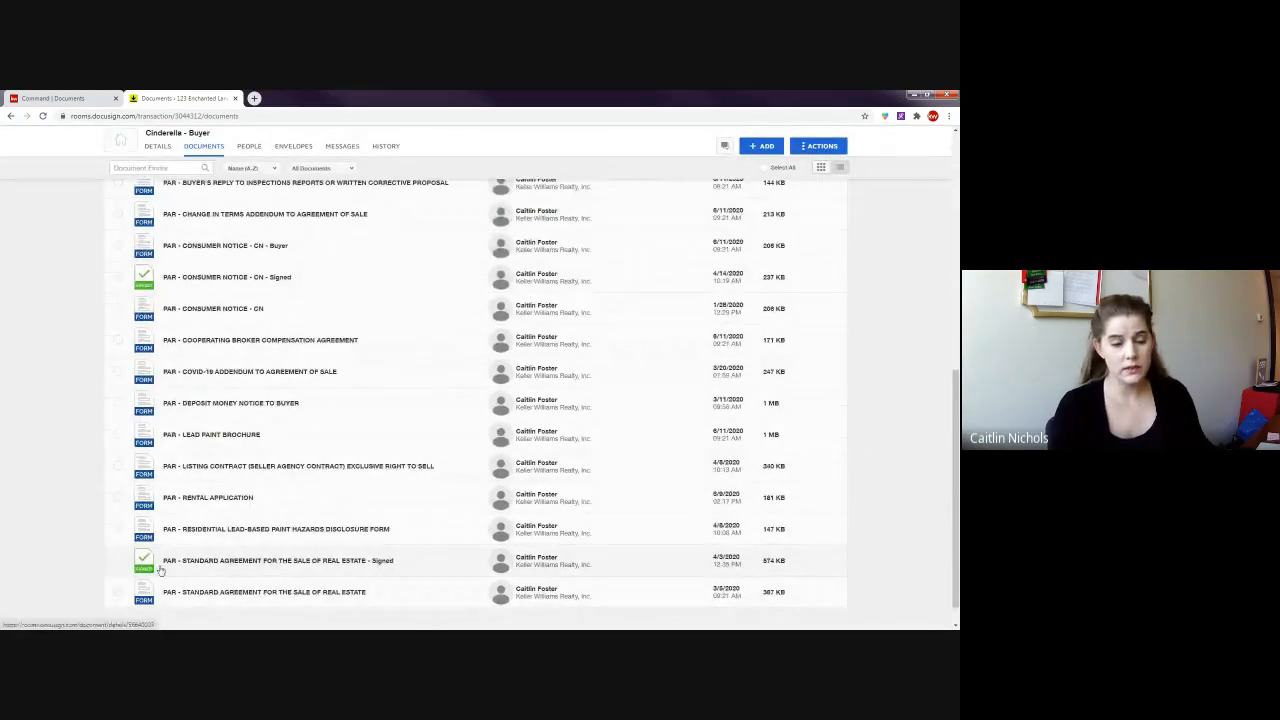
click(120, 562)
click(119, 277)
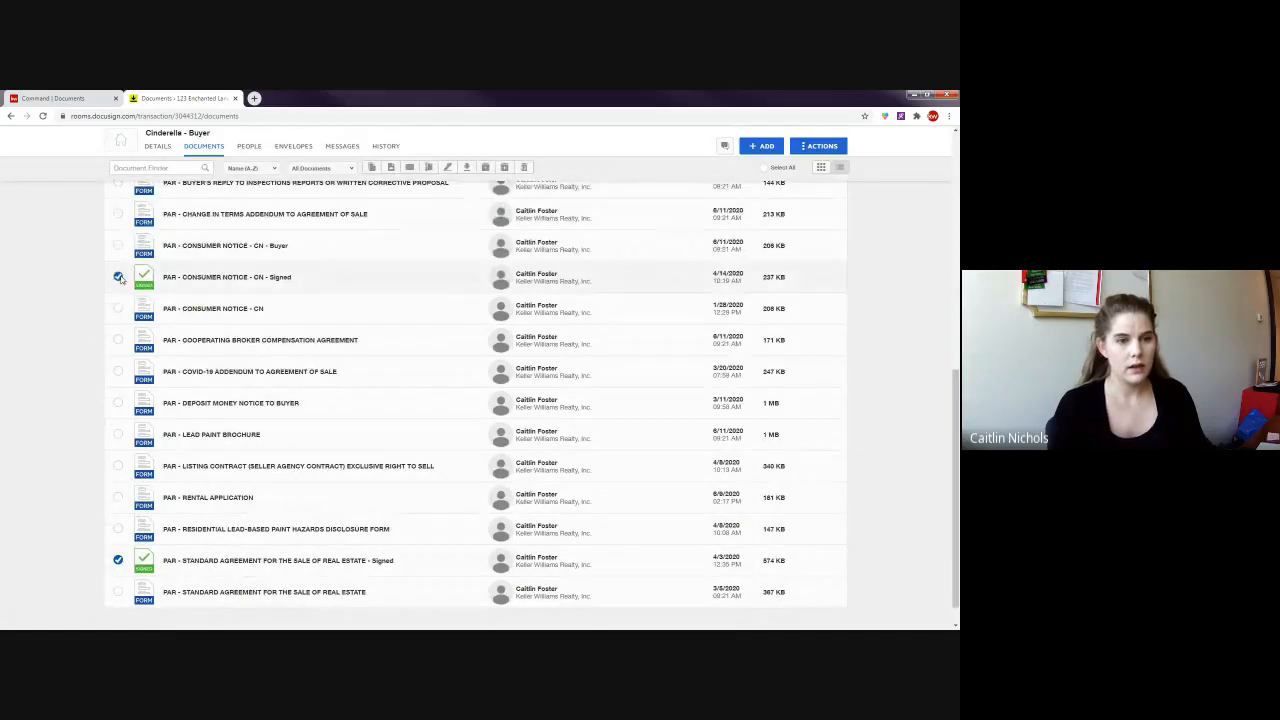
scroll(120, 263, up, 1)
scroll(120, 263, up, 2)
click(118, 306)
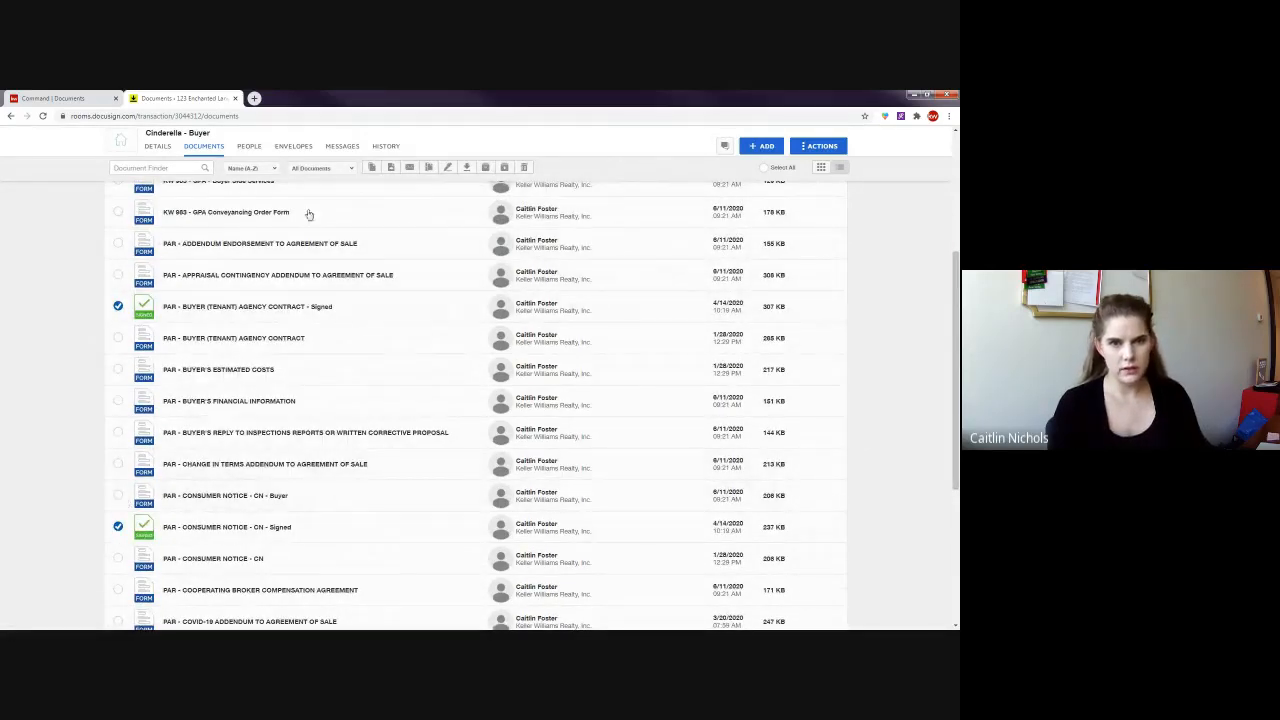
- Move the three selected signed documents into the Signed Docs folder in the current room
click(390, 166)
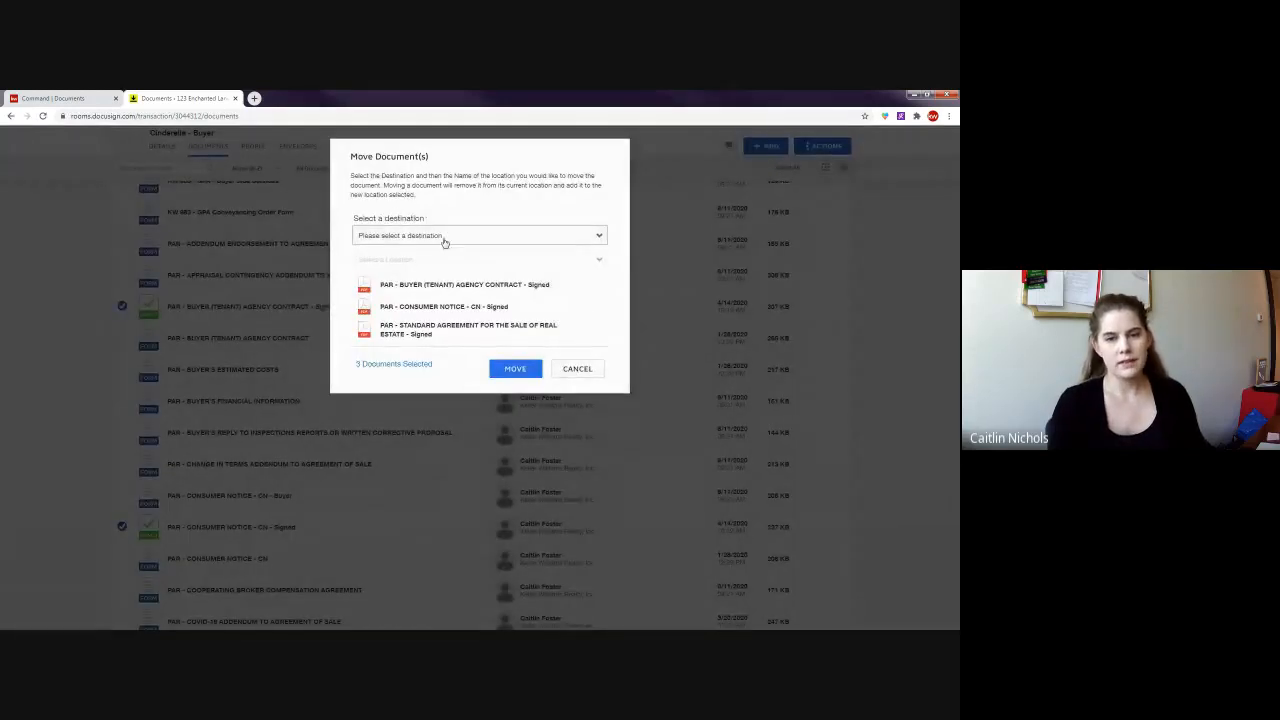
click(383, 237)
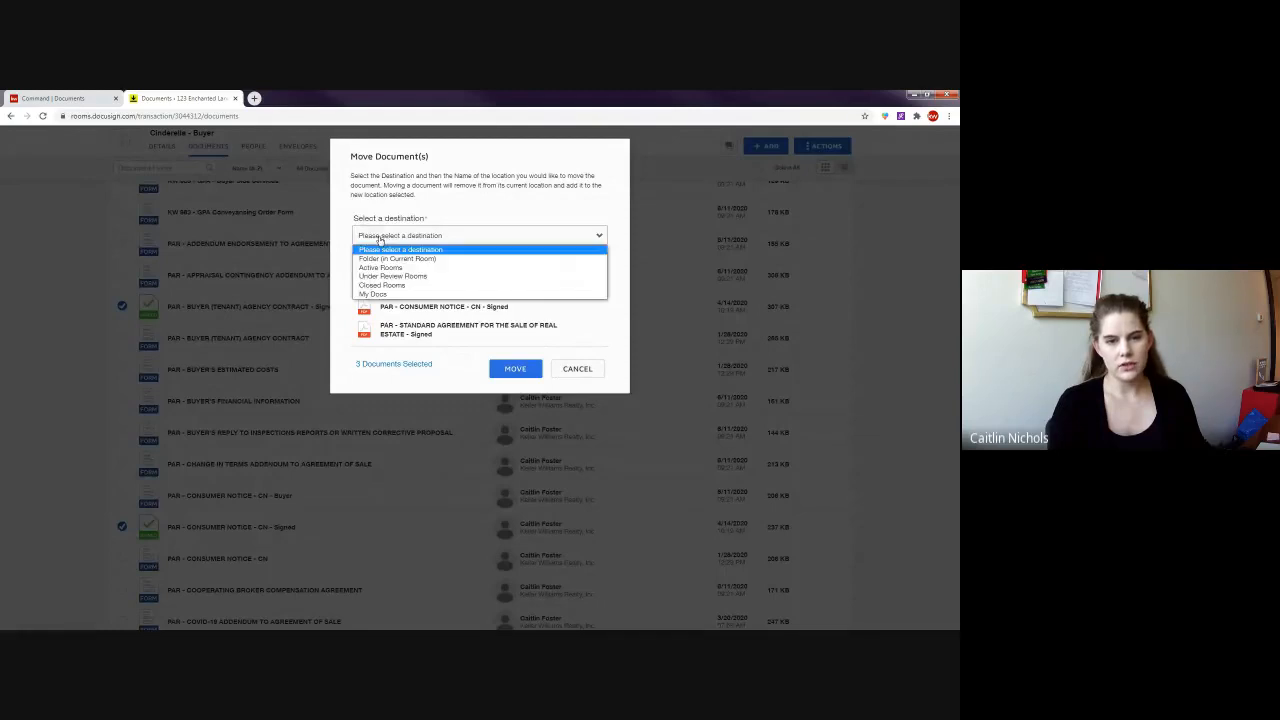
click(401, 259)
click(393, 263)
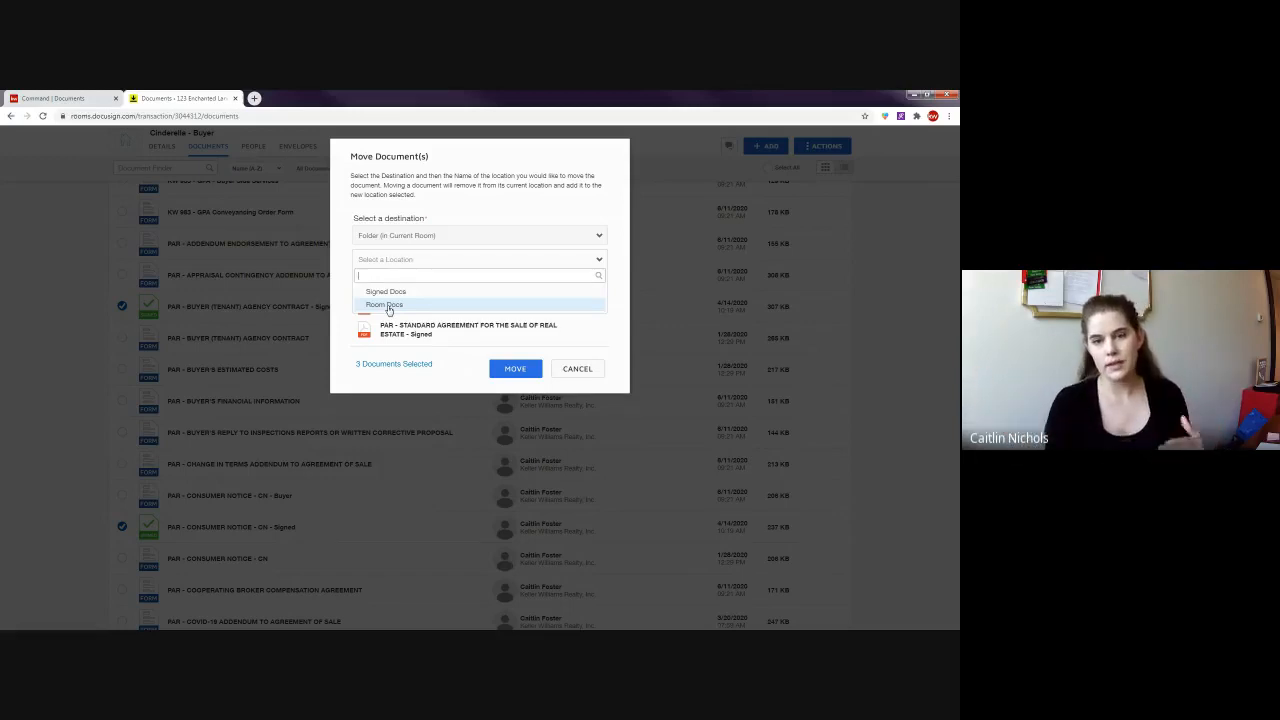
click(388, 292)
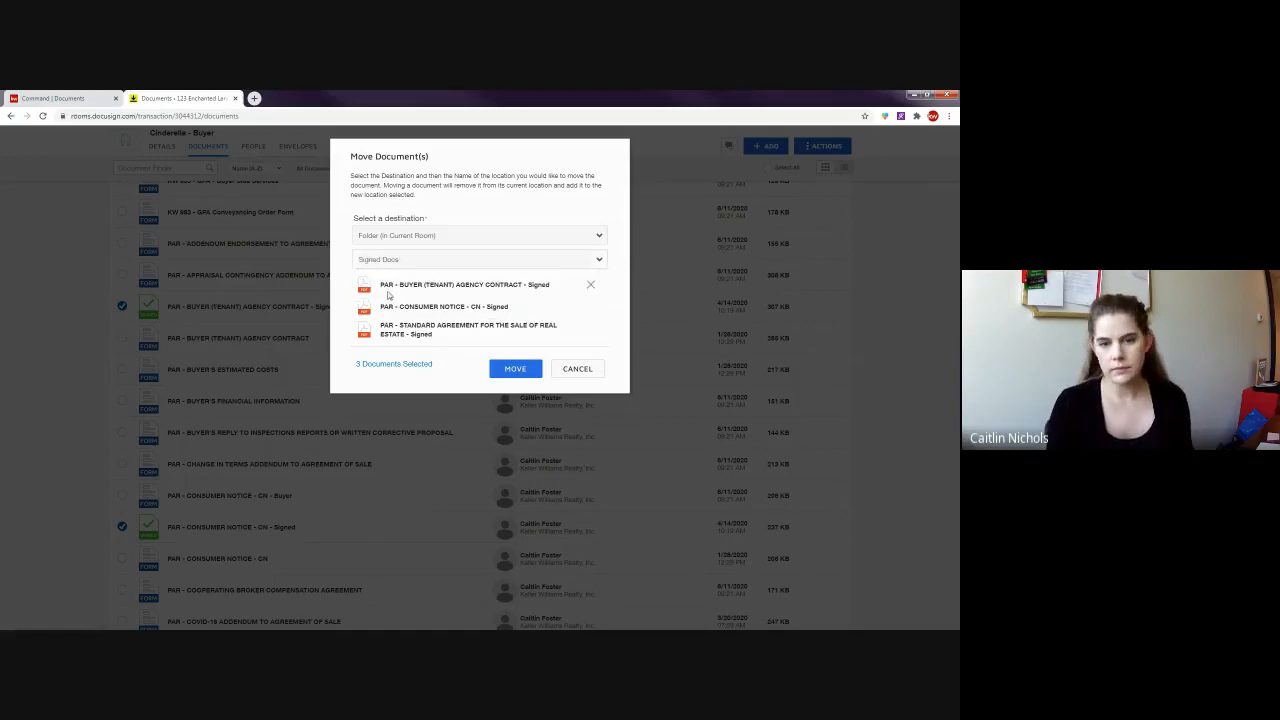
click(515, 371)
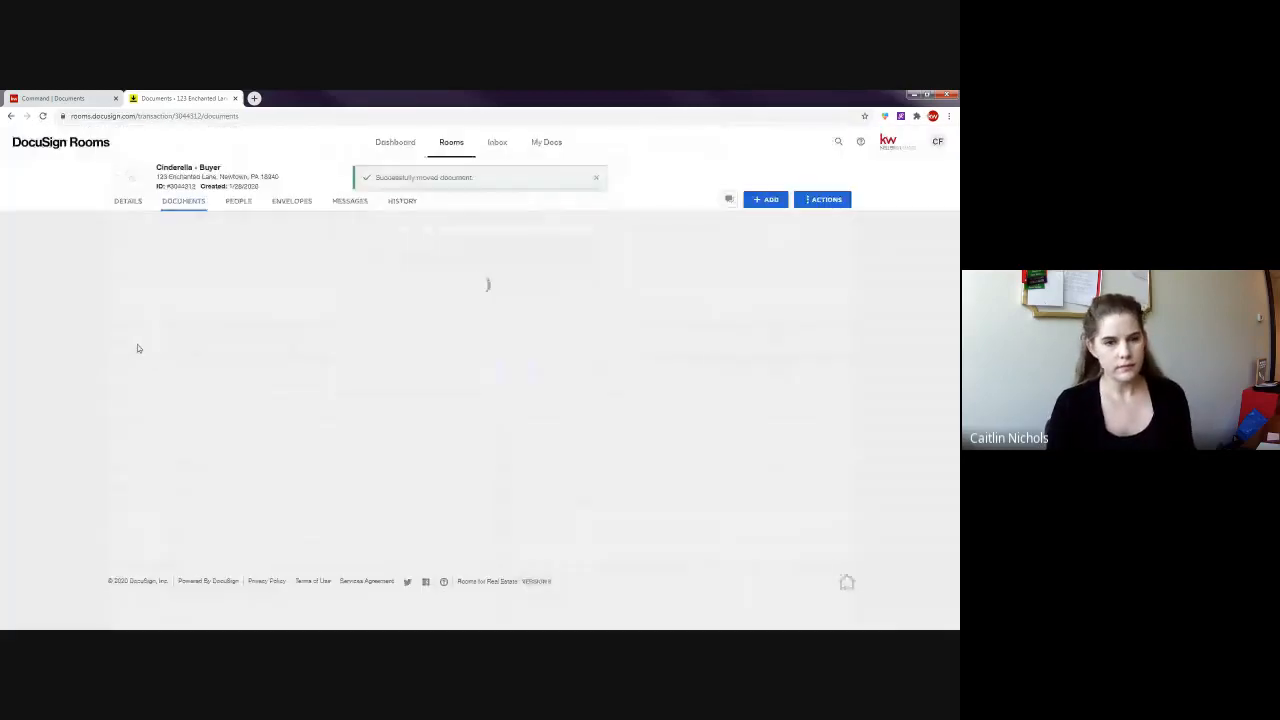
scroll(69, 283, down, 5)
key(F5)
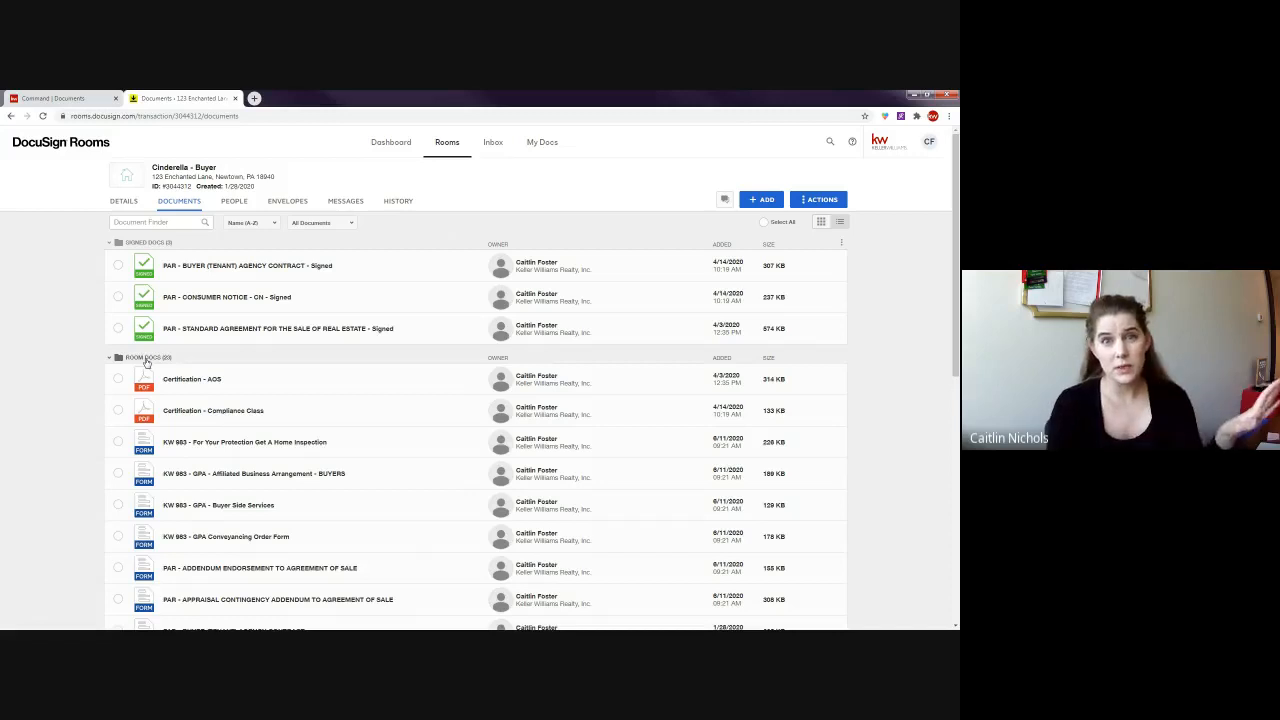
click(146, 360)
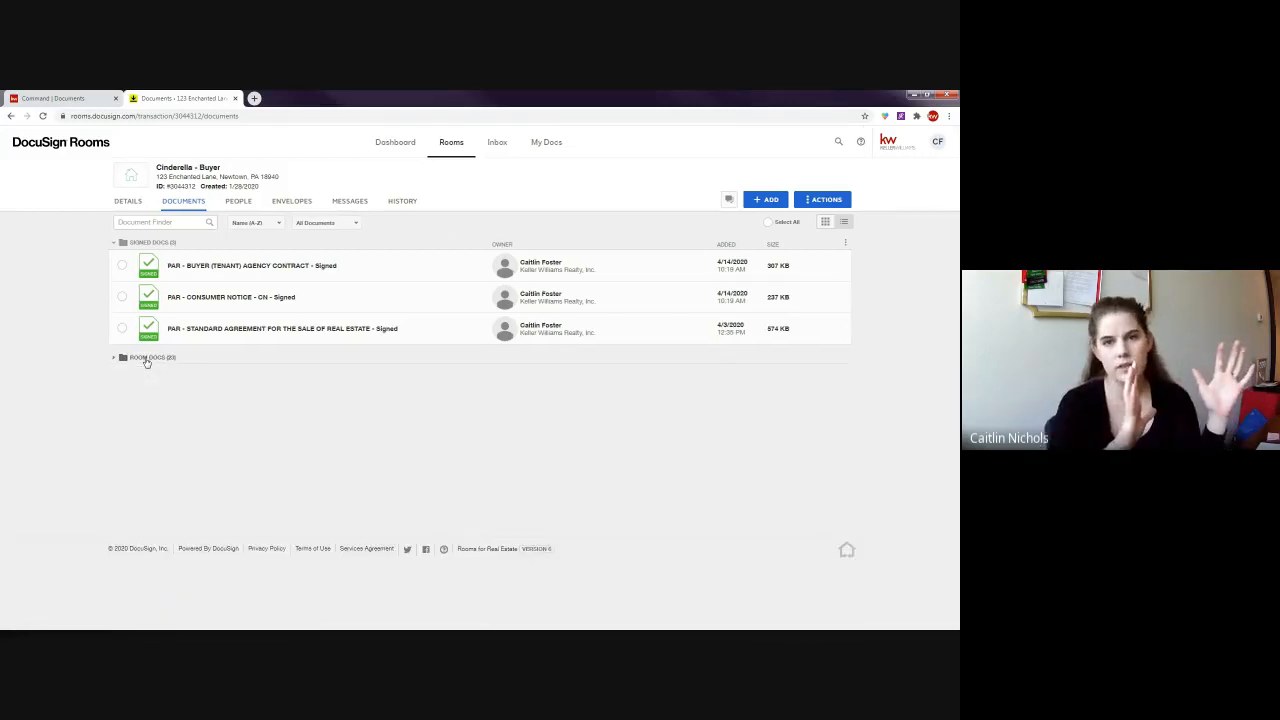
click(146, 360)
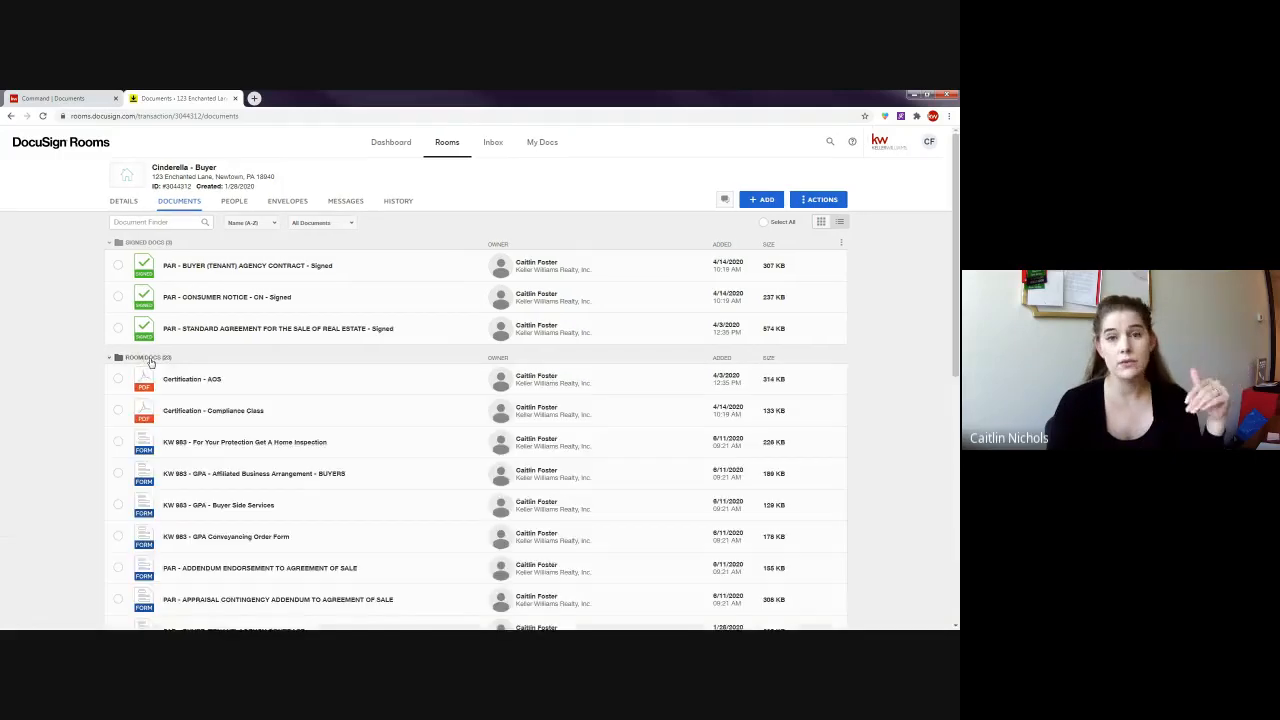
scroll(214, 330, down, 1)
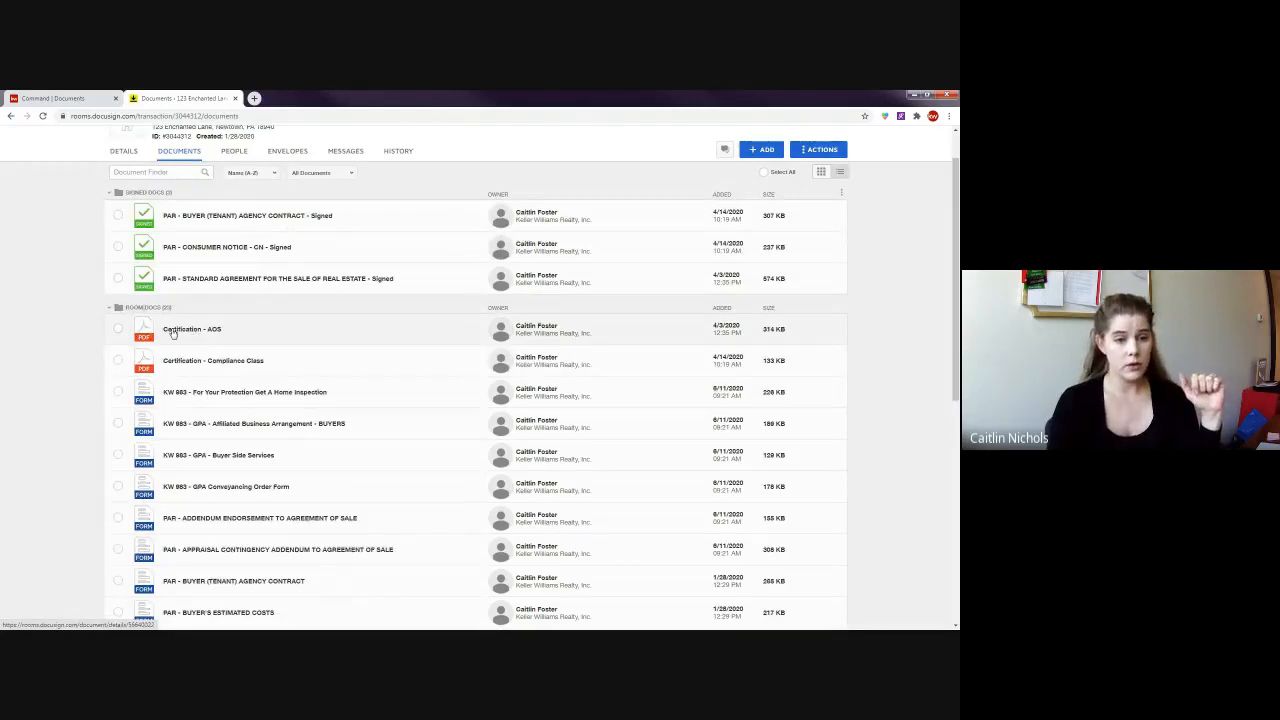
- Unarchive the Certification - AOS document from its right-click menu and confirm
right_click(172, 331)
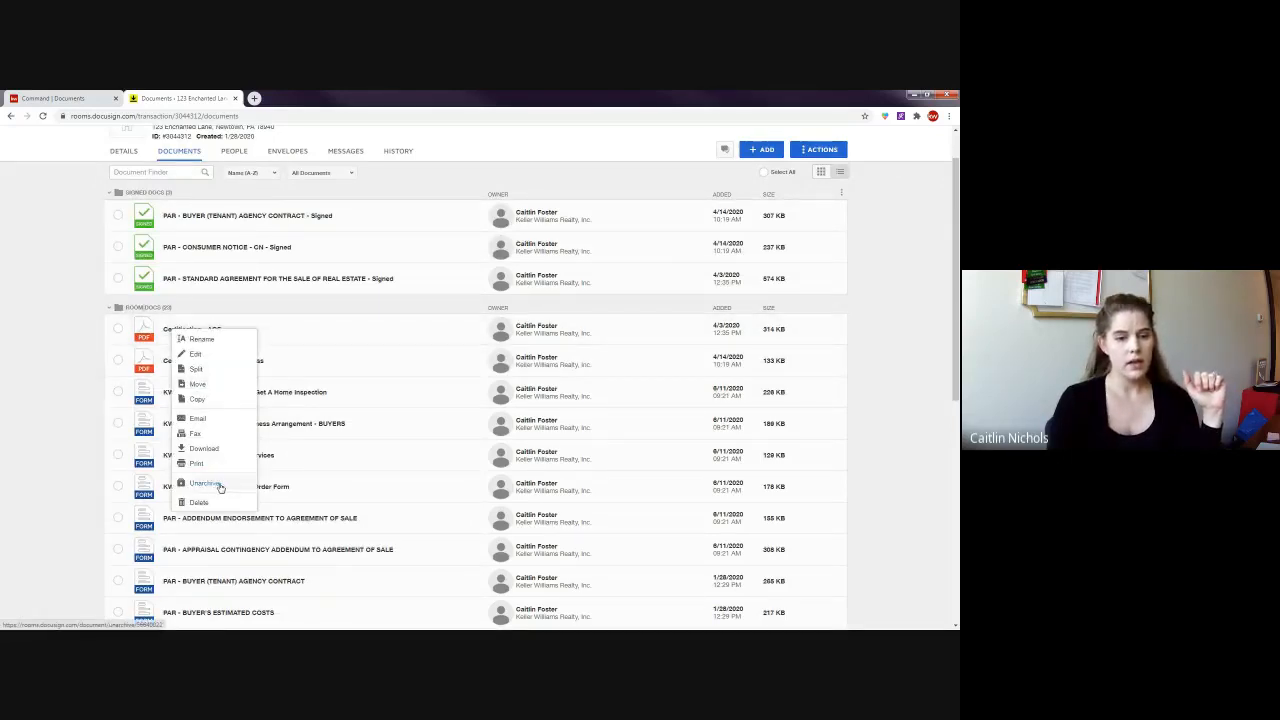
click(91, 358)
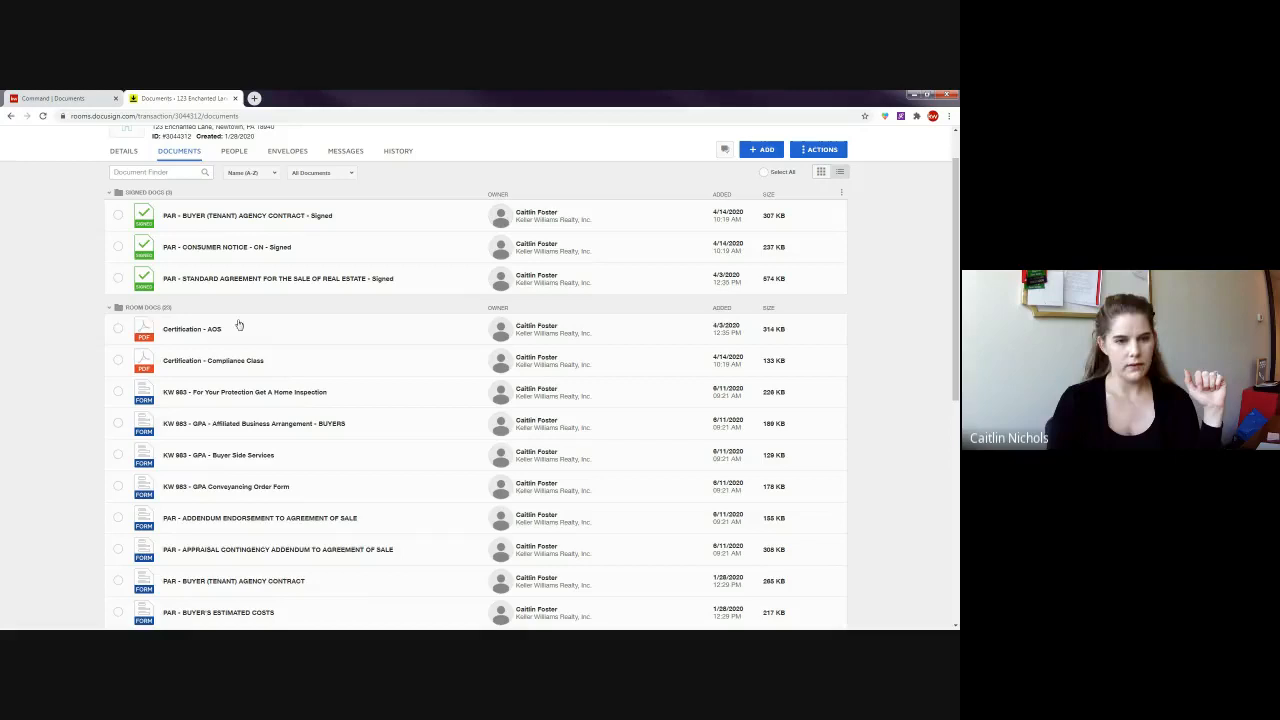
right_click(170, 334)
click(211, 491)
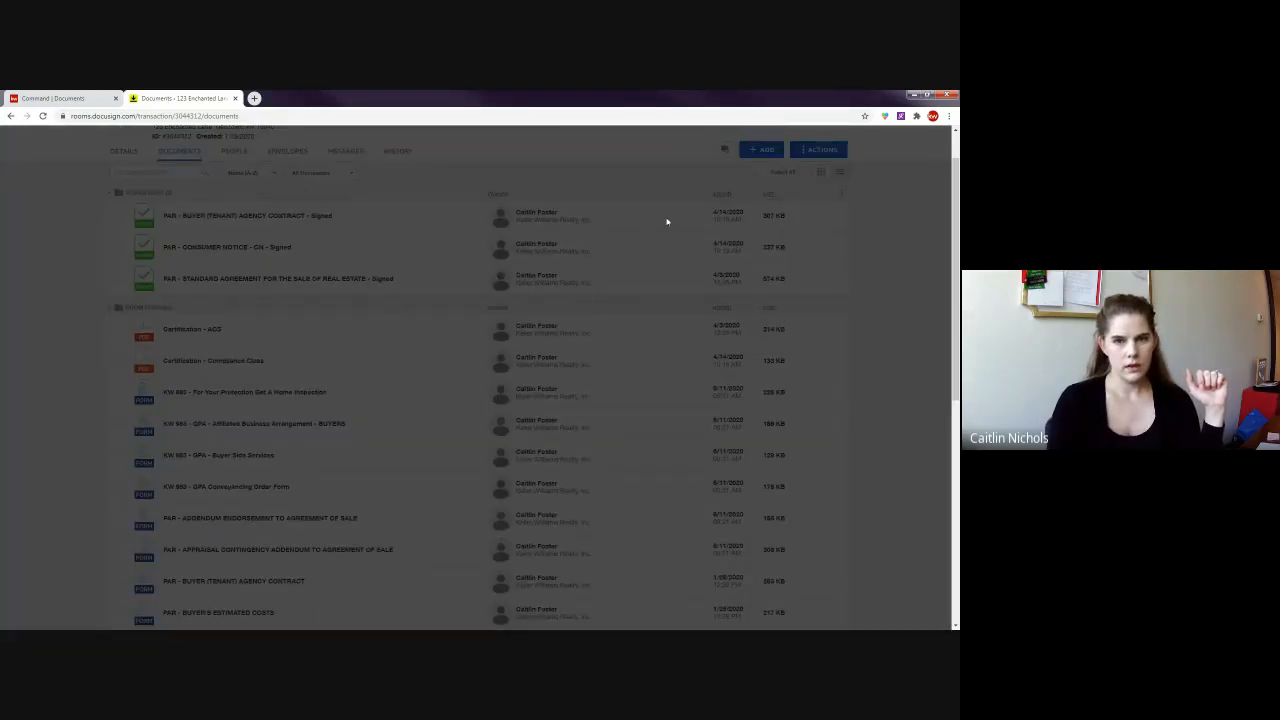
click(514, 253)
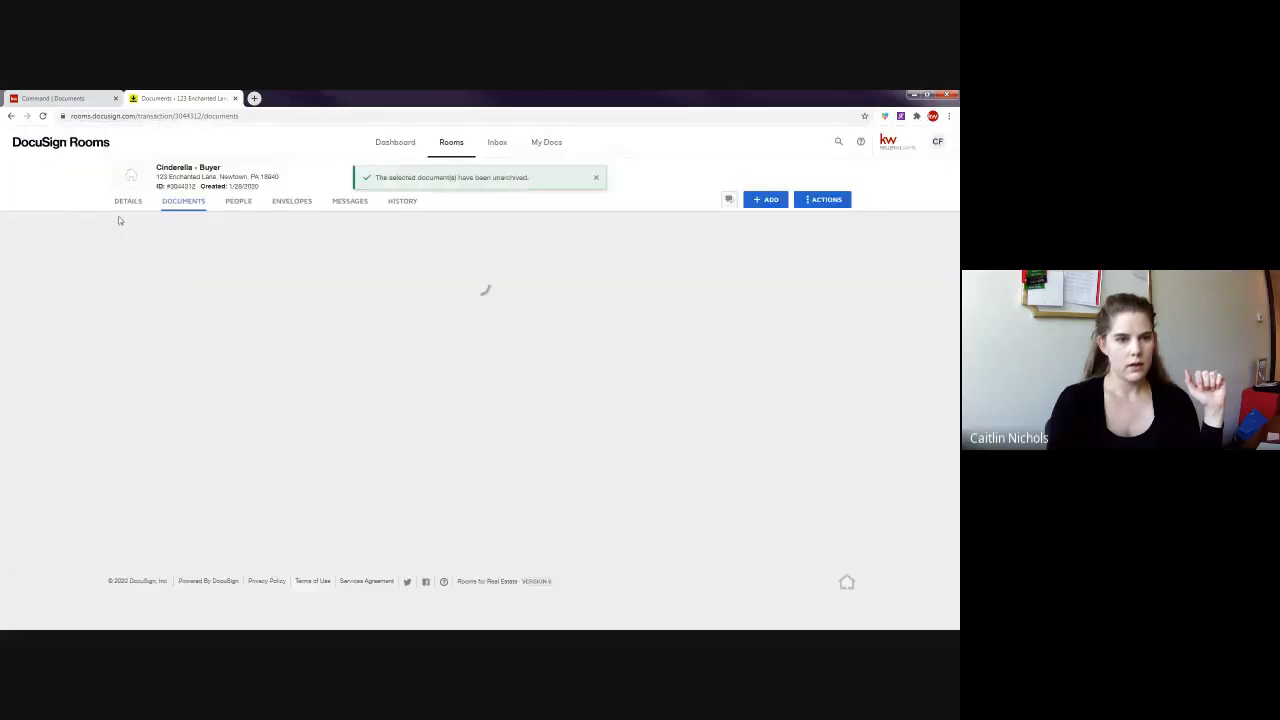
- Unarchive the three signed documents together from the toolbar and confirm
scroll(121, 265, down, 1)
click(118, 217)
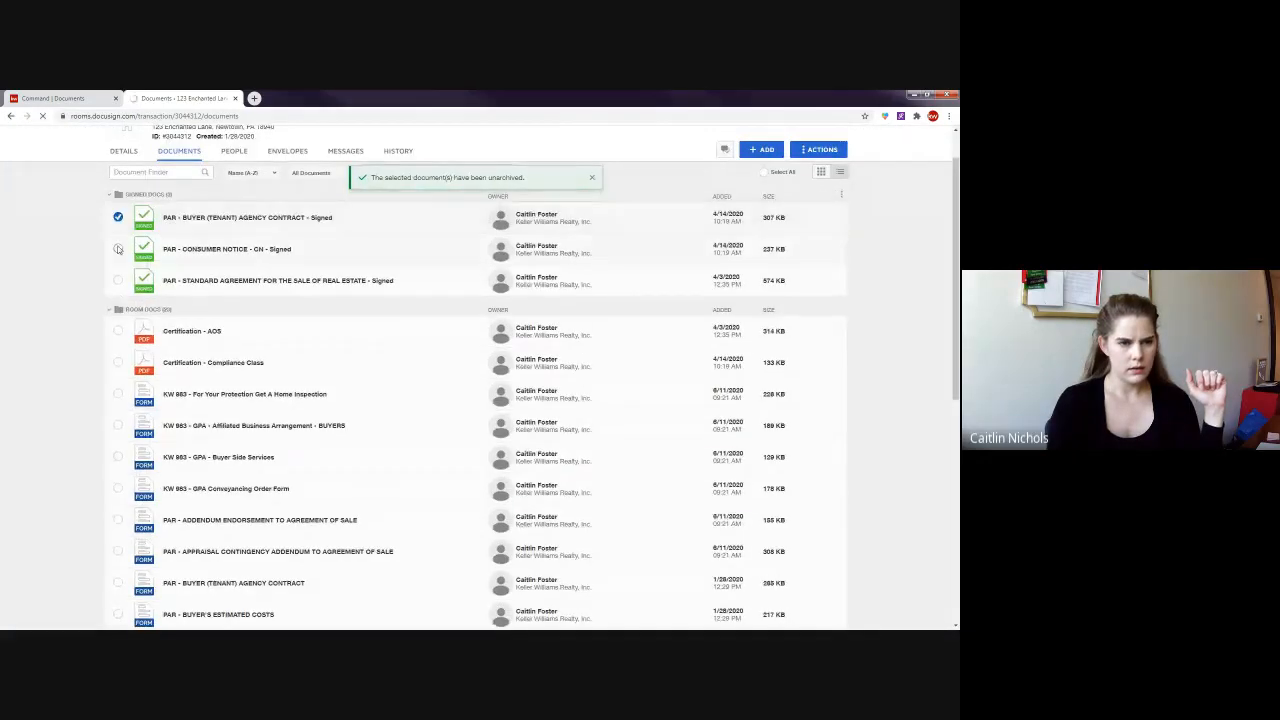
click(118, 248)
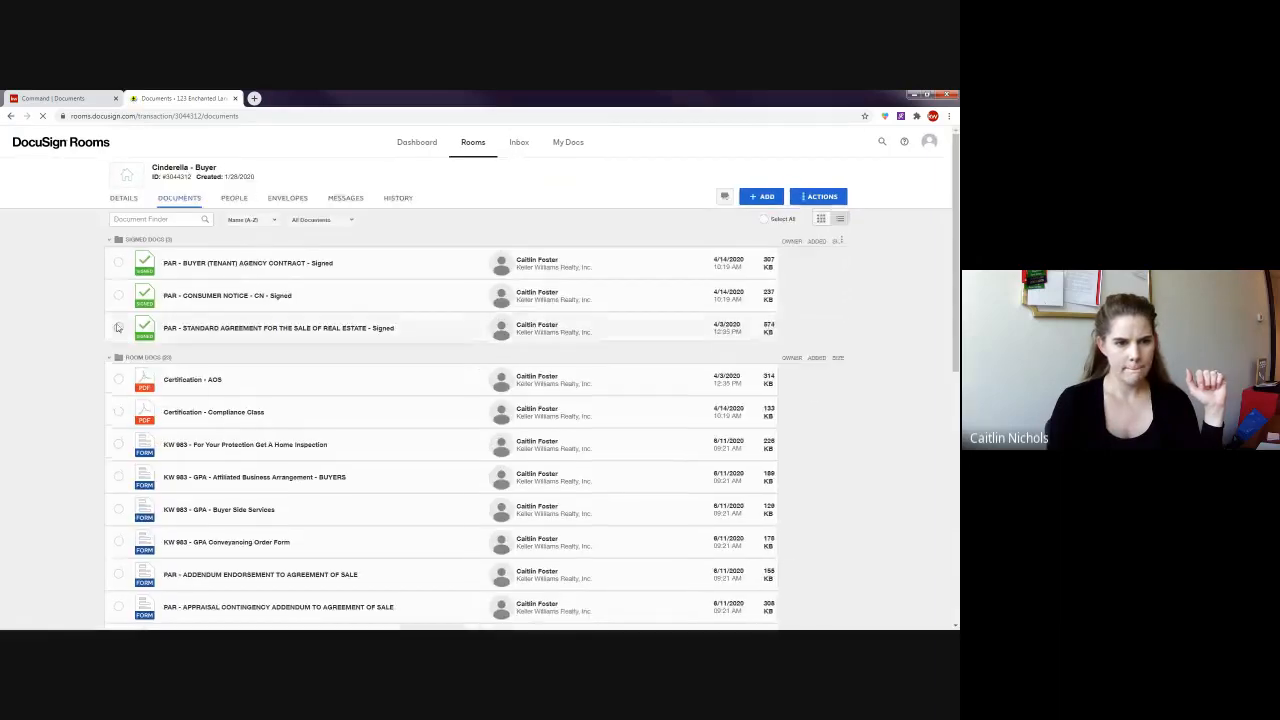
click(118, 330)
click(118, 298)
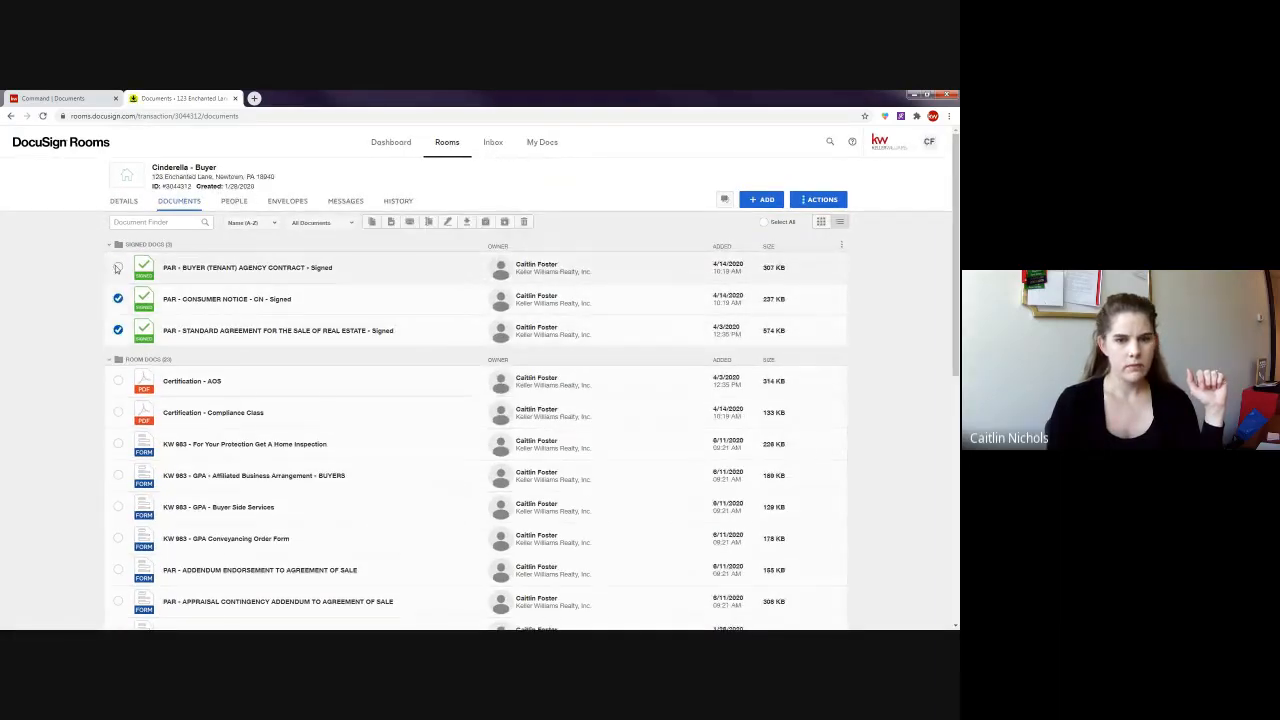
click(118, 267)
click(507, 222)
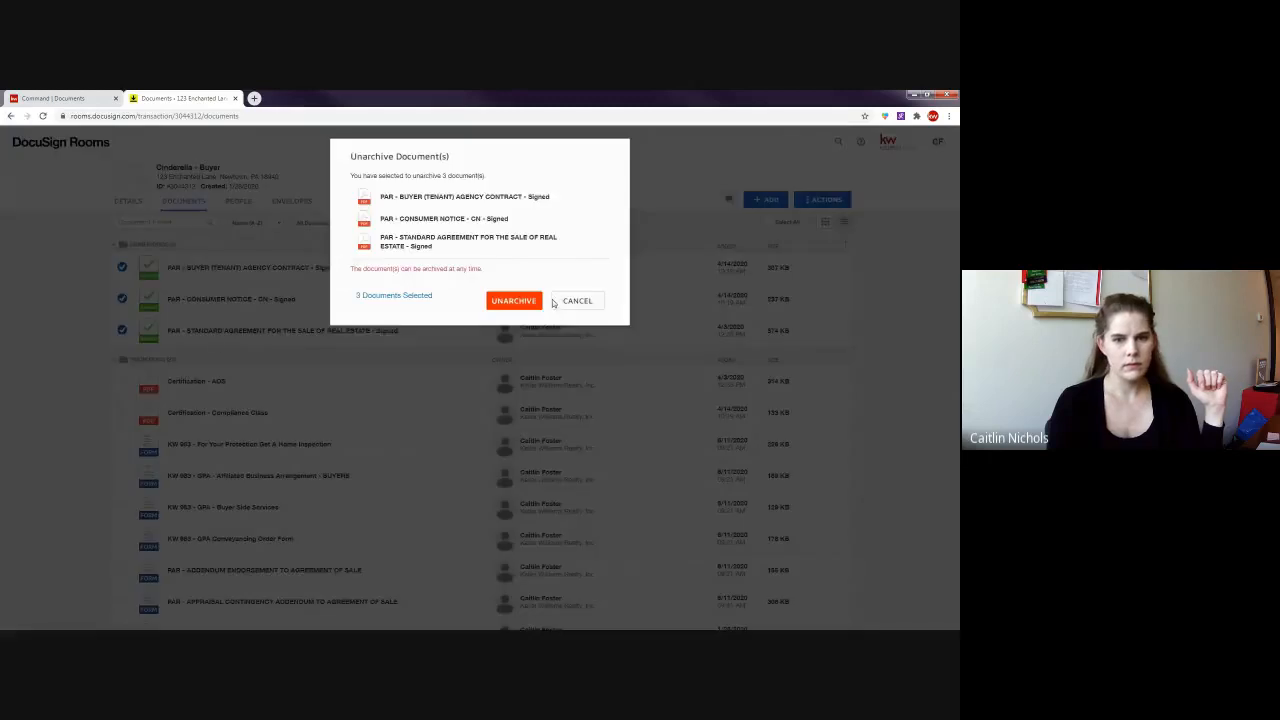
click(511, 297)
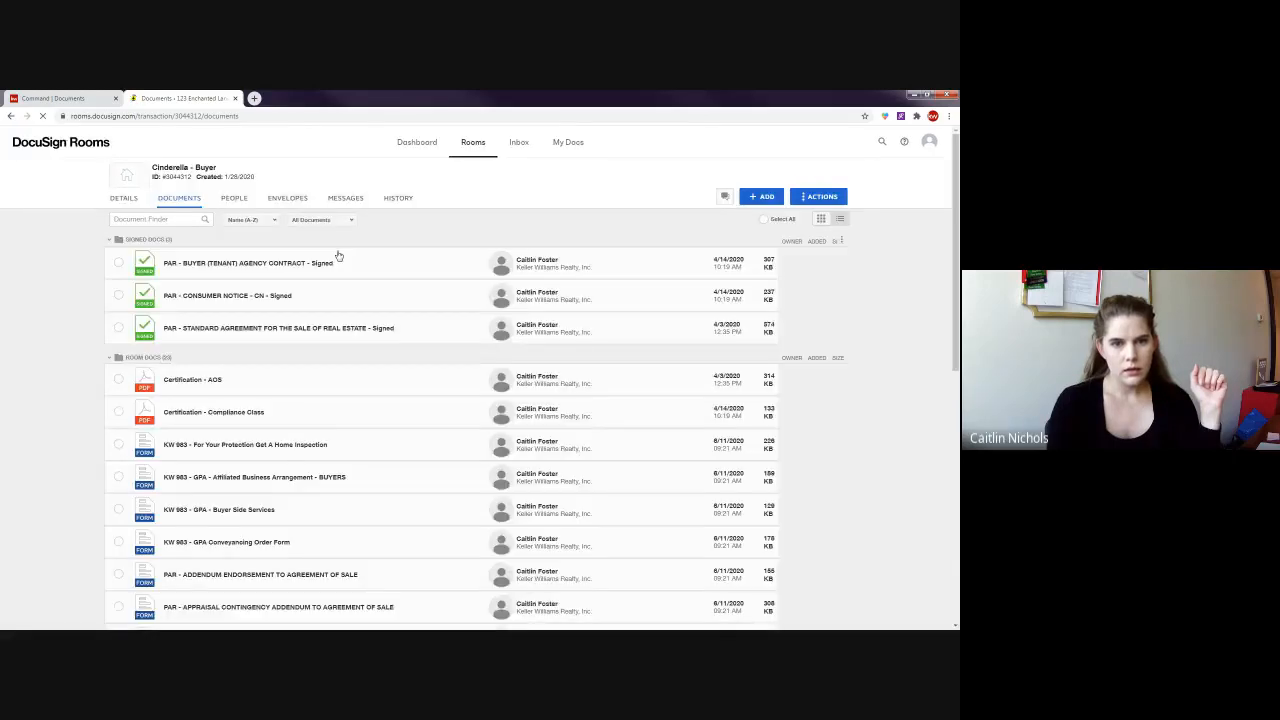
- Filter to Active Documents and archive Certification - AOS via its right-click menu
click(313, 222)
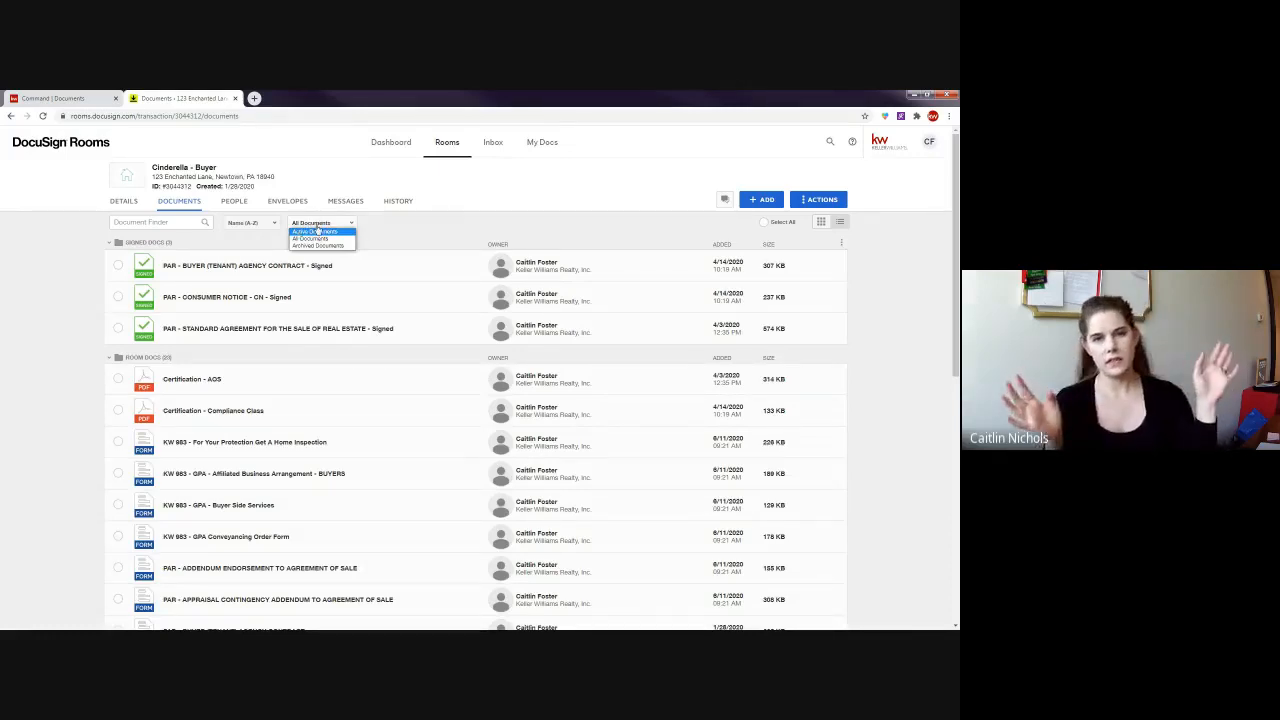
click(308, 232)
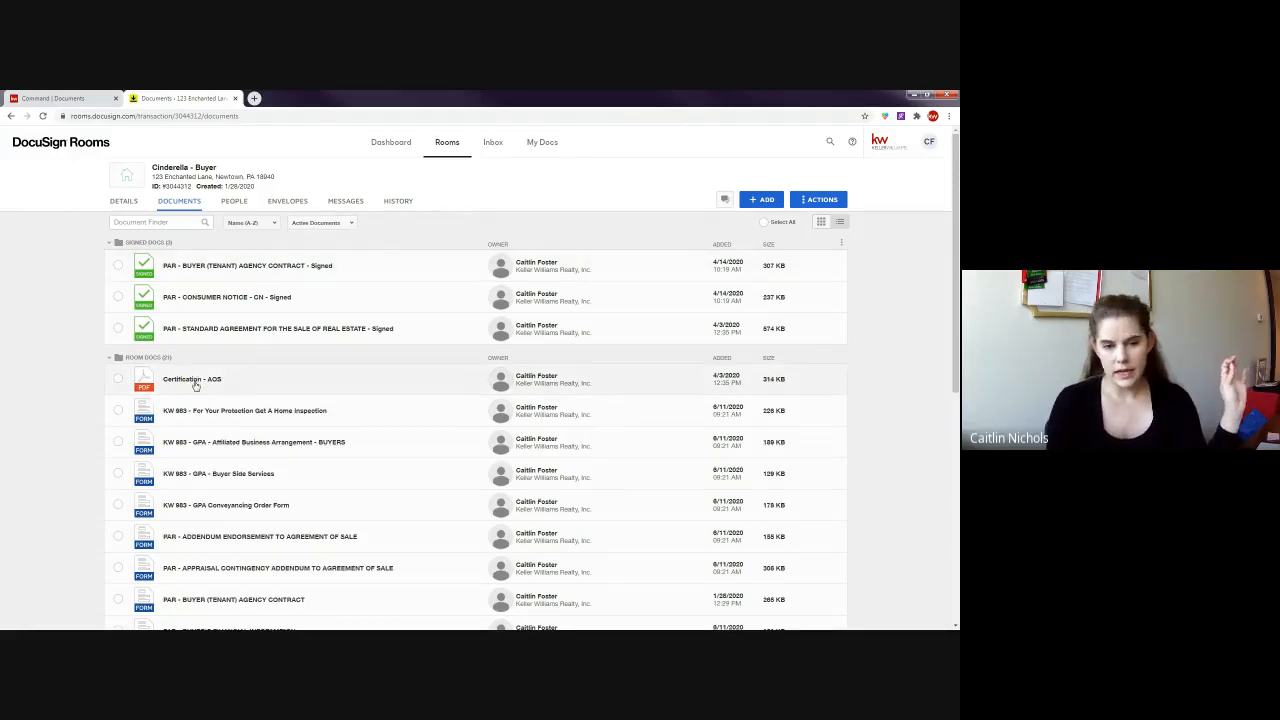
right_click(198, 380)
click(225, 548)
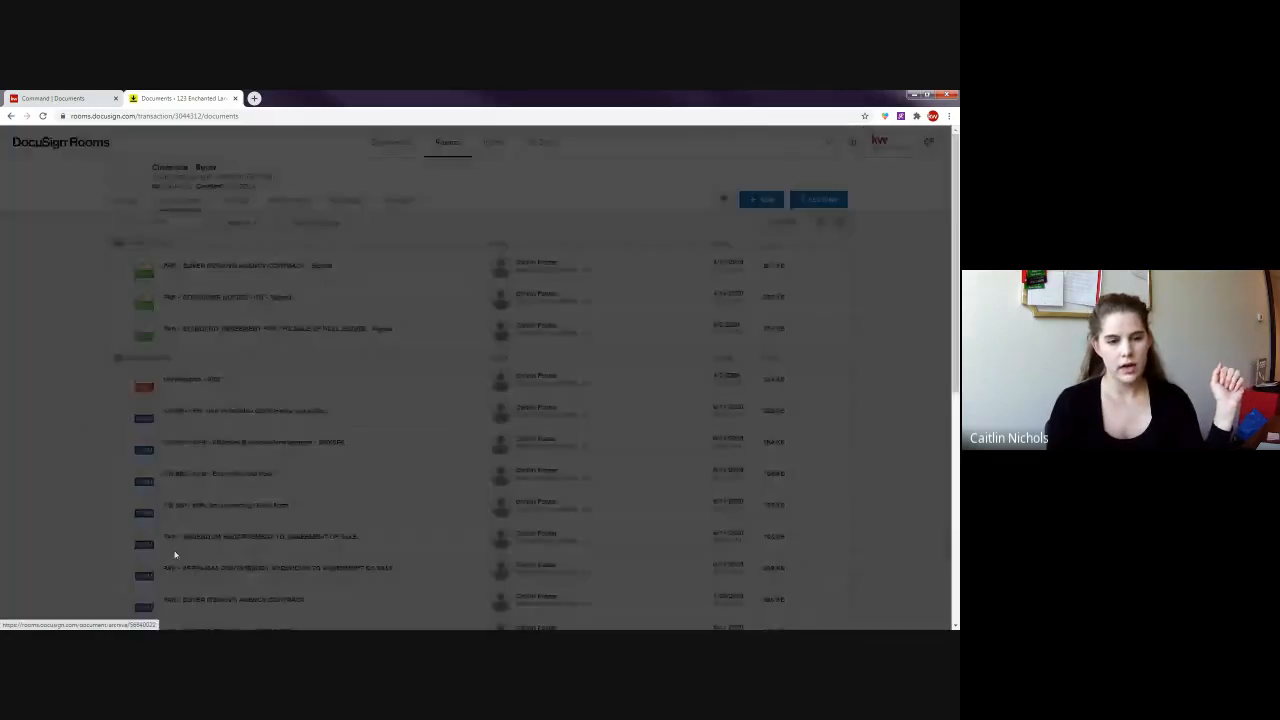
click(505, 255)
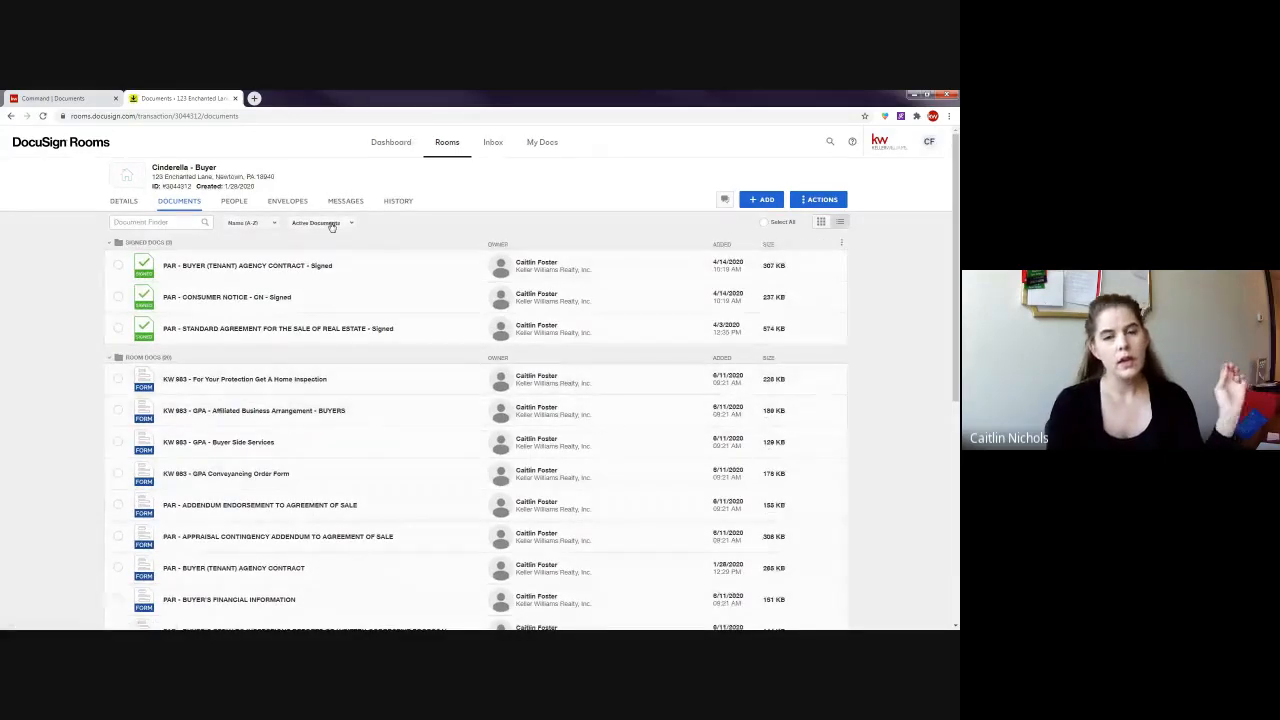
- Switch the document filter through Archived and All back to Active Documents, then collapse Room Docs
click(332, 224)
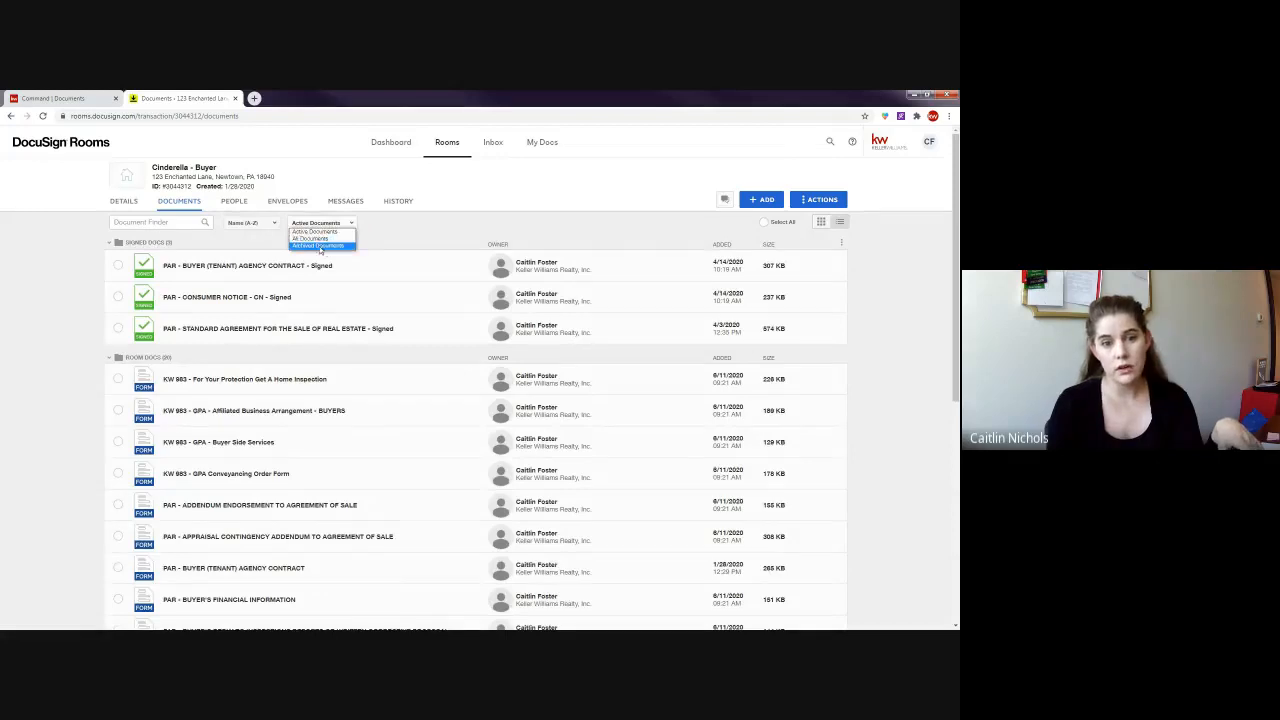
click(309, 246)
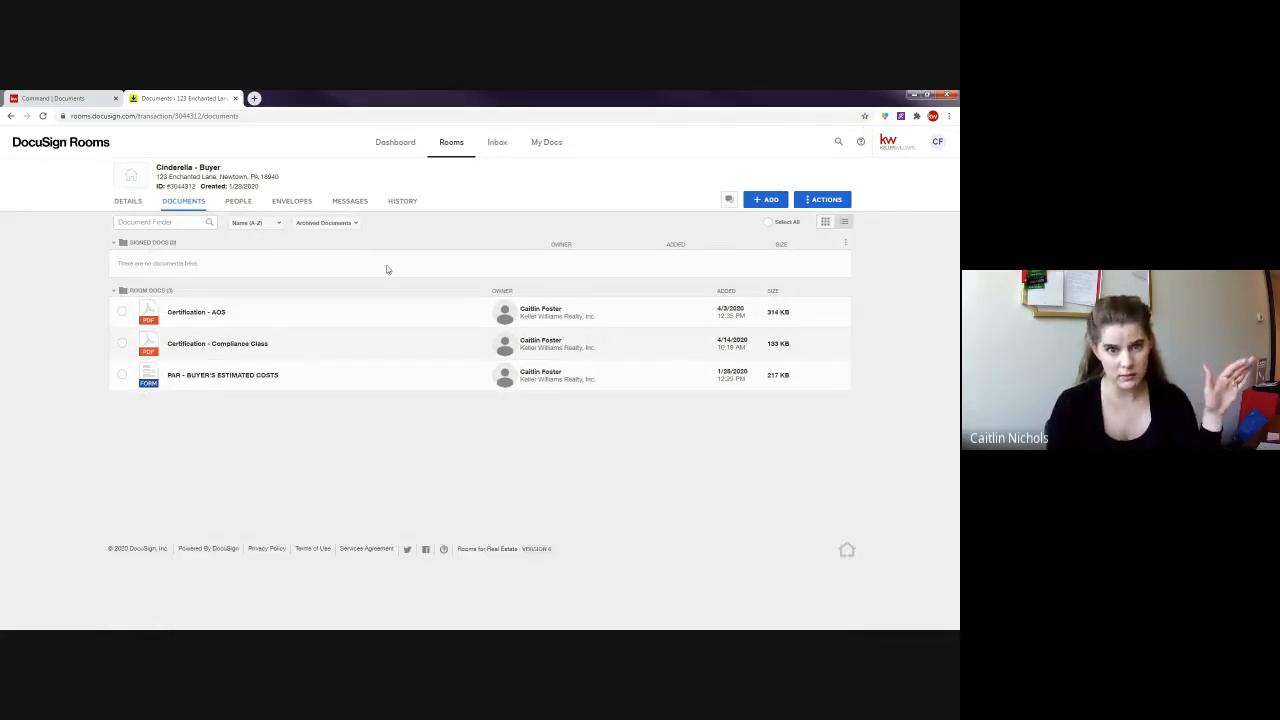
click(318, 223)
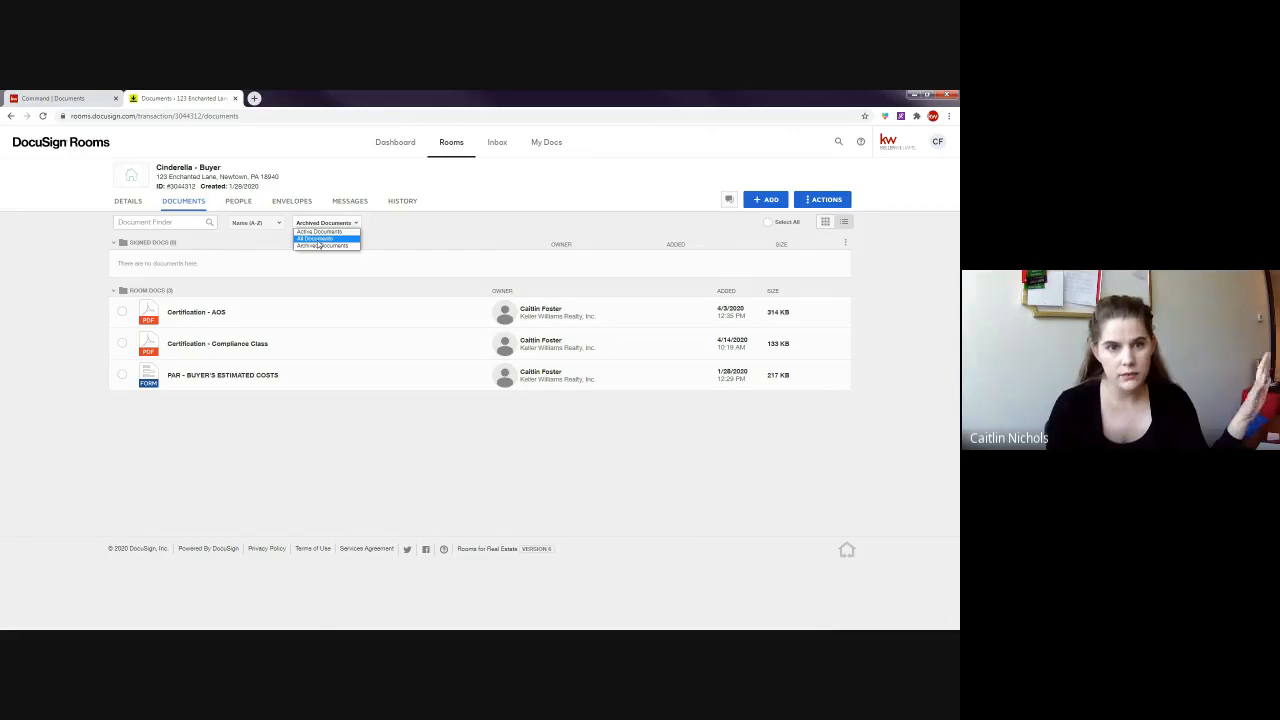
click(317, 239)
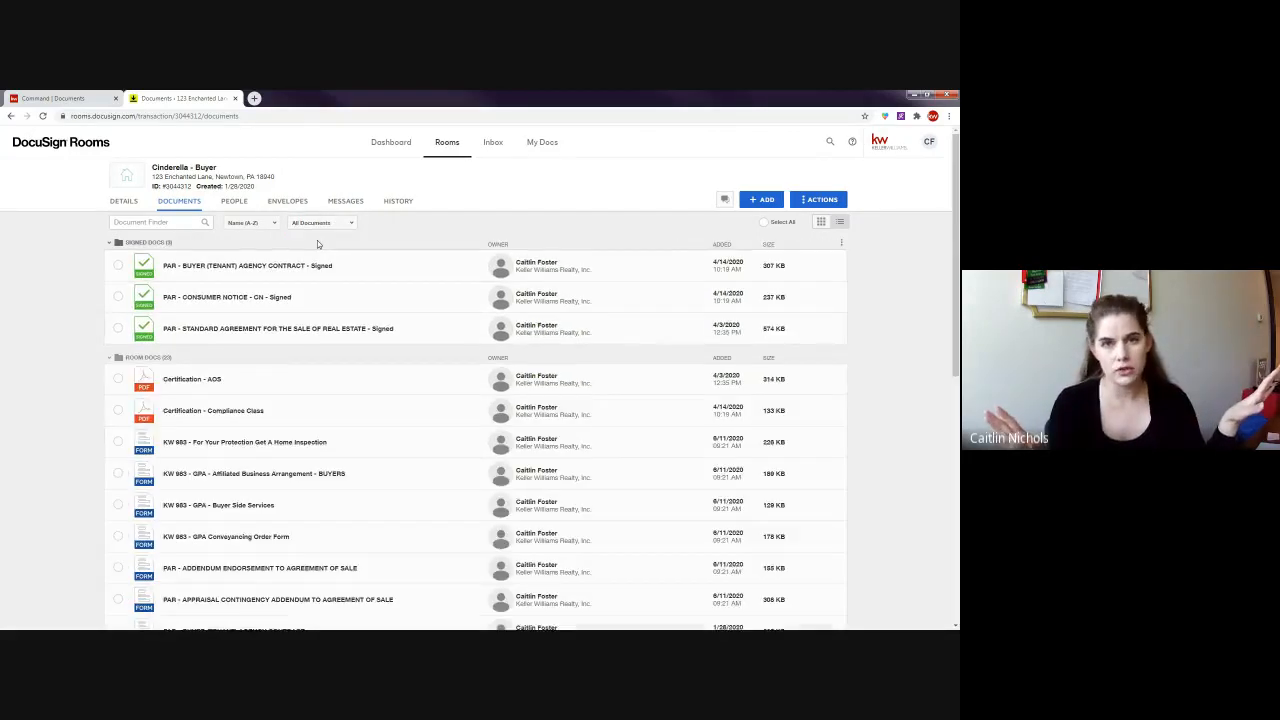
click(319, 223)
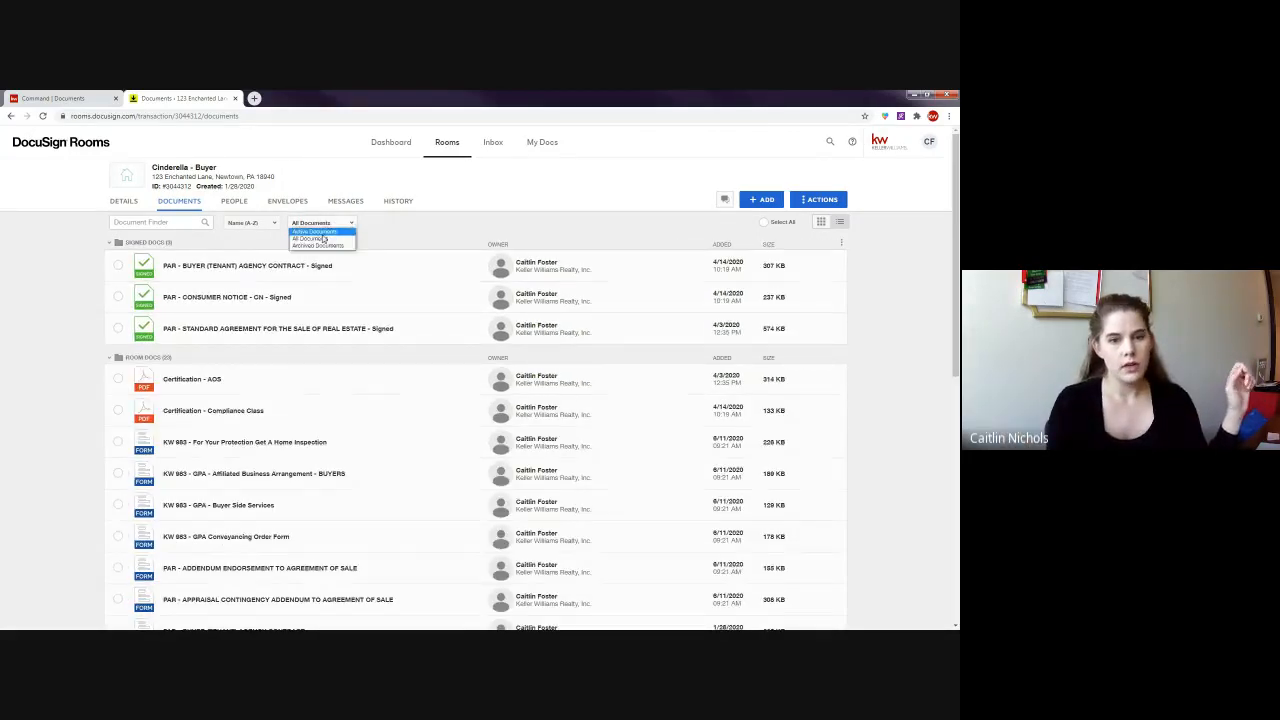
click(324, 237)
scroll(96, 387, down, 5)
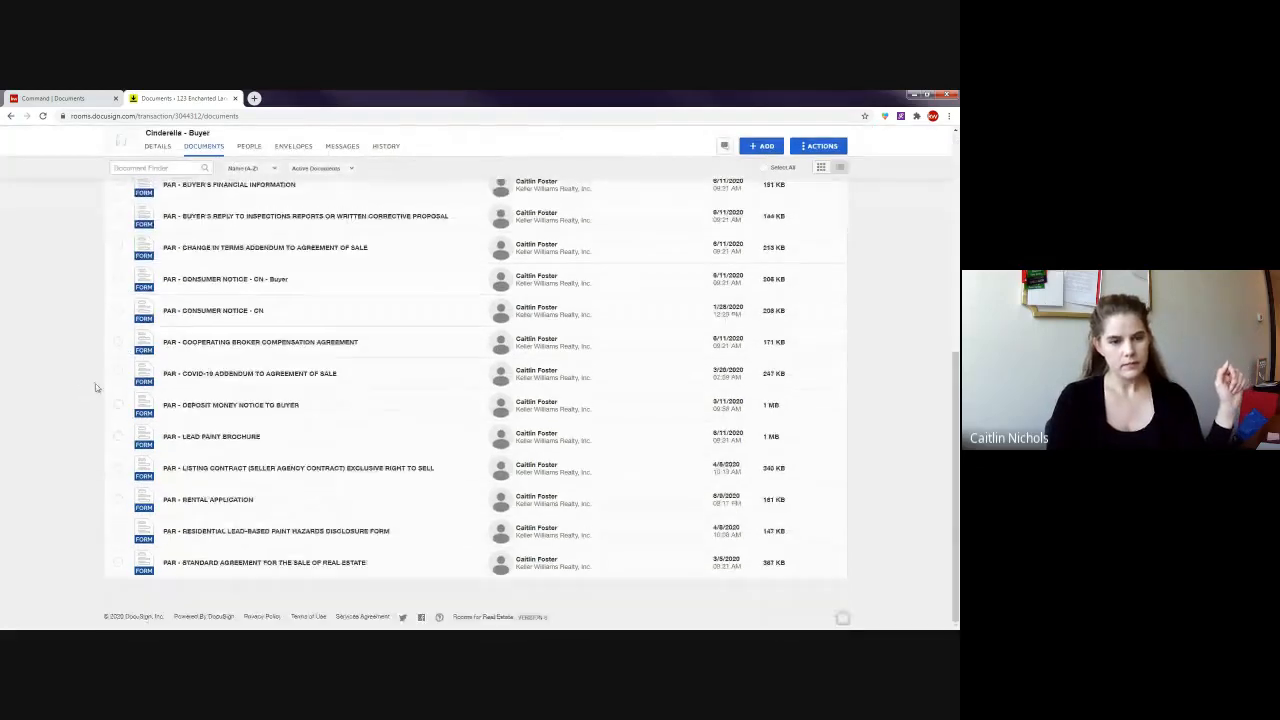
scroll(160, 432, up, 10)
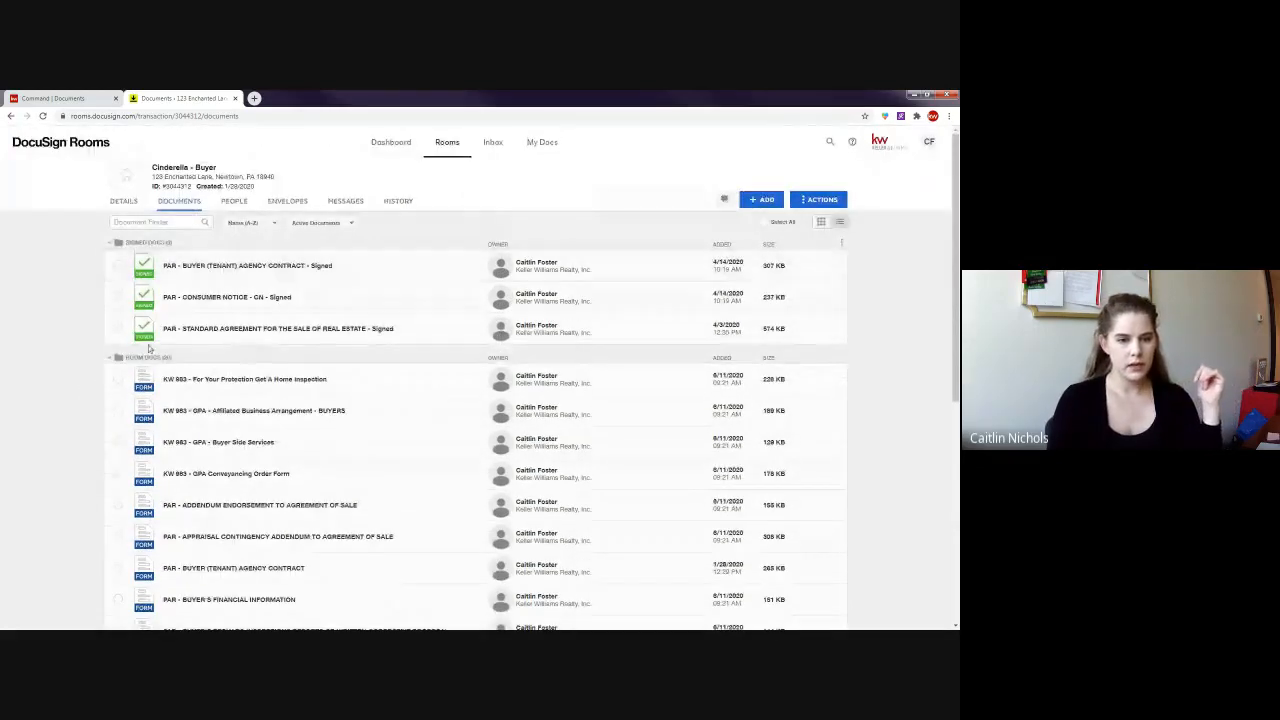
click(150, 360)
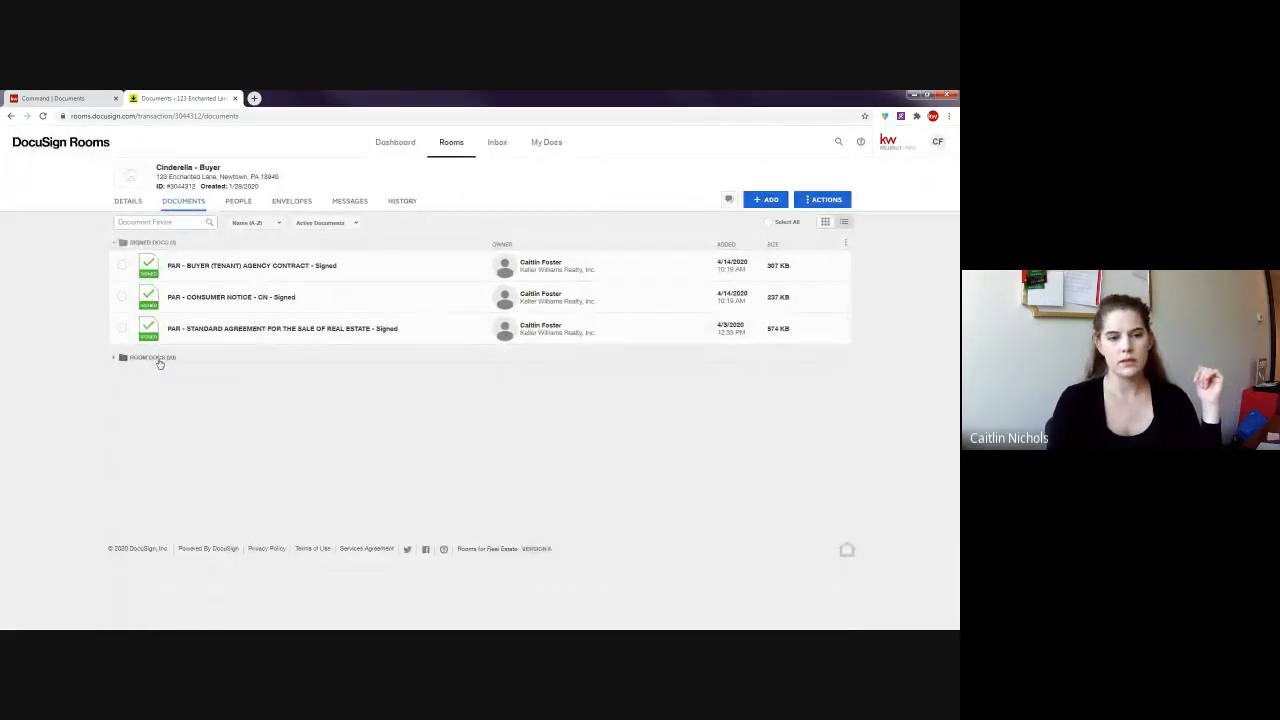
- Expand Room Docs, leave only the signed Standard Agreement checked, and open its Email form
click(155, 358)
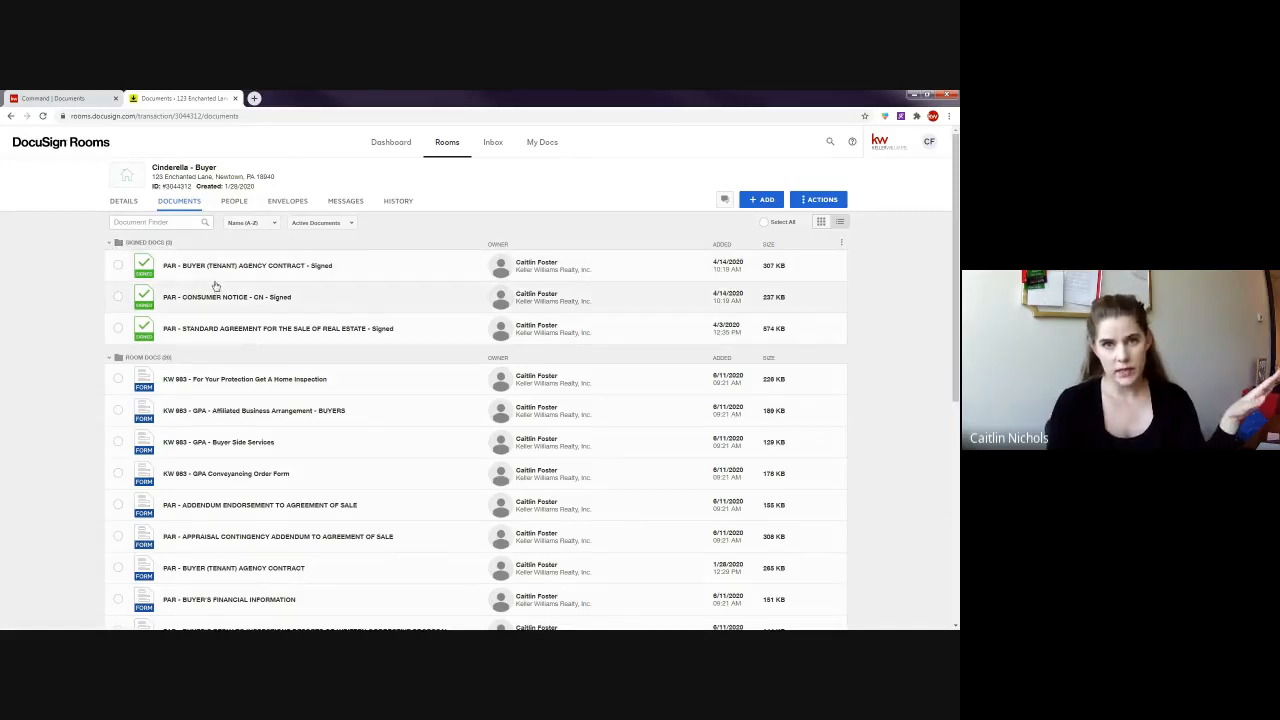
click(118, 267)
click(118, 297)
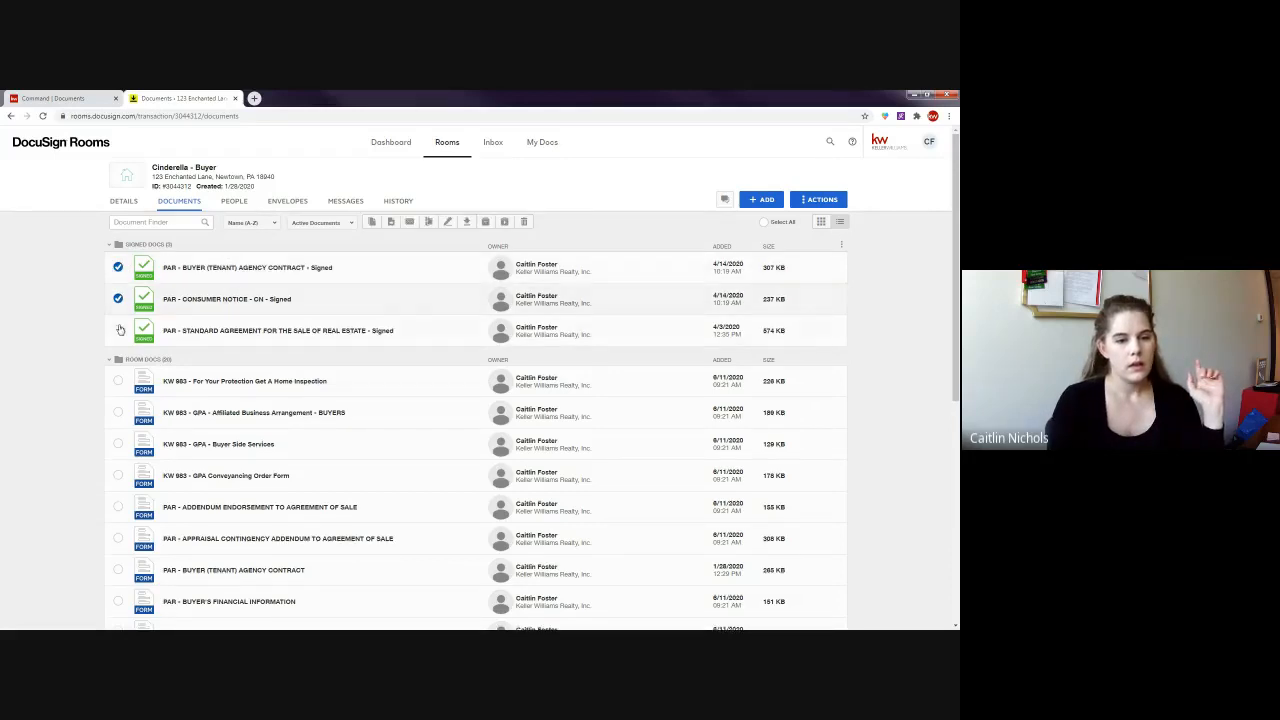
click(118, 328)
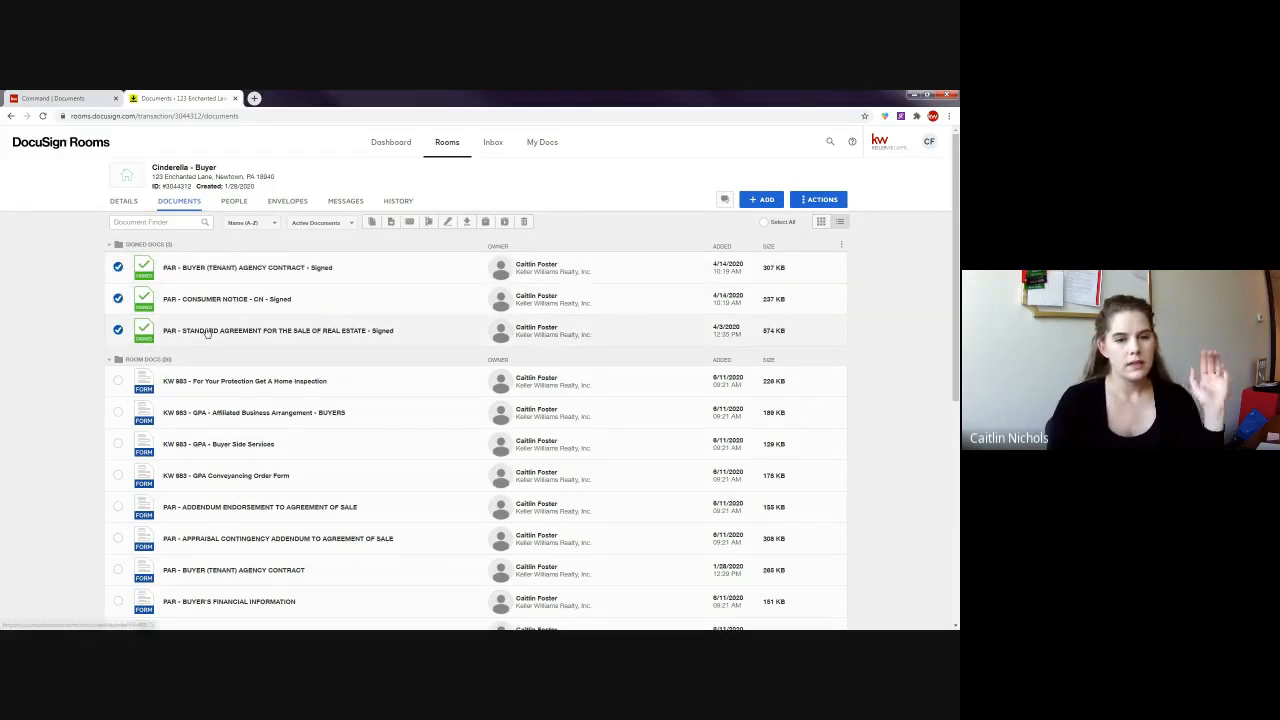
click(118, 298)
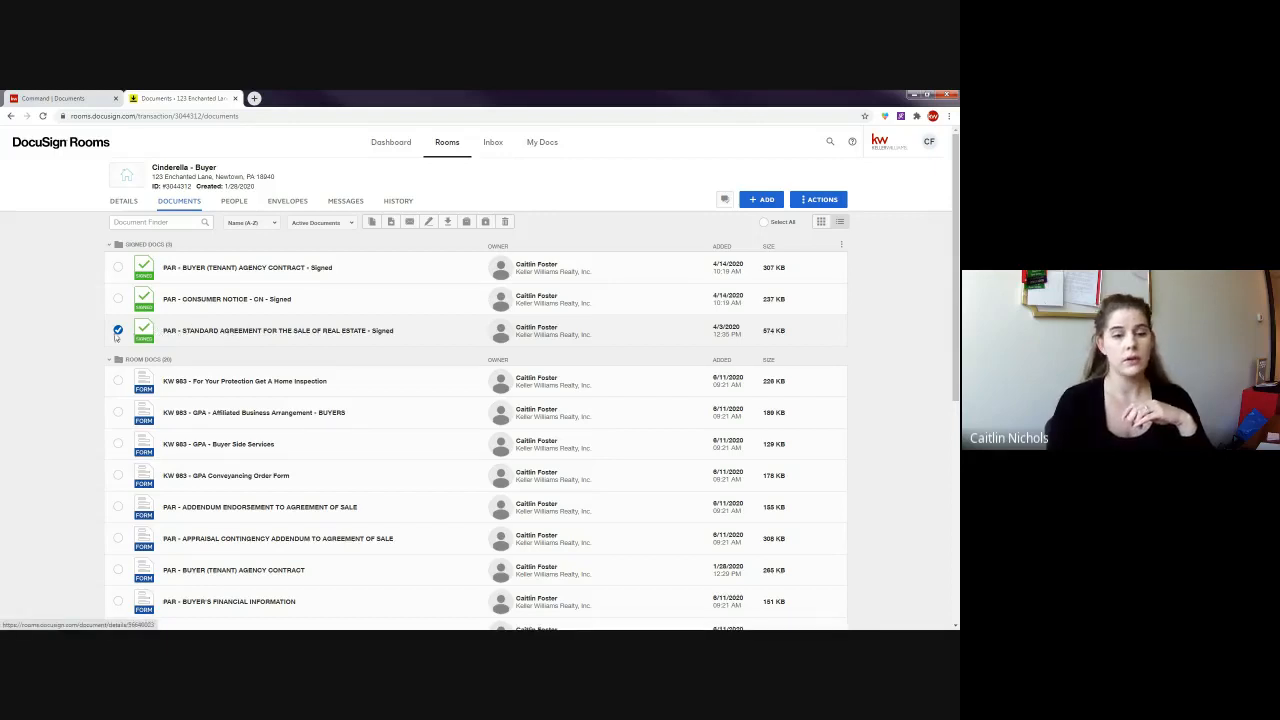
click(410, 223)
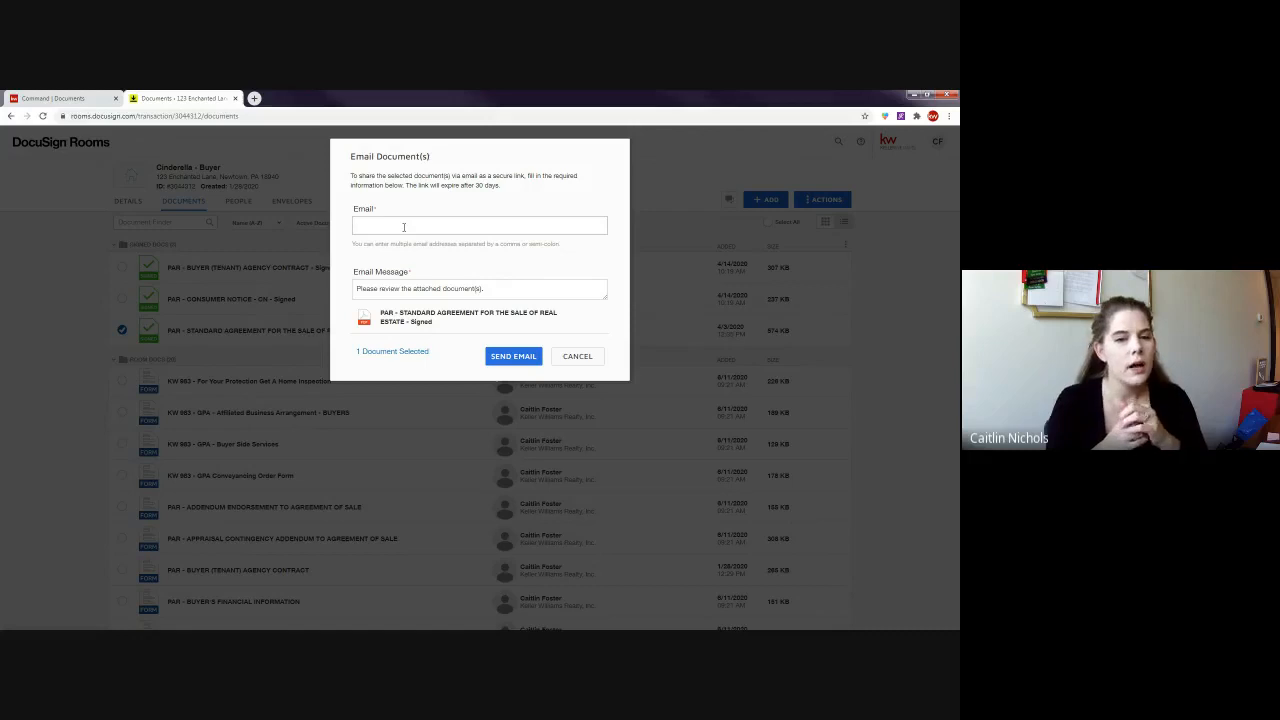
- Email the signed Standard Agreement with message "Hi Listing Agent, Here's our offer for 123 Enchanted Lane."
click(578, 357)
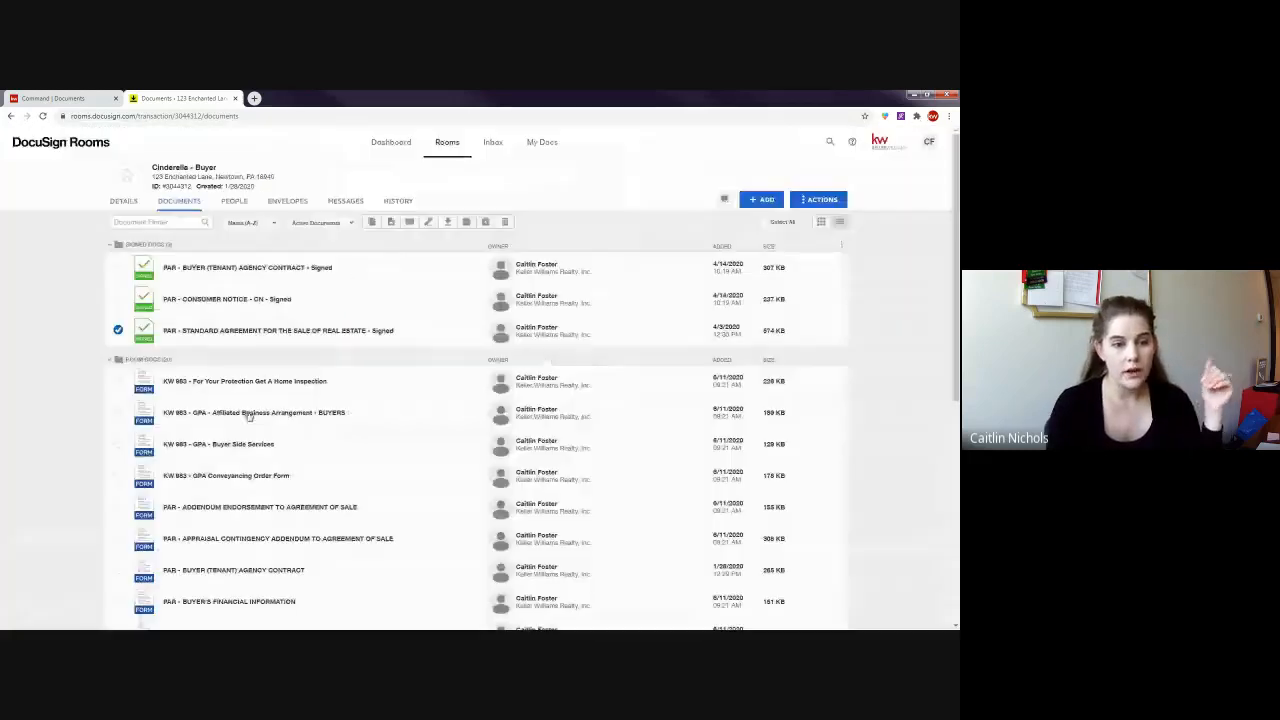
click(119, 330)
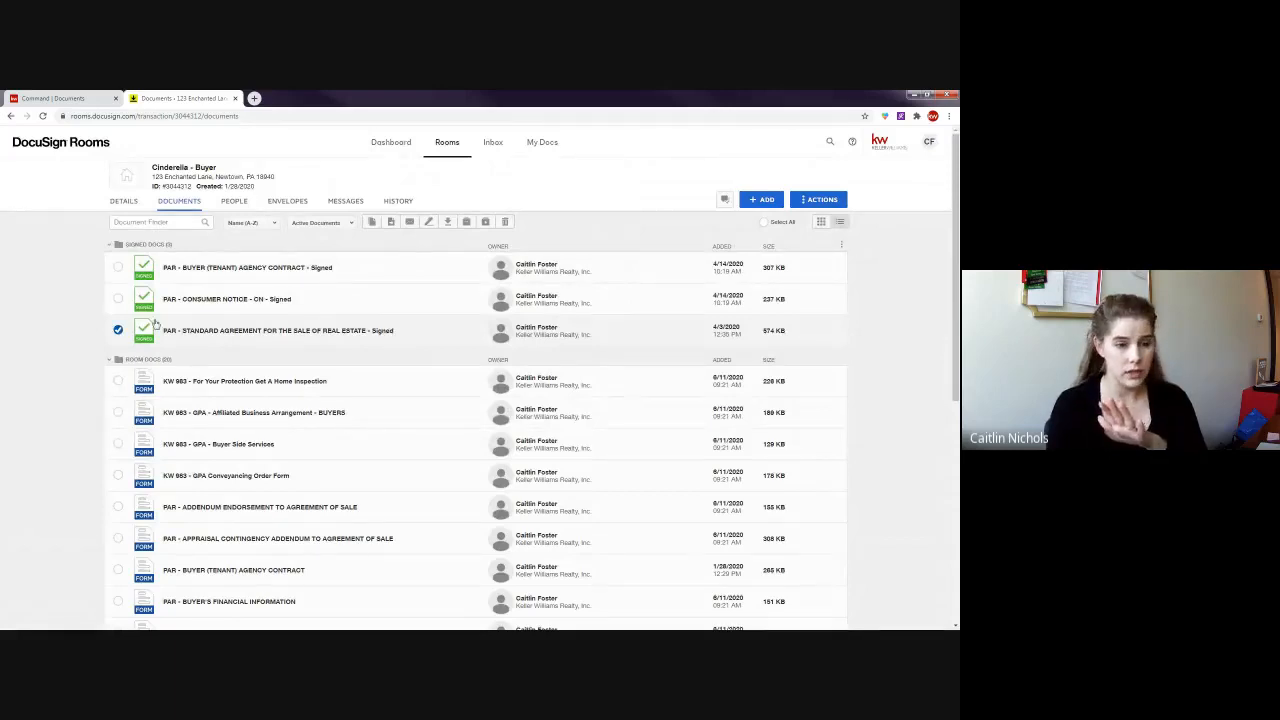
click(407, 221)
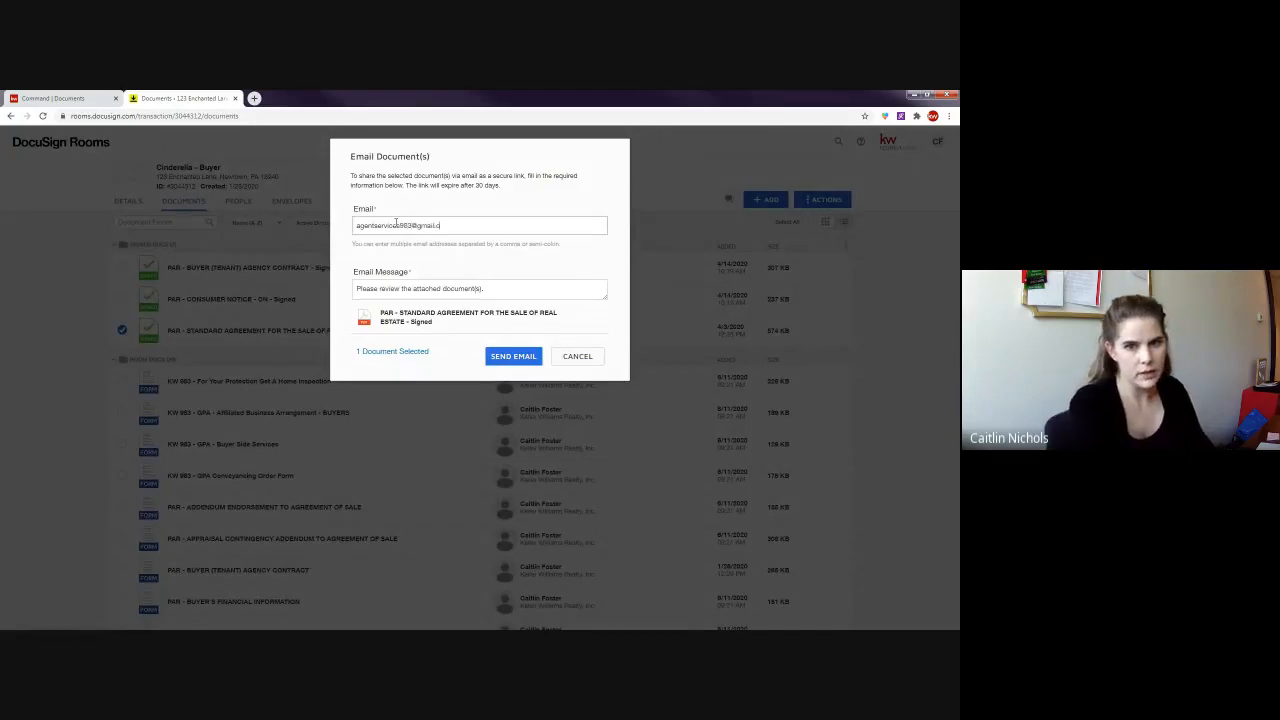
drag(501, 288, 303, 297)
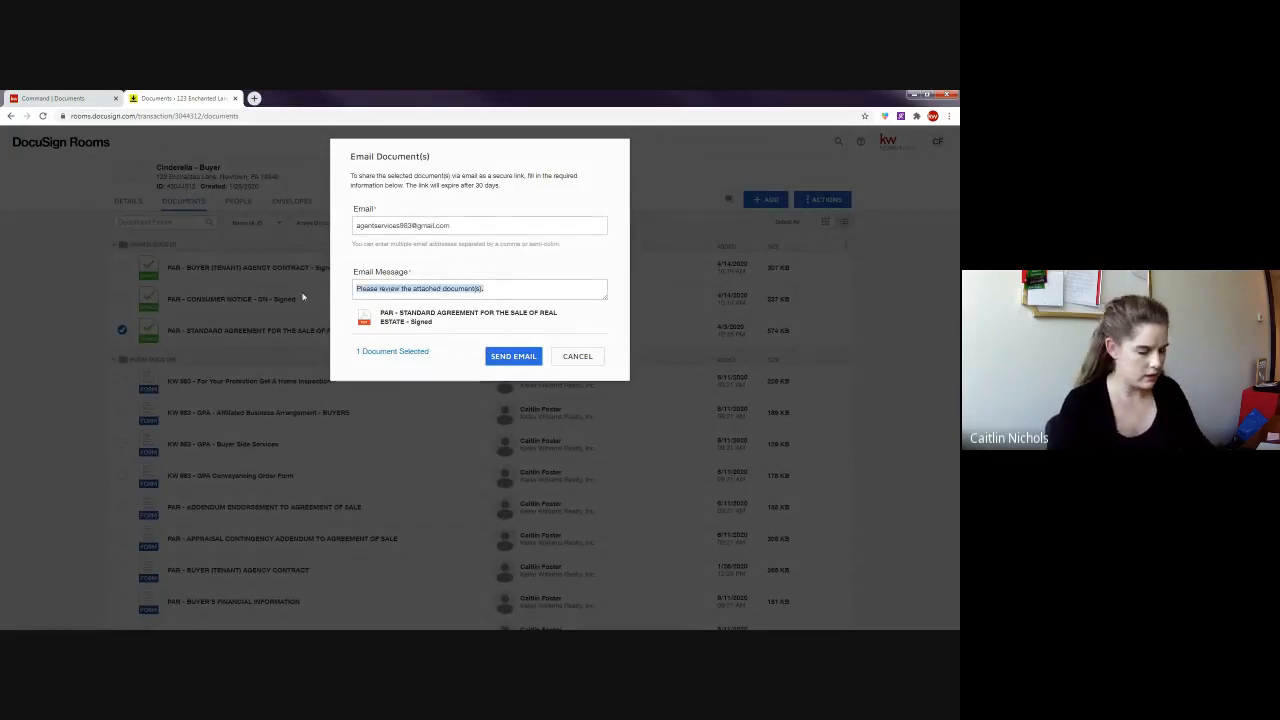
text(Hi)
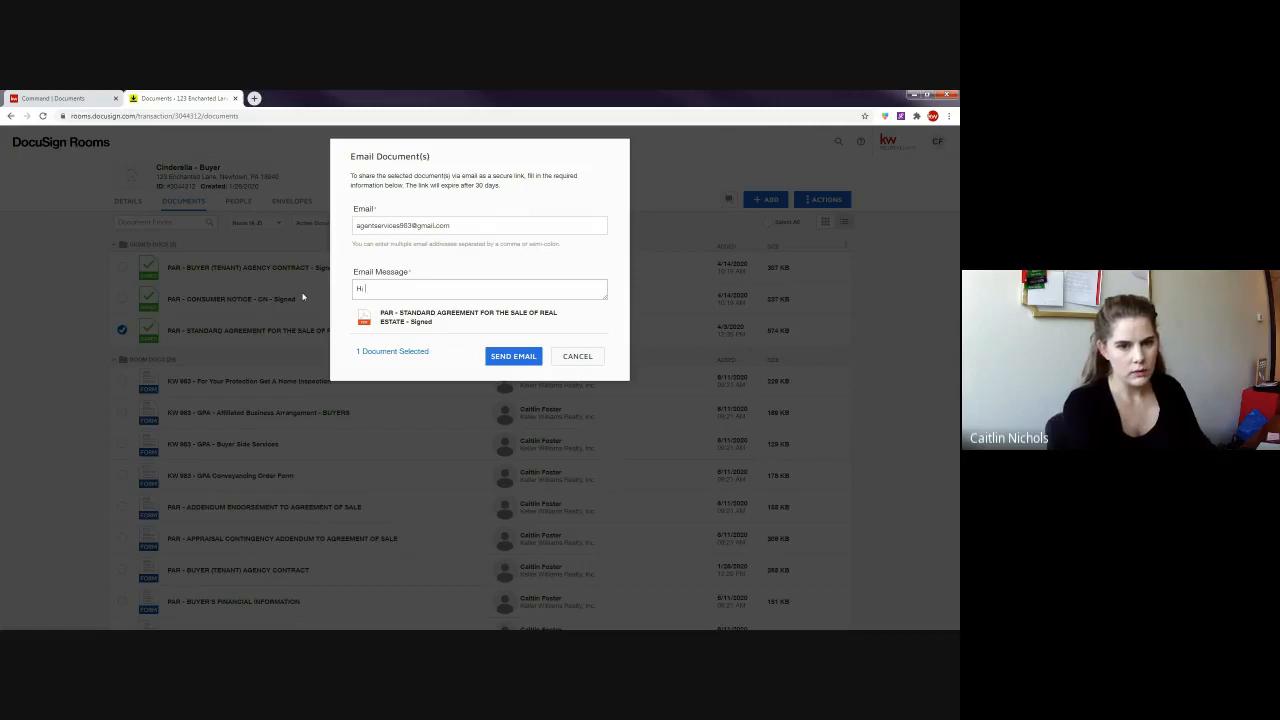
text( Listing Agent, He)
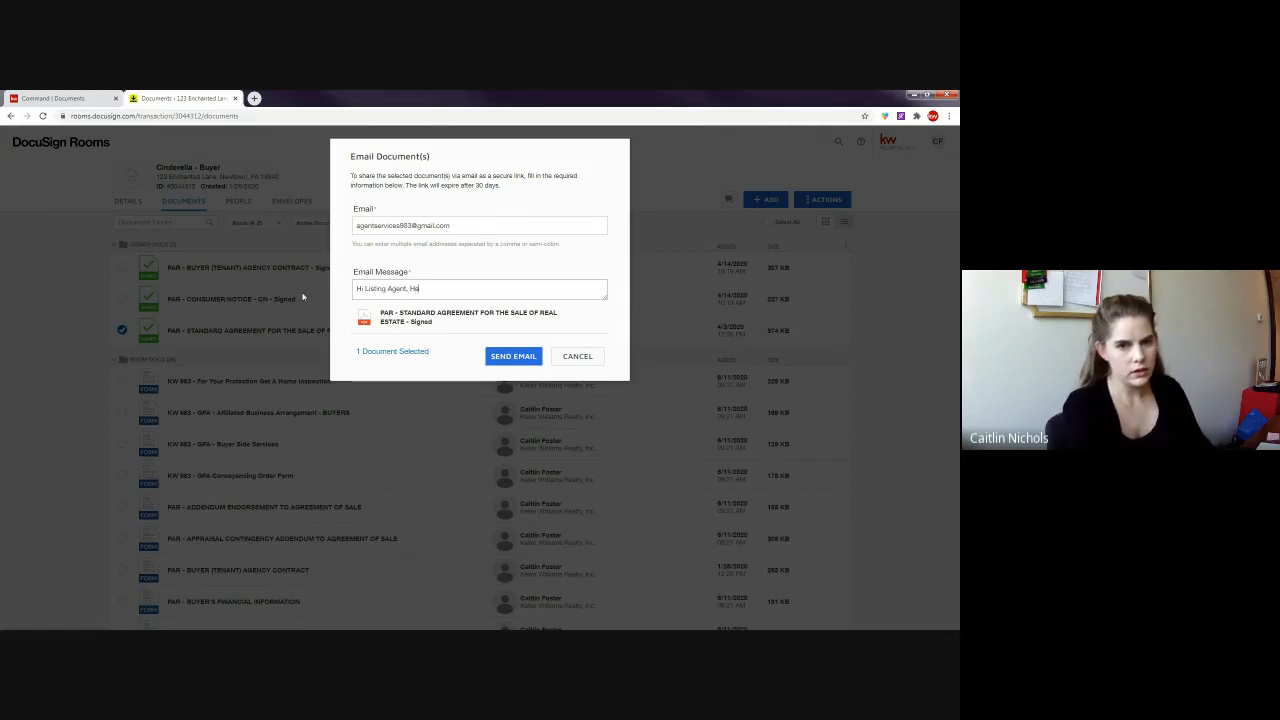
text(re's ou)
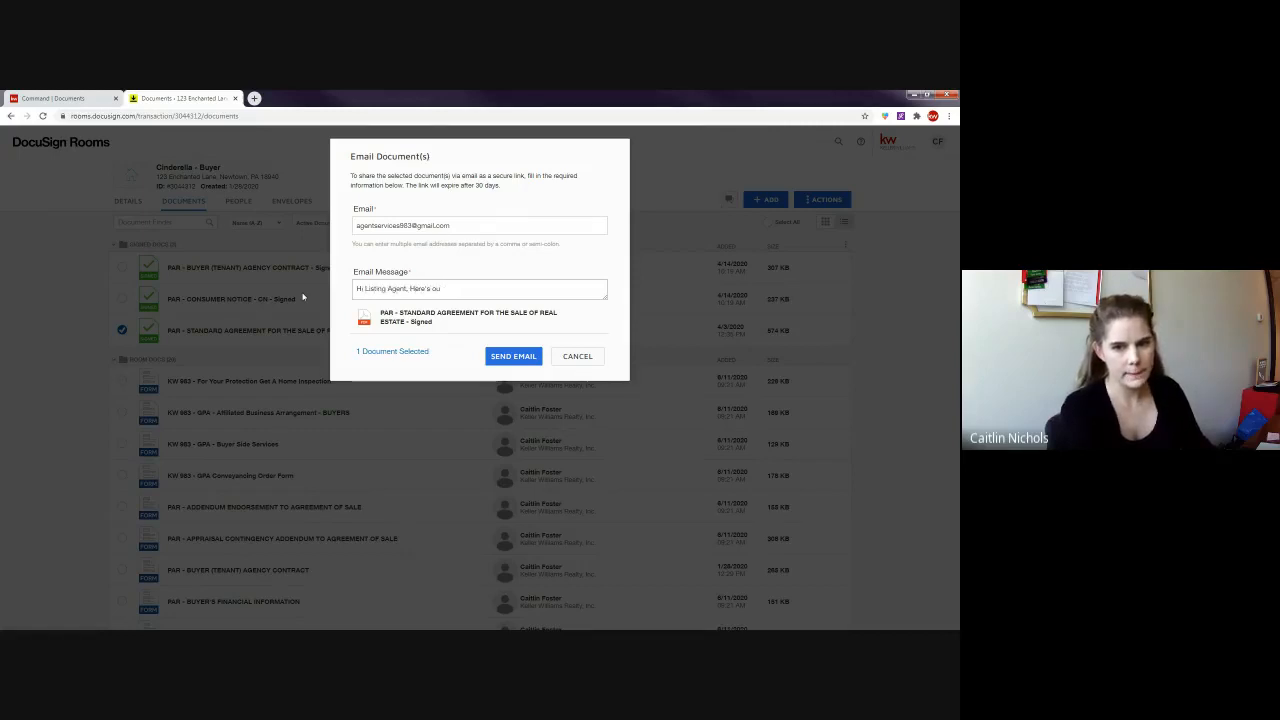
text(r offer for)
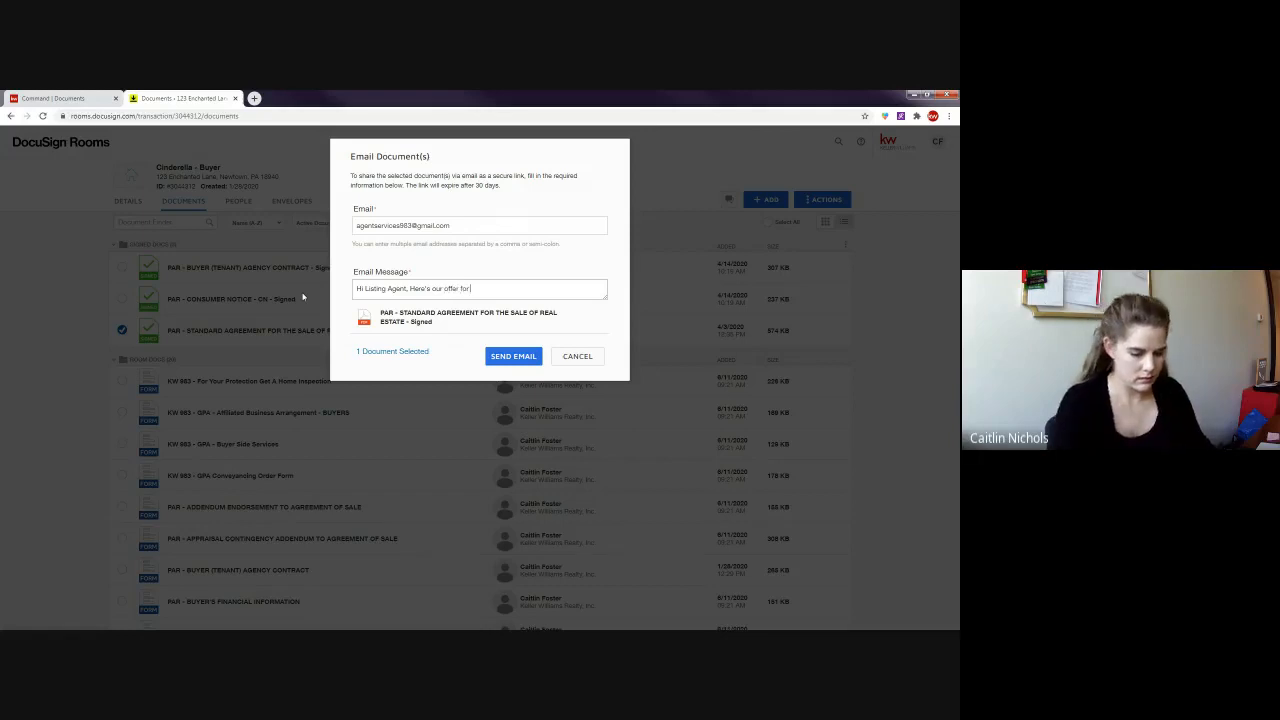
text( 123 E)
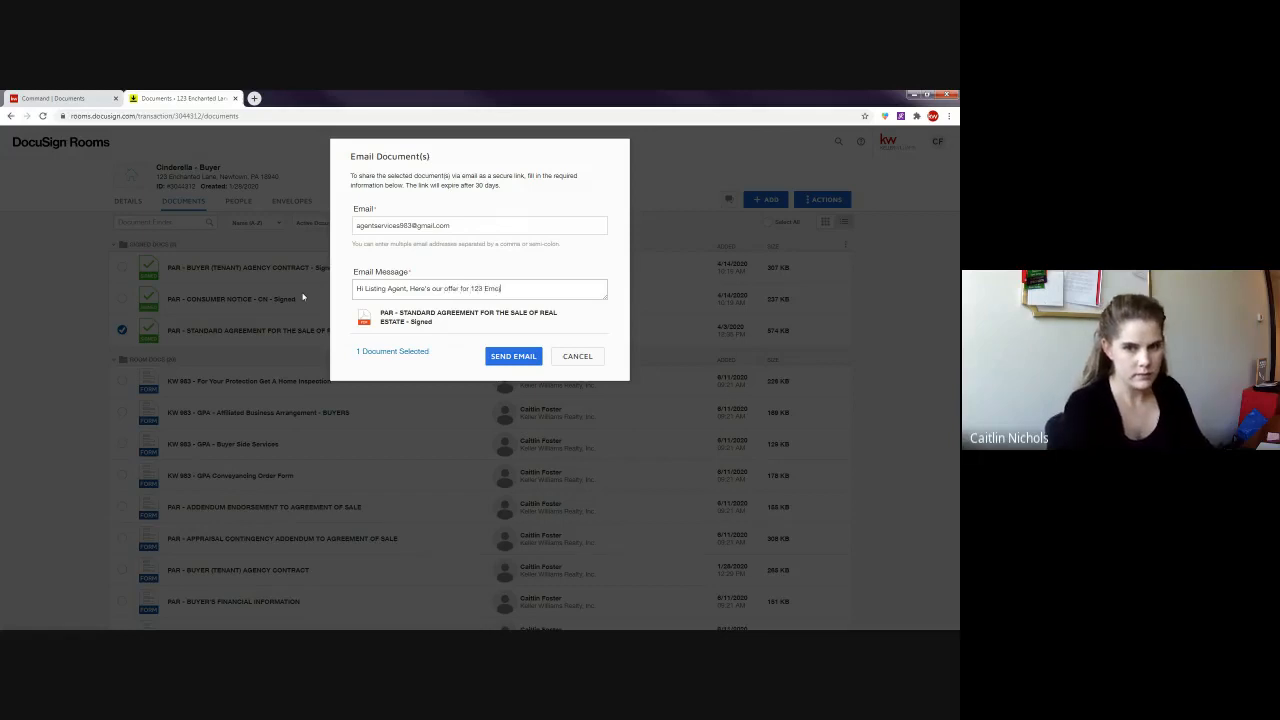
text(n)
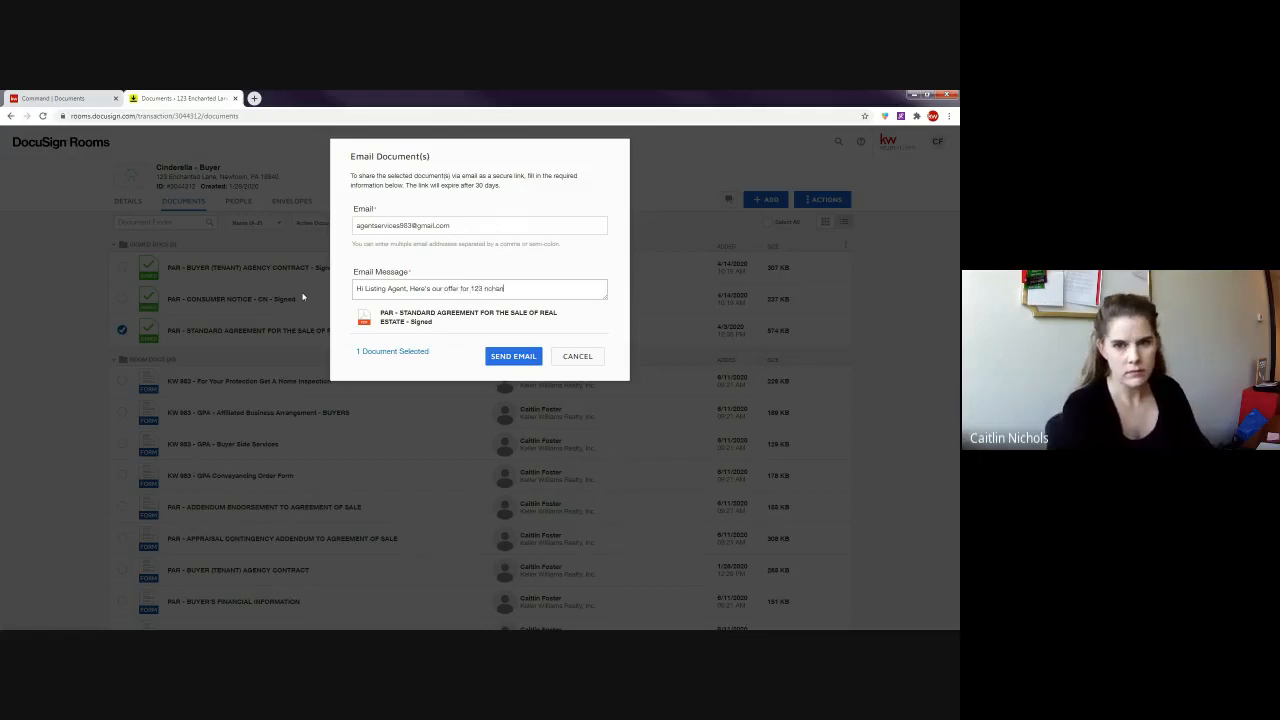
text(ch)
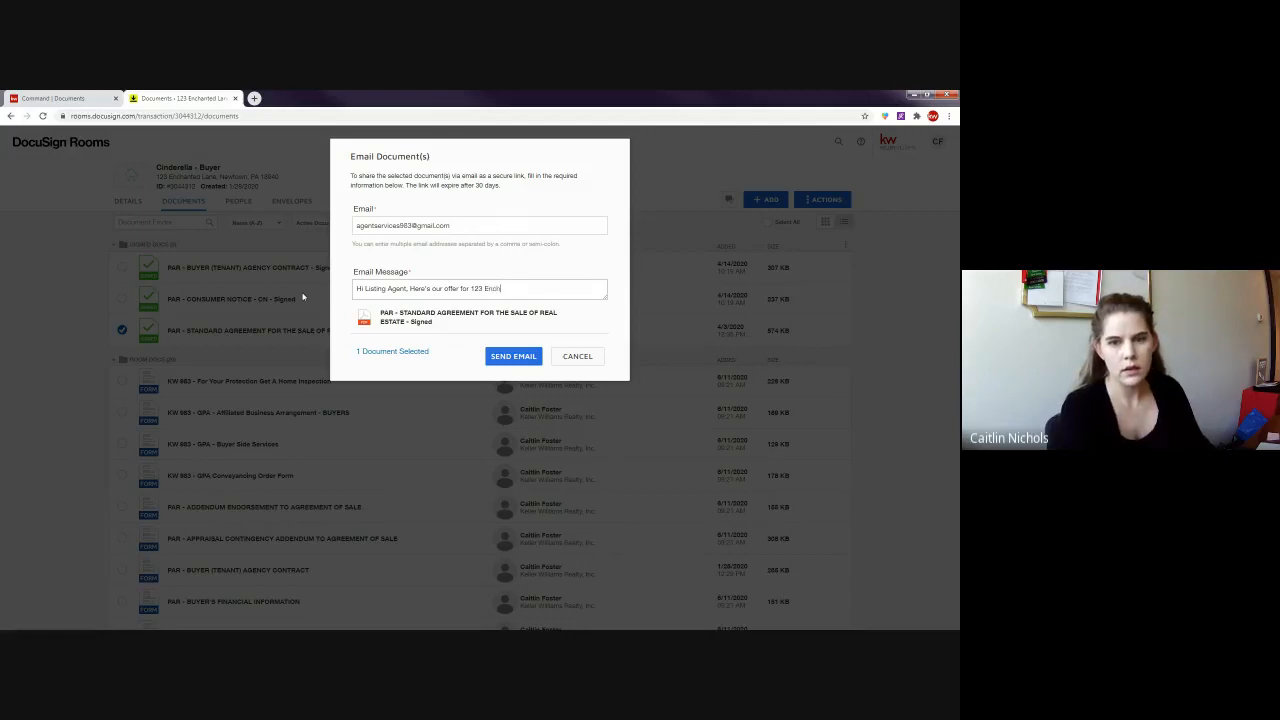
text(anted Lane.)
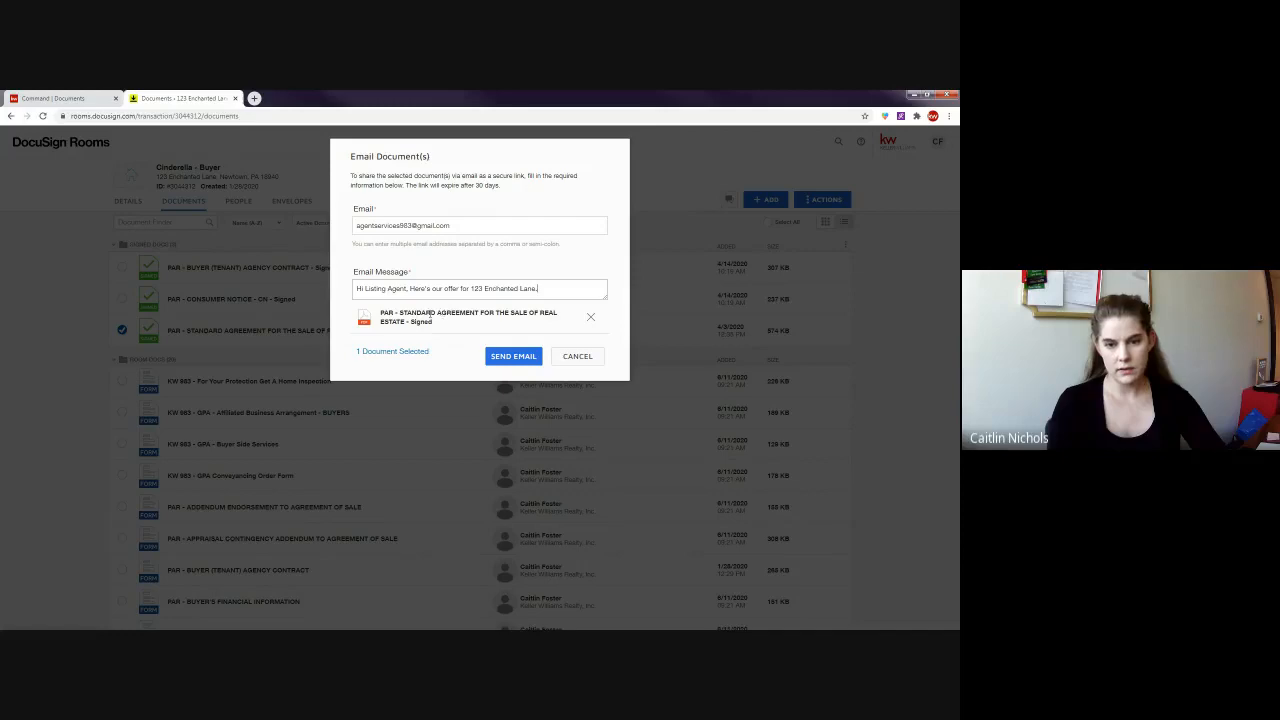
click(506, 362)
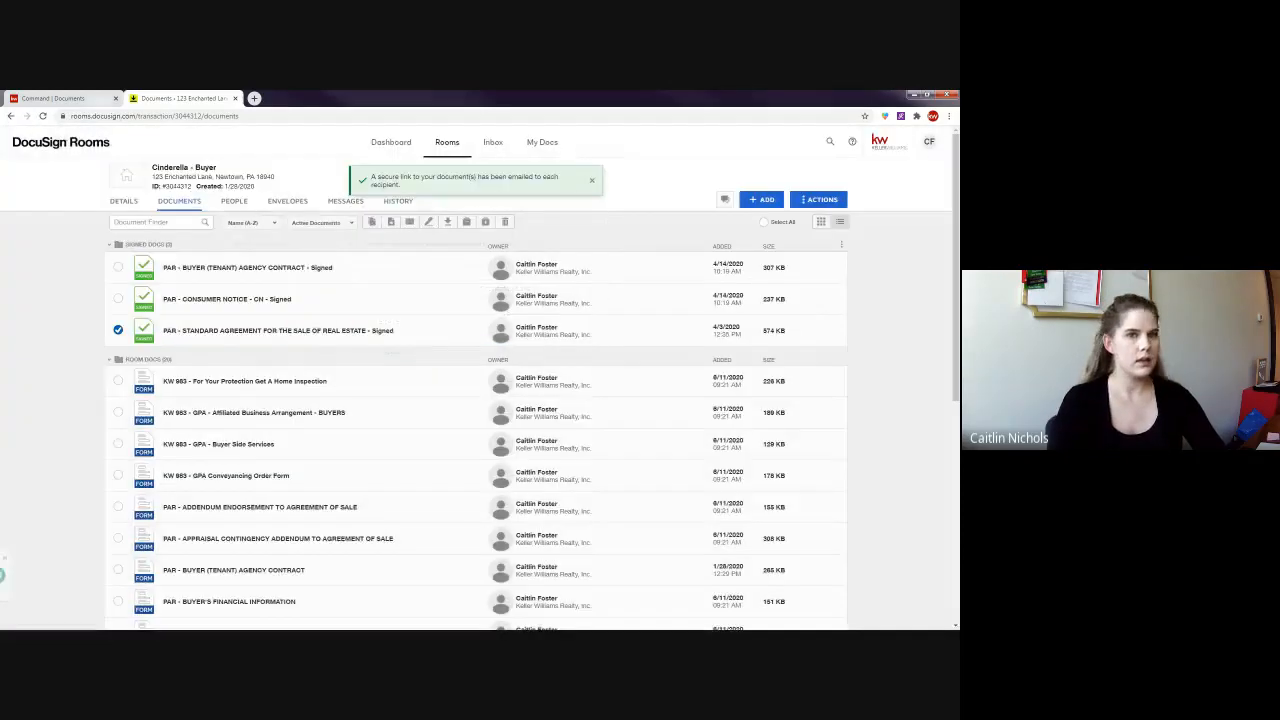
- Reload the Gmail inbox, open the Documents Shared email, and view the signed agreement link
drag(190, 98, 326, 97)
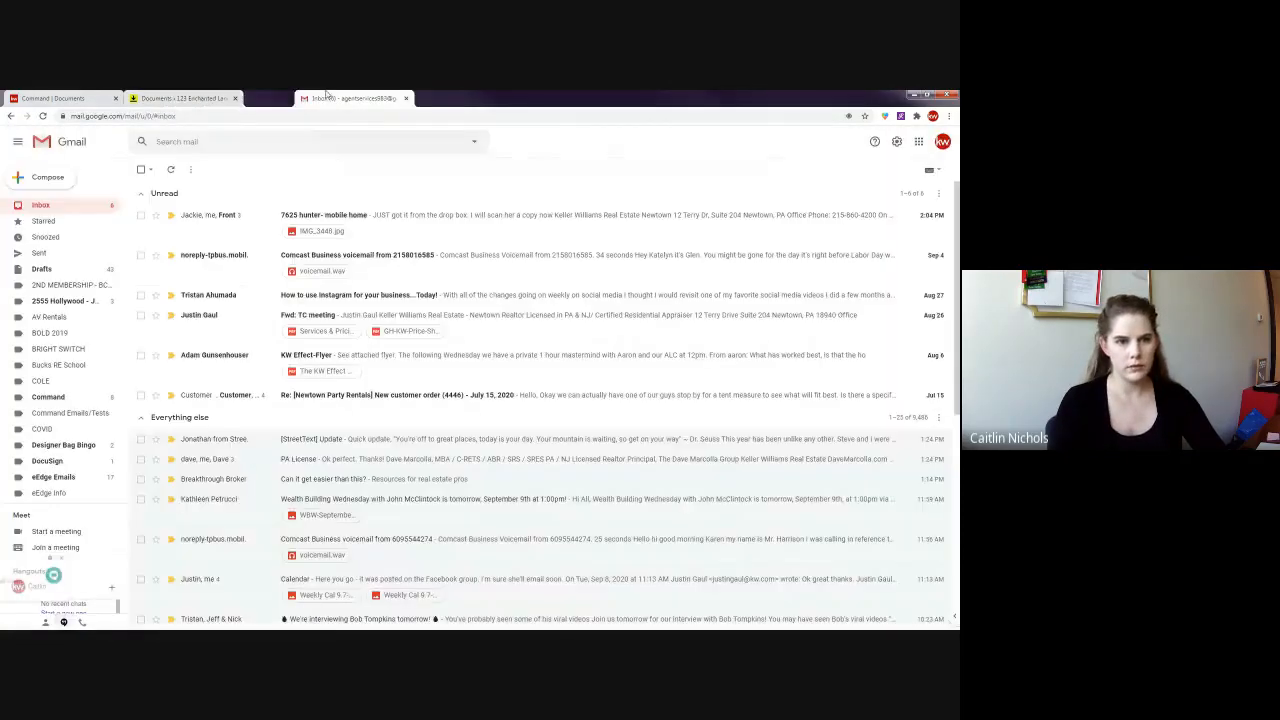
click(43, 116)
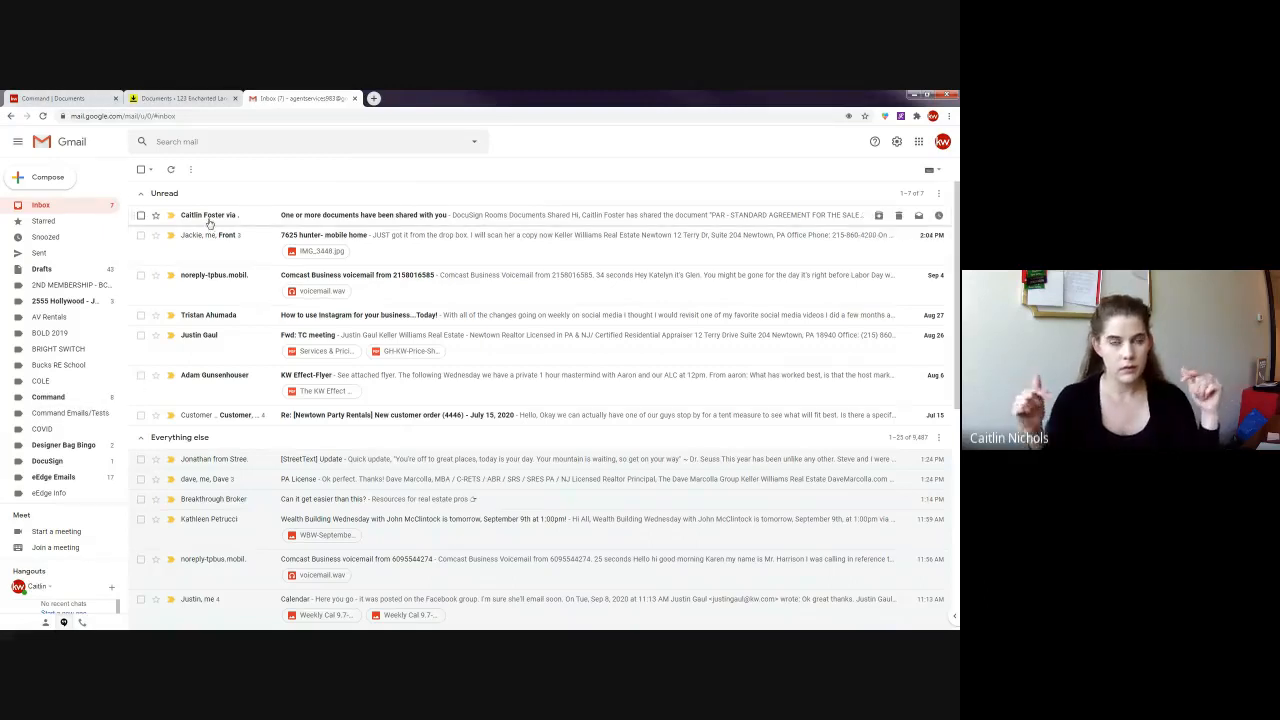
mouse_move(210, 223)
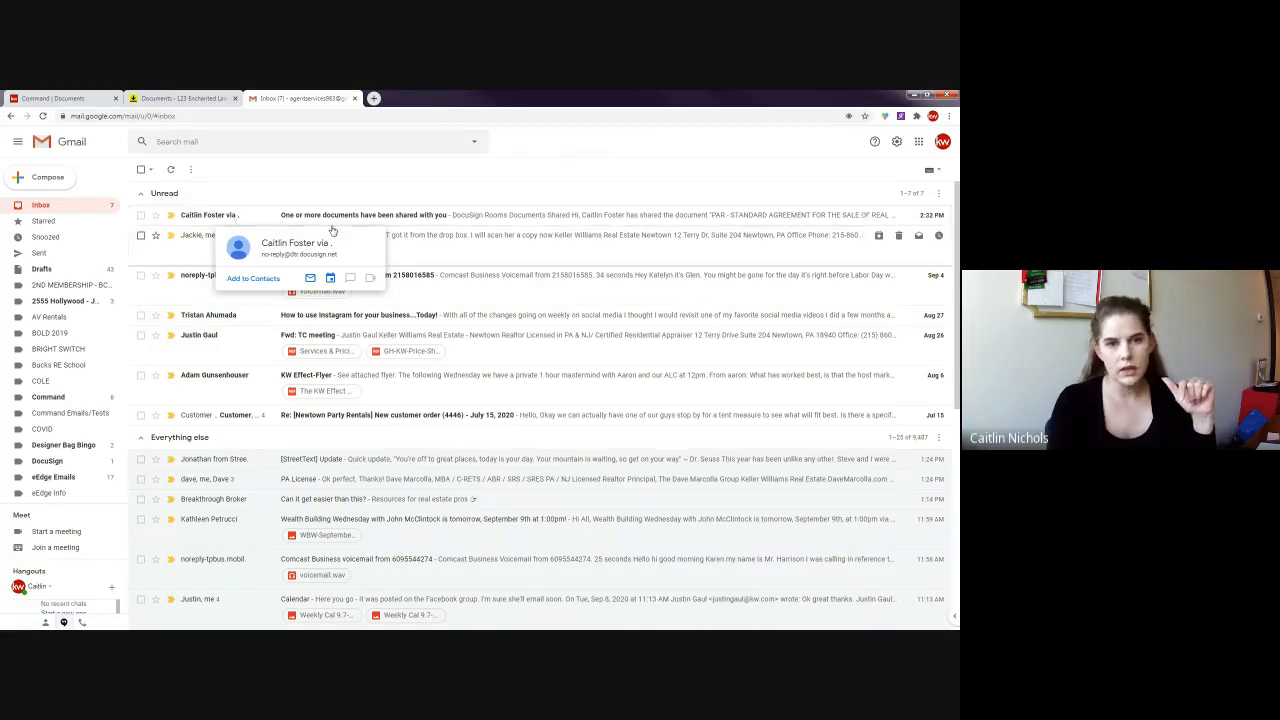
click(468, 219)
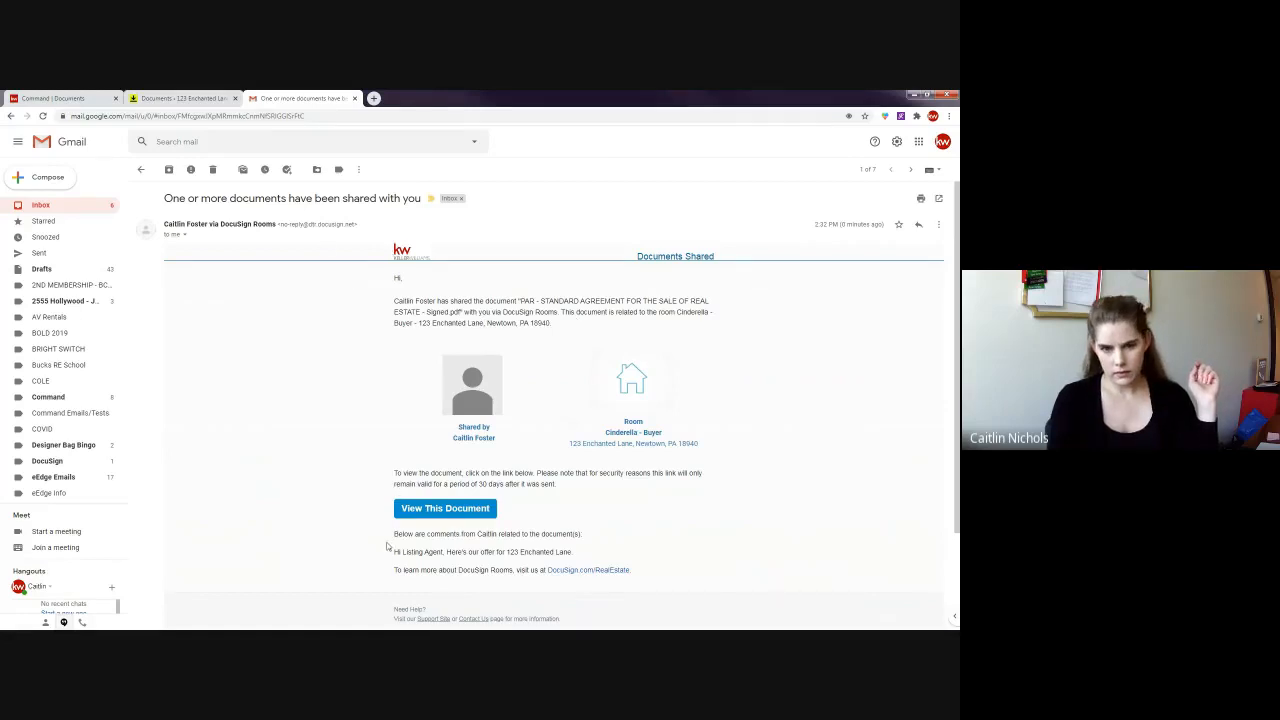
scroll(590, 310, down, 1)
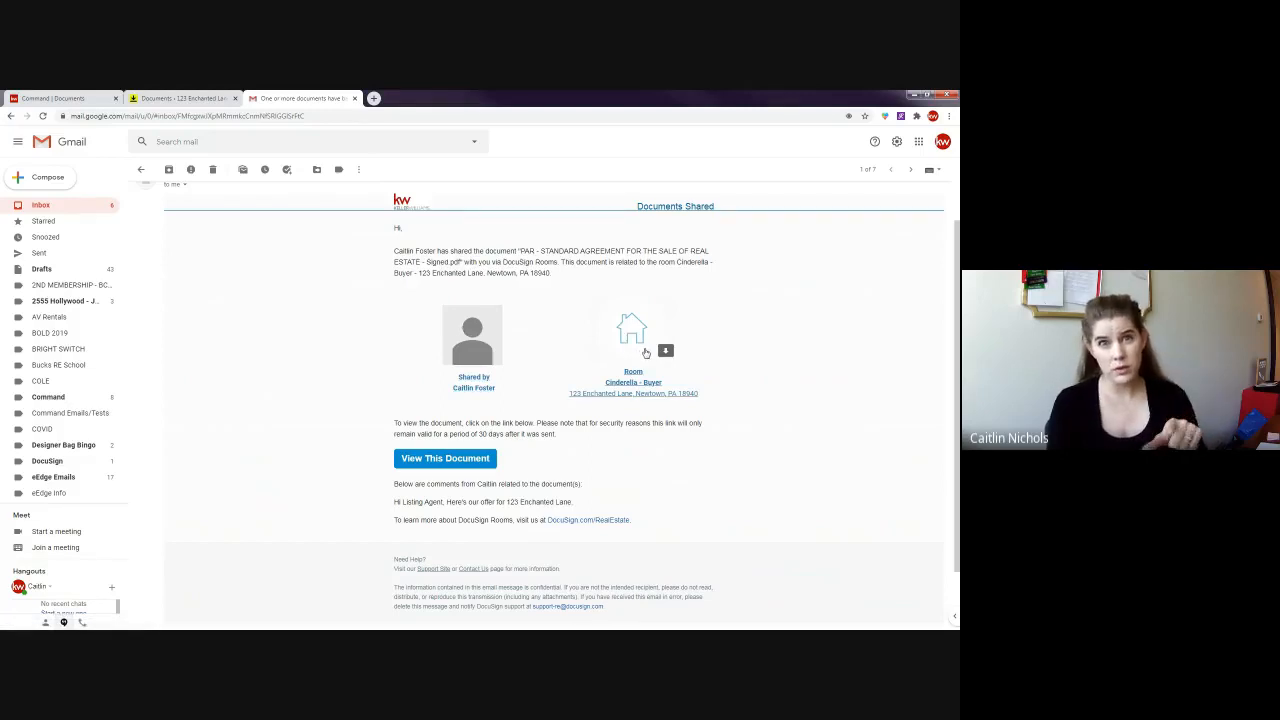
click(432, 460)
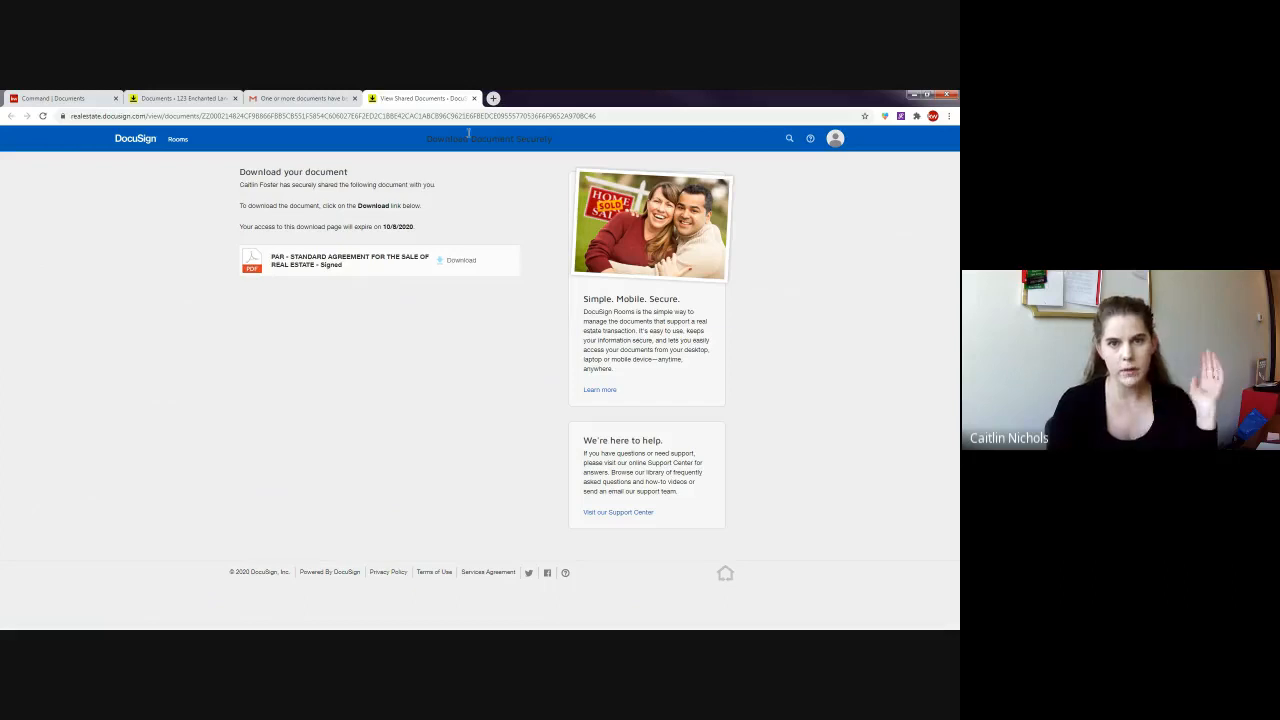
click(472, 99)
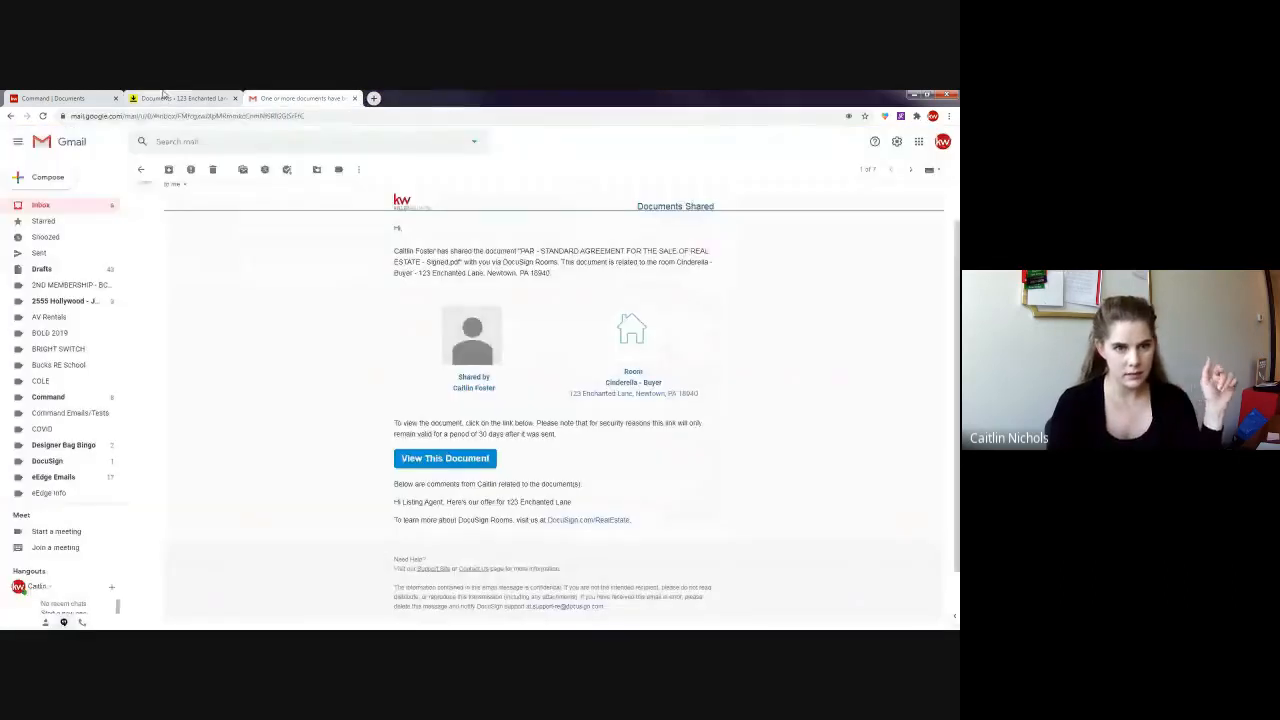
- Back in DocuSign Rooms, uncheck the signed sale agreement and go to the room's Details tab
click(178, 98)
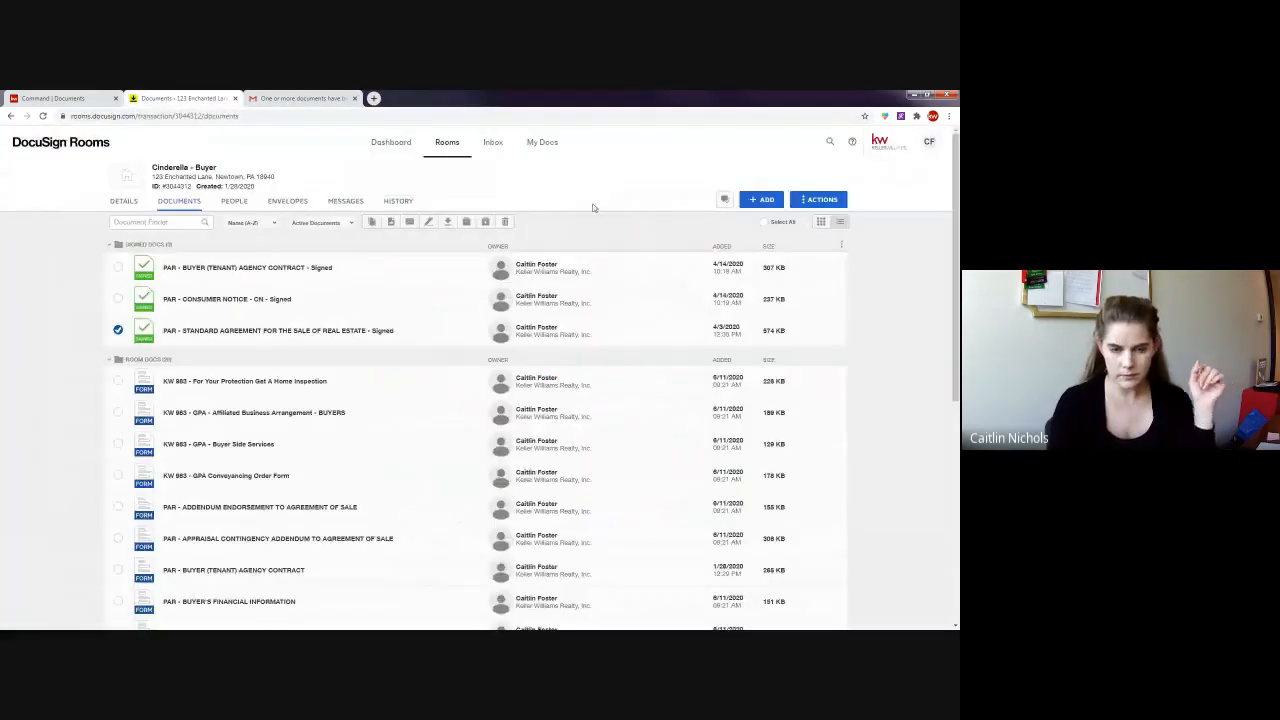
click(118, 330)
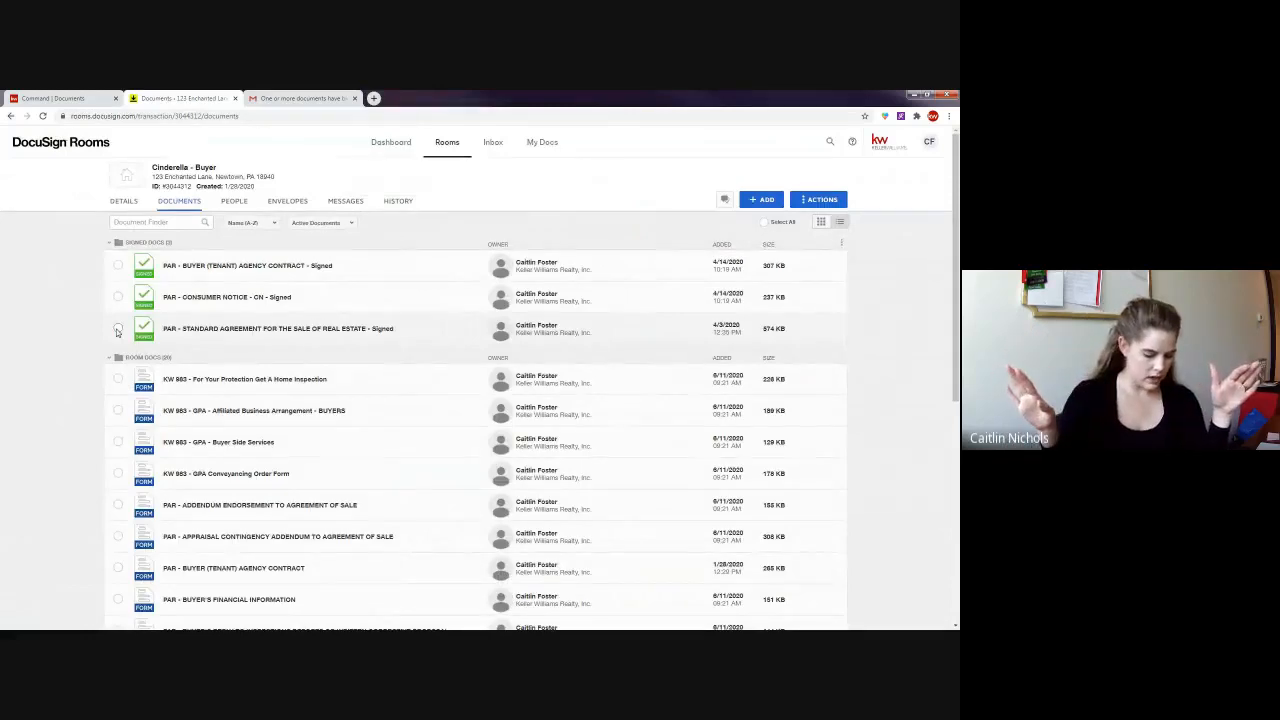
click(126, 205)
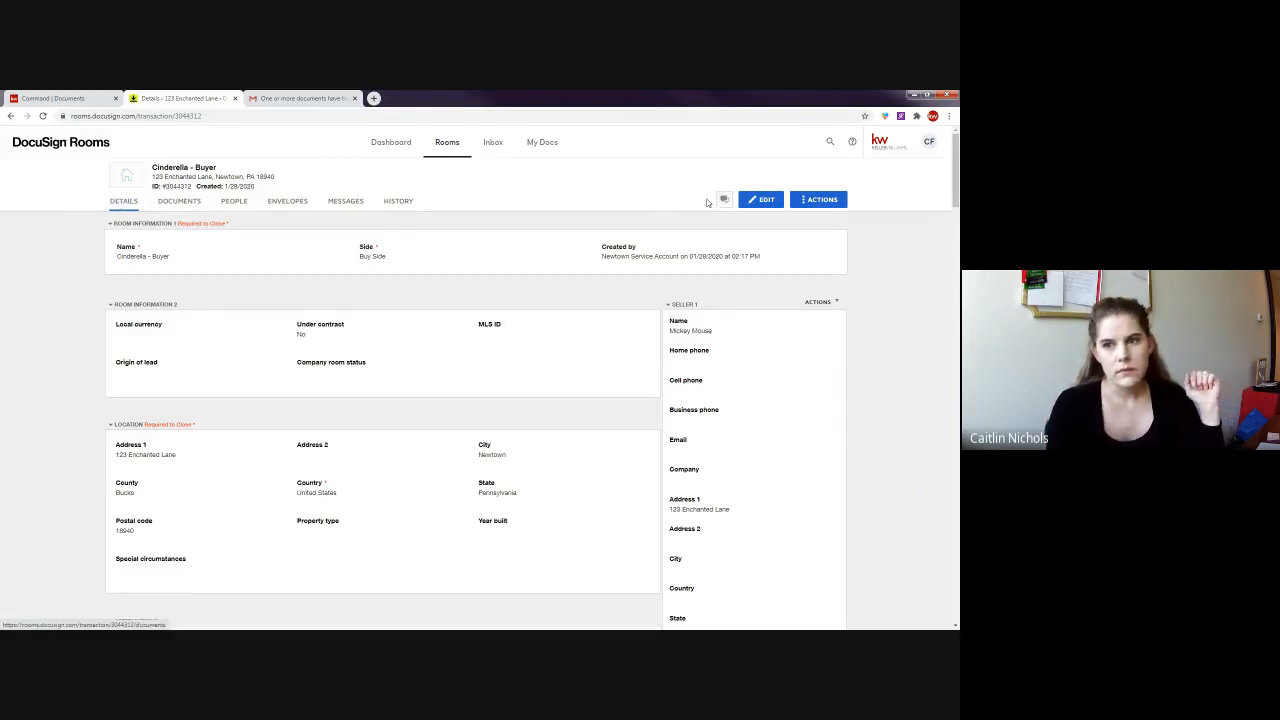
- Rename the room from 'Cinderella - Buyer' to '123 Enchanted Lane, Newtown, PA' and save
click(759, 201)
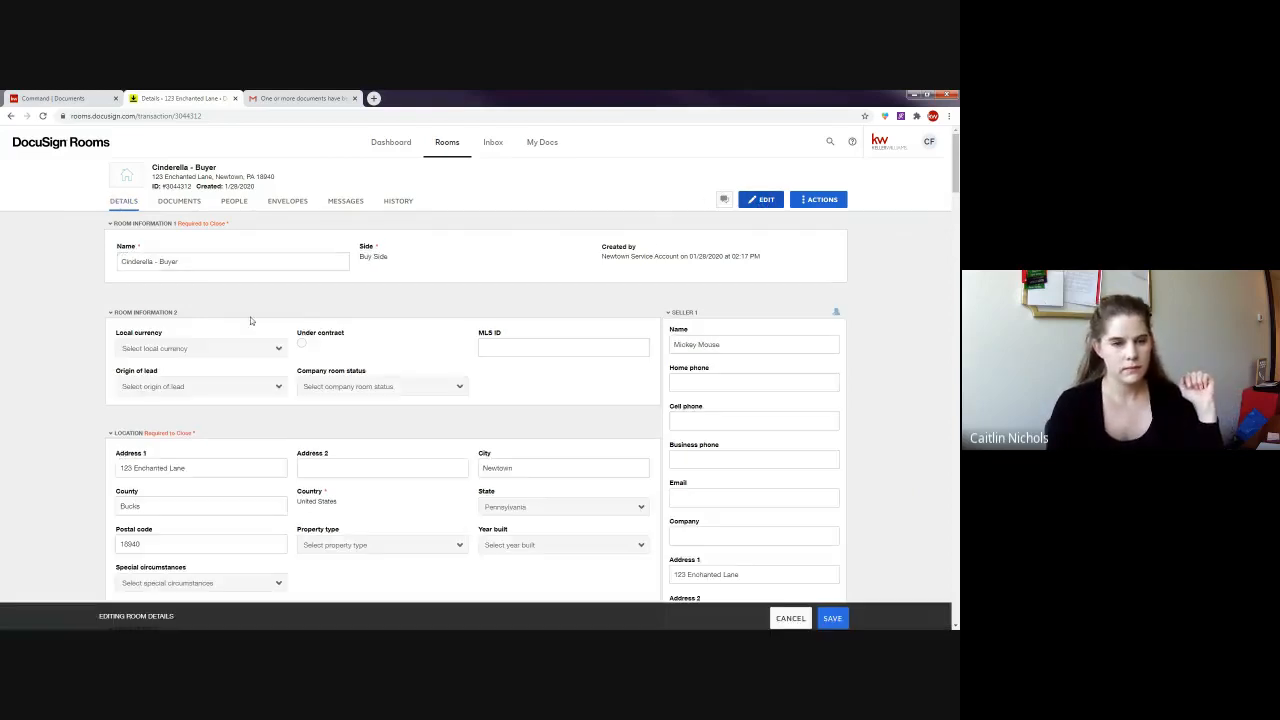
text(12)
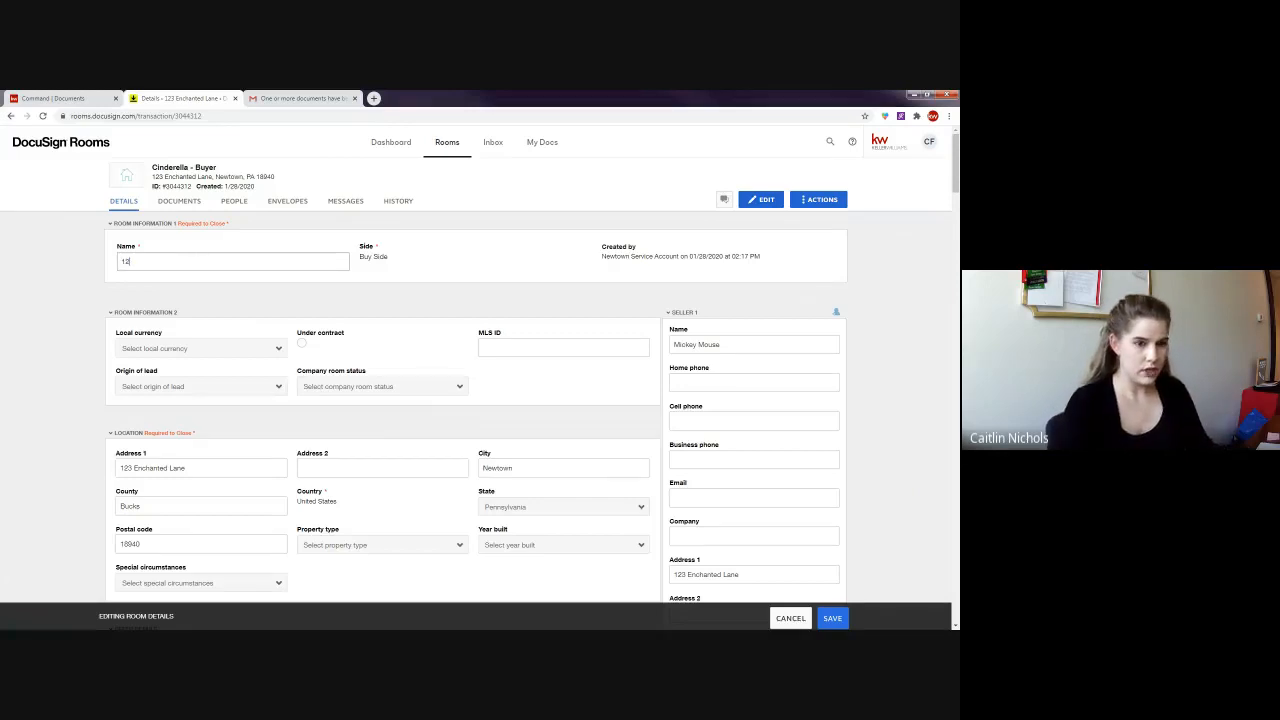
text(3)
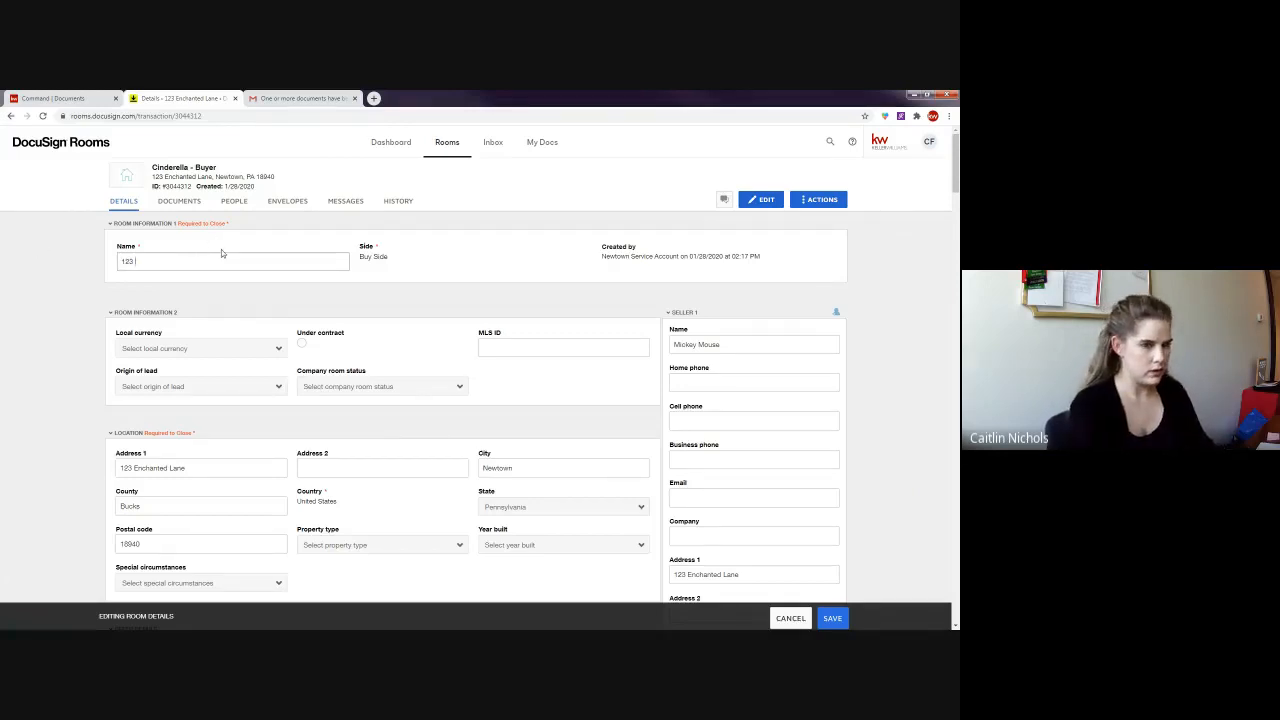
text( Enchanted Lane, Newtown, P)
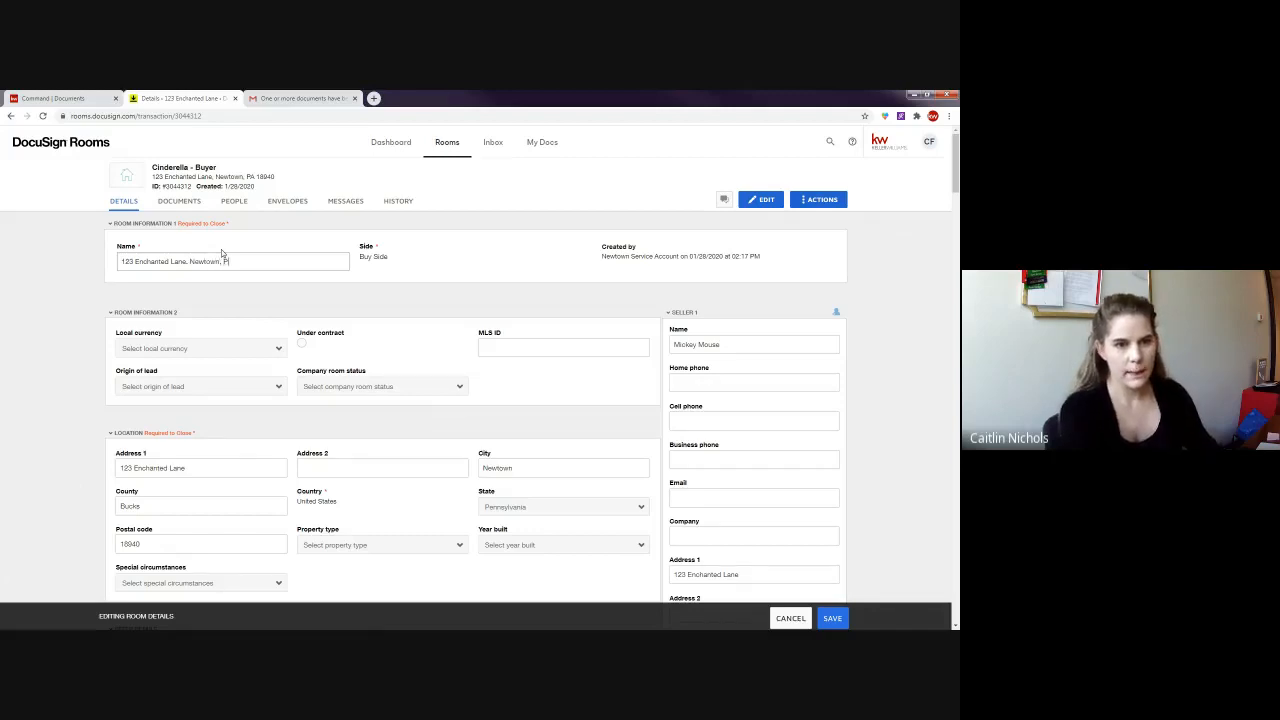
text(A)
click(831, 618)
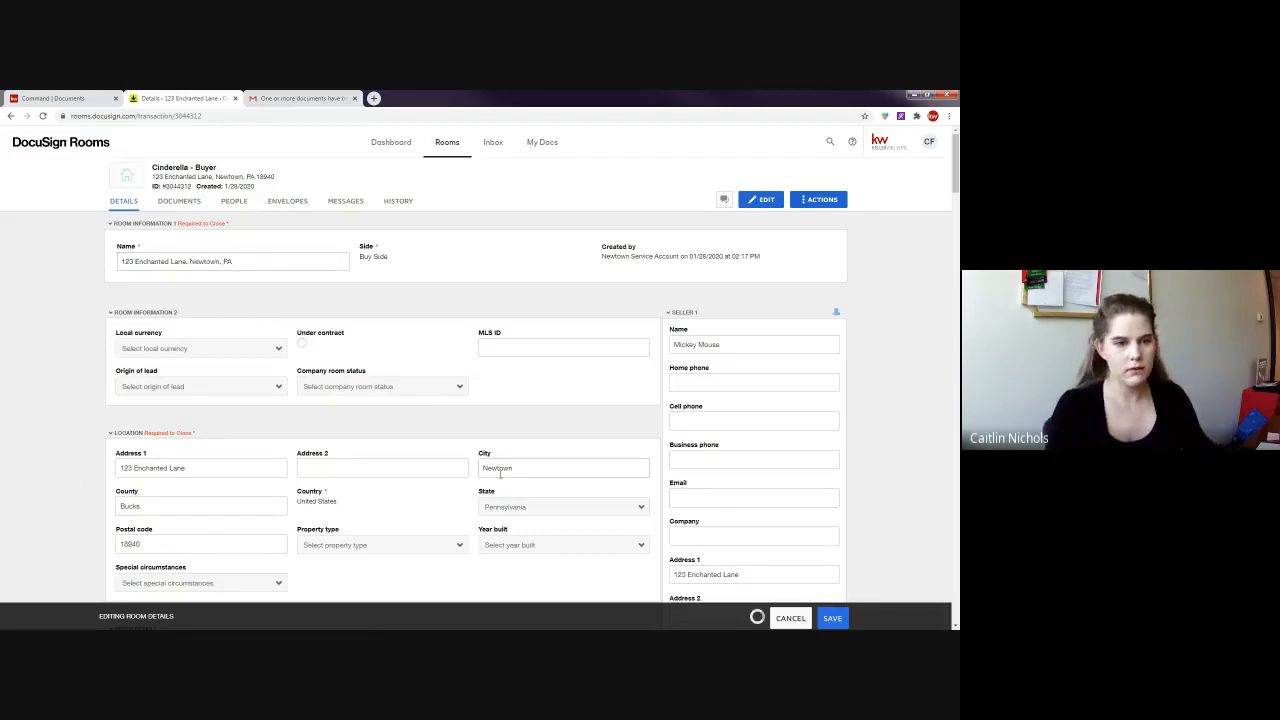
drag(289, 169, 150, 168)
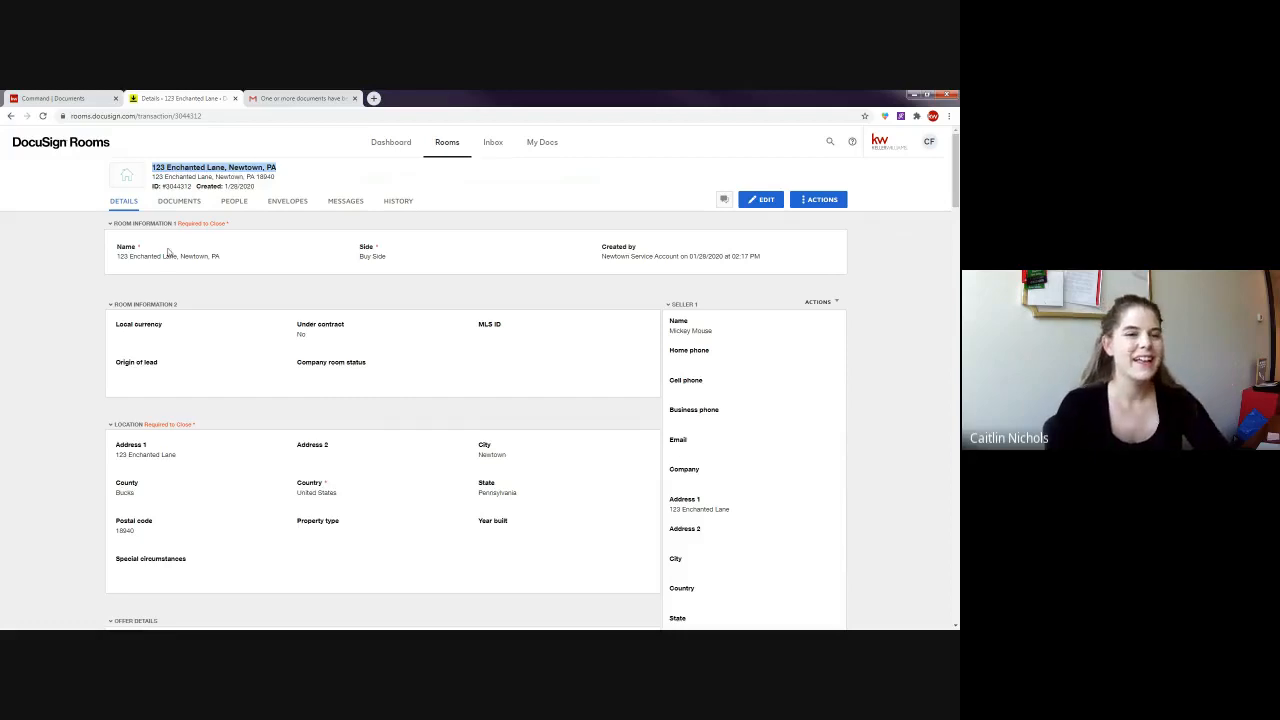
click(94, 227)
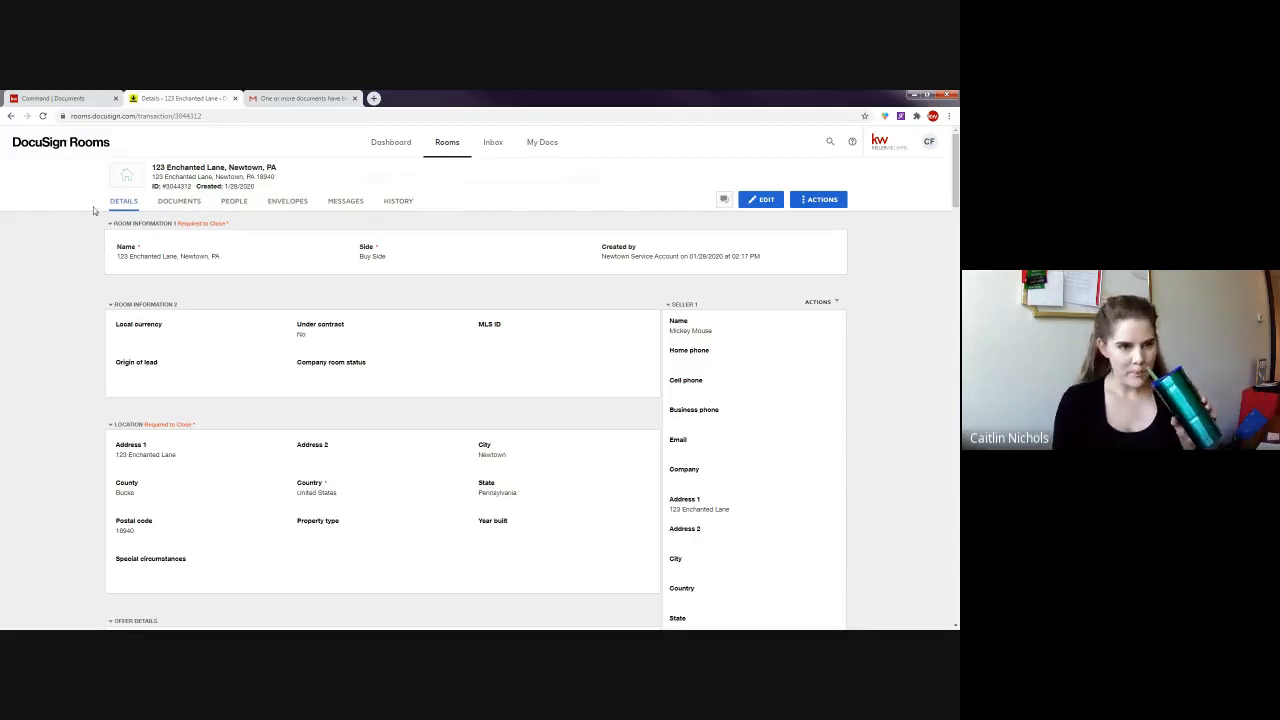
- Refresh the Command documents page and remove the attached Buyer Agency Agreement and Consumer Notice files
click(85, 98)
click(42, 115)
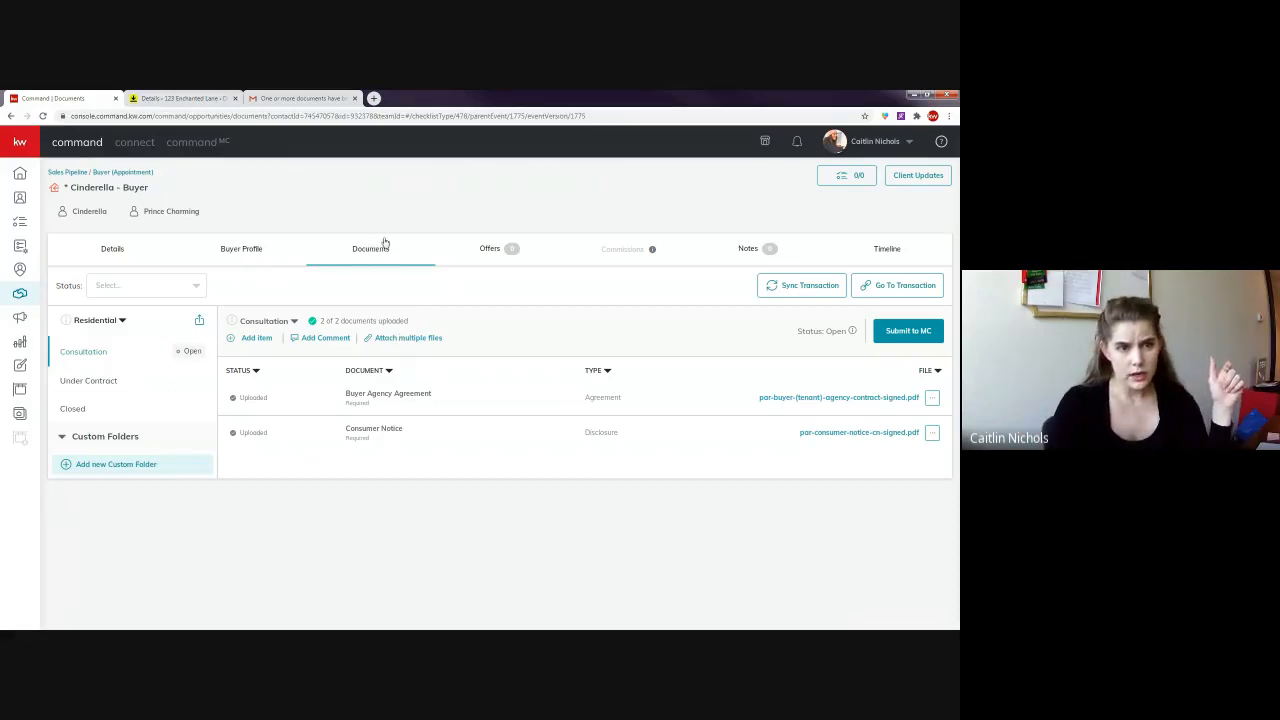
click(934, 399)
click(912, 416)
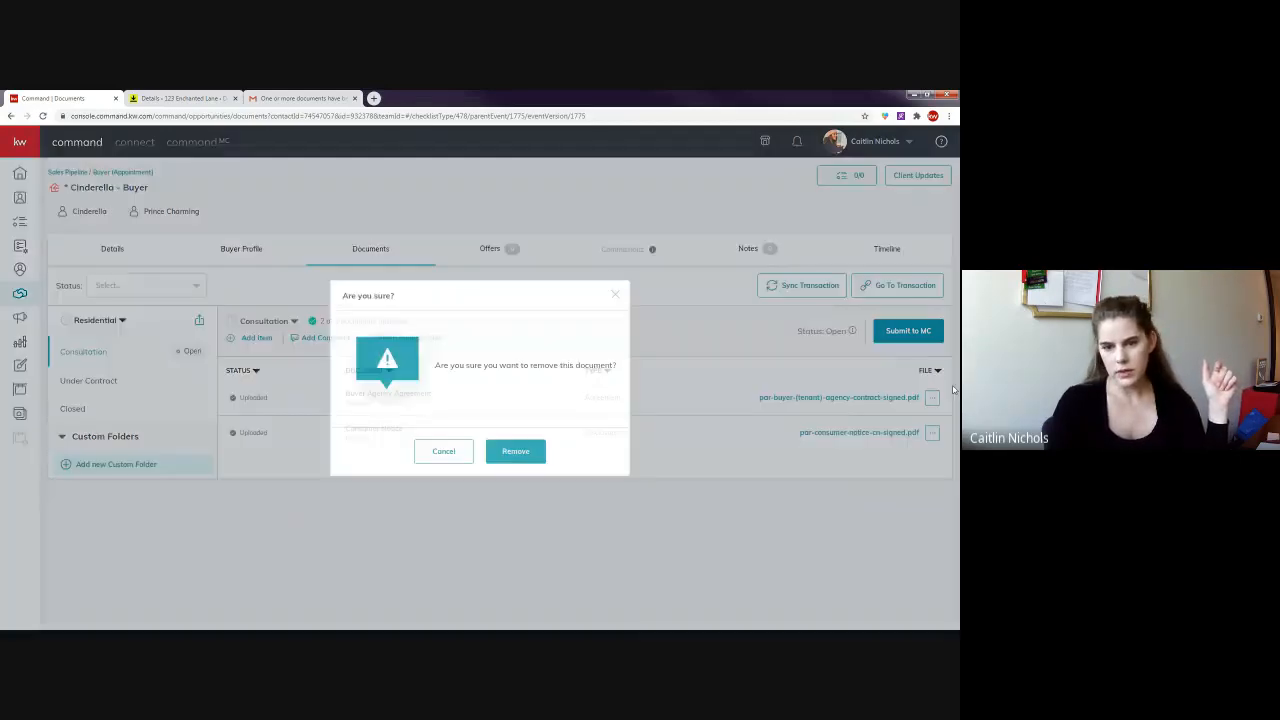
click(516, 451)
click(932, 437)
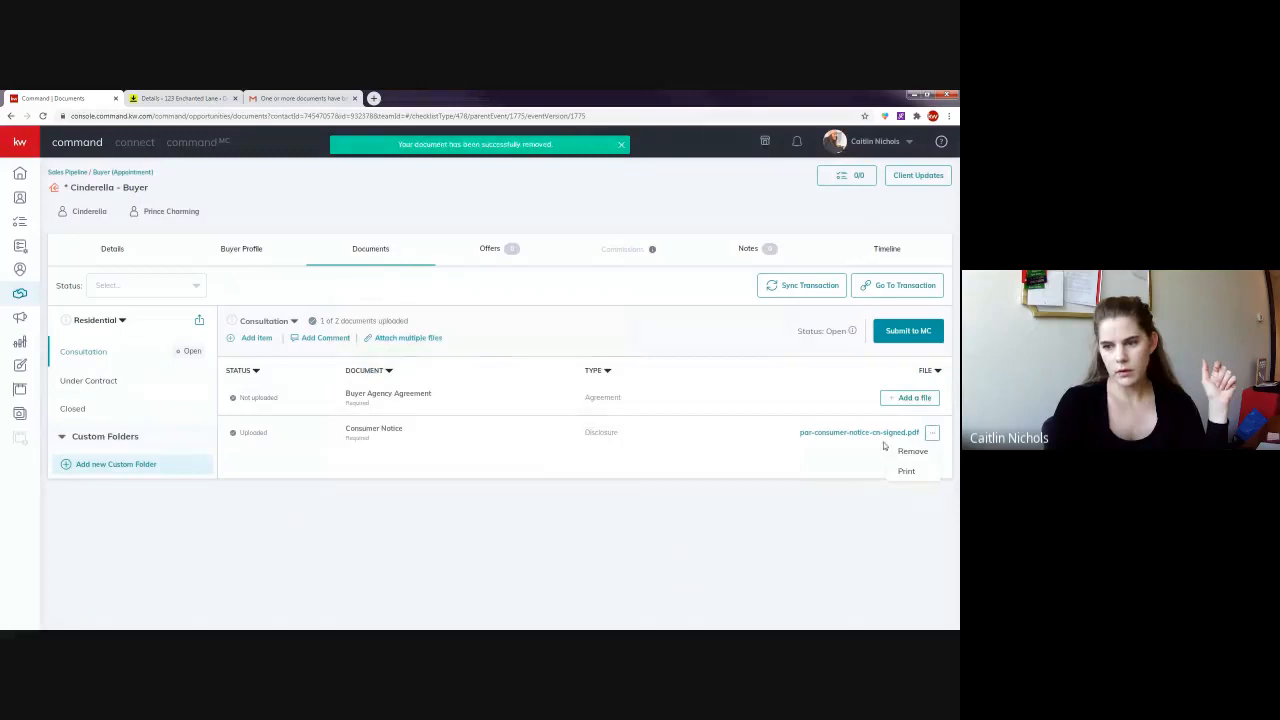
click(910, 450)
click(516, 451)
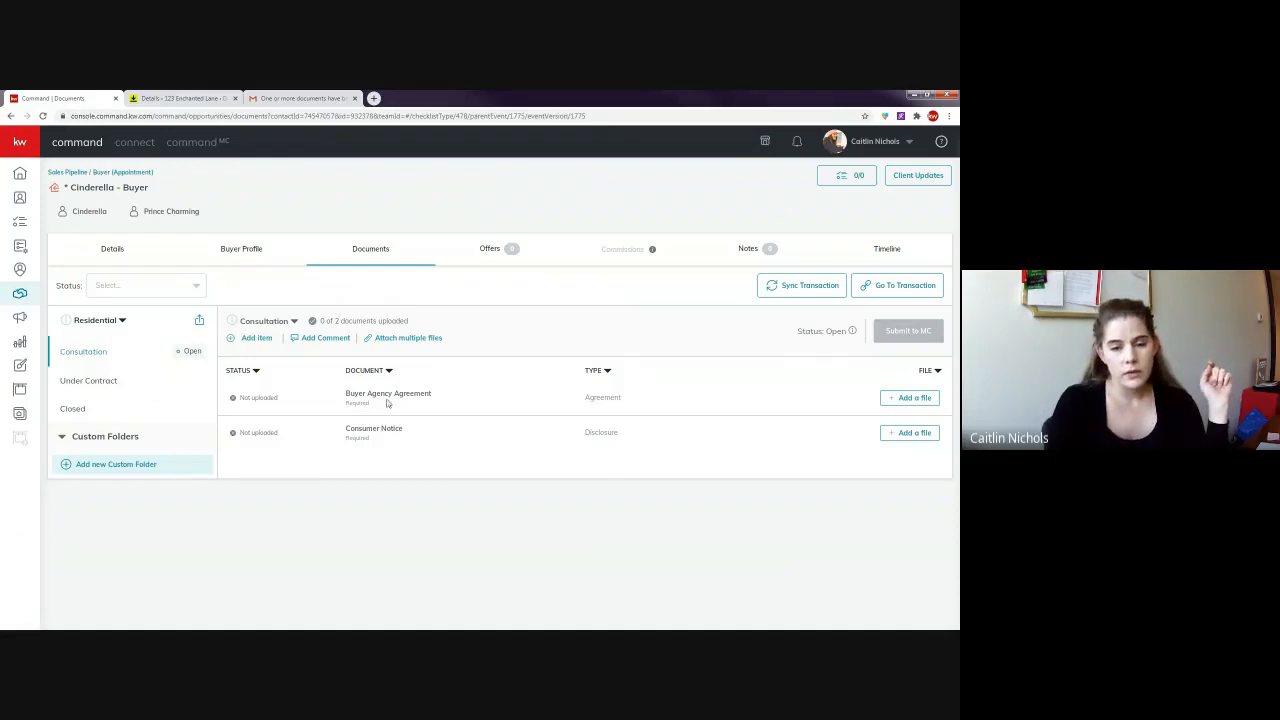
- Add a DocuSign file to Buyer Agency Agreement, trying a search for 'signed' before clearing it
click(915, 400)
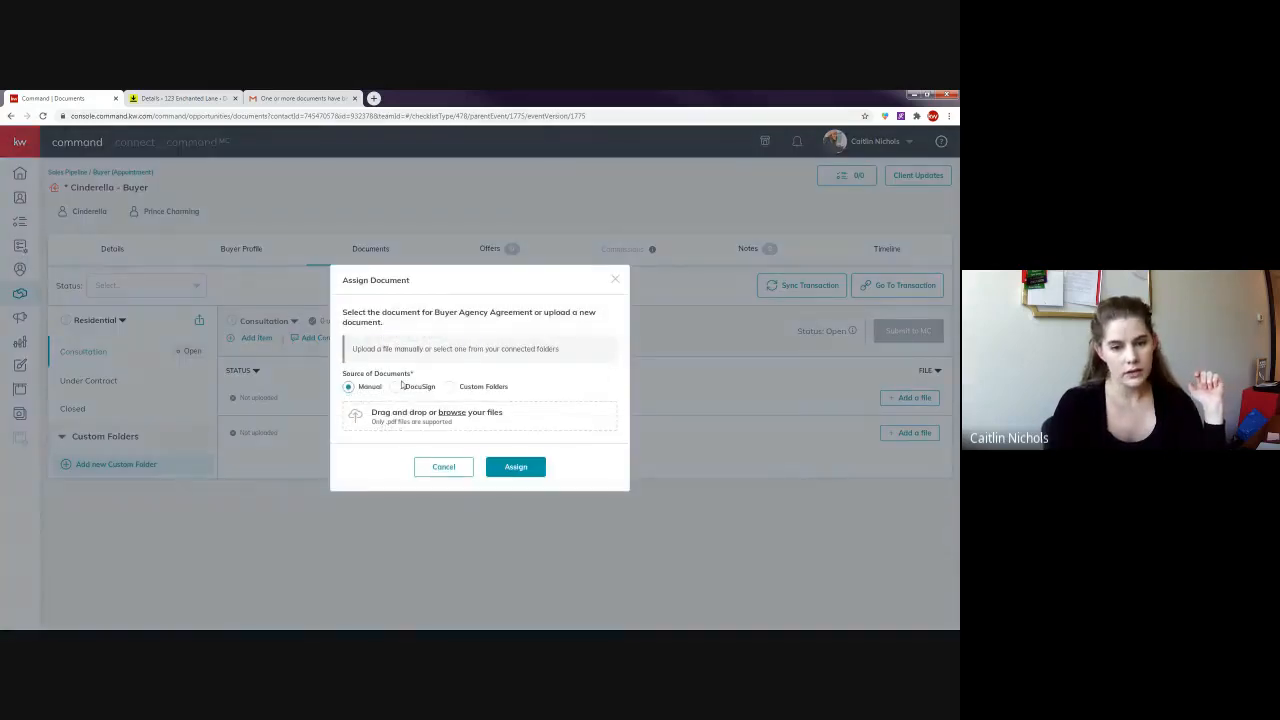
click(395, 388)
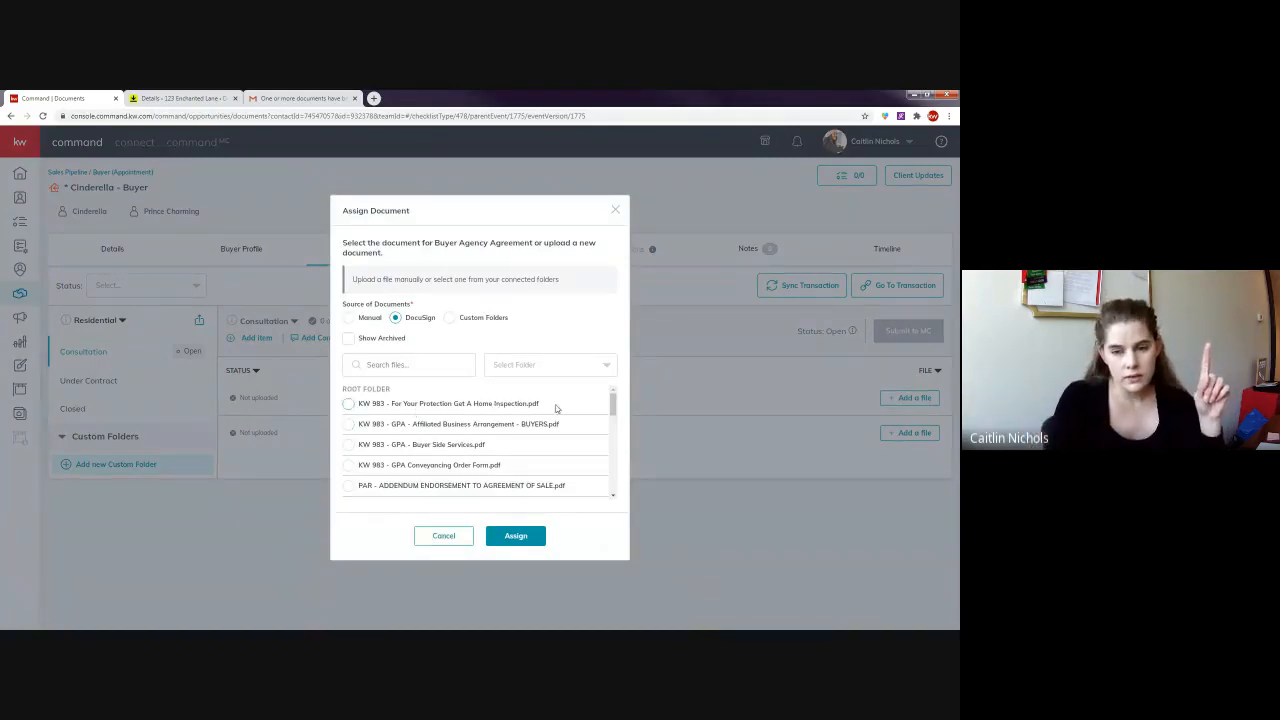
scroll(540, 420, down, 5)
scroll(522, 434, up, 5)
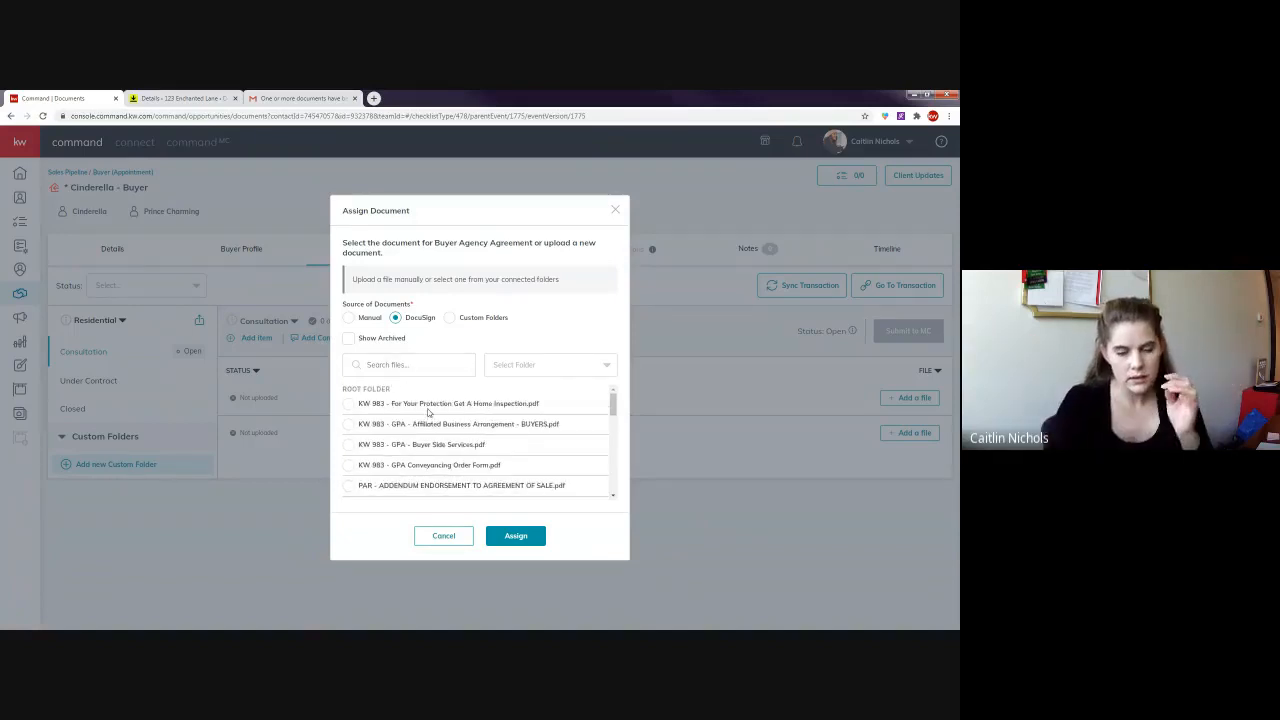
click(416, 368)
text(signed)
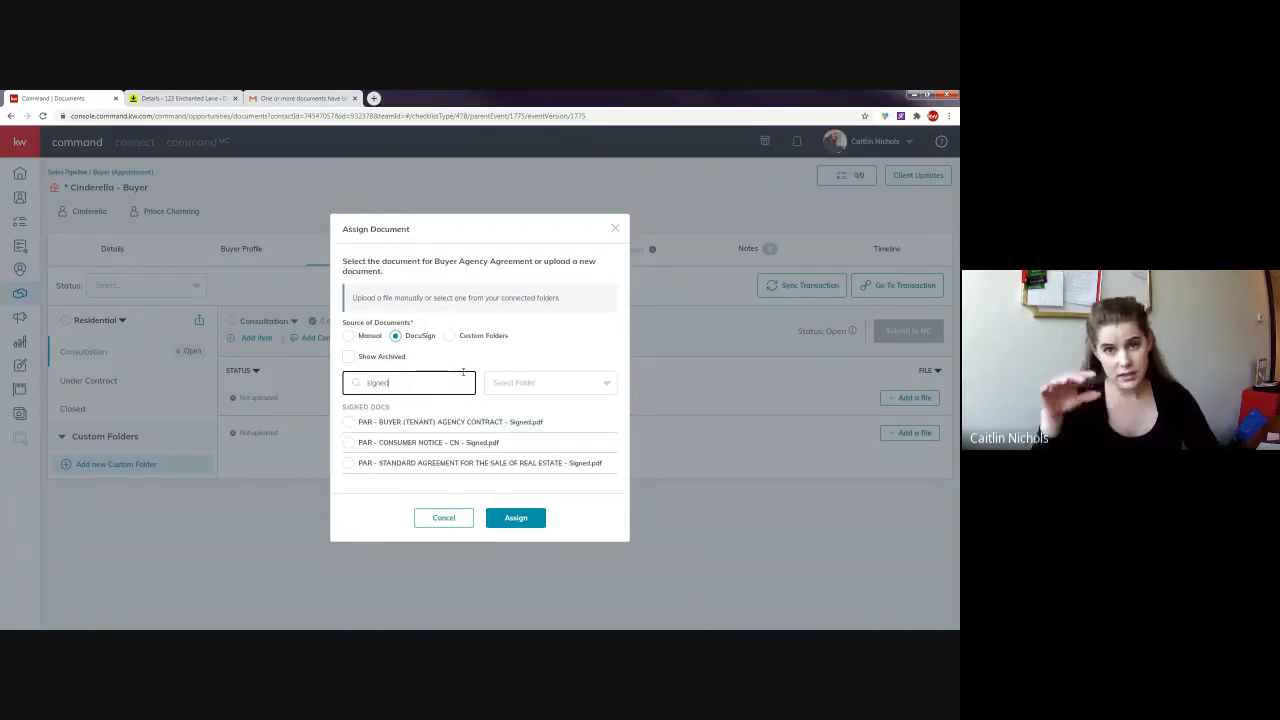
key(ctrl+a)
key(BackSpace)
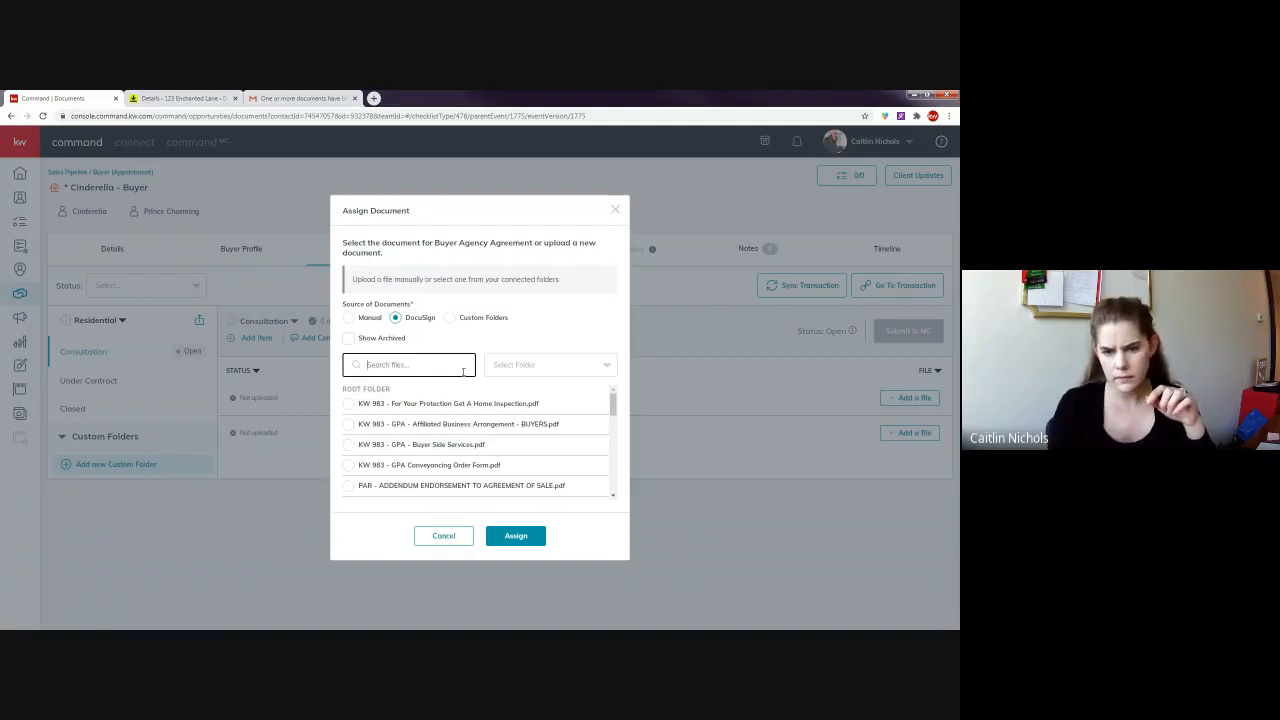
scroll(460, 436, down, 5)
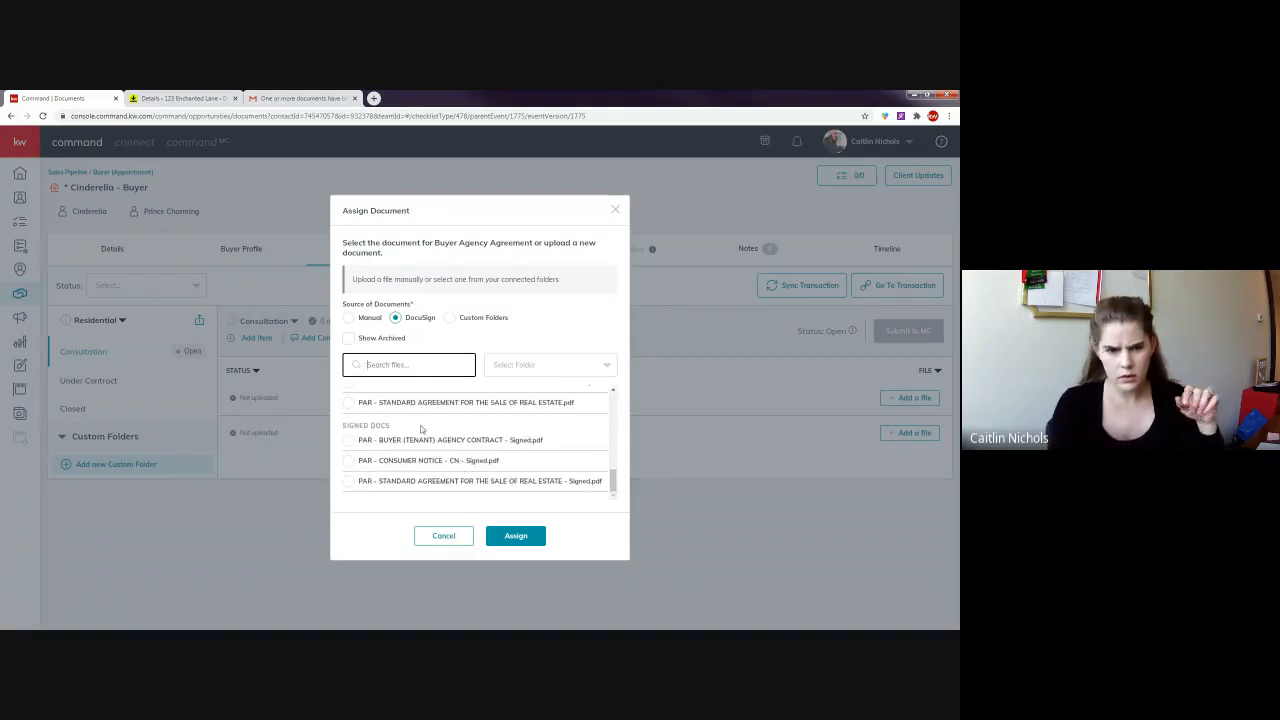
text(c)
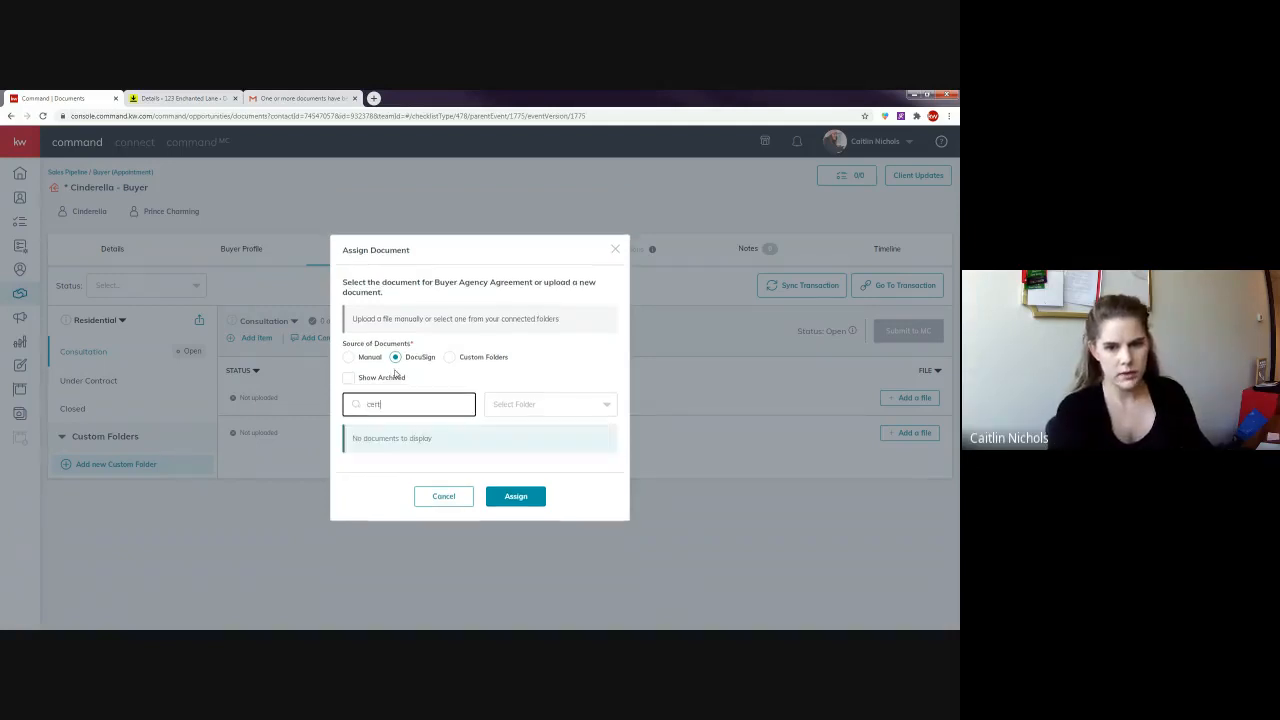
key(BackSpace)
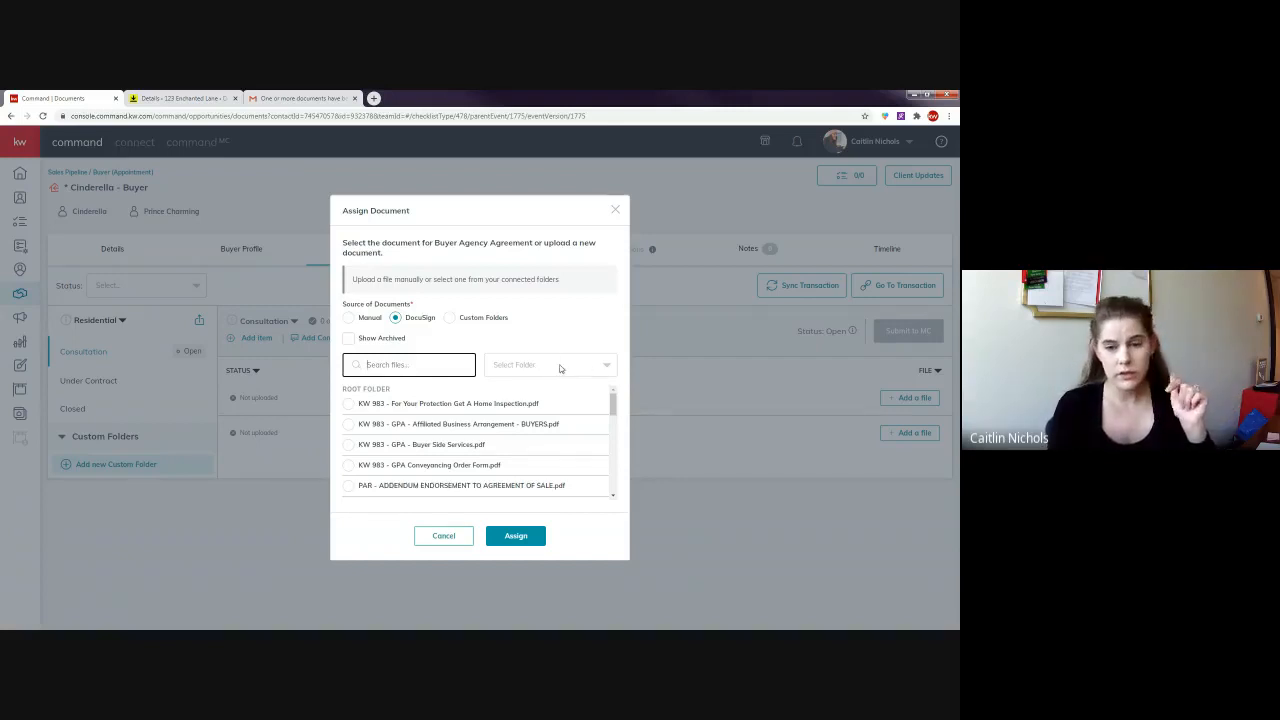
- Assign the signed Buyer (Tenant) Agency Contract from Signed Docs, then start adding the Consumer Notice file
click(573, 367)
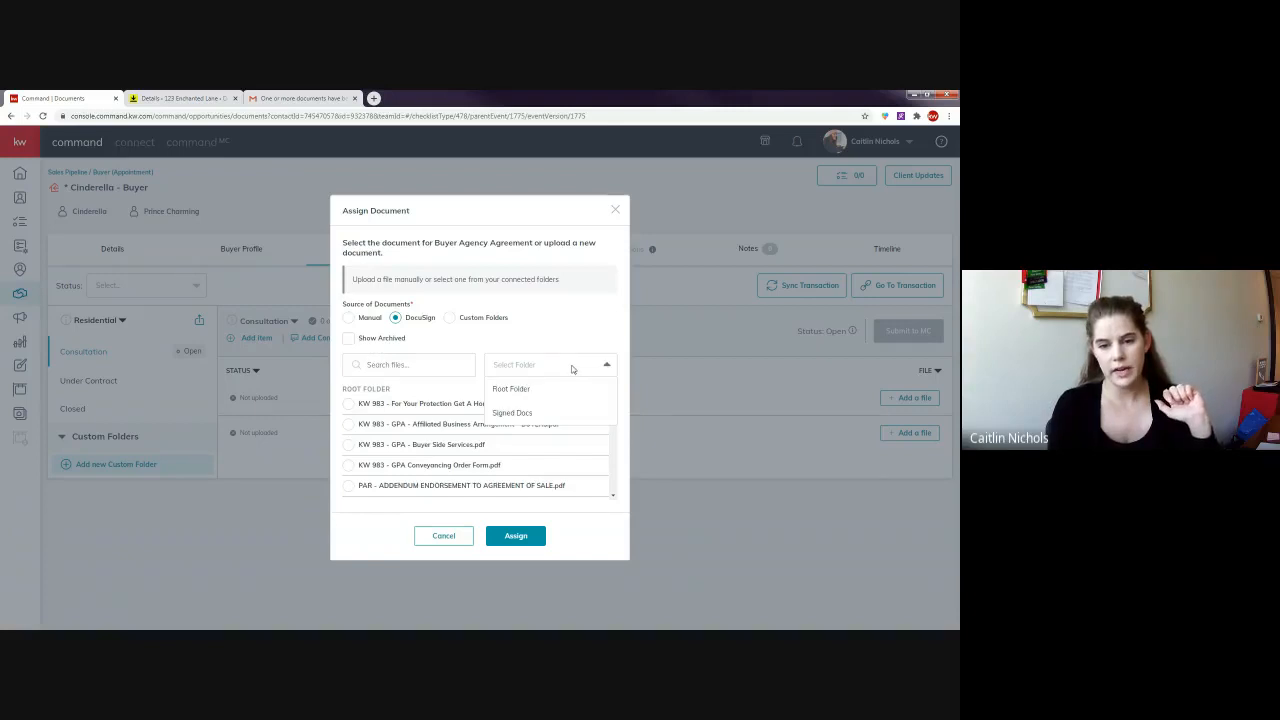
click(515, 412)
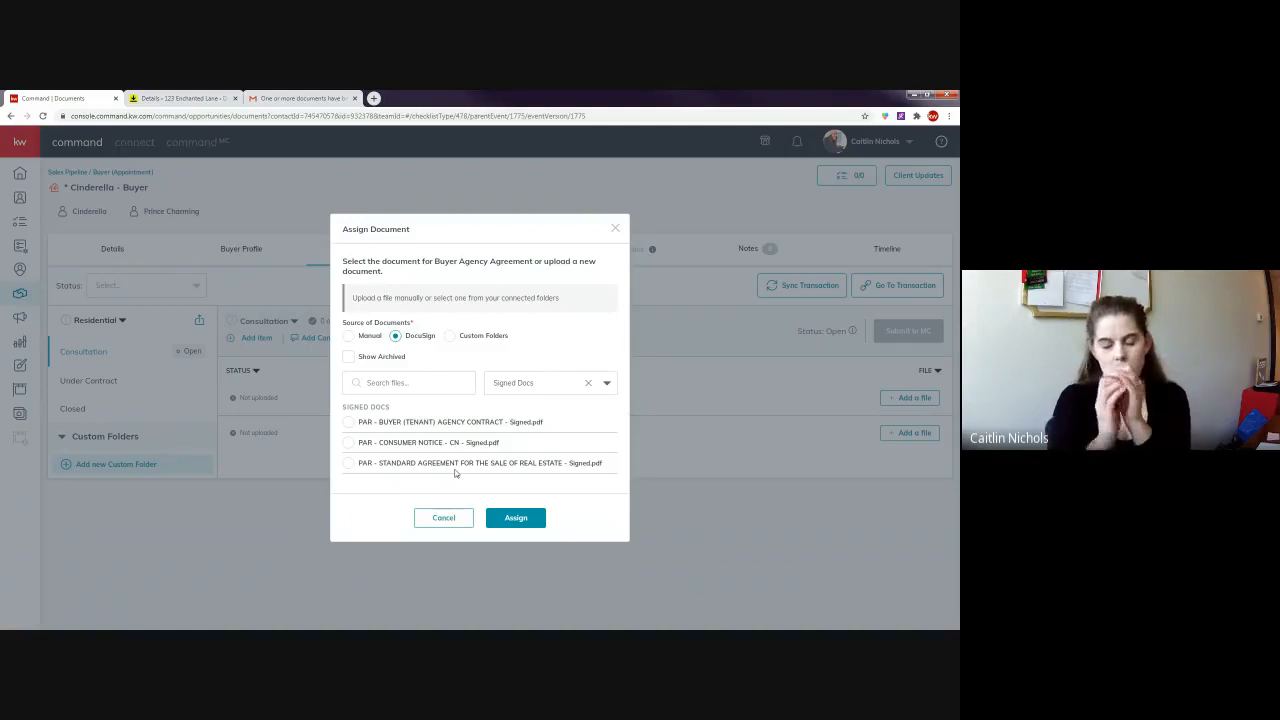
click(348, 422)
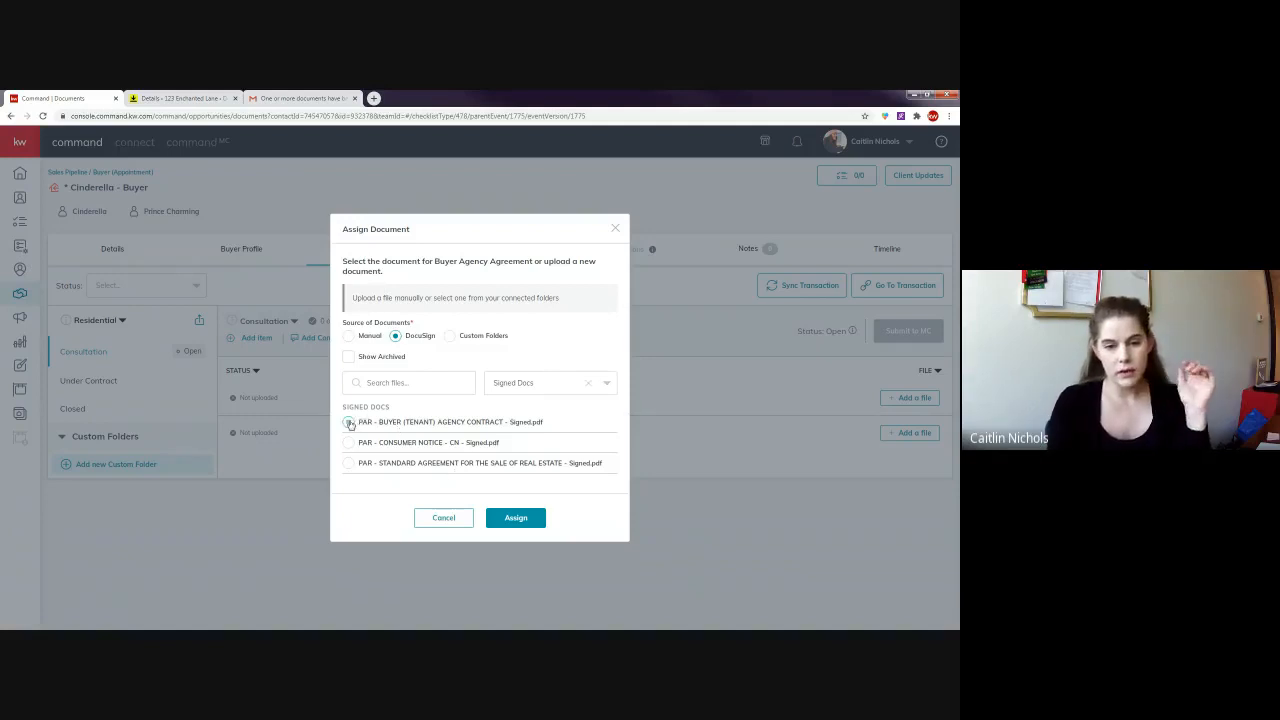
click(516, 519)
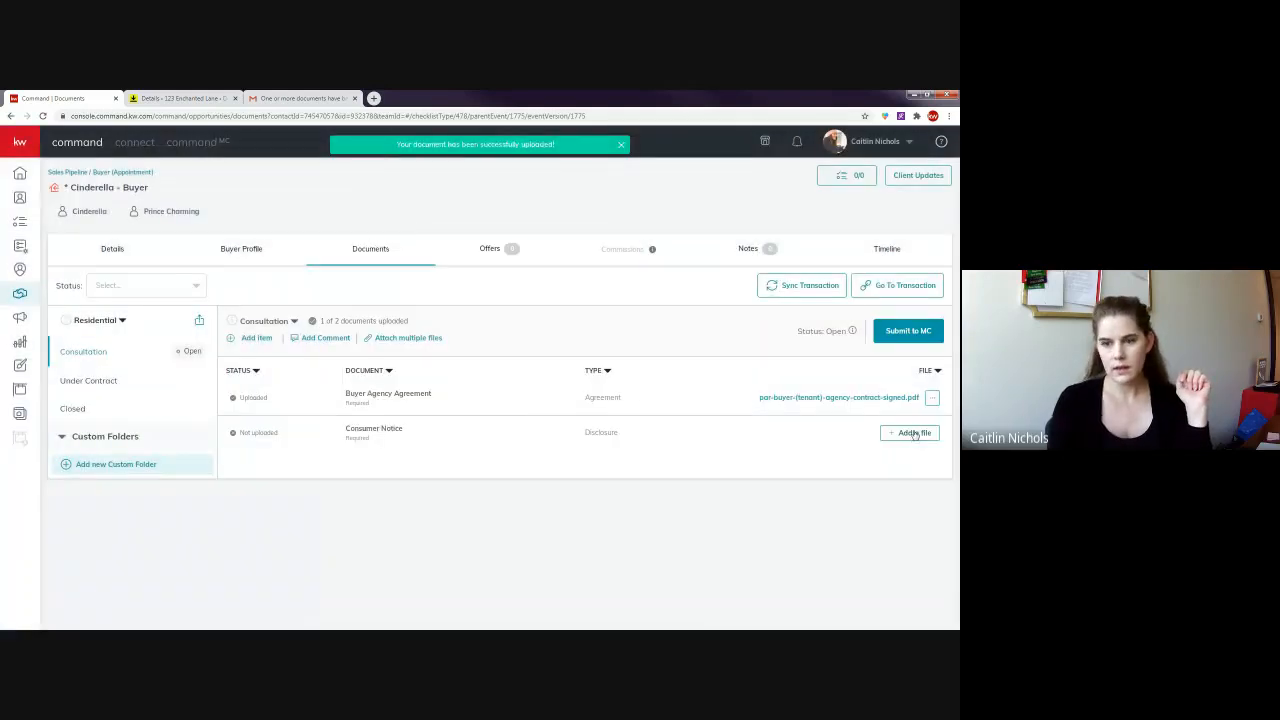
click(912, 432)
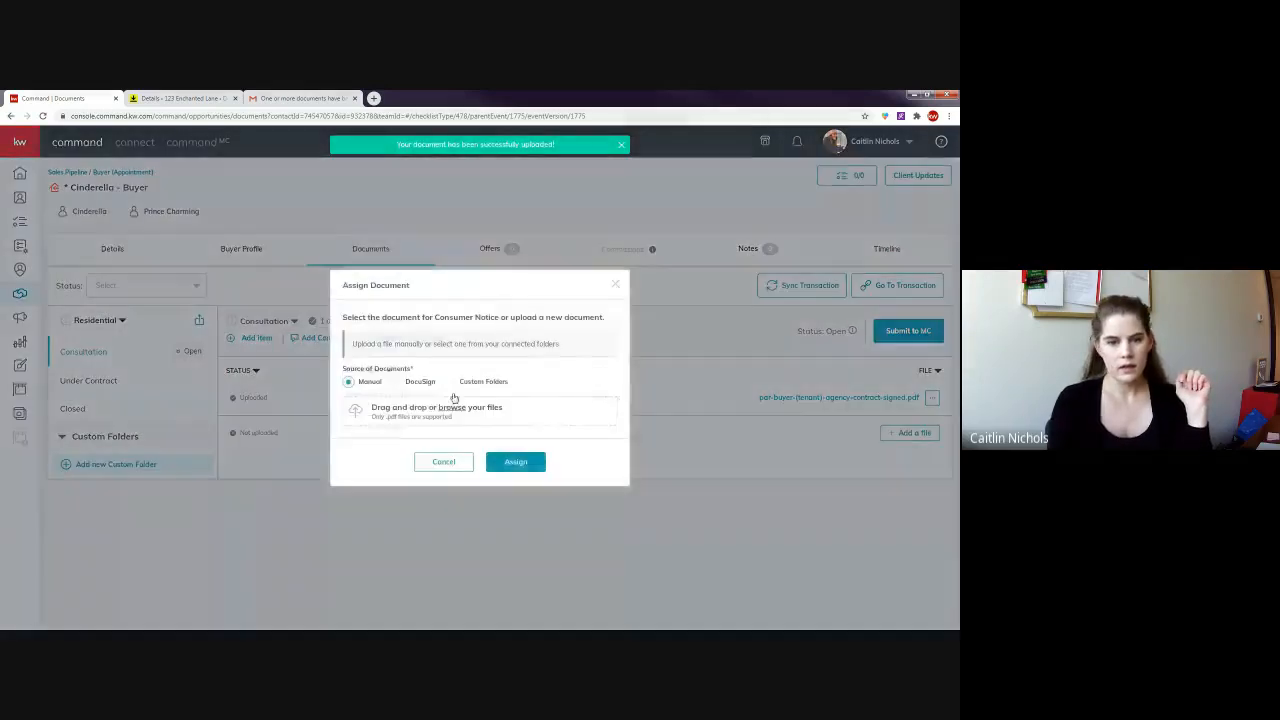
- Assign the signed consumer notice from the DocuSign Signed Docs folder to Consumer Notice
click(419, 386)
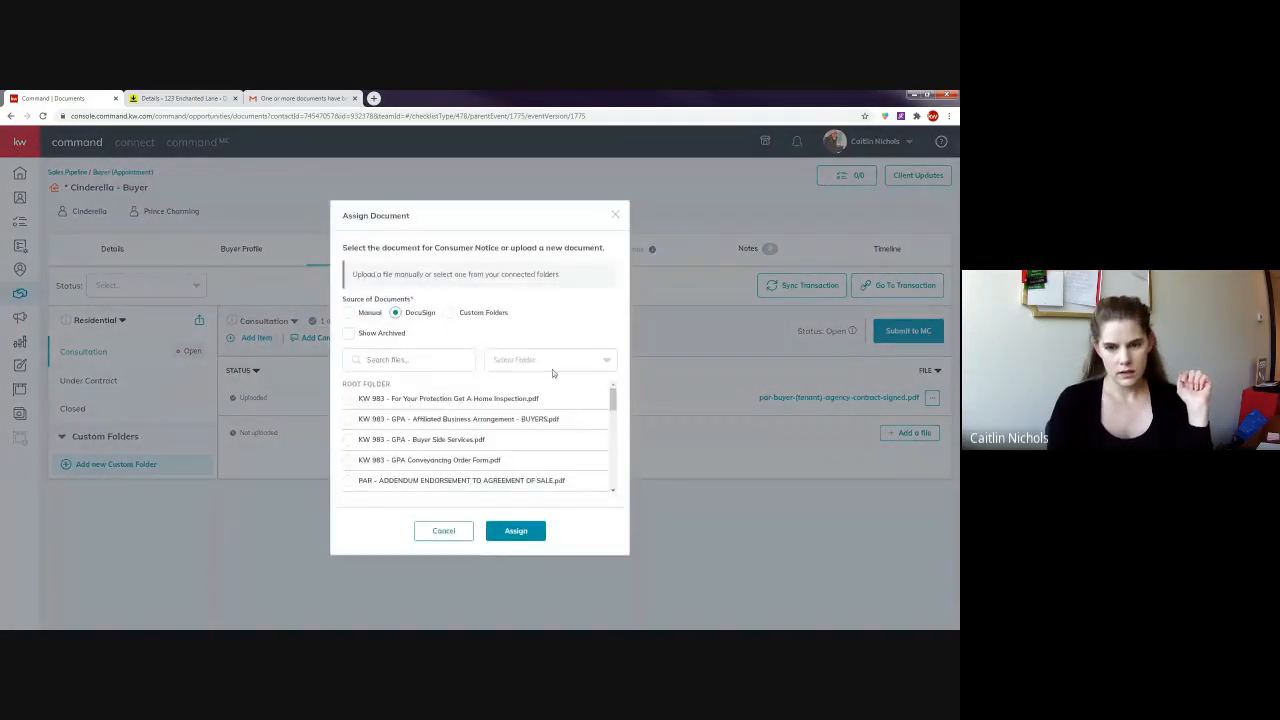
click(545, 366)
click(526, 409)
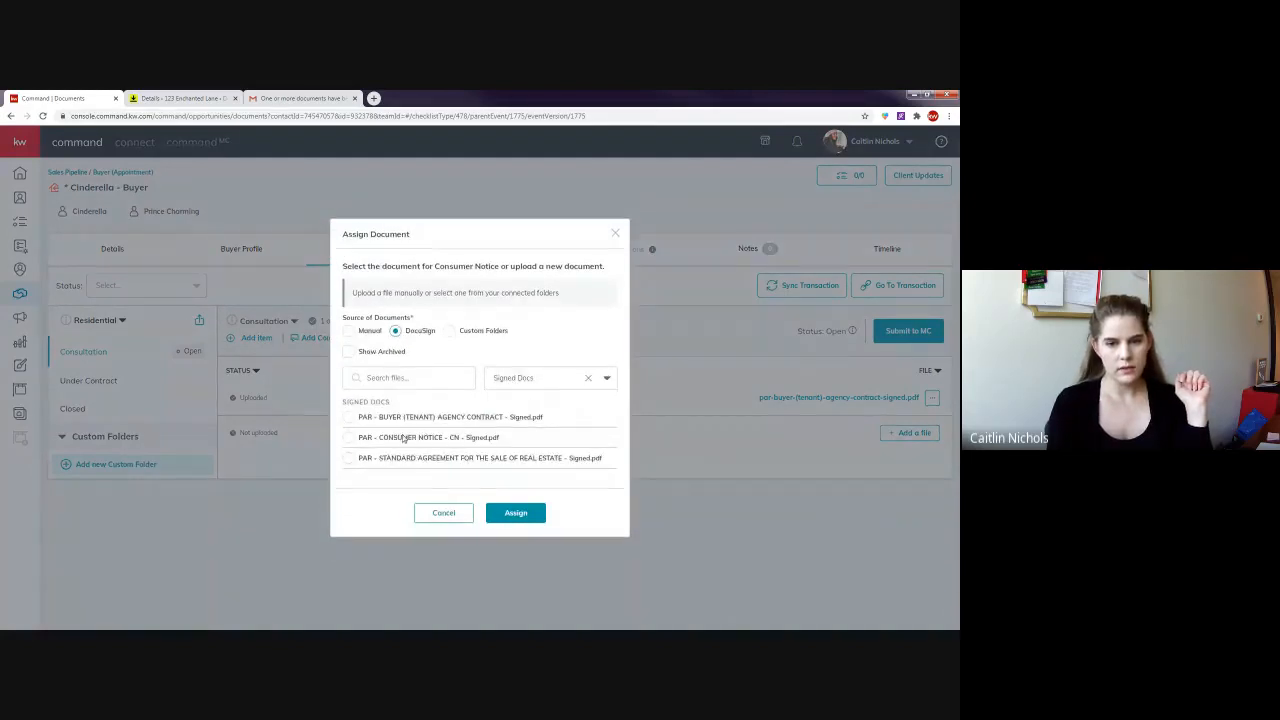
click(515, 513)
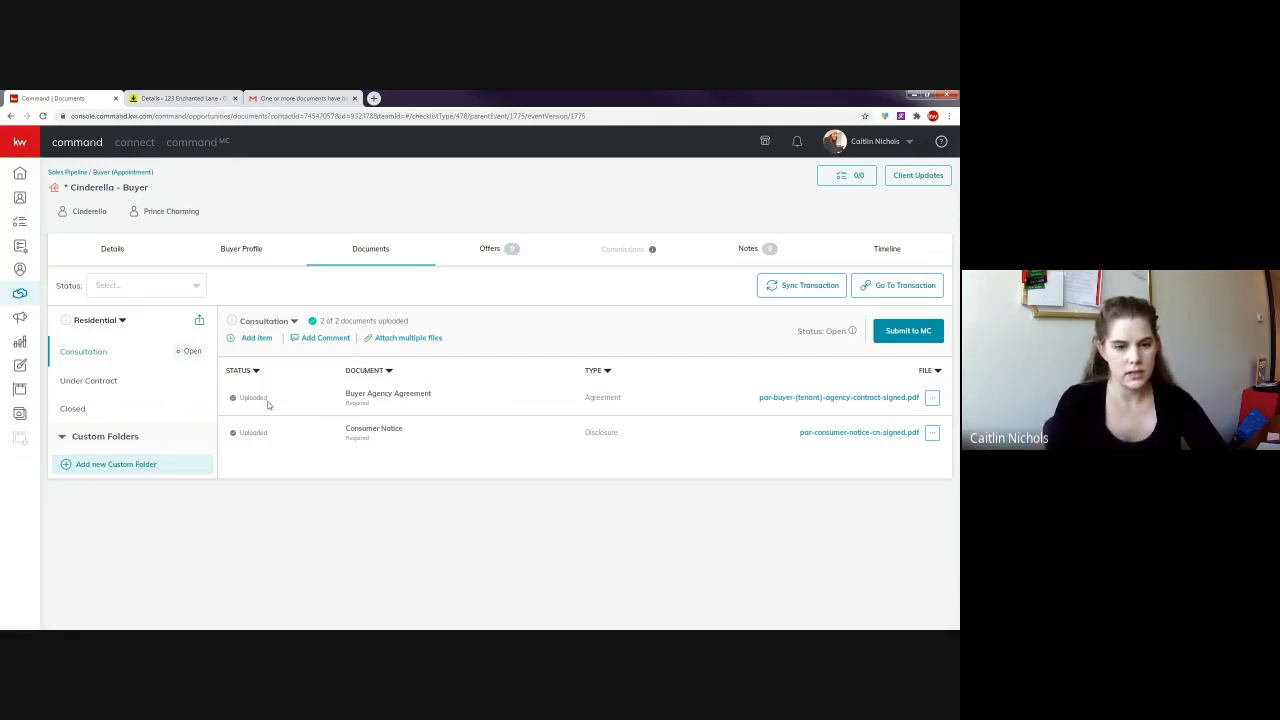
drag(270, 401, 241, 396)
click(277, 400)
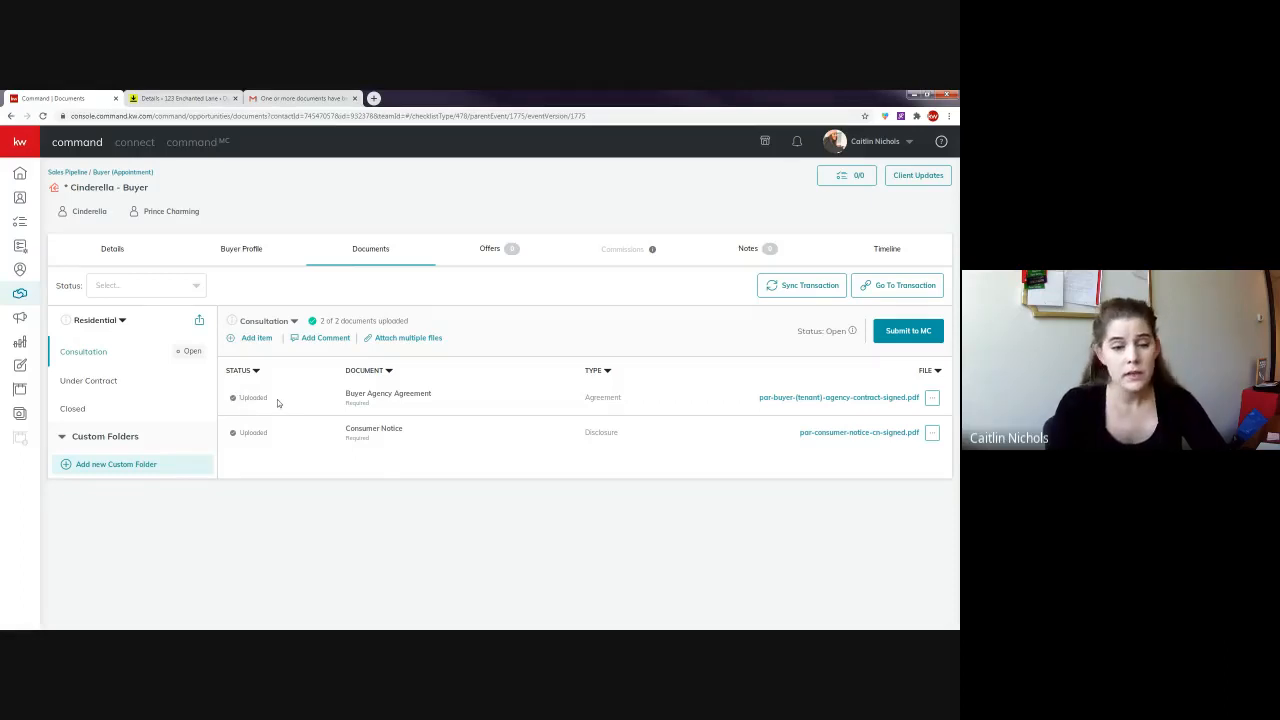
drag(268, 401, 240, 399)
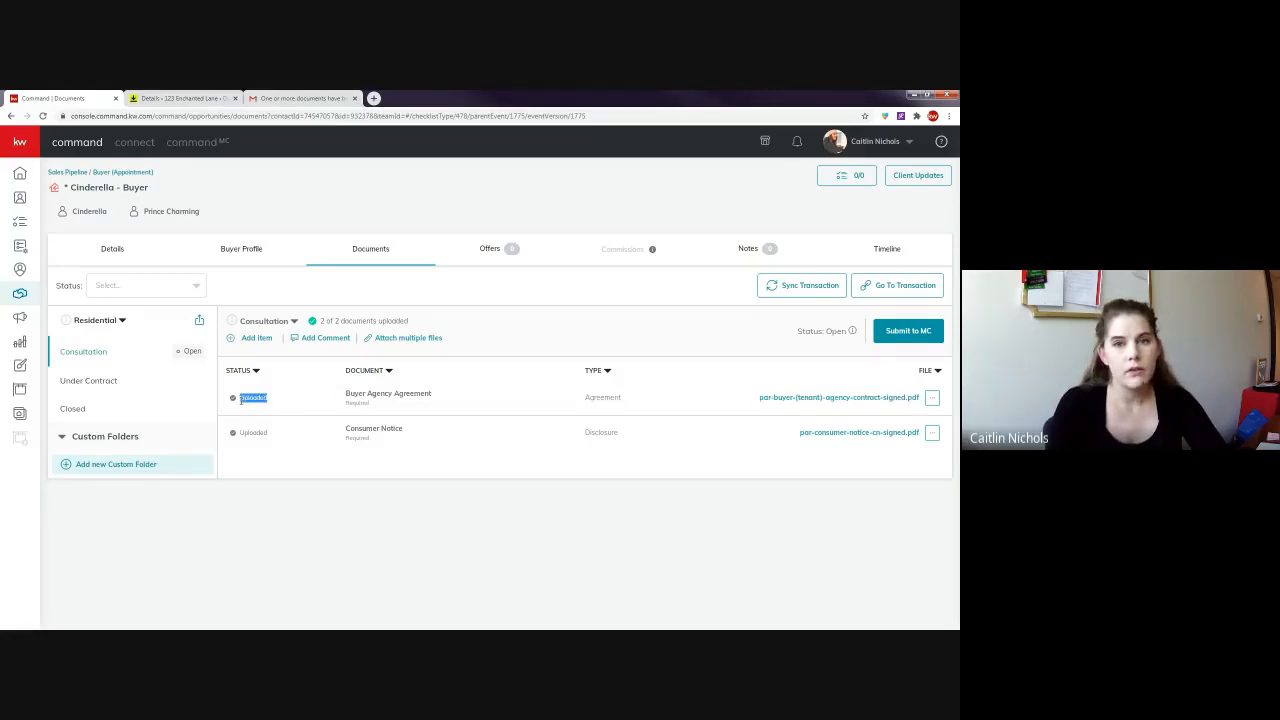
click(308, 402)
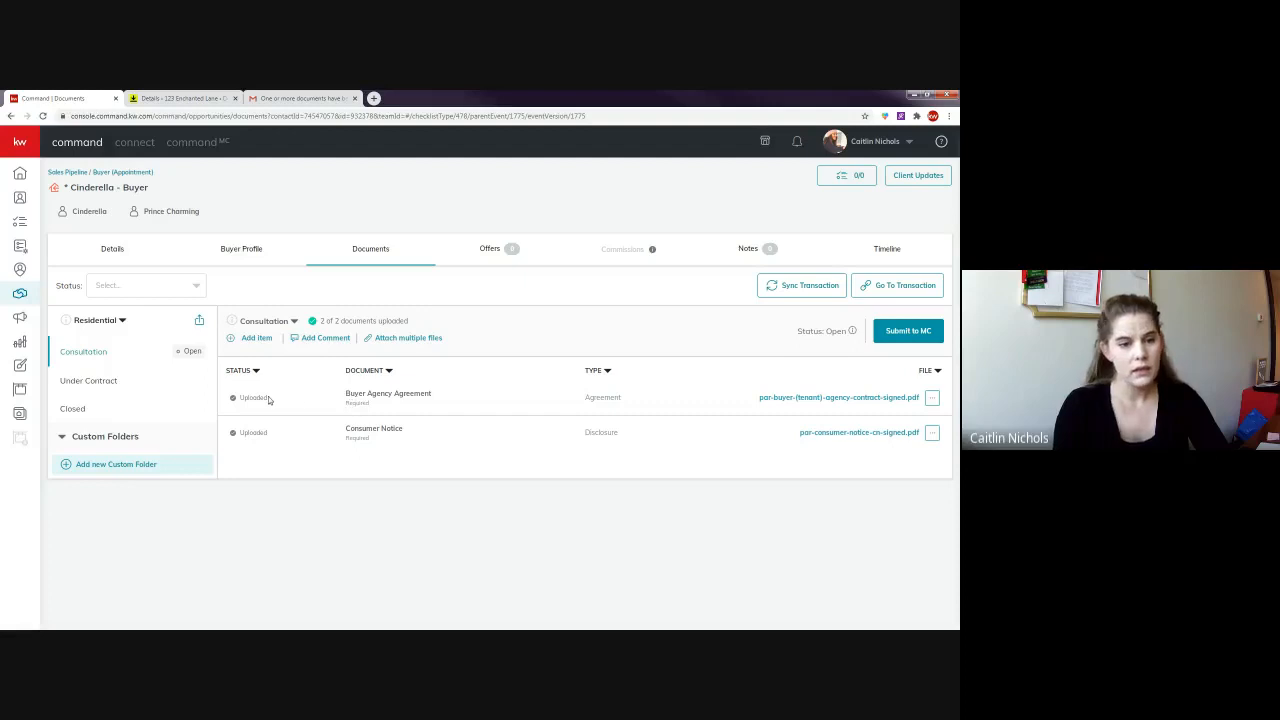
drag(268, 399, 232, 398)
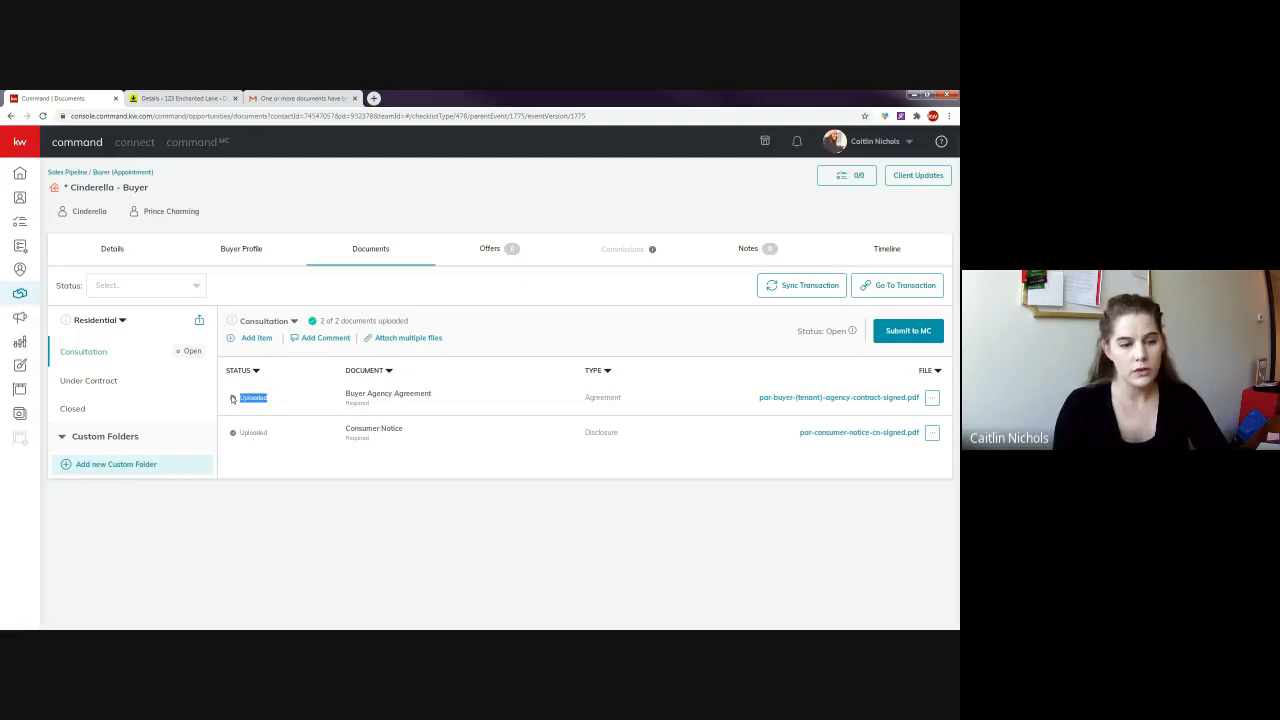
click(310, 413)
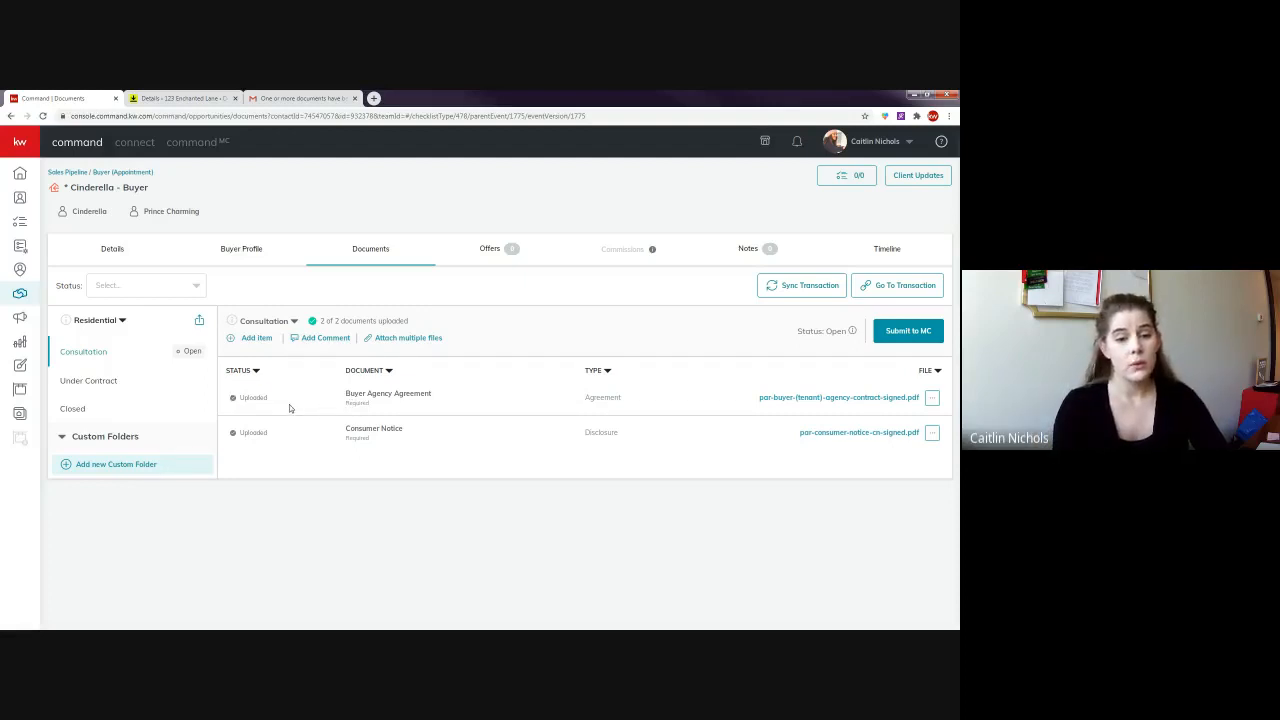
- Review Under Contract's Not uploaded items, then show the Buyer Agency Agreement file's actions in Consultation
click(85, 380)
scroll(80, 330, down, 1)
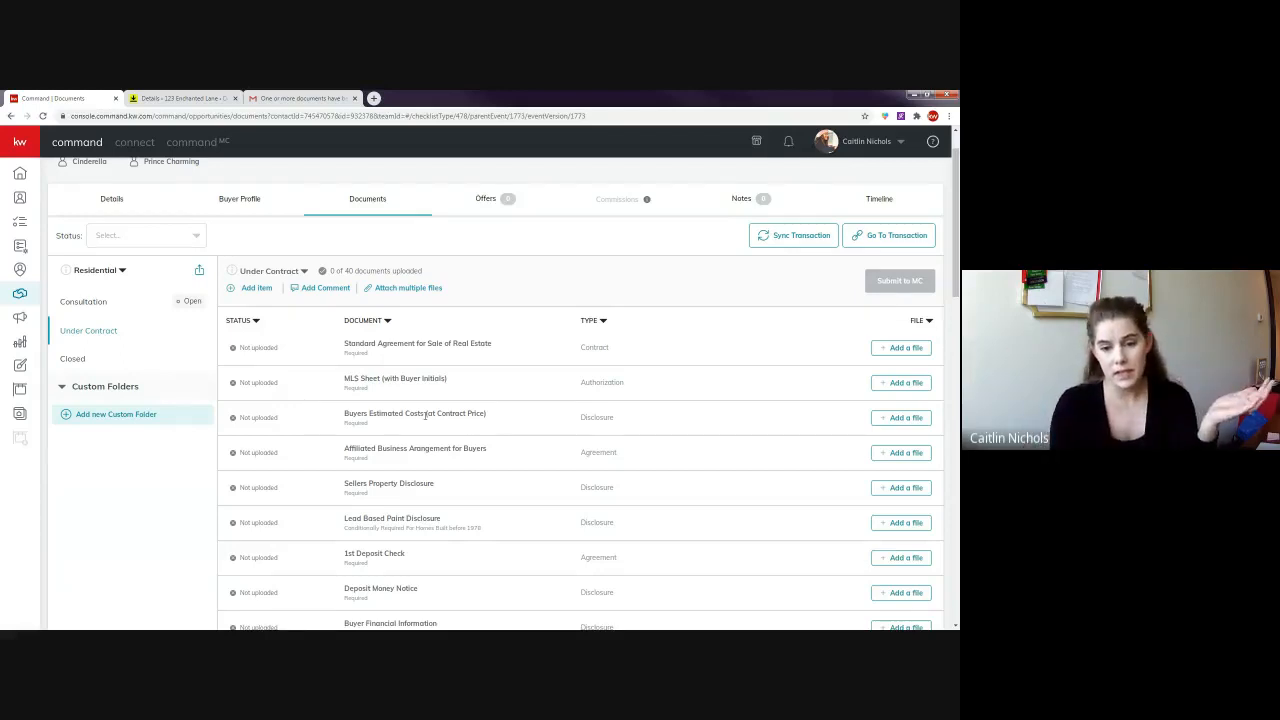
drag(494, 417, 233, 420)
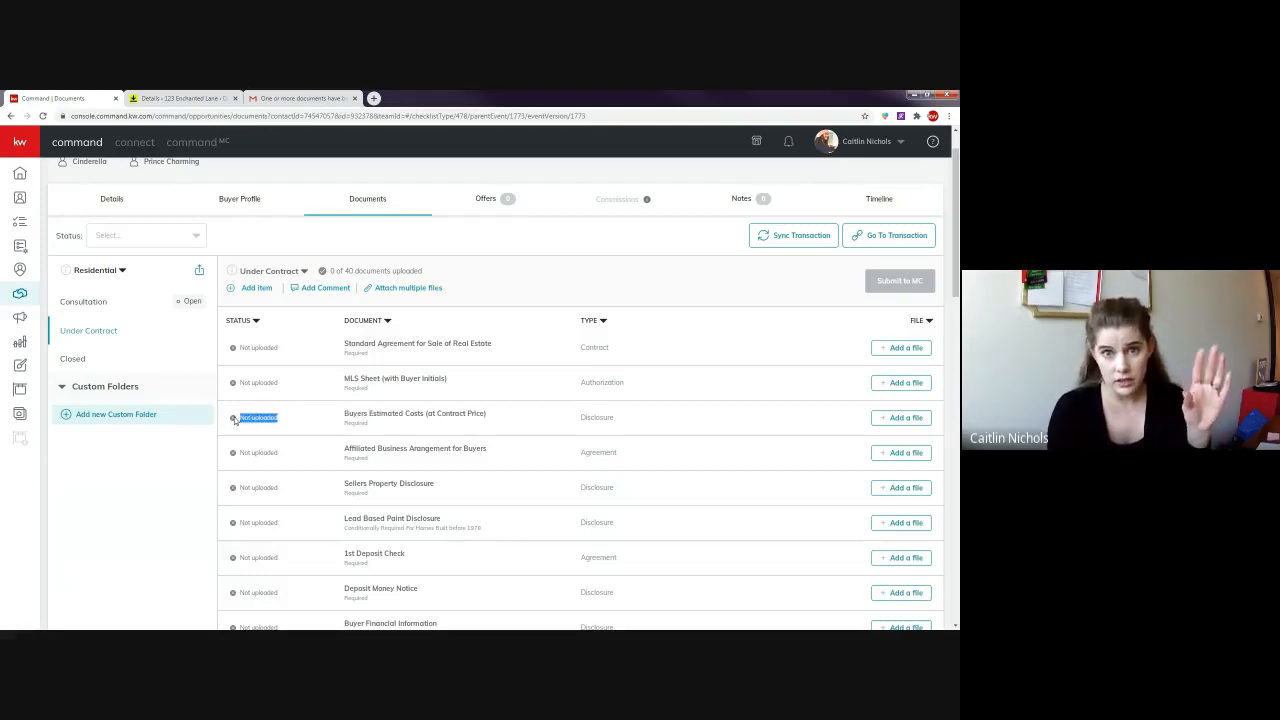
click(334, 428)
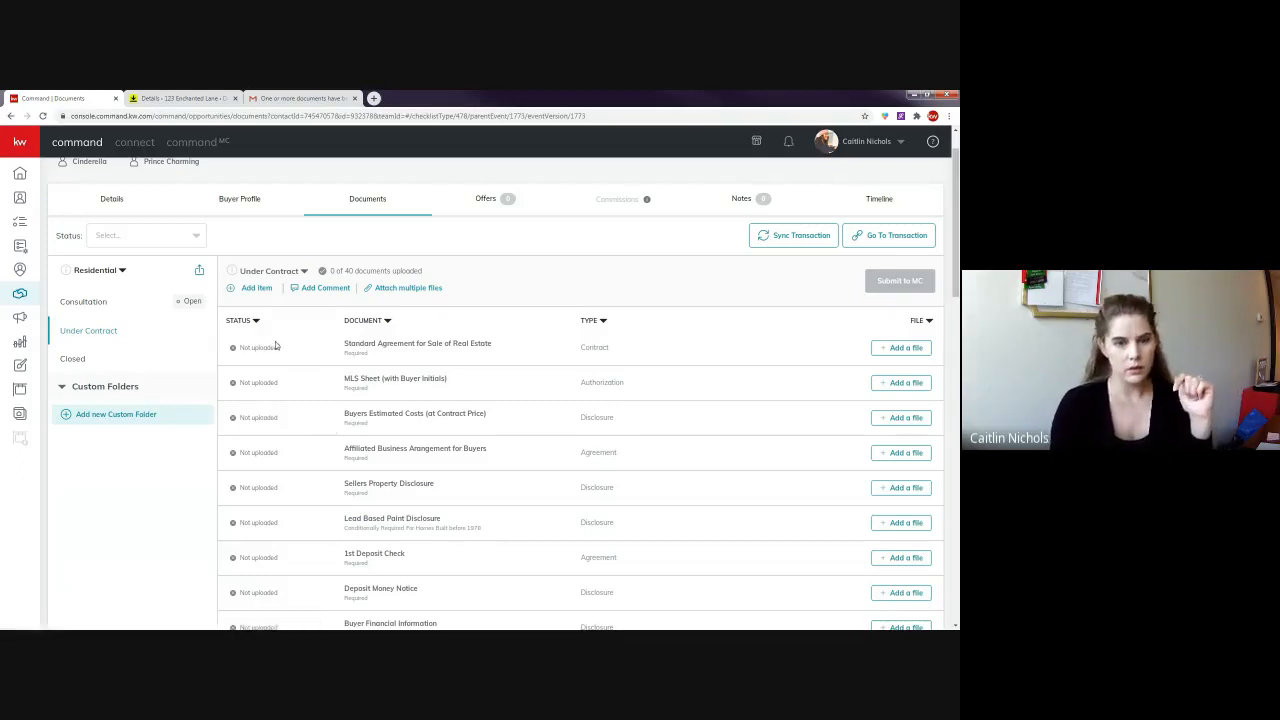
scroll(402, 350, down, 1)
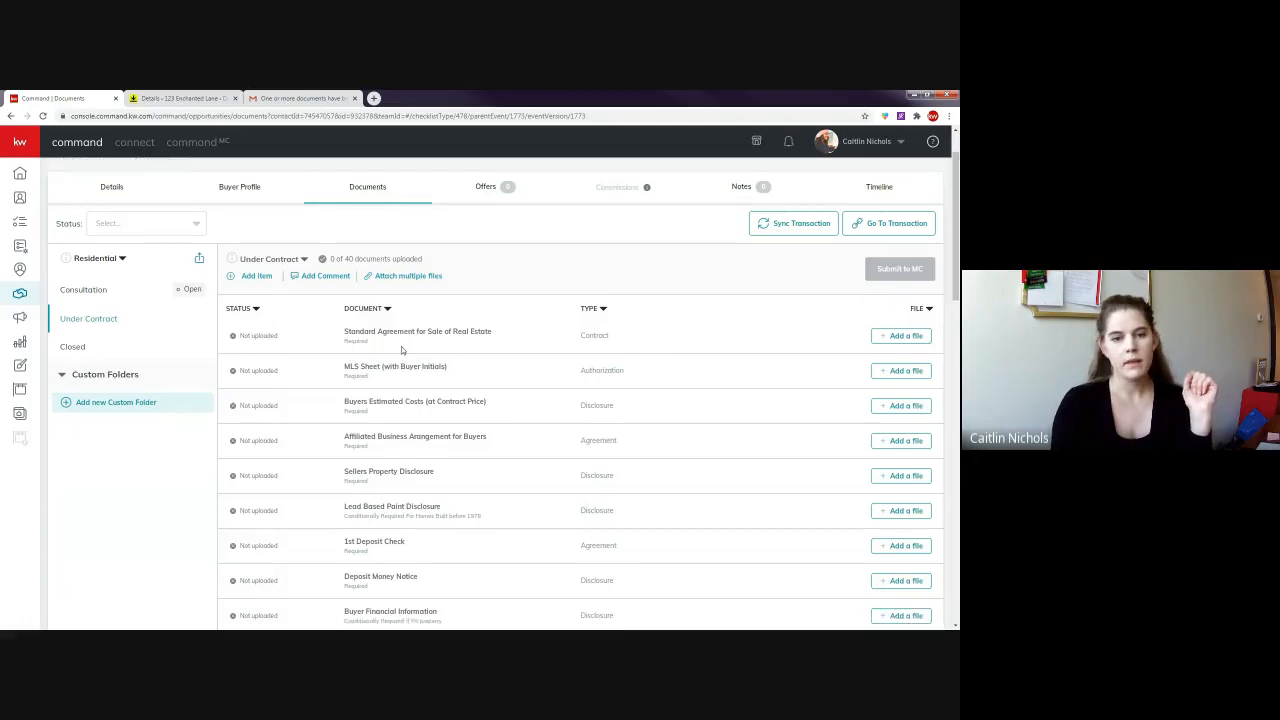
scroll(402, 350, up, 1)
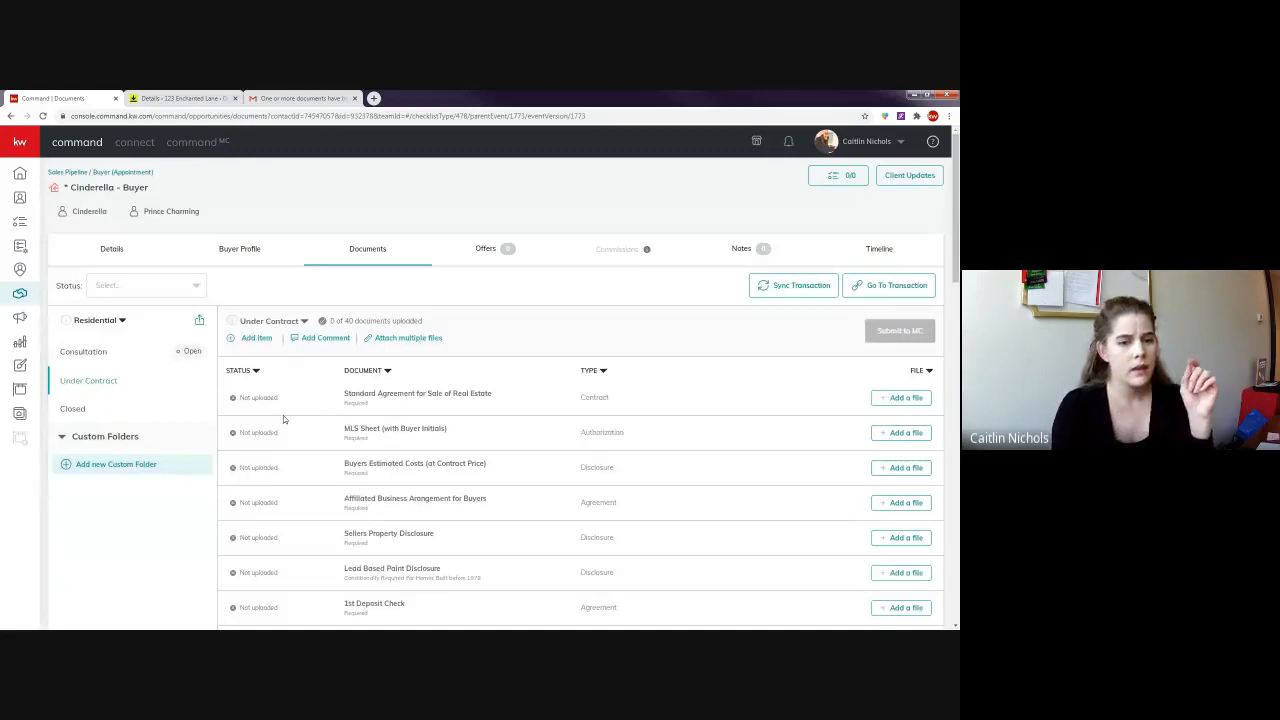
drag(282, 397, 238, 400)
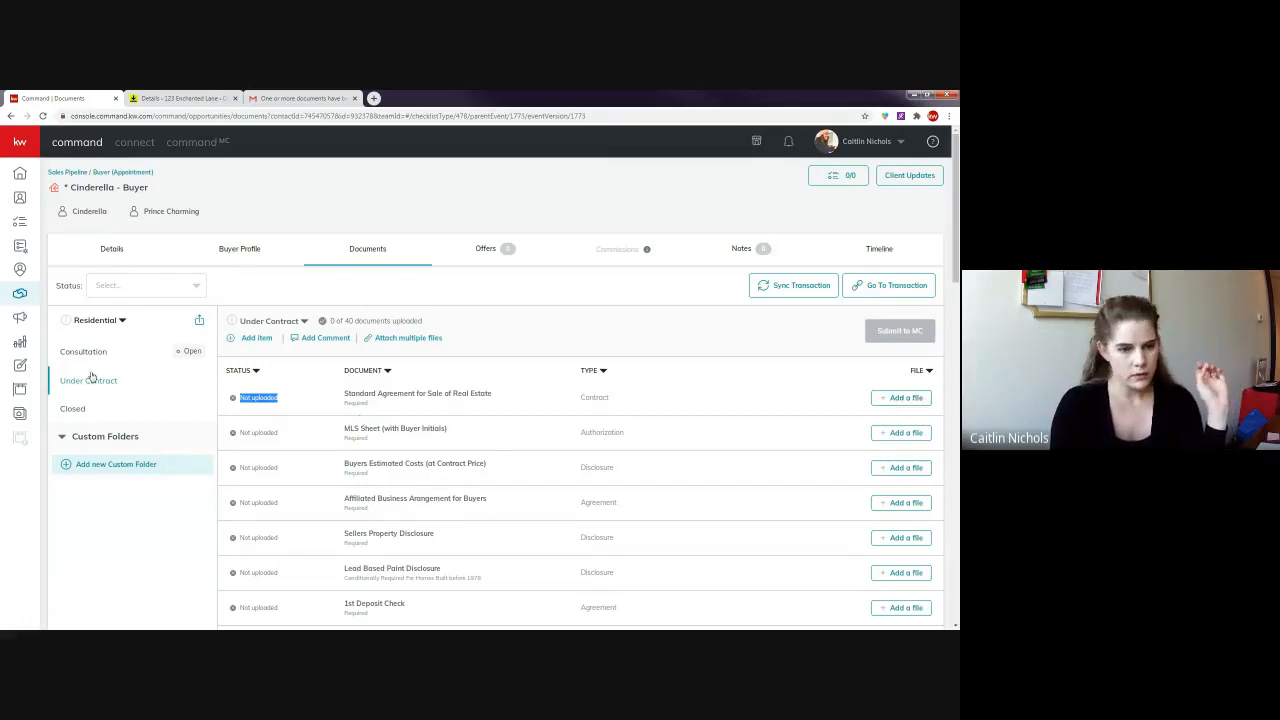
click(118, 353)
click(932, 397)
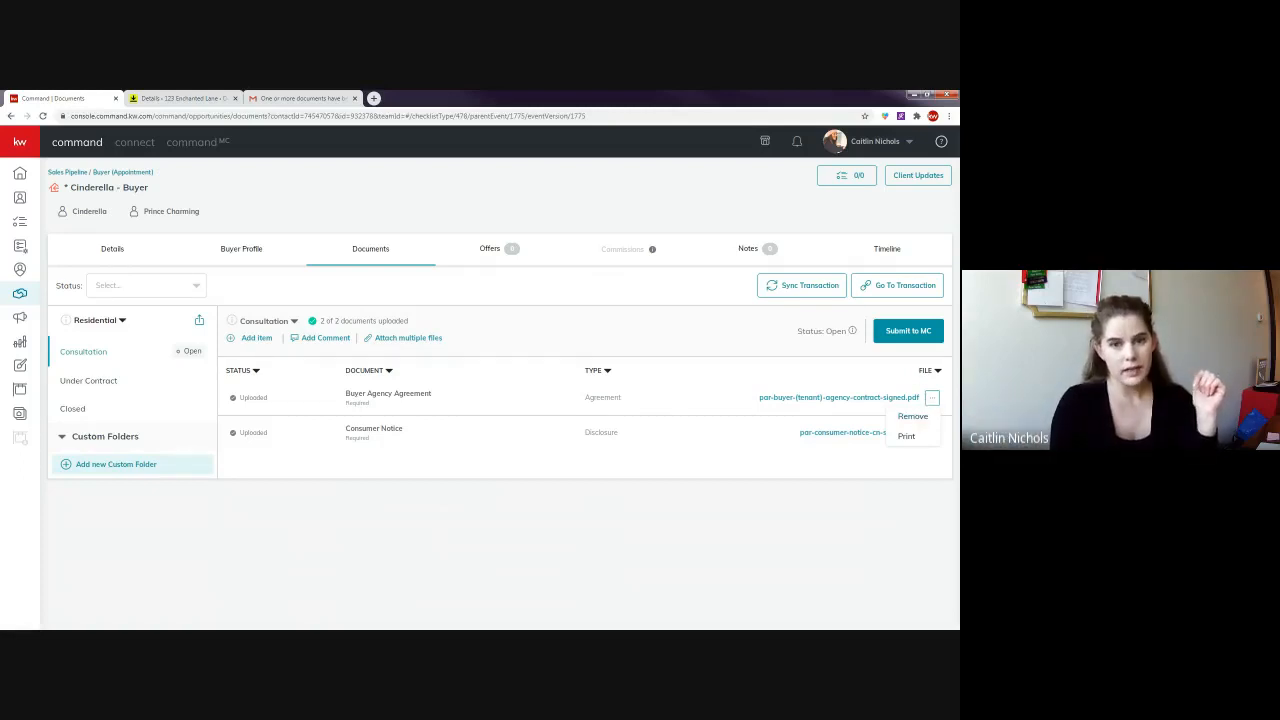
click(424, 418)
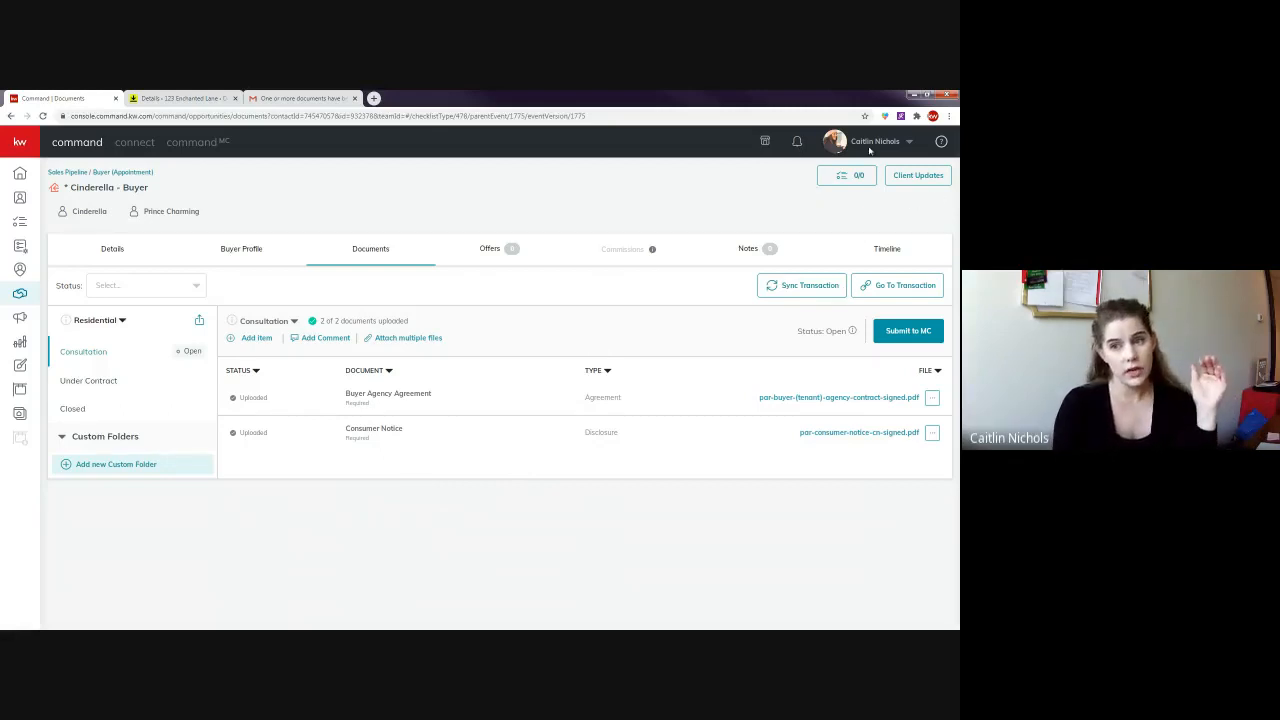
click(797, 143)
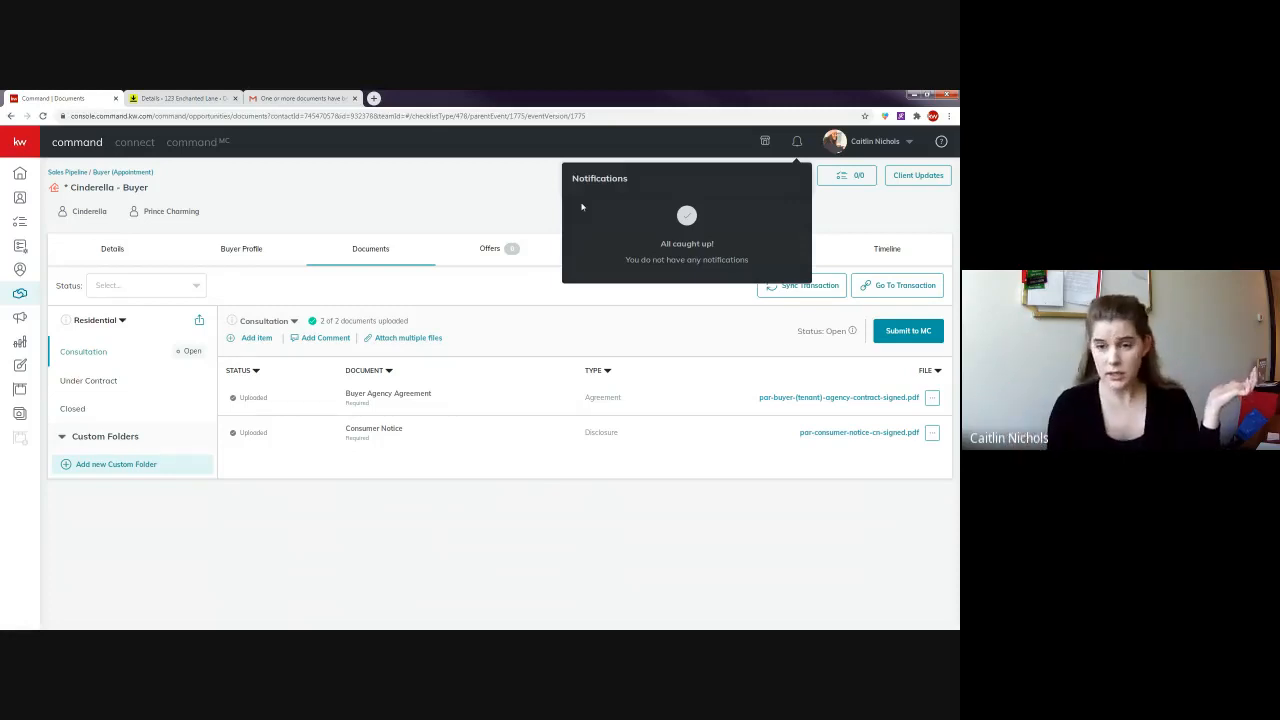
click(505, 180)
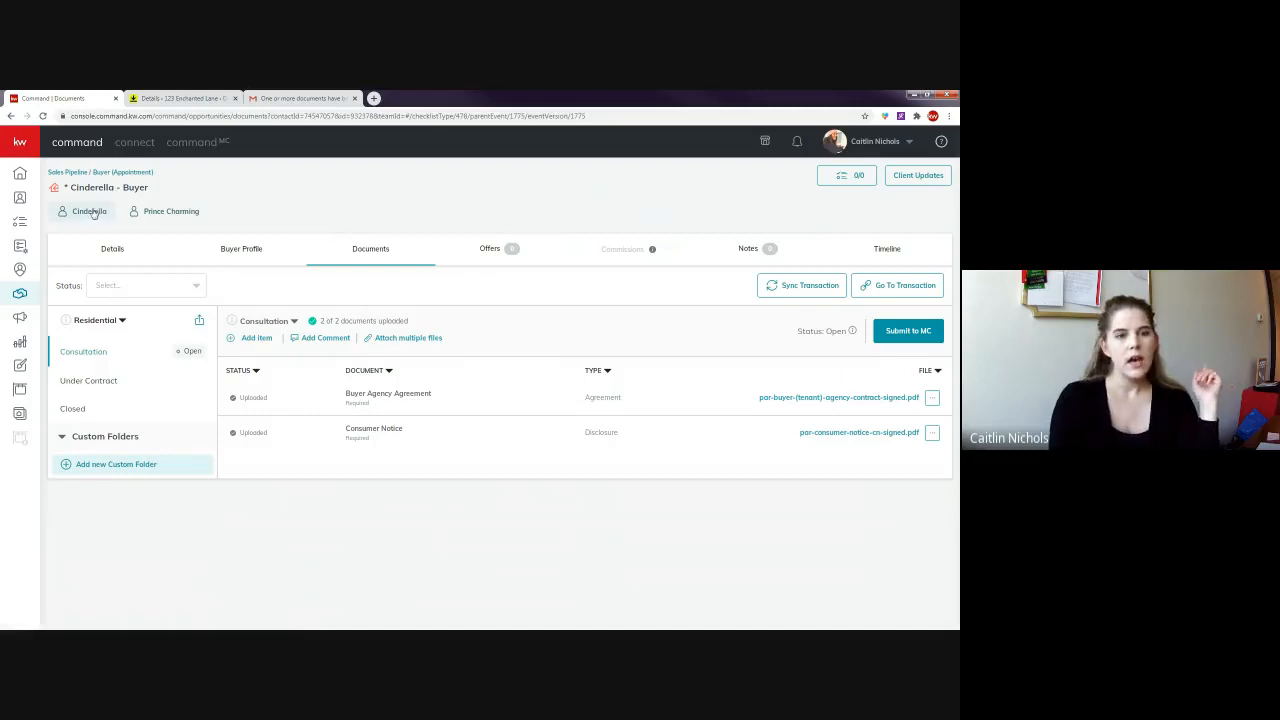
- Open the opportunity Details and look up the room address 123 Enchanted Lane, Newtown, PA in DocuSign
click(113, 249)
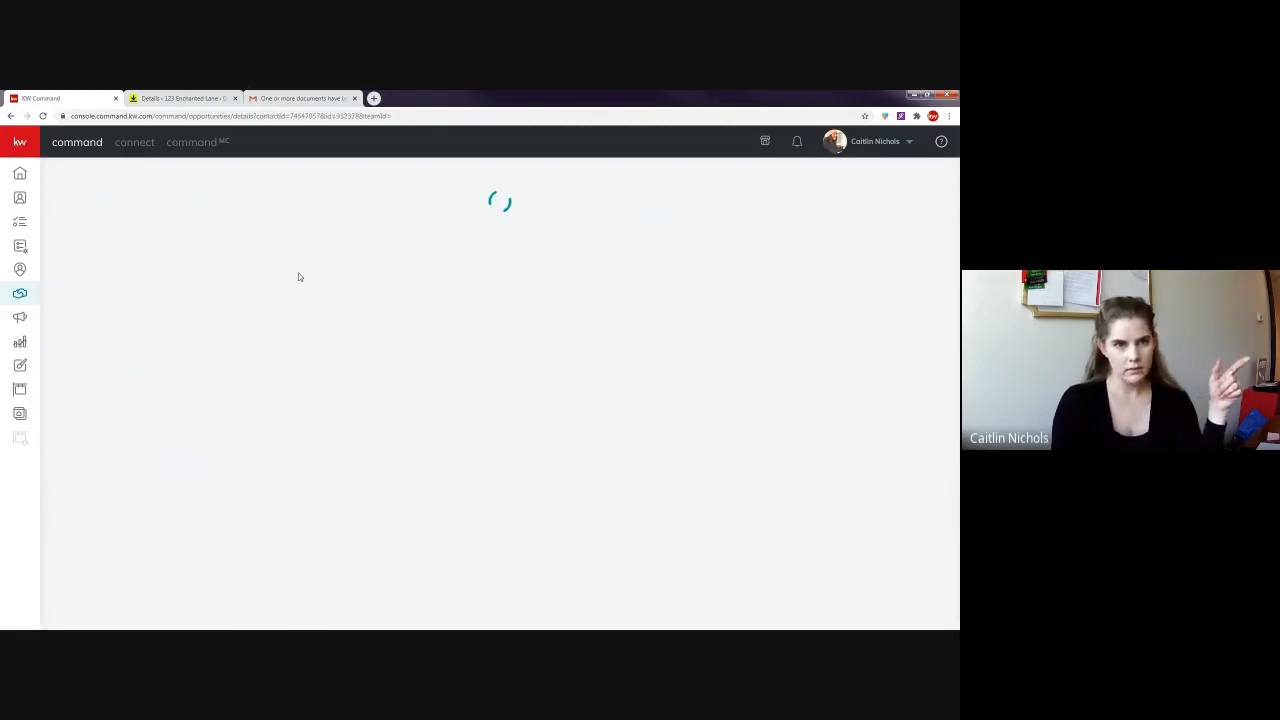
click(180, 98)
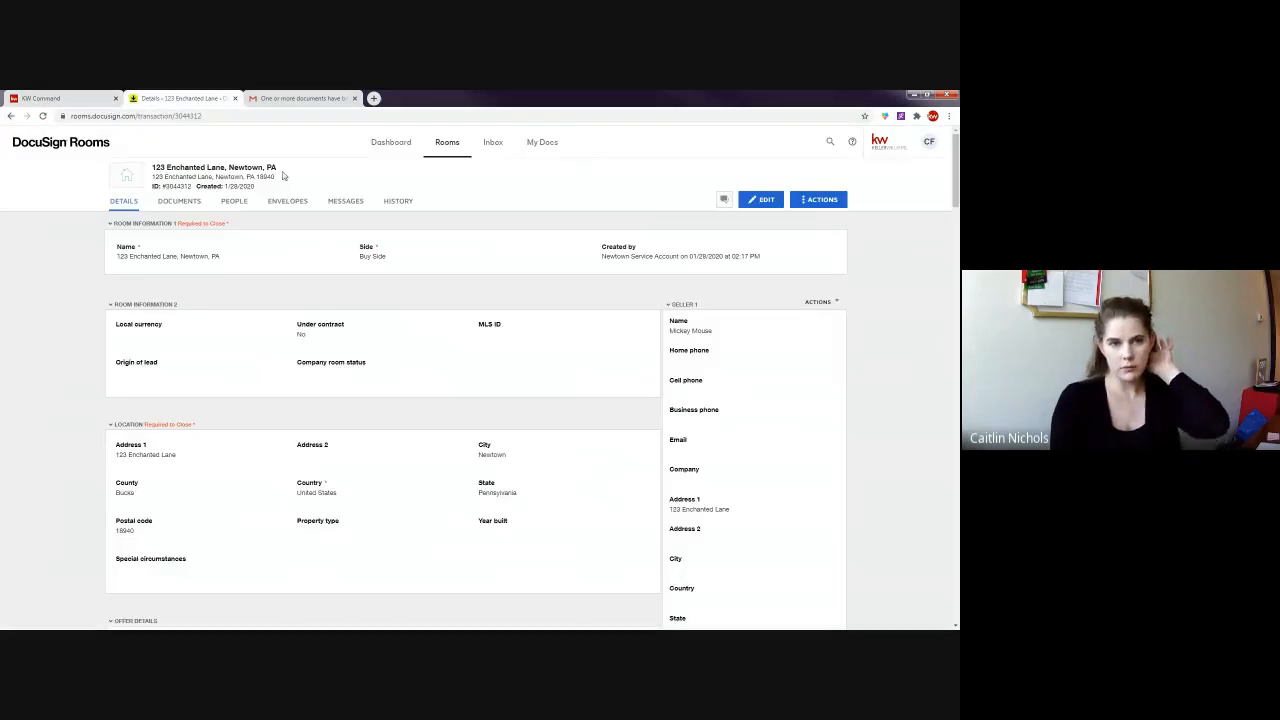
drag(283, 175, 152, 168)
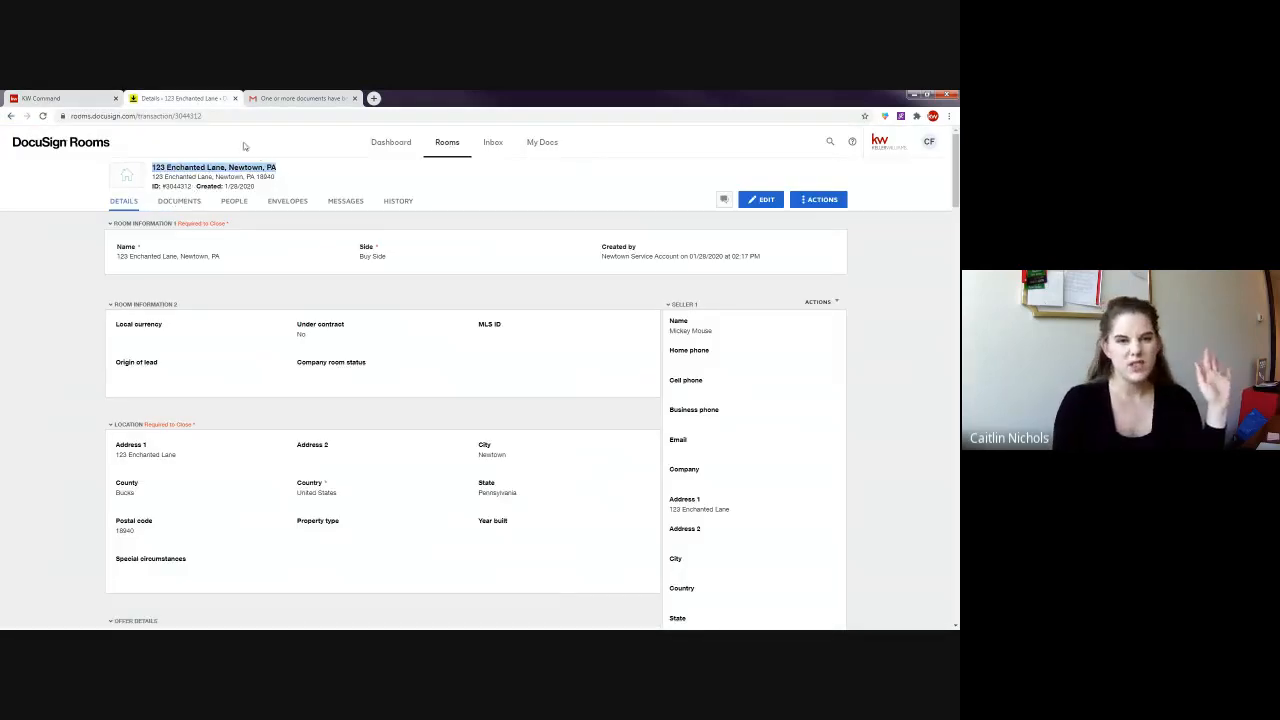
click(72, 97)
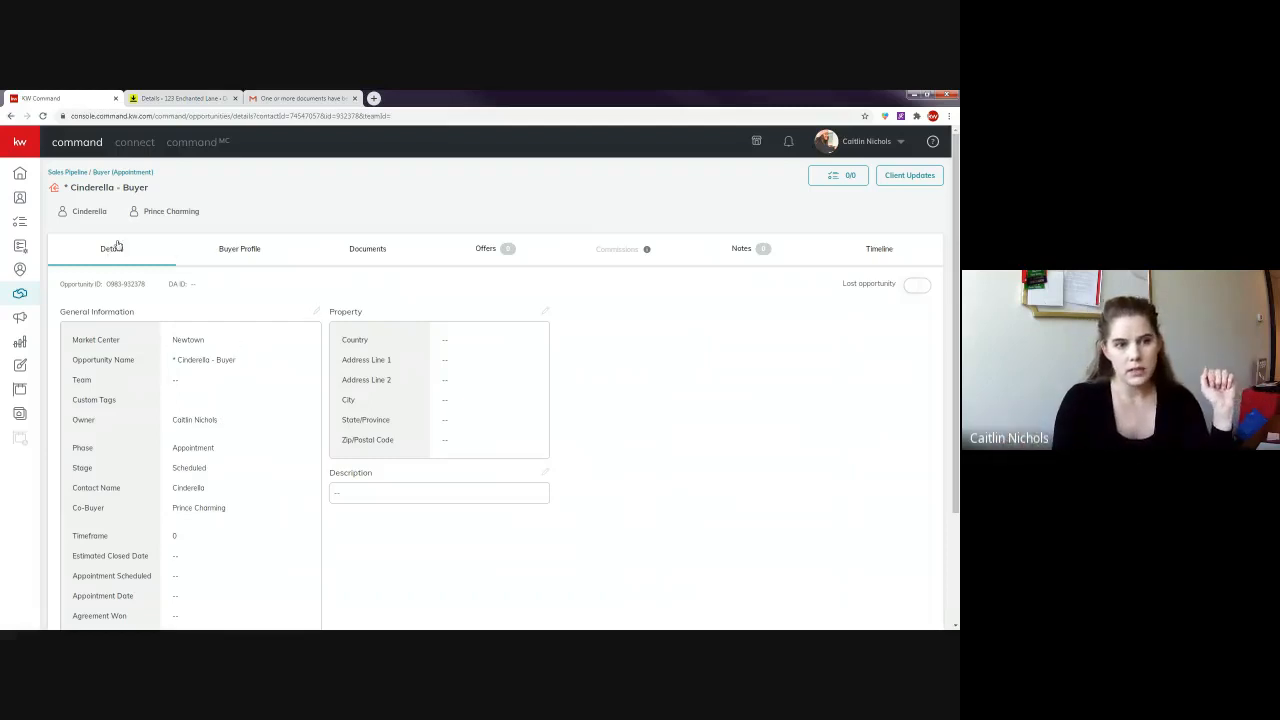
- Rename the opportunity to '*123 Enchanted Lane', then append ', Newtown, PA' and save again
click(316, 313)
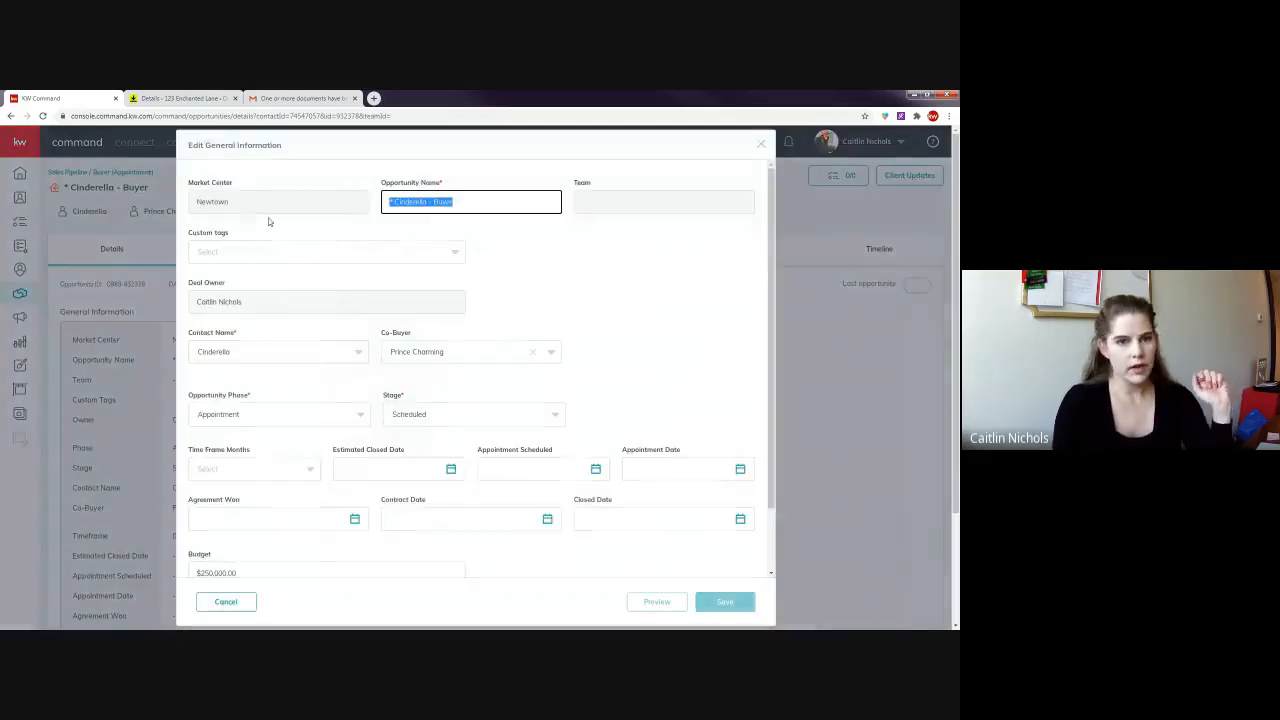
text(123 Enchanted Lane)
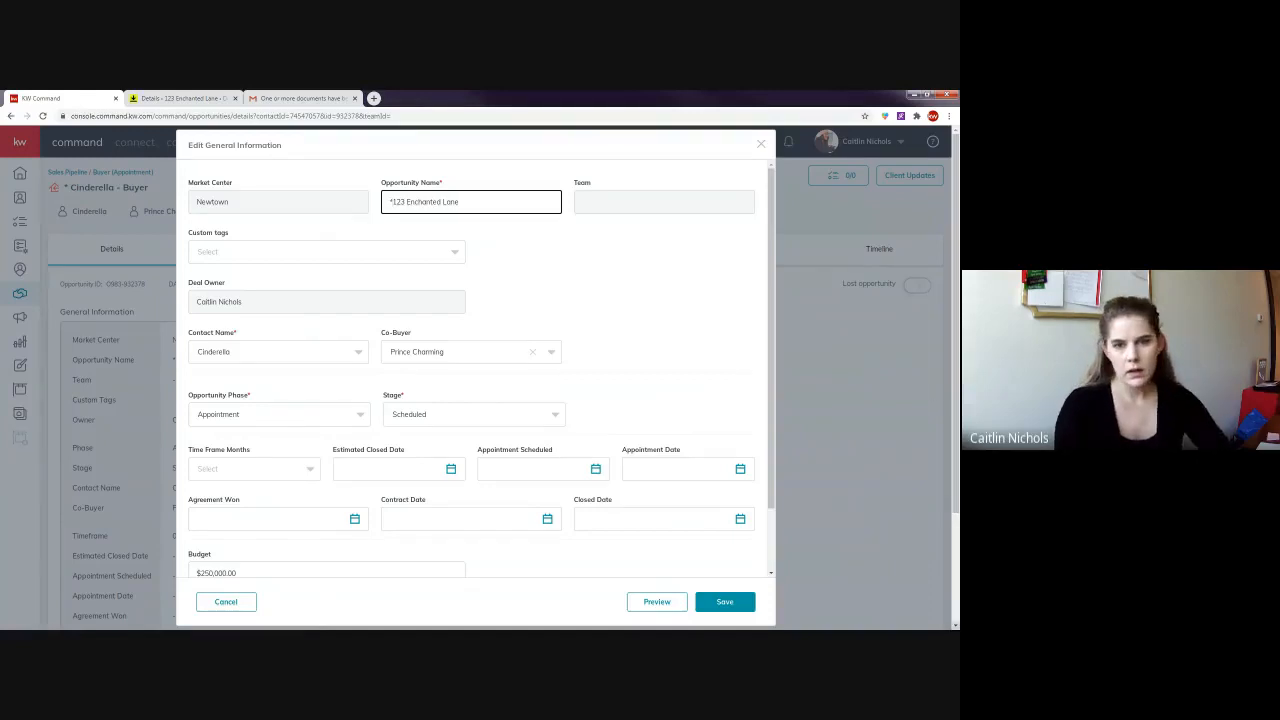
click(725, 602)
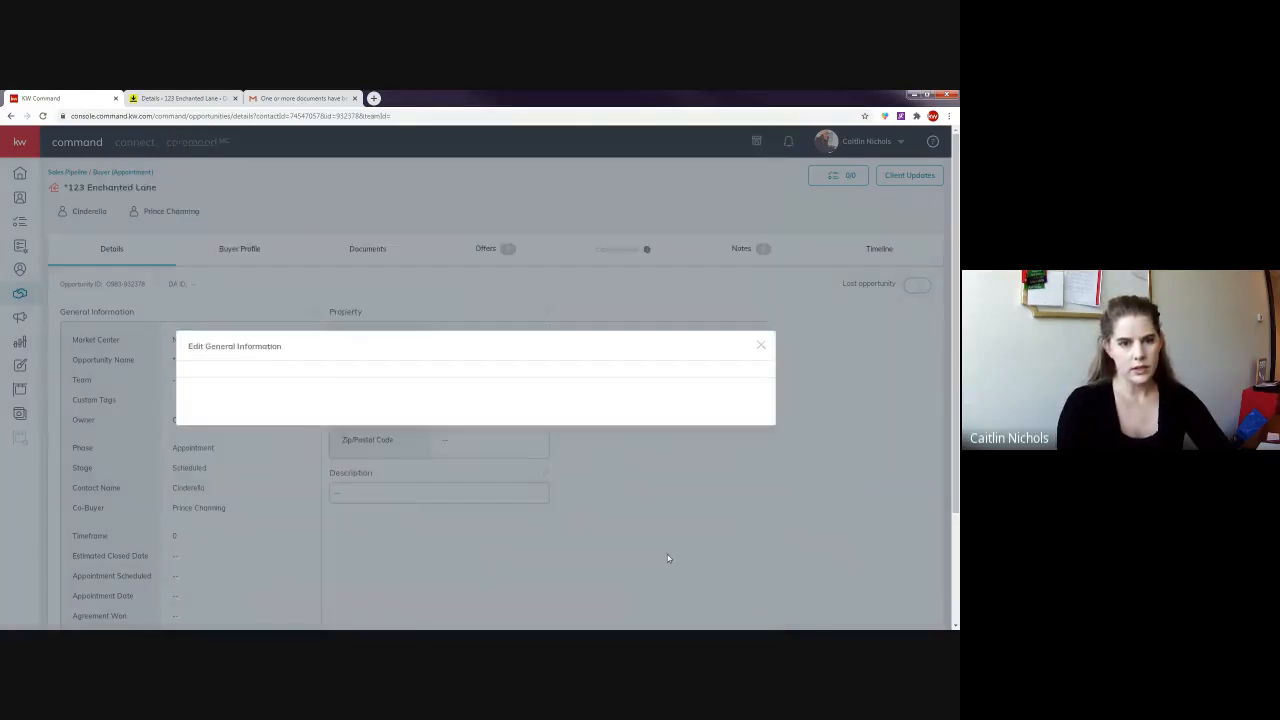
drag(242, 364, 171, 362)
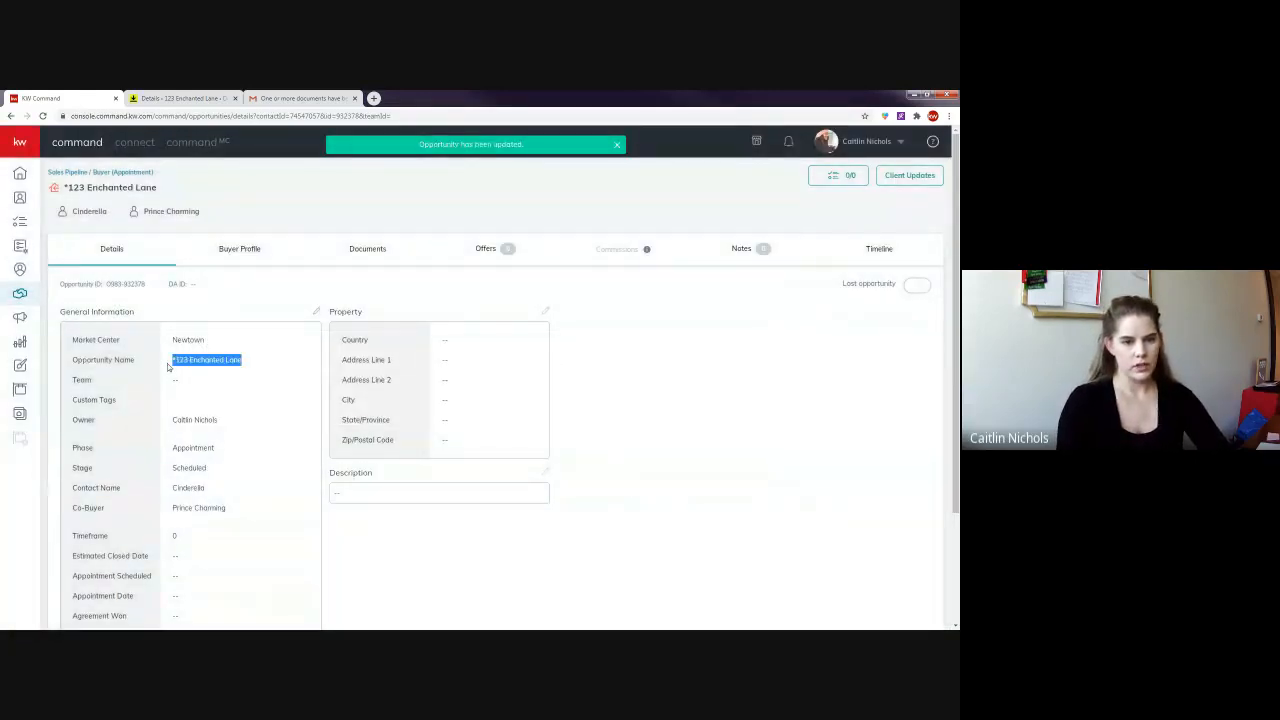
click(315, 312)
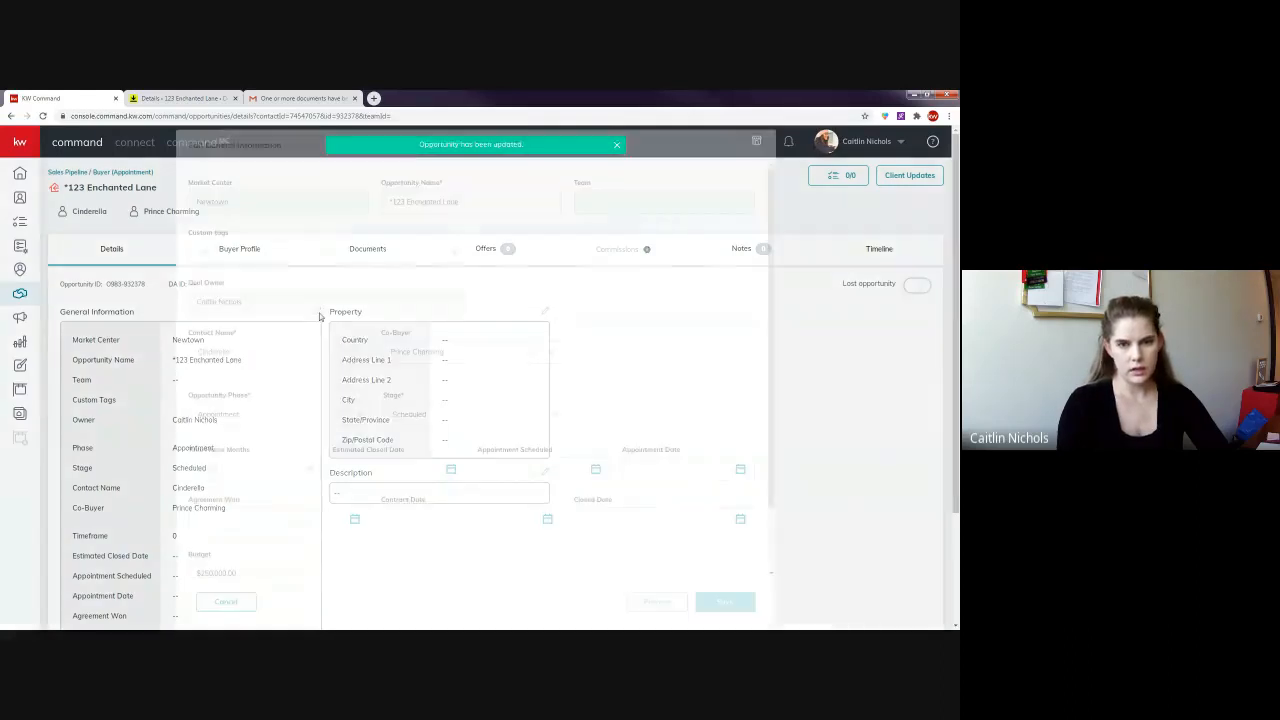
text(, Newtown, PA)
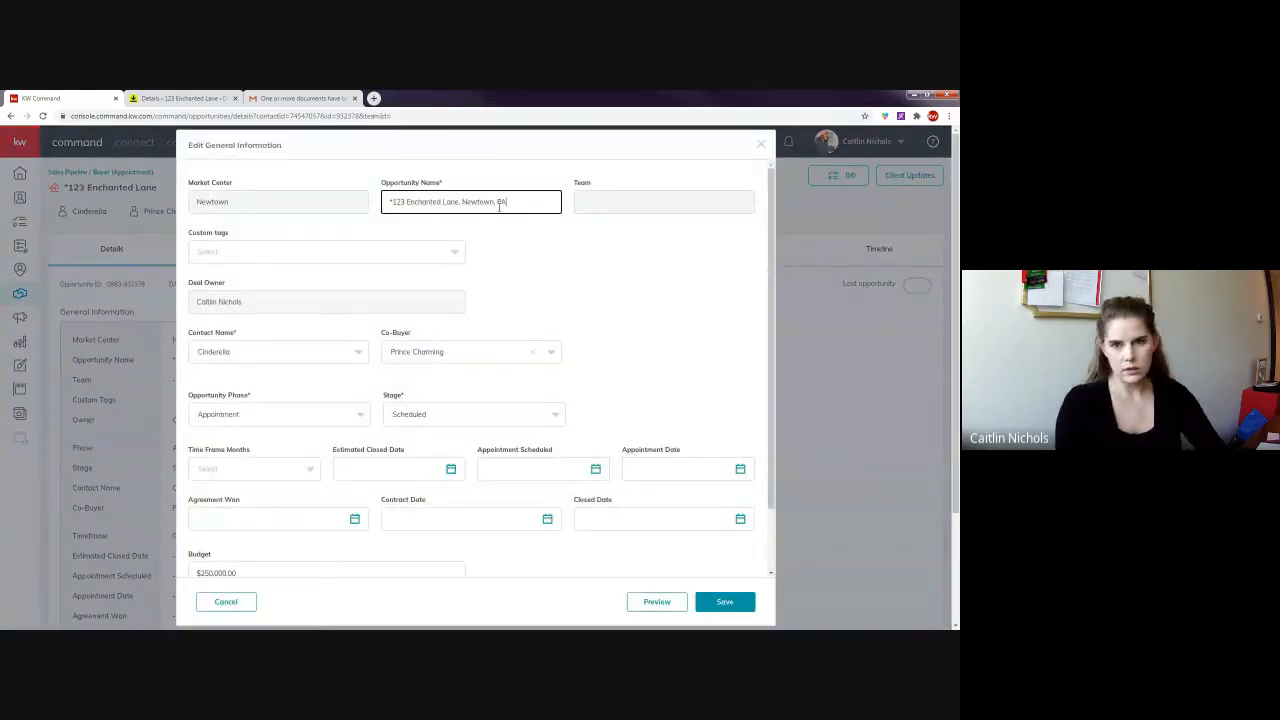
click(718, 603)
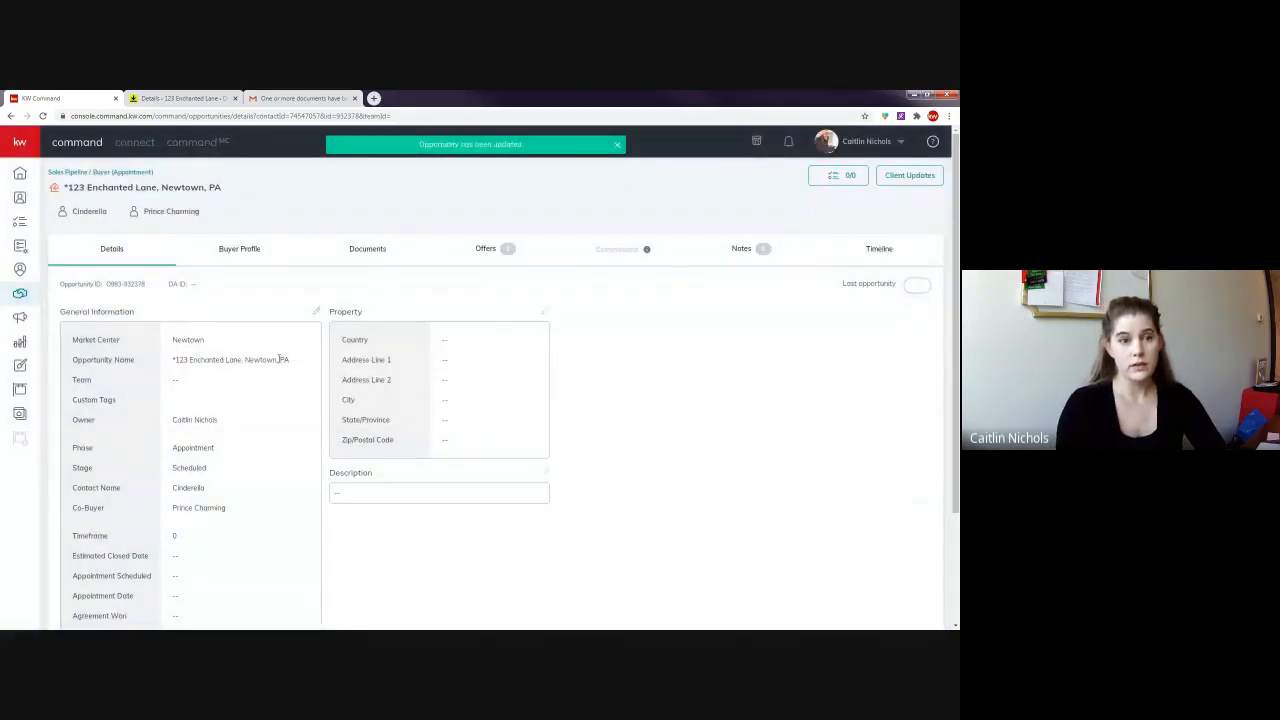
drag(252, 189, 72, 187)
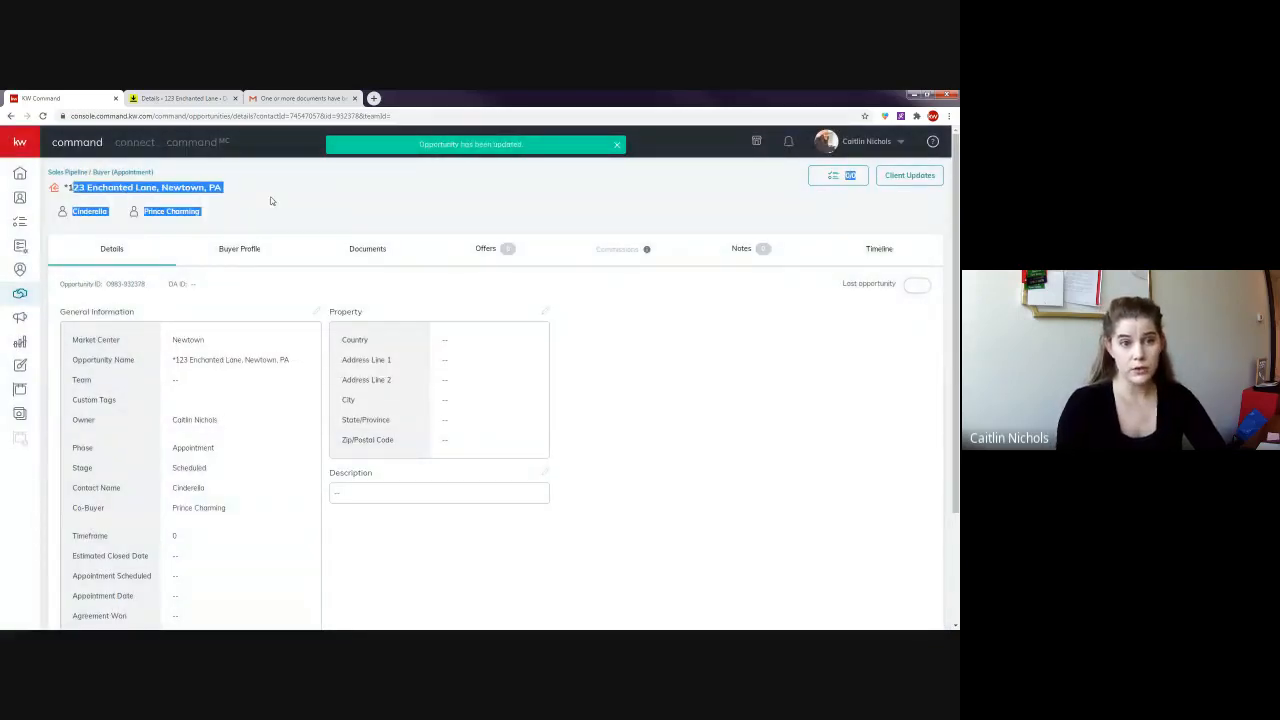
- Return to the DocuSign Tips & Tricks Meet call and bring up its options to stop recording
click(302, 235)
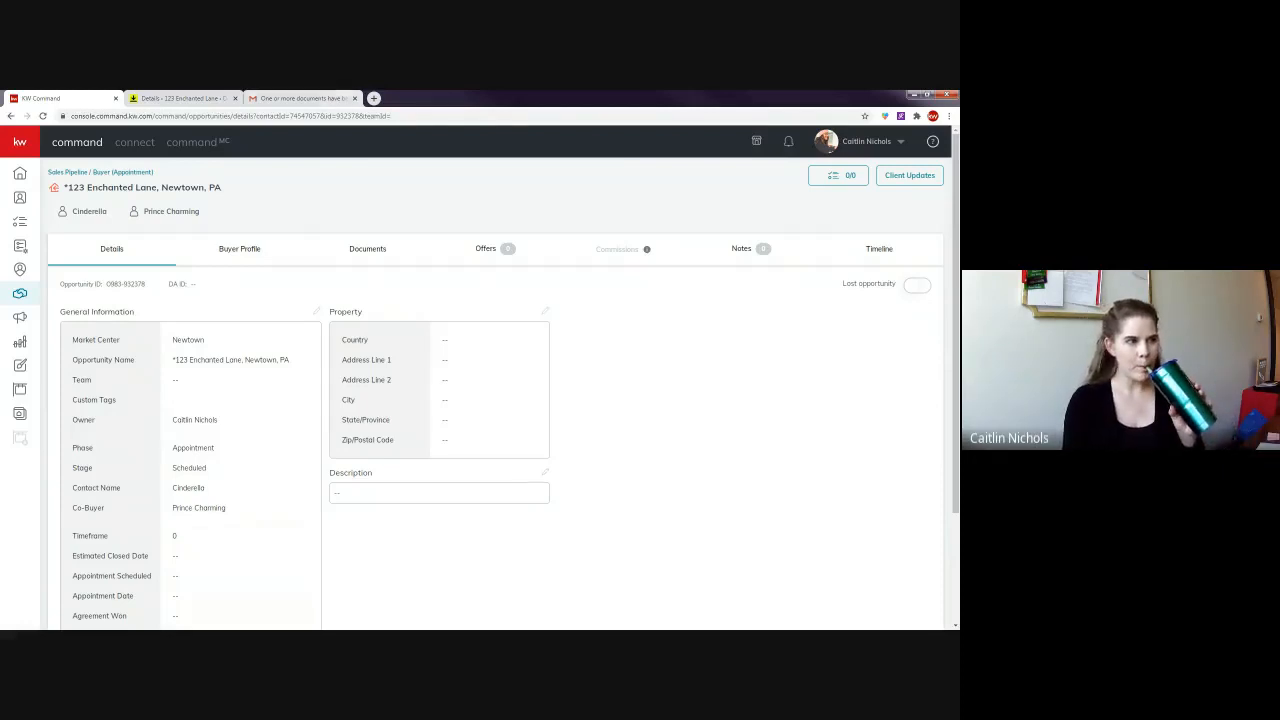
drag(2, 176, 388, 98)
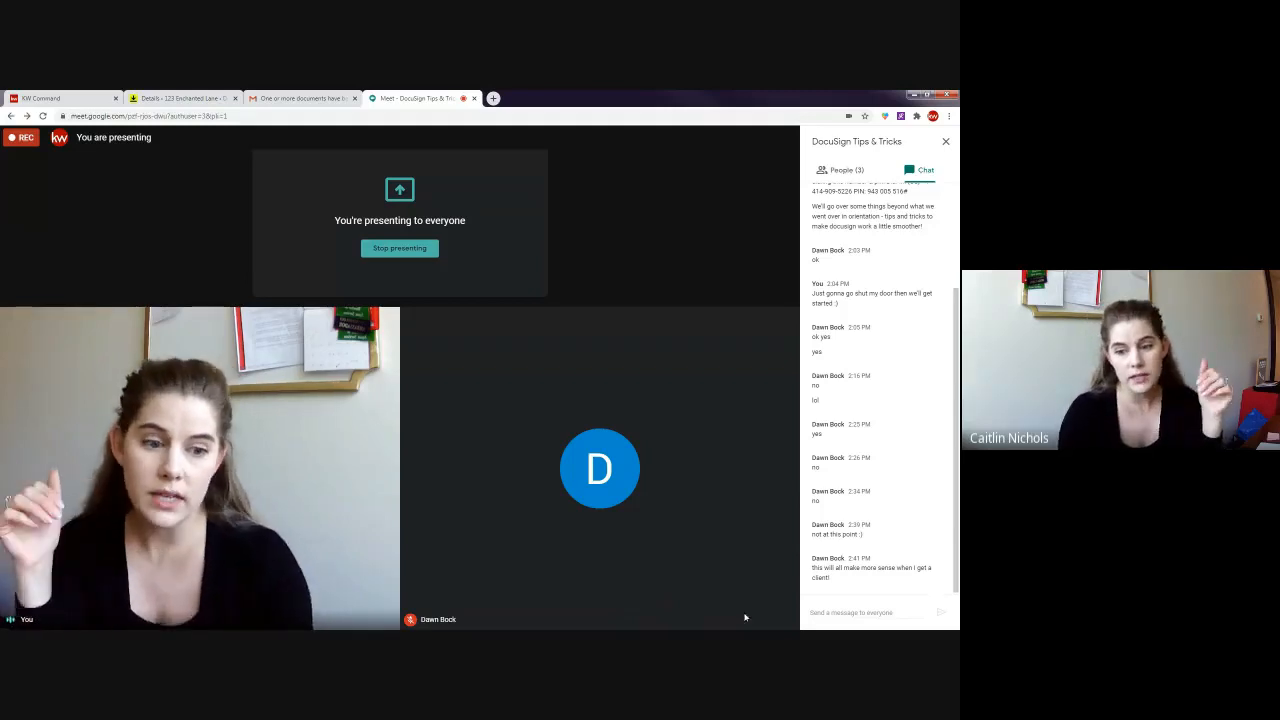
click(786, 610)
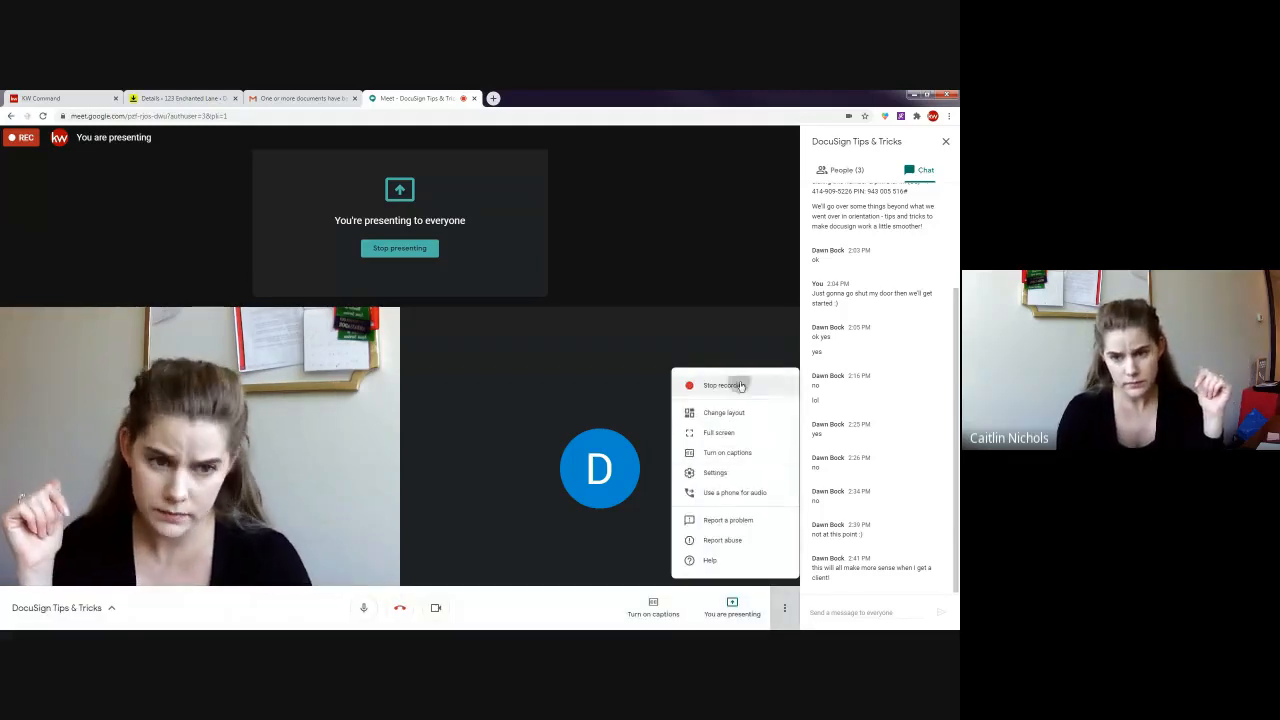